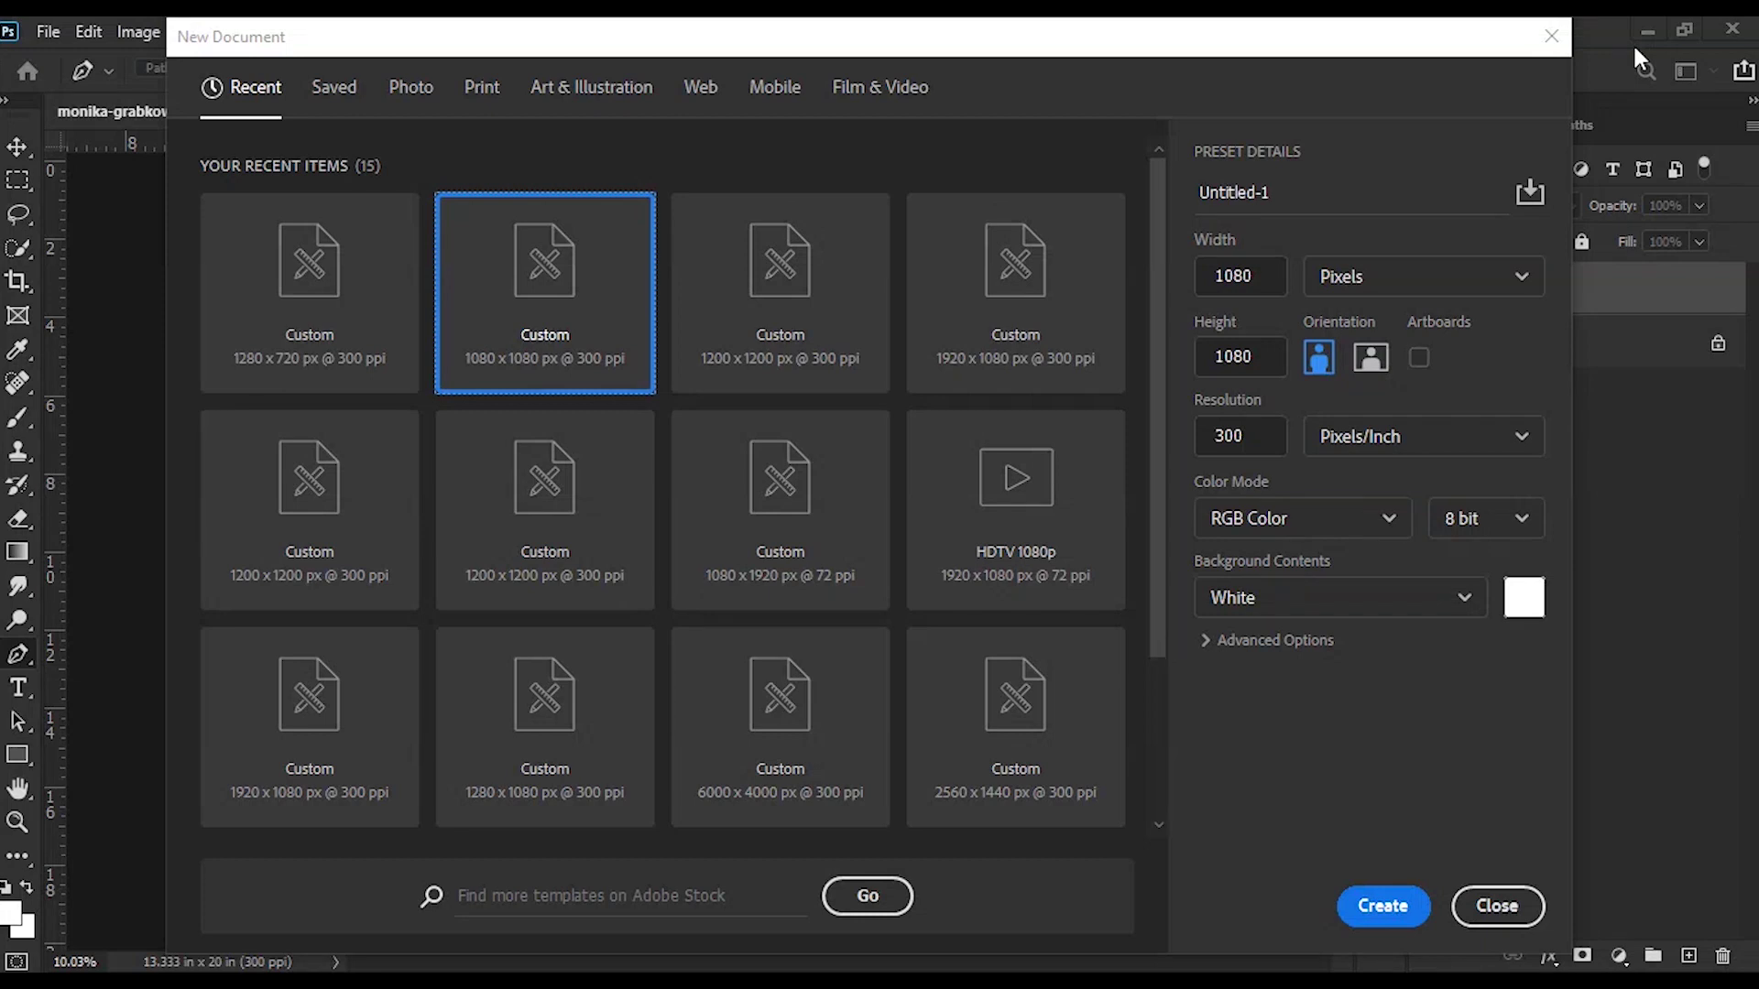
Step: Create a new 1080 × 1080 px document at 300 ppi
{"action": "left_click", "coordinate": [1261, 277]}
{"action": "left_click", "coordinate": [1265, 280]}
{"action": "left_click", "coordinate": [1260, 366]}
{"action": "left_click", "coordinate": [1265, 431]}
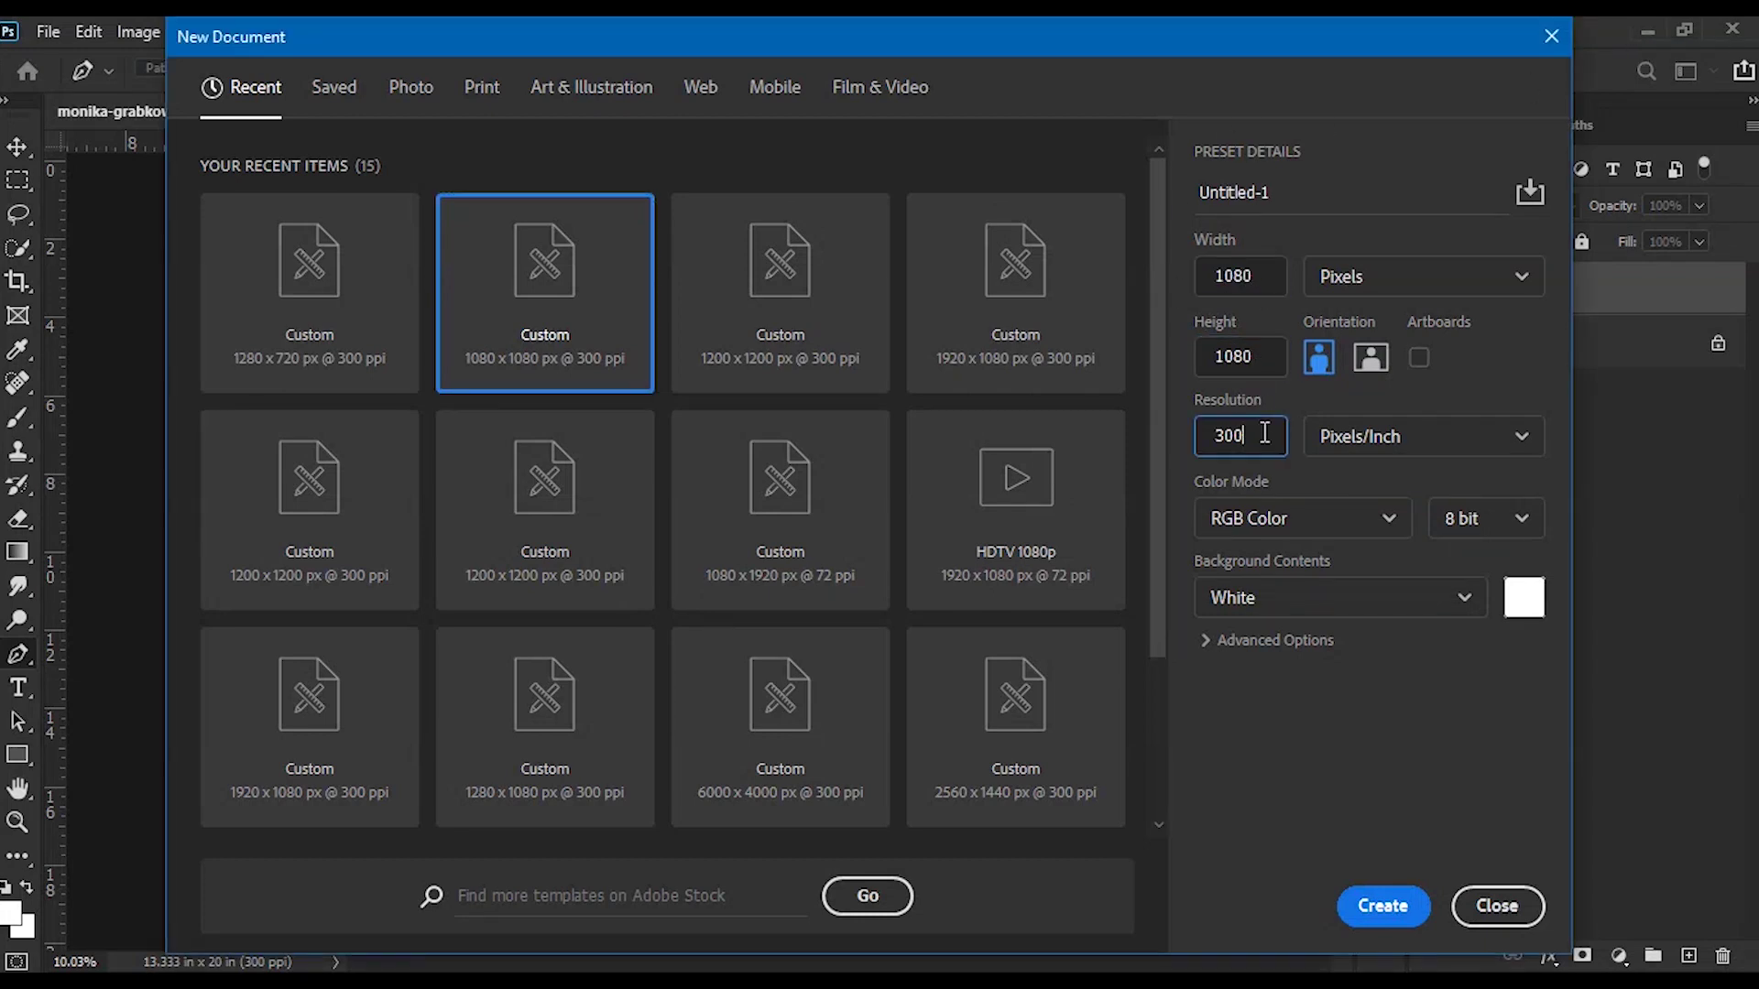
{"action": "left_click", "coordinate": [1381, 905]}
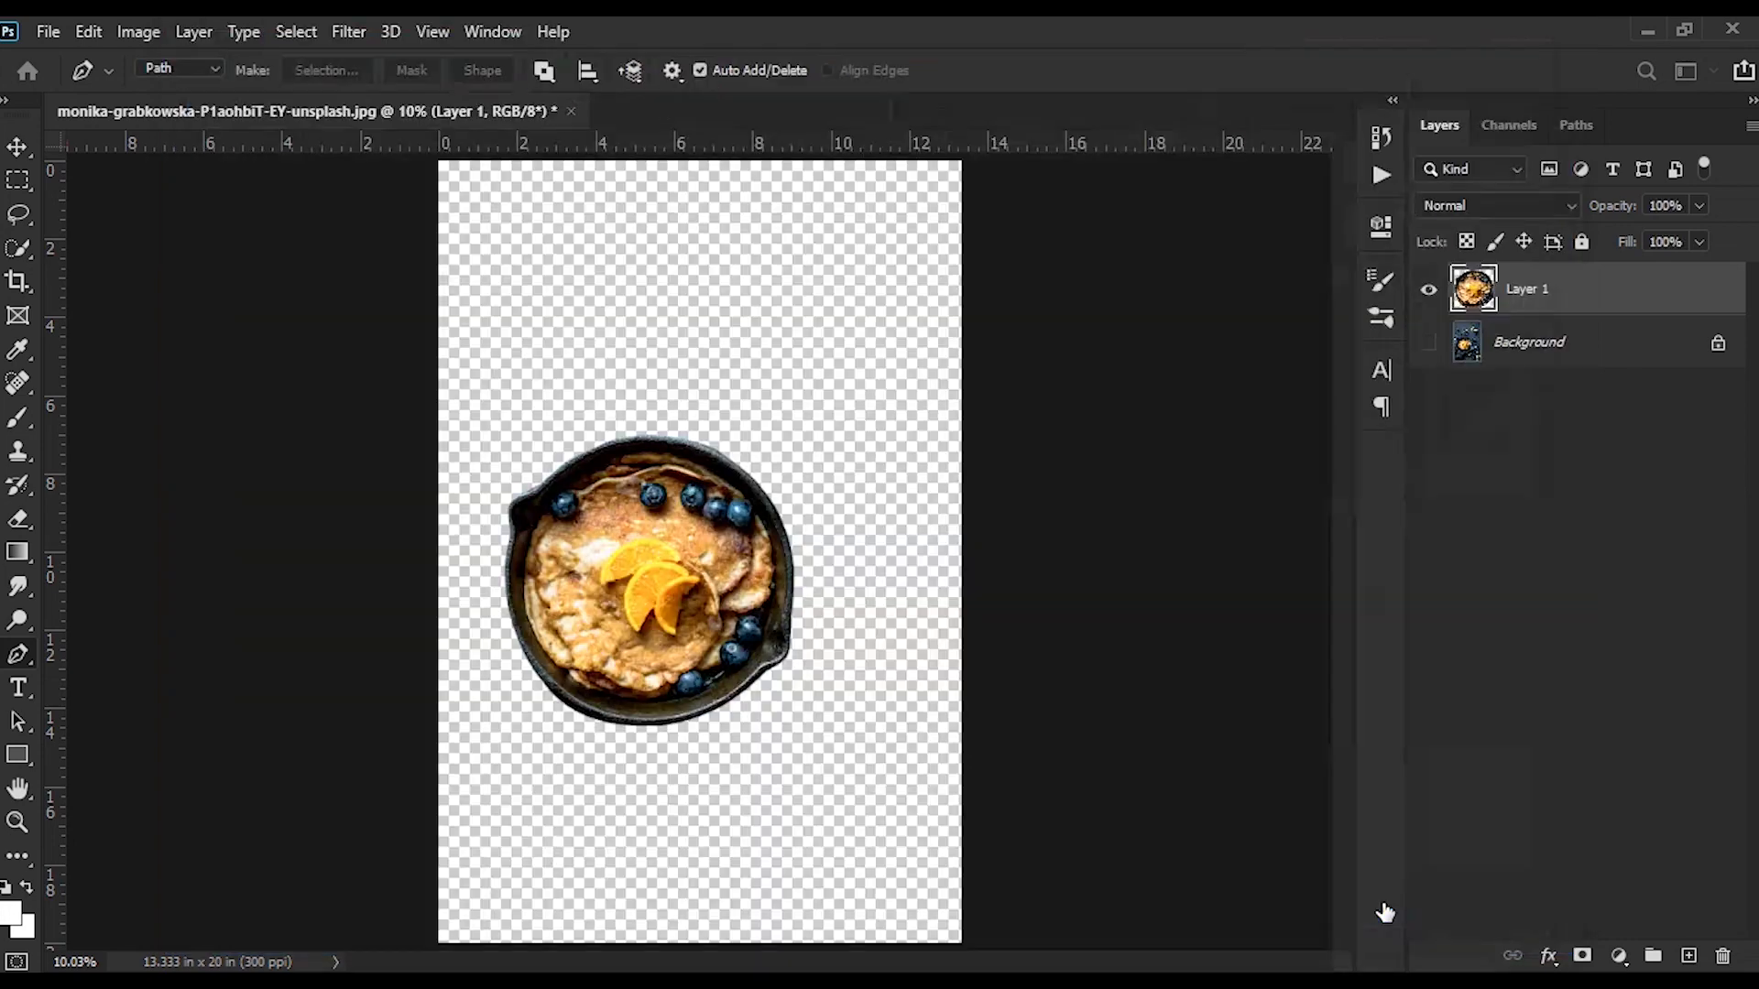
Step: Drag the pancake skillet photo into the new document and scale it down to fit
{"action": "left_click", "coordinate": [18, 147]}
{"action": "left_click", "coordinate": [365, 110]}
{"action": "left_click_drag", "start_coordinate": [616, 543], "coordinate": [704, 544]}
{"action": "key", "text": "ctrl+t"}
{"action": "key", "text": "ctrl+0"}
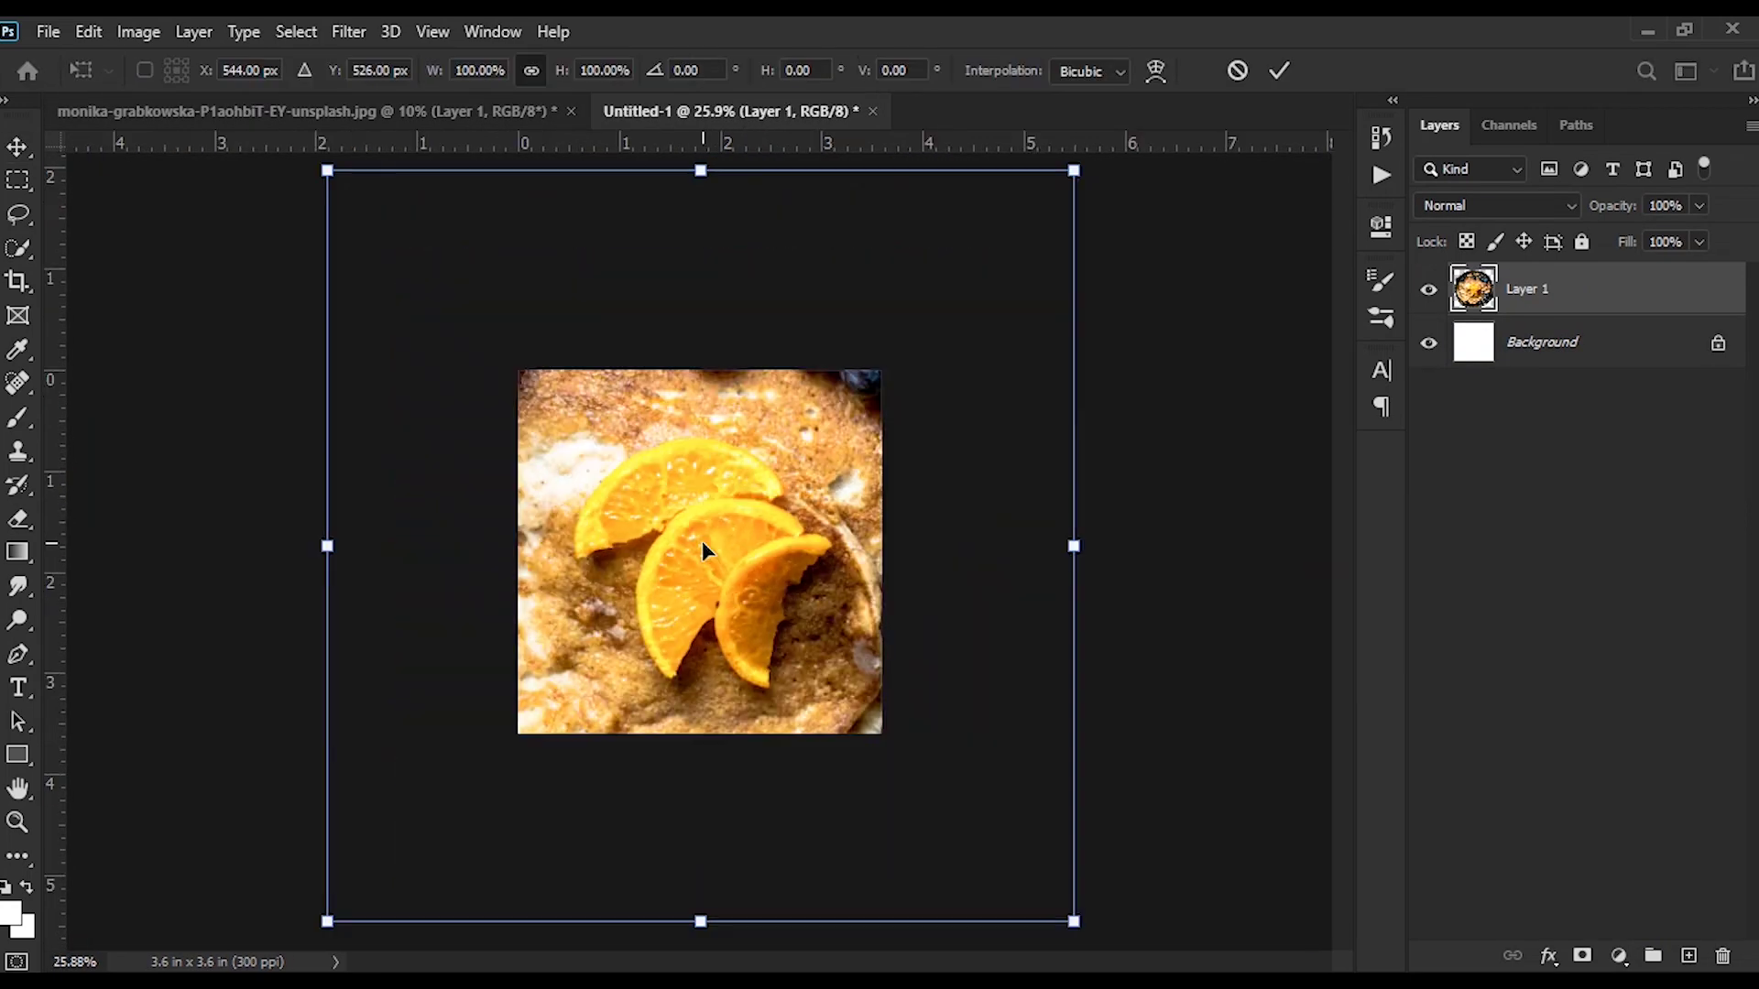
{"action": "left_click_drag", "start_coordinate": [1072, 924], "coordinate": [798, 649]}
{"action": "key", "text": "Return"}
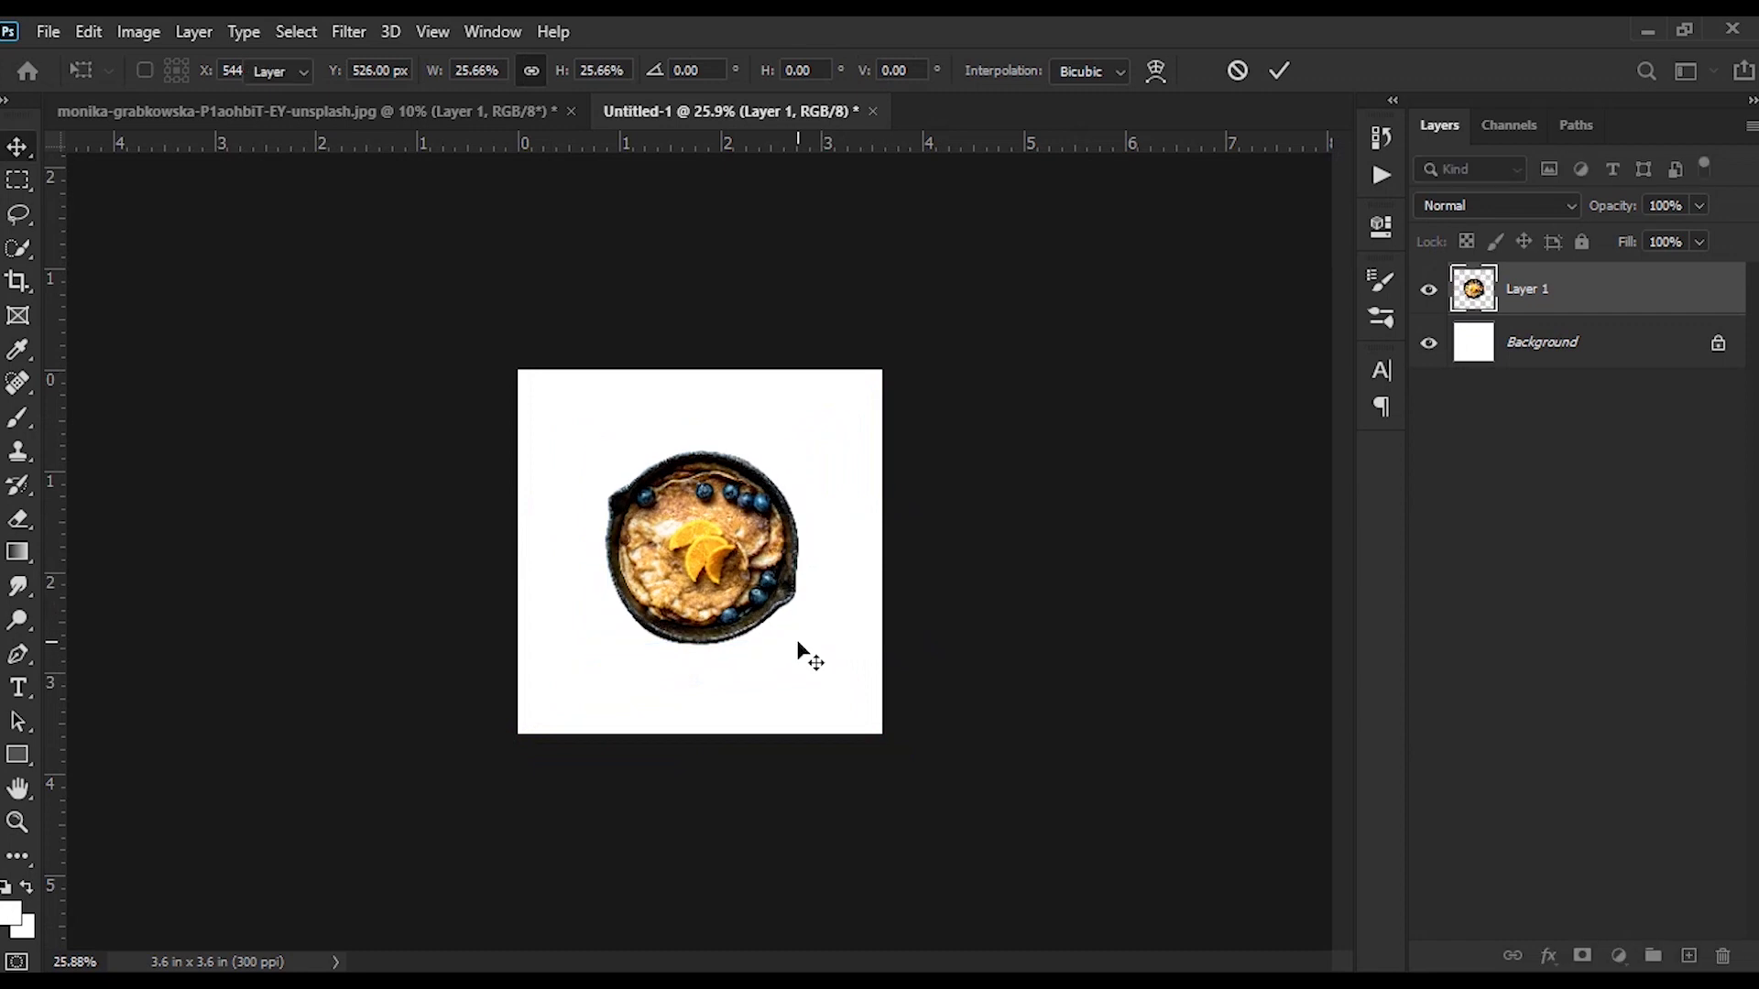
Step: Enlarge the skillet photo slightly so it sits centred on the square
{"action": "key", "text": "ctrl+0"}
{"action": "key", "text": "ctrl+t"}
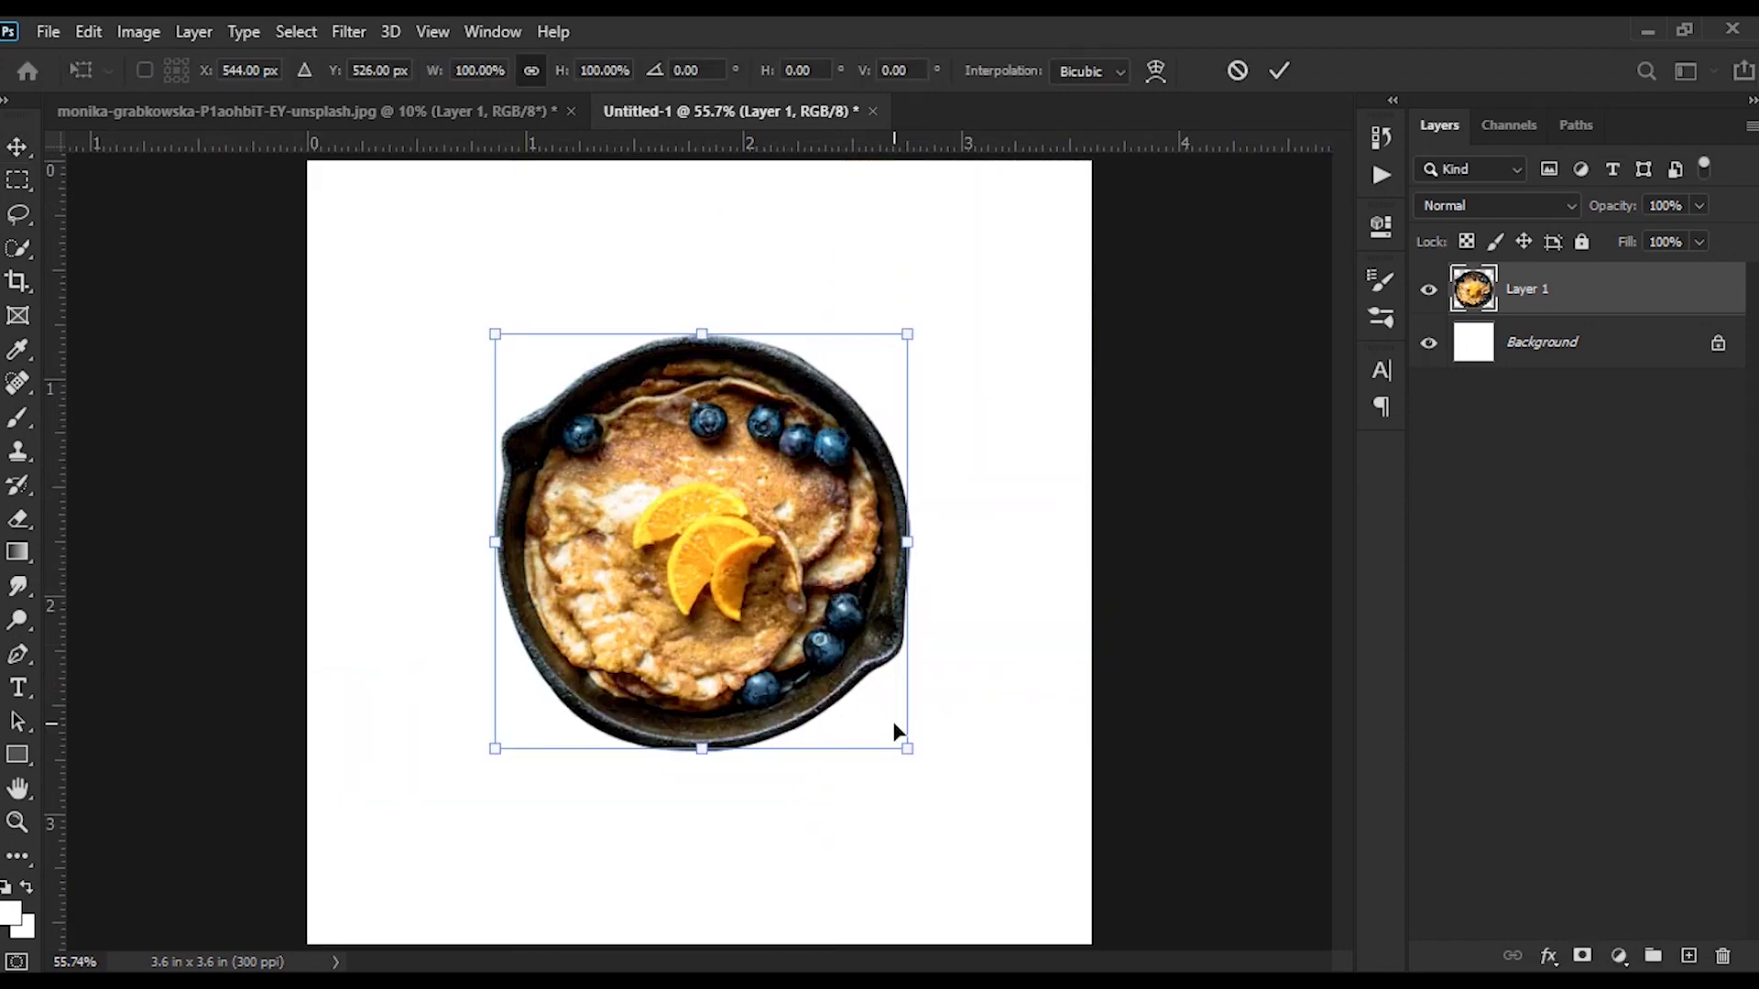
{"action": "left_click_drag", "start_coordinate": [907, 749], "coordinate": [923, 772]}
{"action": "key", "text": "Return"}
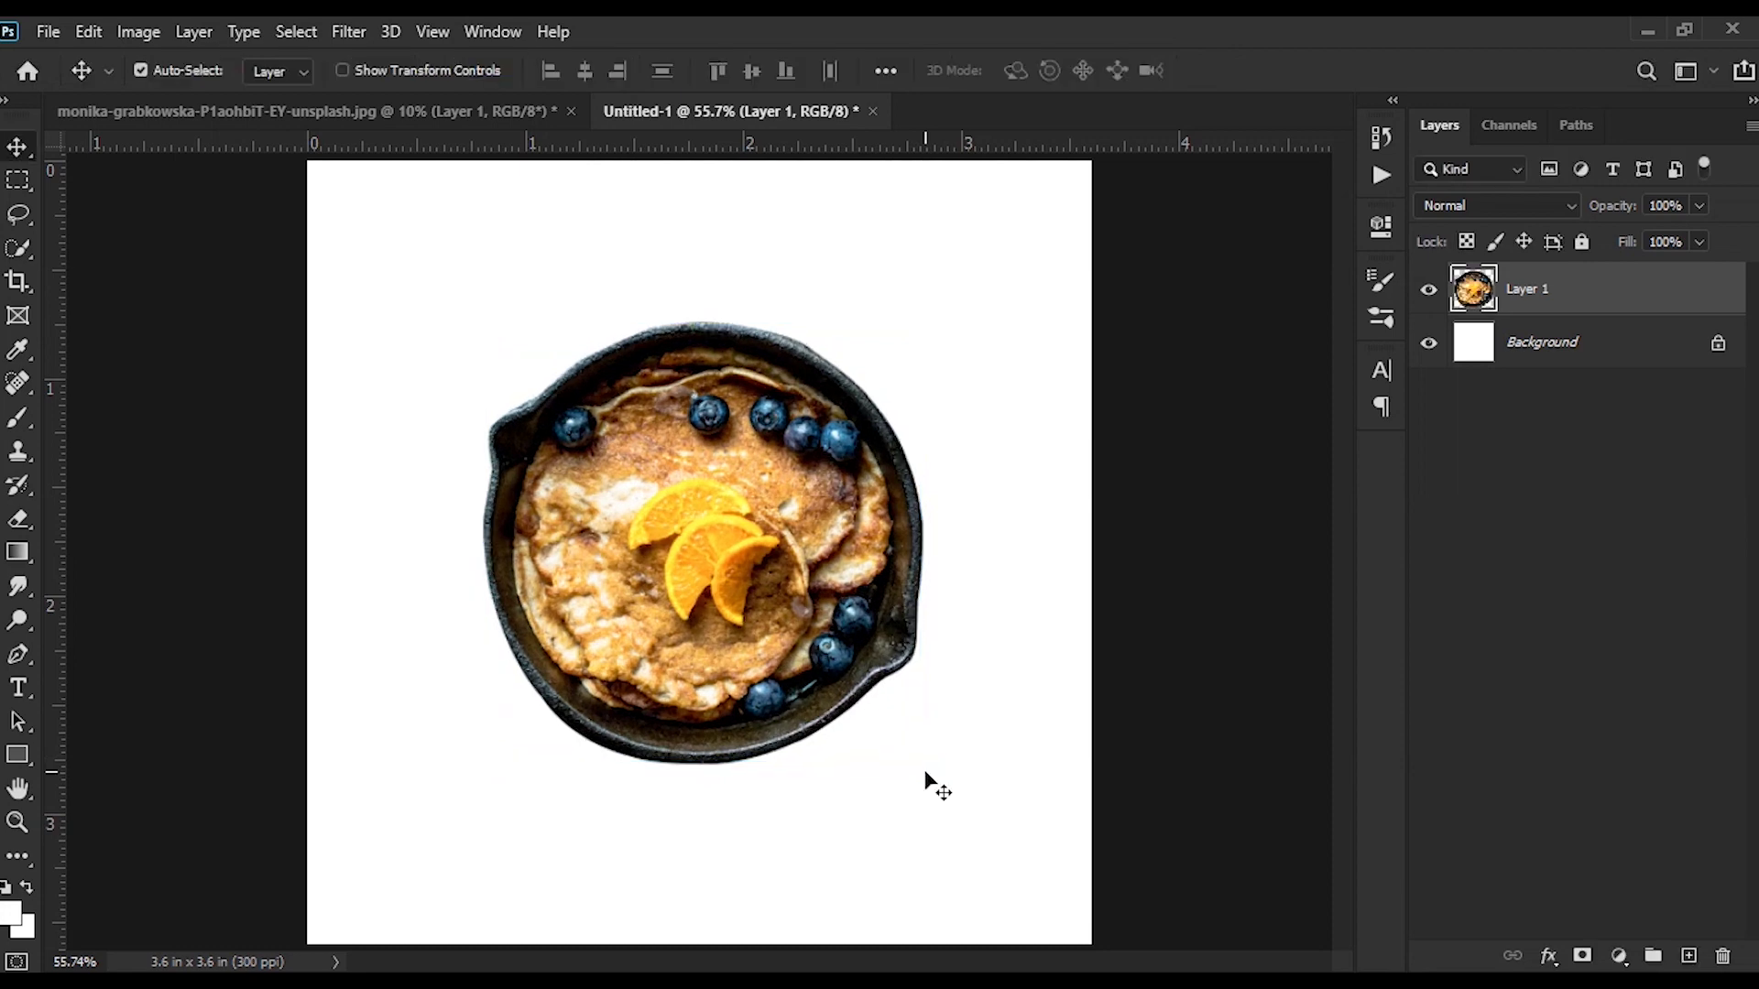
Step: Add a Solid Color fill above Background, sampled from a blueberry and darkened to navy #003556
{"action": "left_click", "coordinate": [1627, 358]}
{"action": "left_click", "coordinate": [1619, 955]}
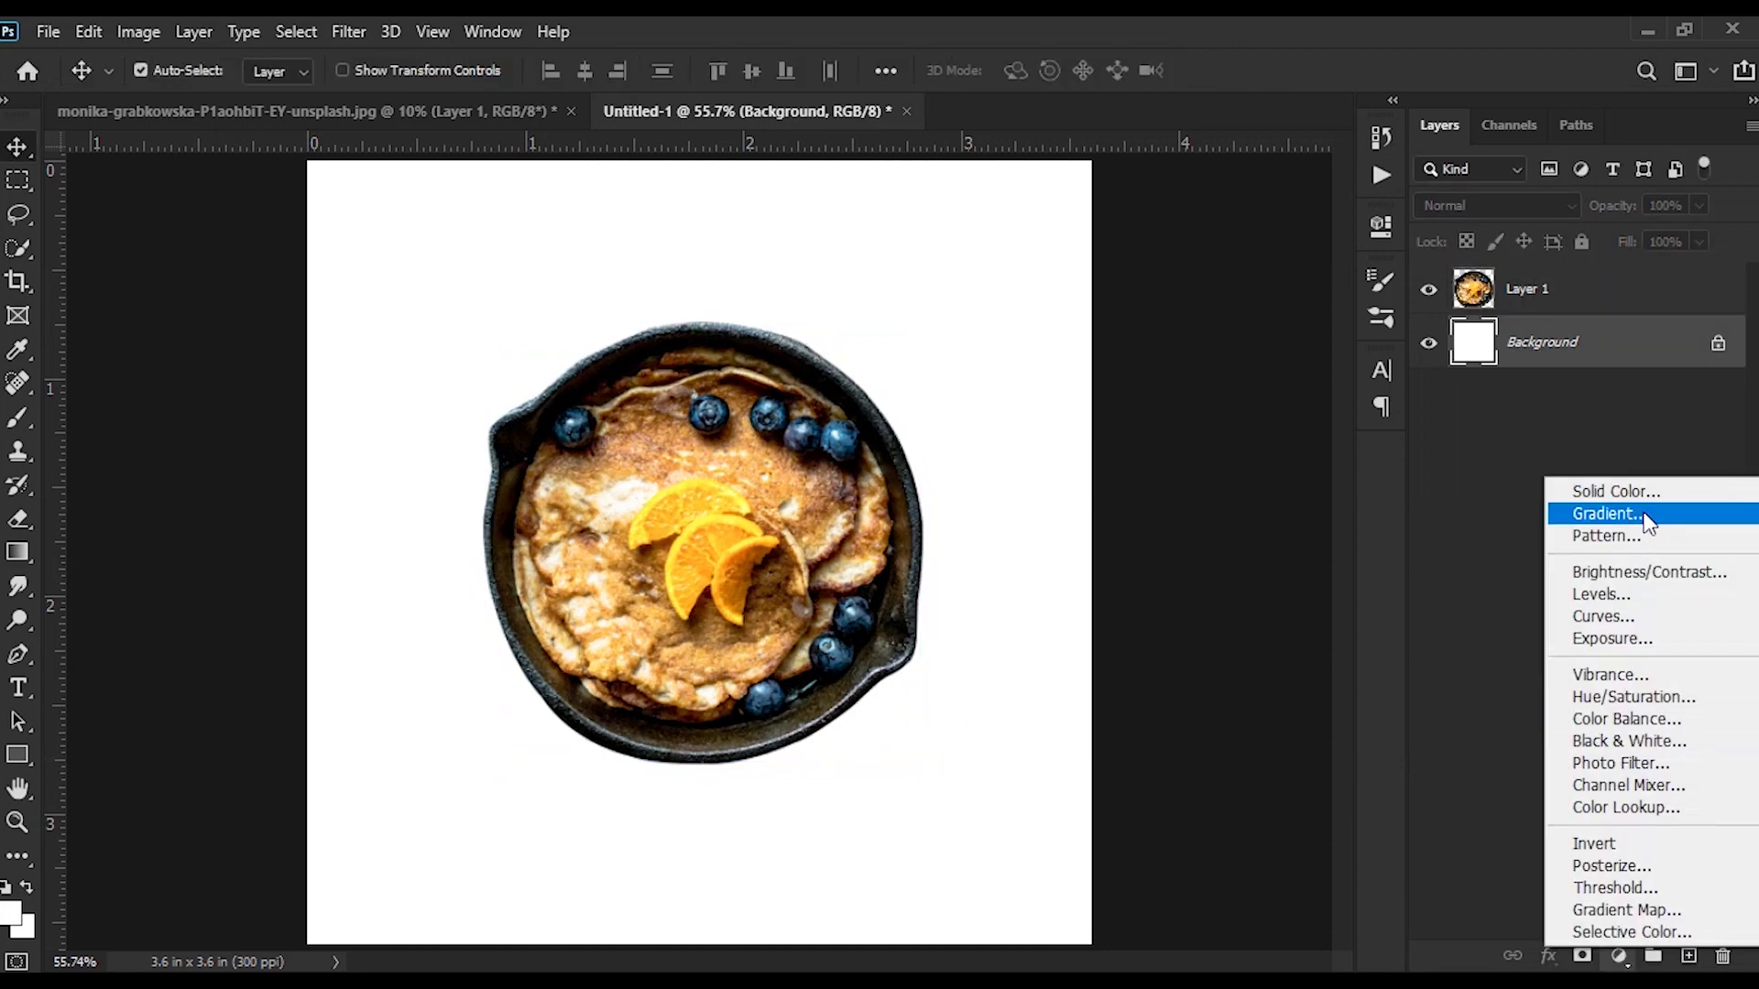
{"action": "left_click", "coordinate": [1626, 499]}
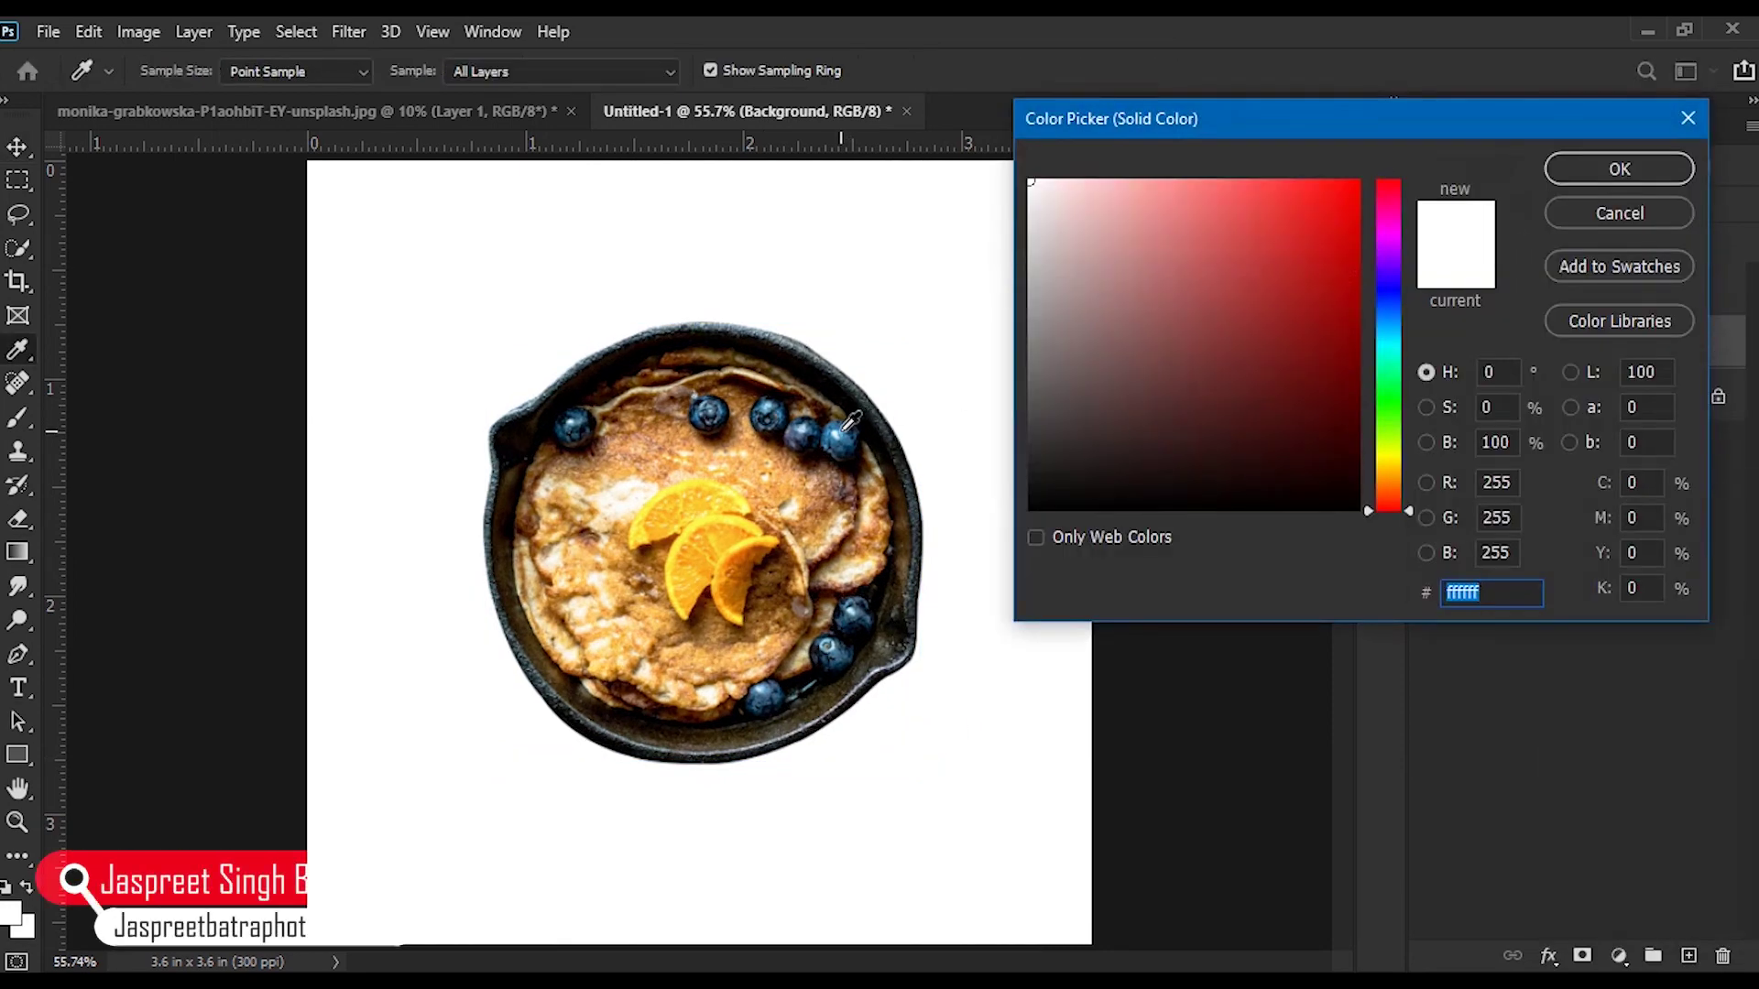
{"action": "left_click", "coordinate": [839, 429]}
{"action": "left_click", "coordinate": [843, 428]}
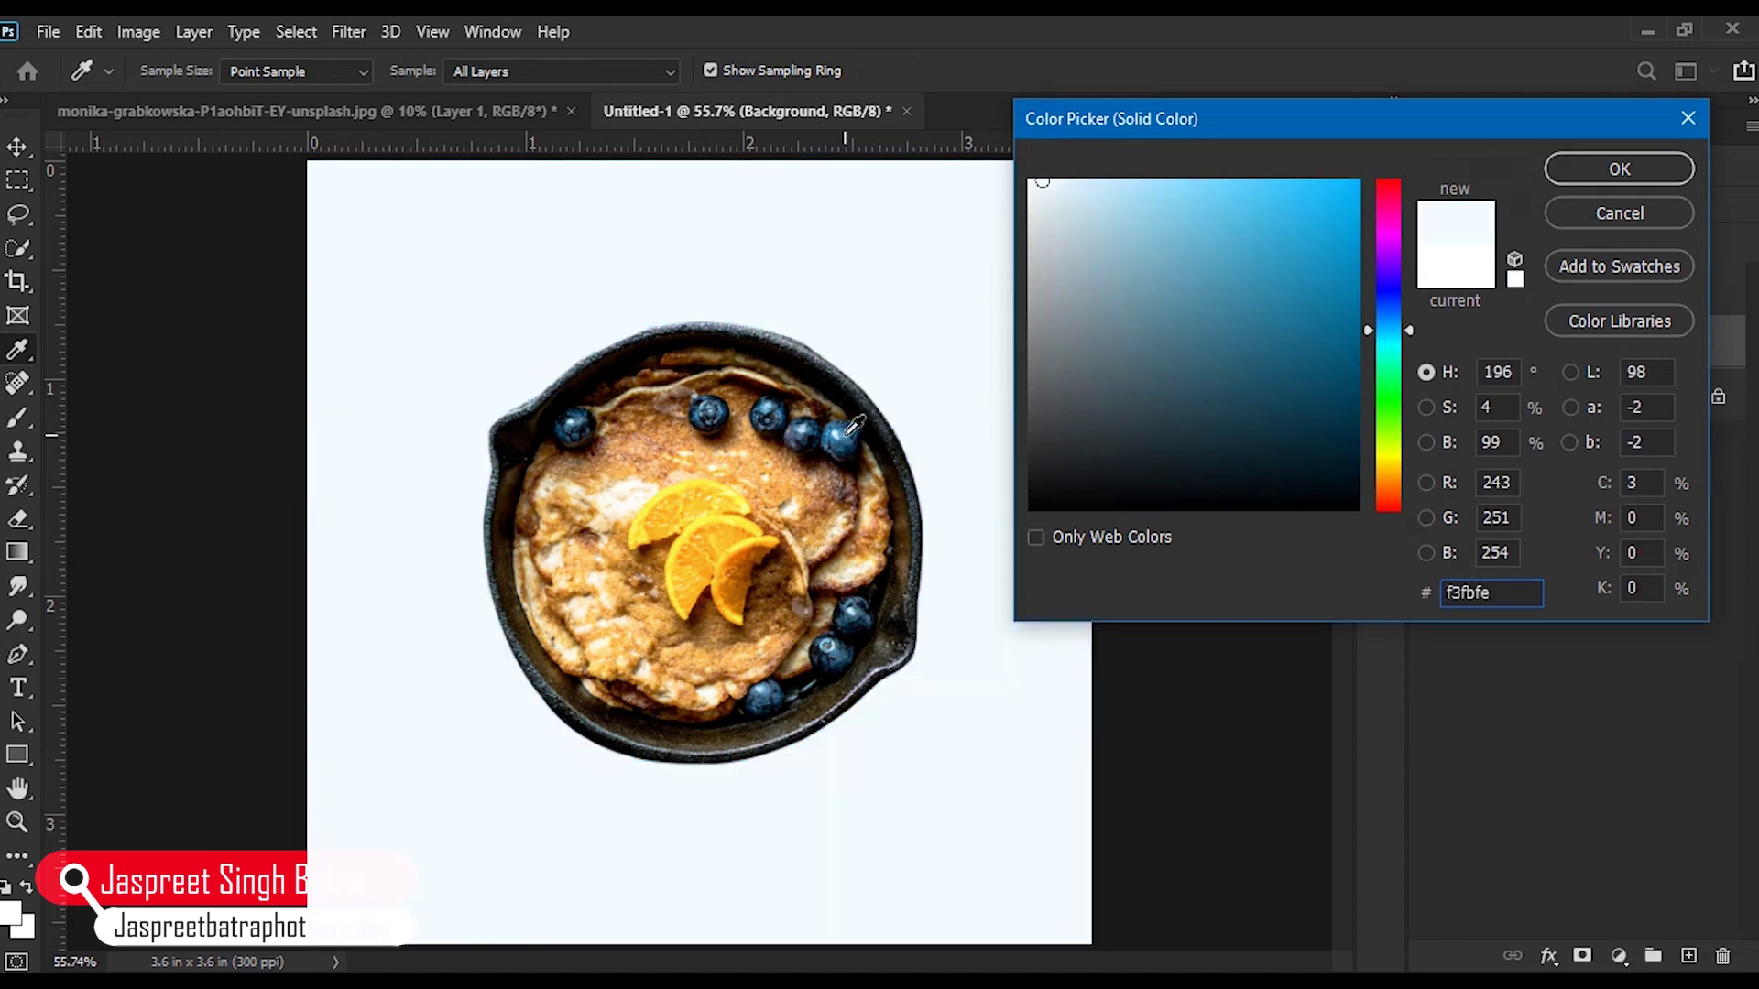
{"action": "left_click", "coordinate": [849, 430]}
{"action": "left_click_drag", "start_coordinate": [1346, 389], "coordinate": [1372, 400]}
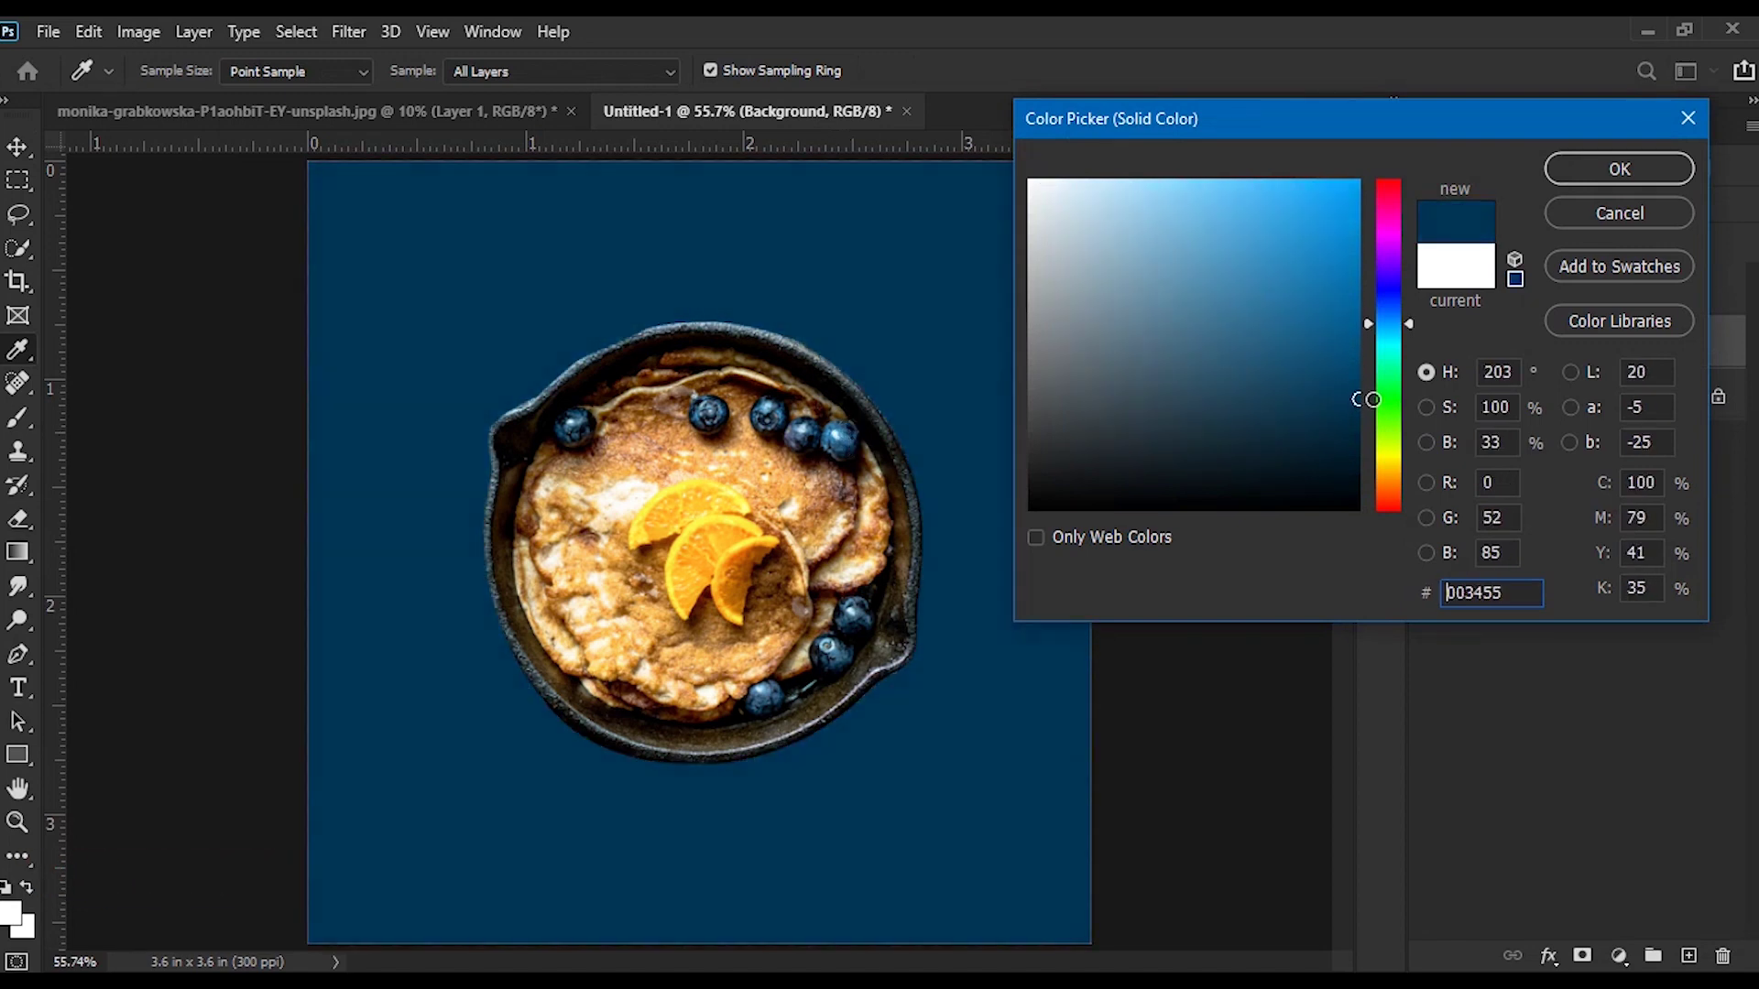
{"action": "left_click", "coordinate": [1647, 168]}
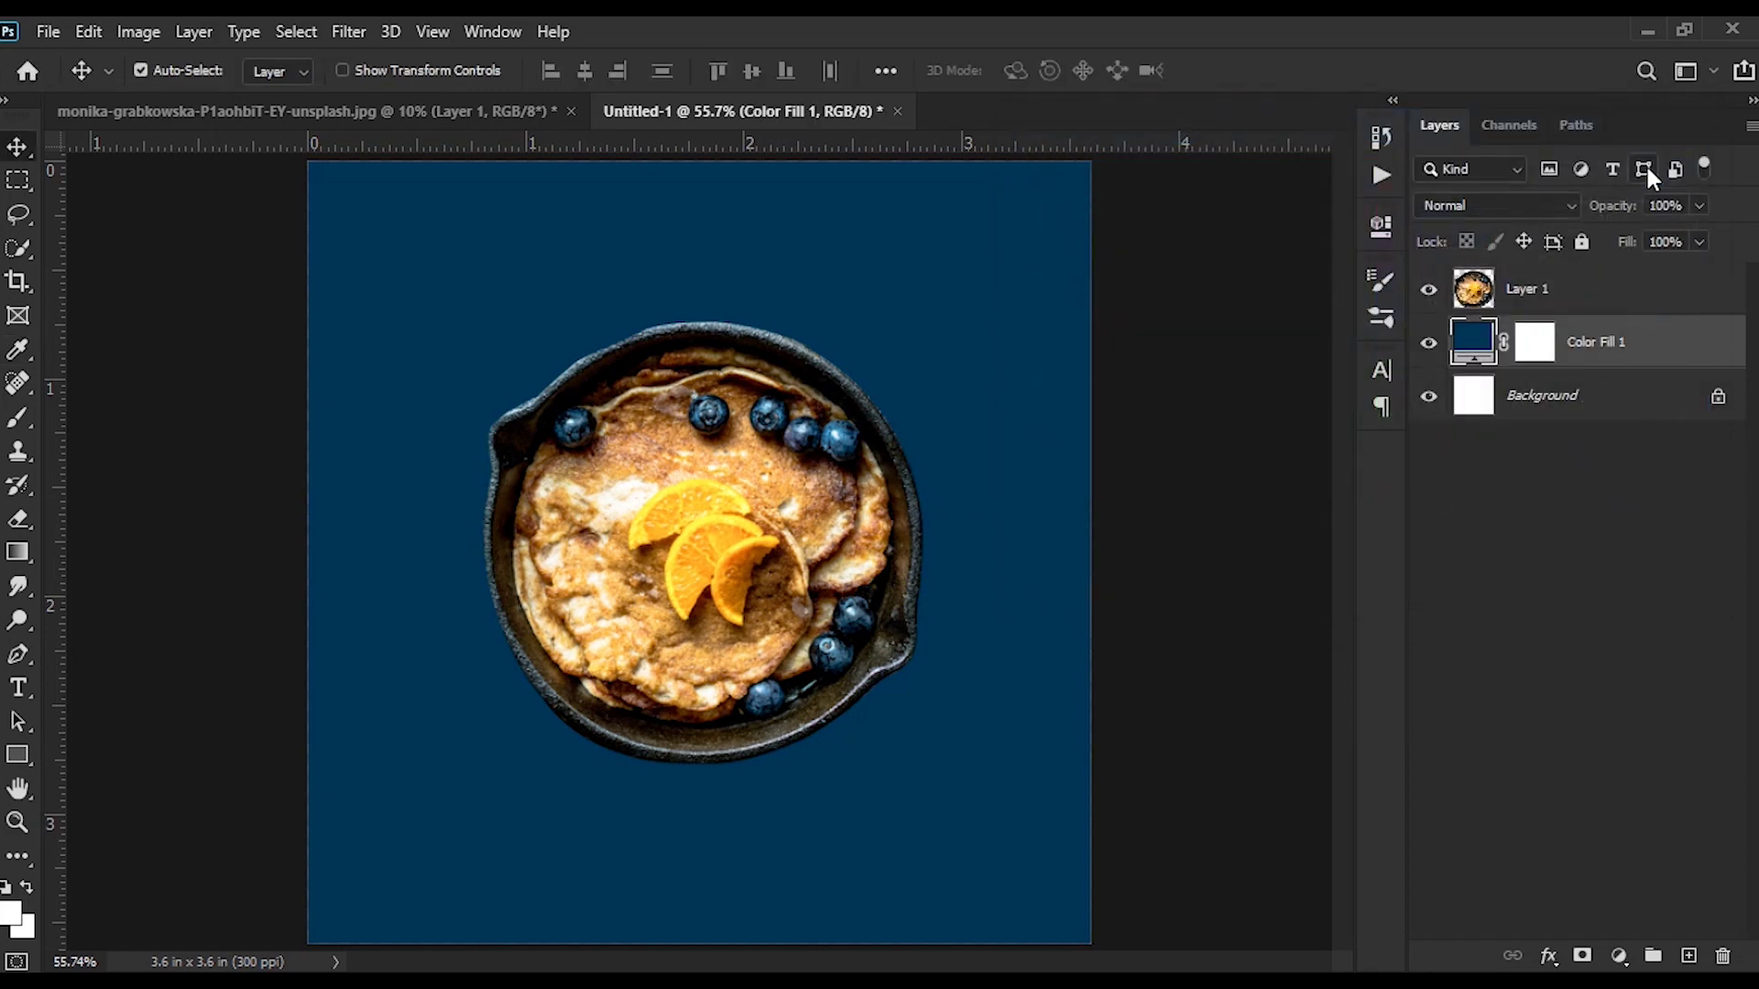
Step: With the skillet hidden, paint a big soft white brush dab on a new Layer 2
{"action": "left_click", "coordinate": [1429, 289]}
{"action": "key", "text": "ctrl+shift+n"}
{"action": "key", "text": "Return"}
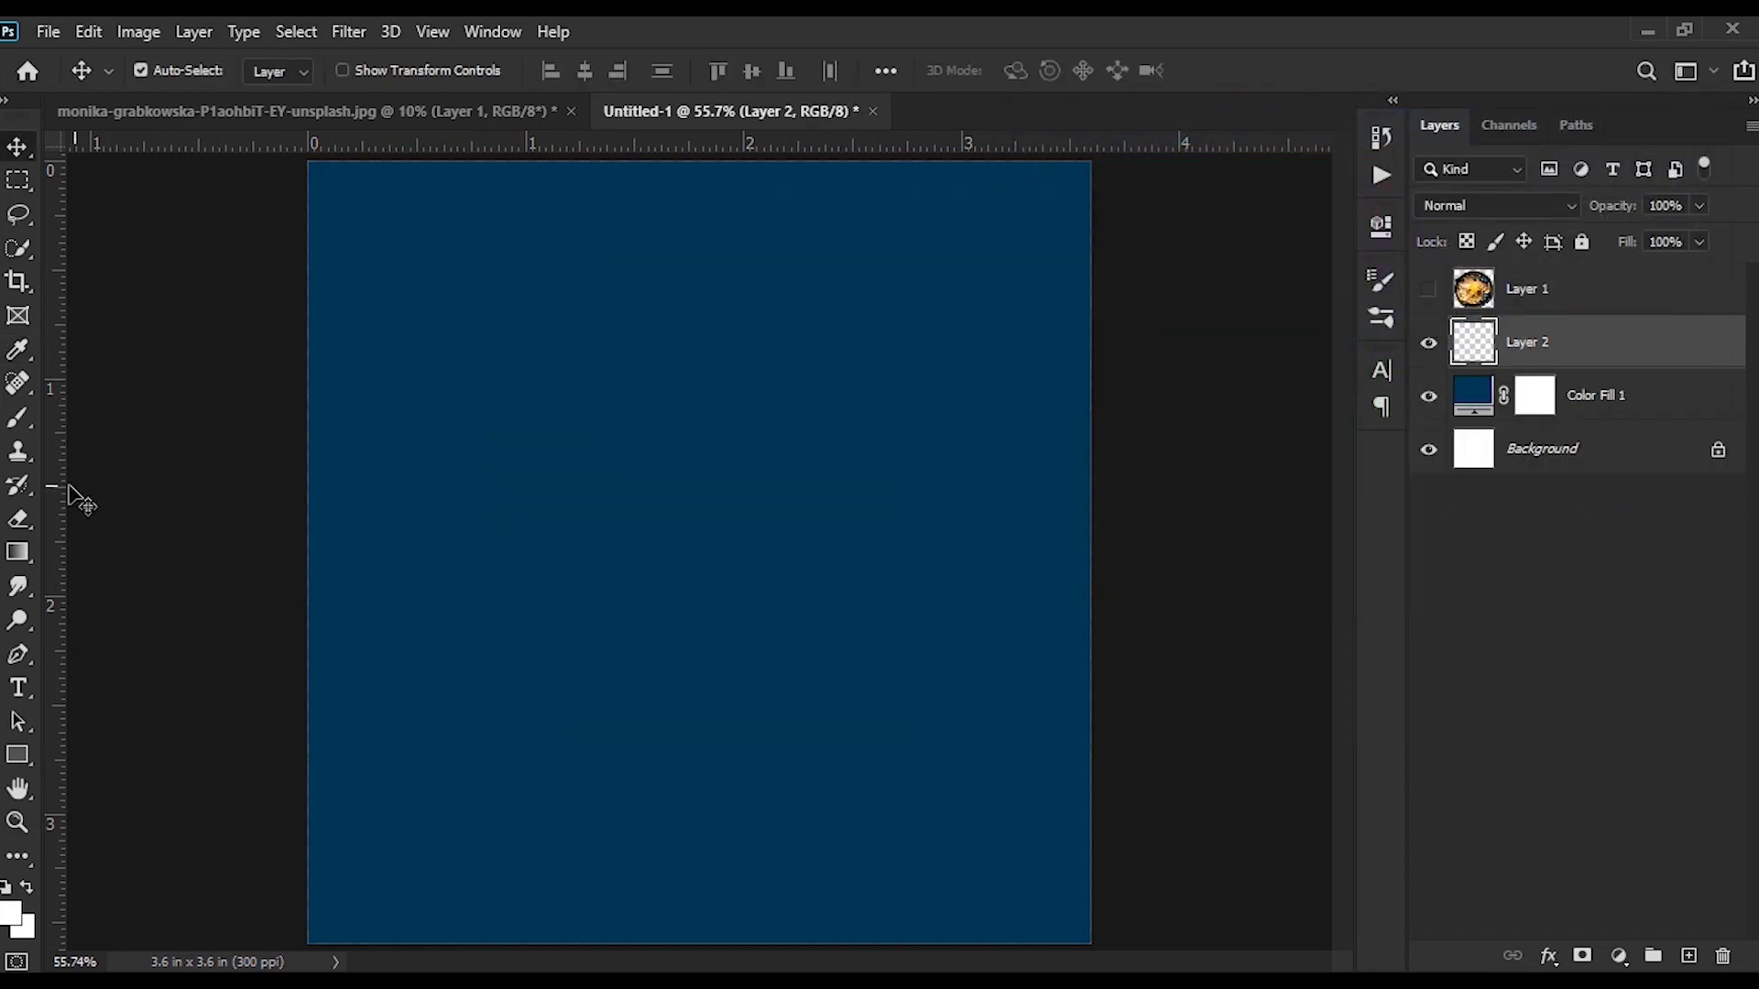
{"action": "left_click", "coordinate": [24, 409]}
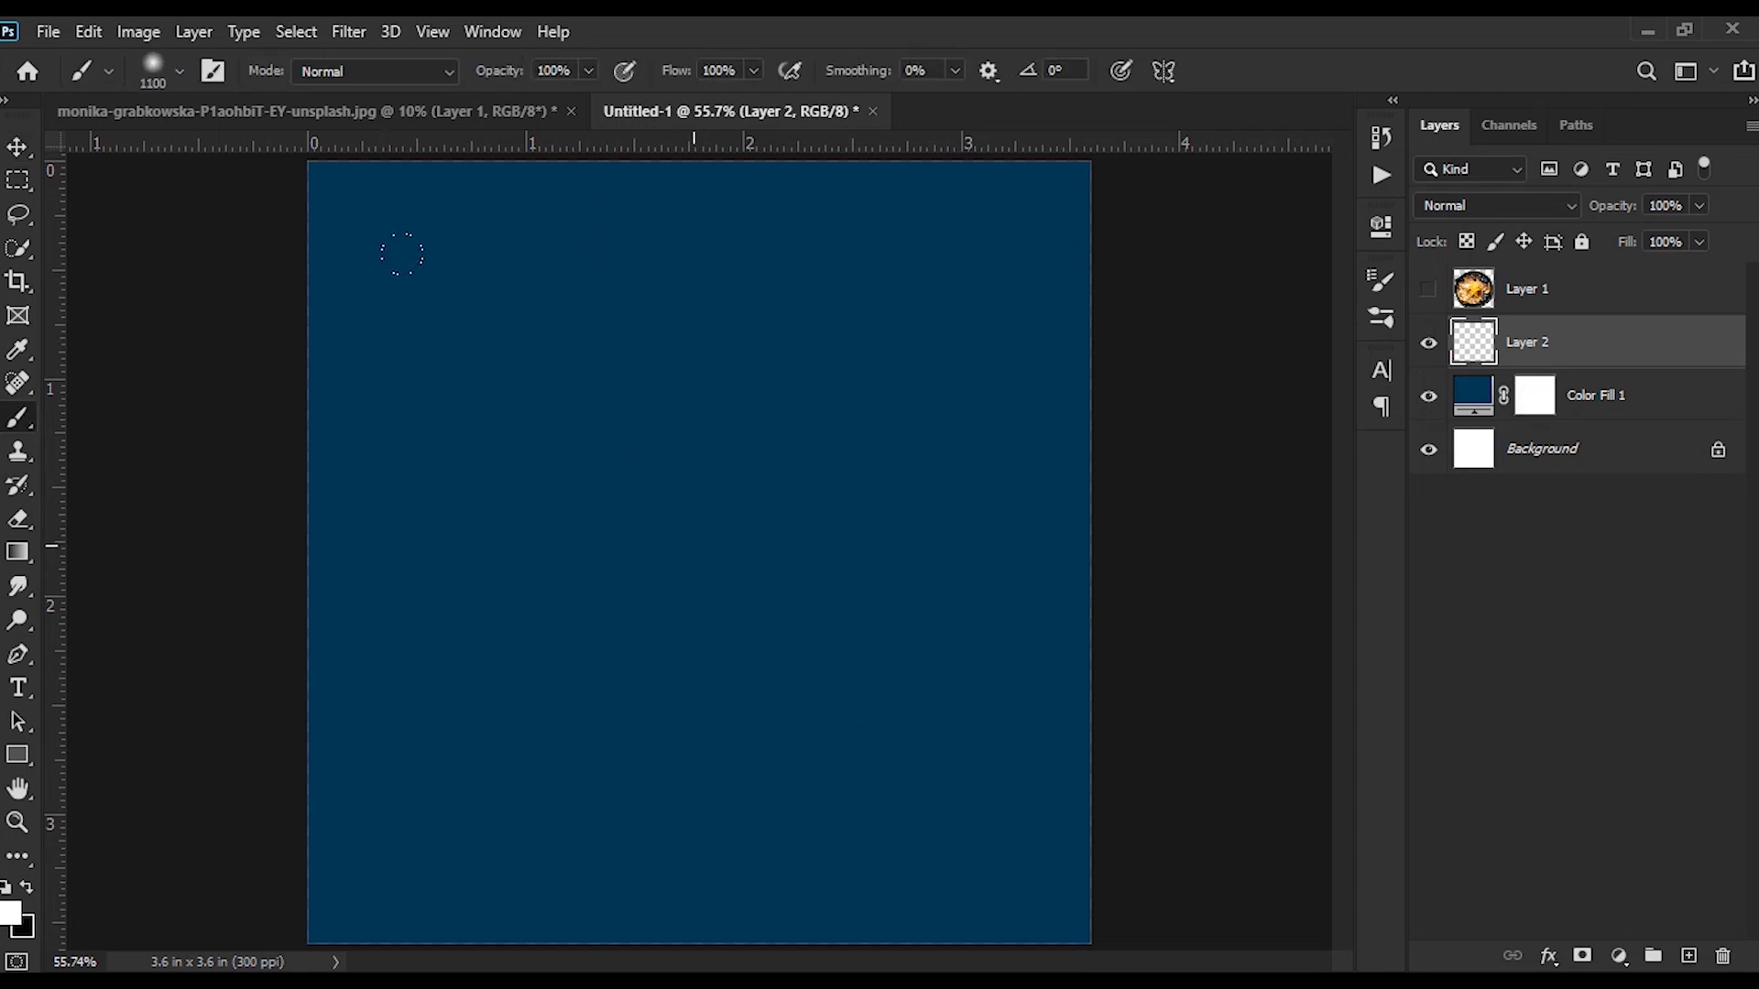
{"action": "left_click", "coordinate": [687, 541]}
Step: Enlarge the white glow across the canvas and show the skillet layer again
{"action": "key", "text": "v"}
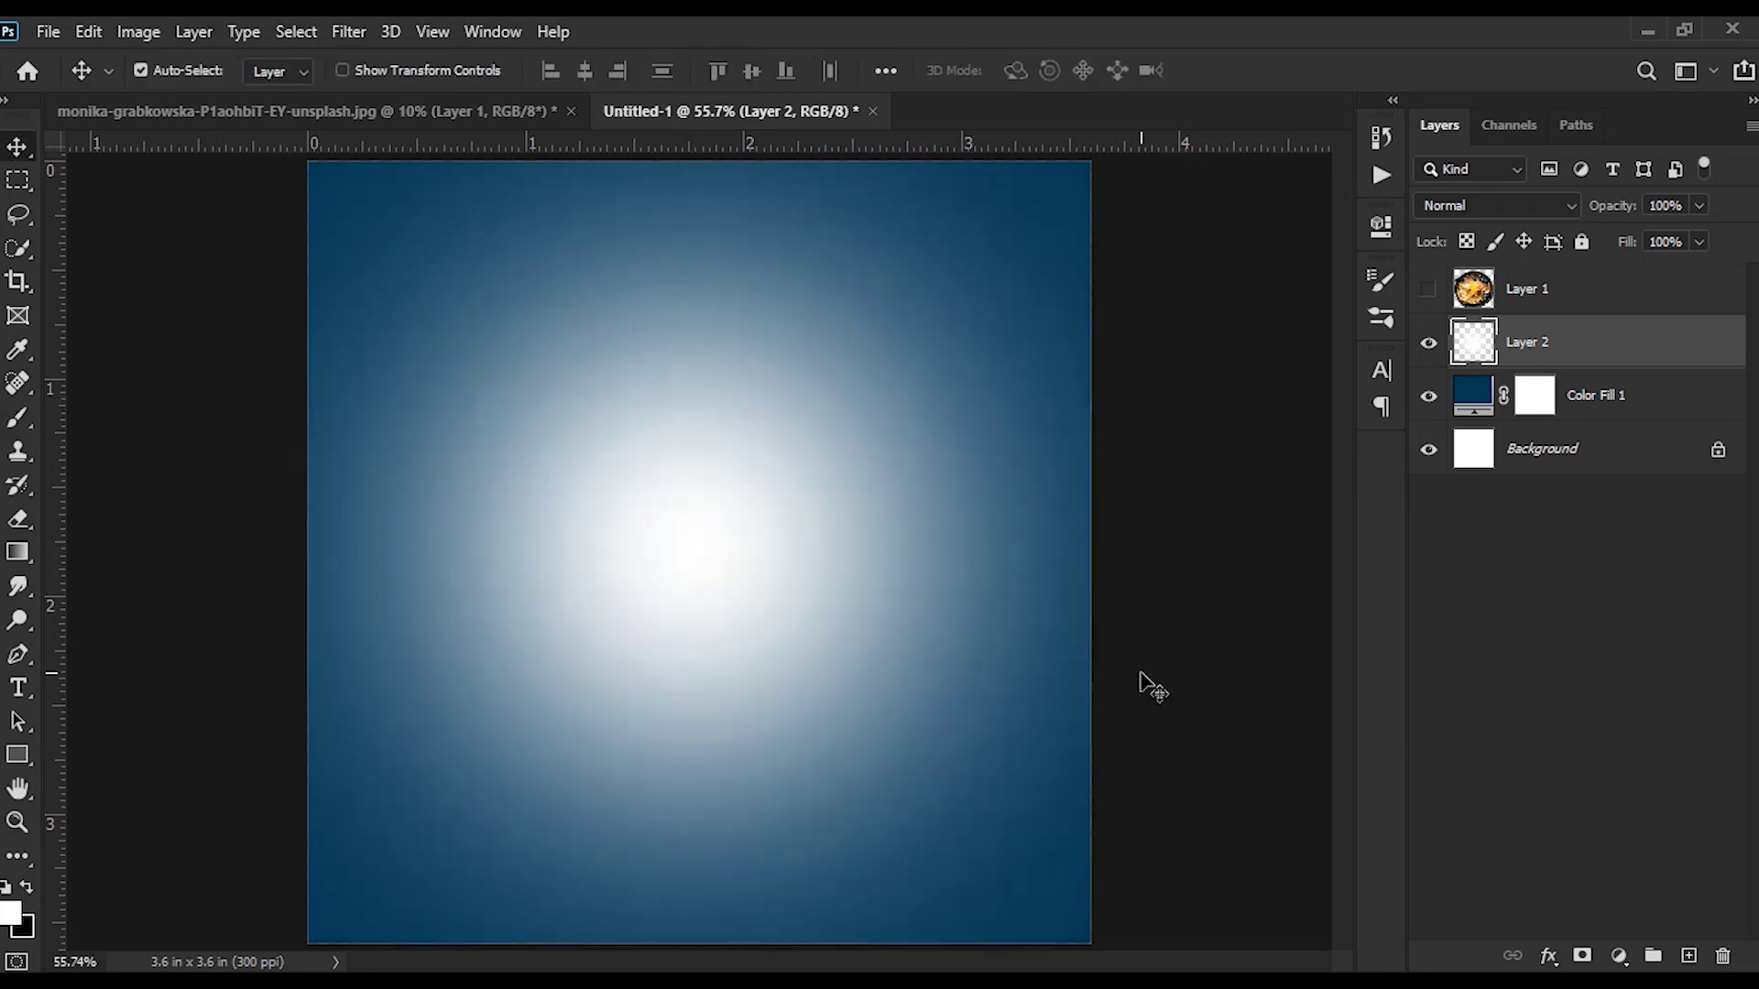
{"action": "key", "text": "ctrl+t"}
{"action": "left_click_drag", "start_coordinate": [1091, 941], "coordinate": [1139, 948]}
{"action": "key", "text": "Return"}
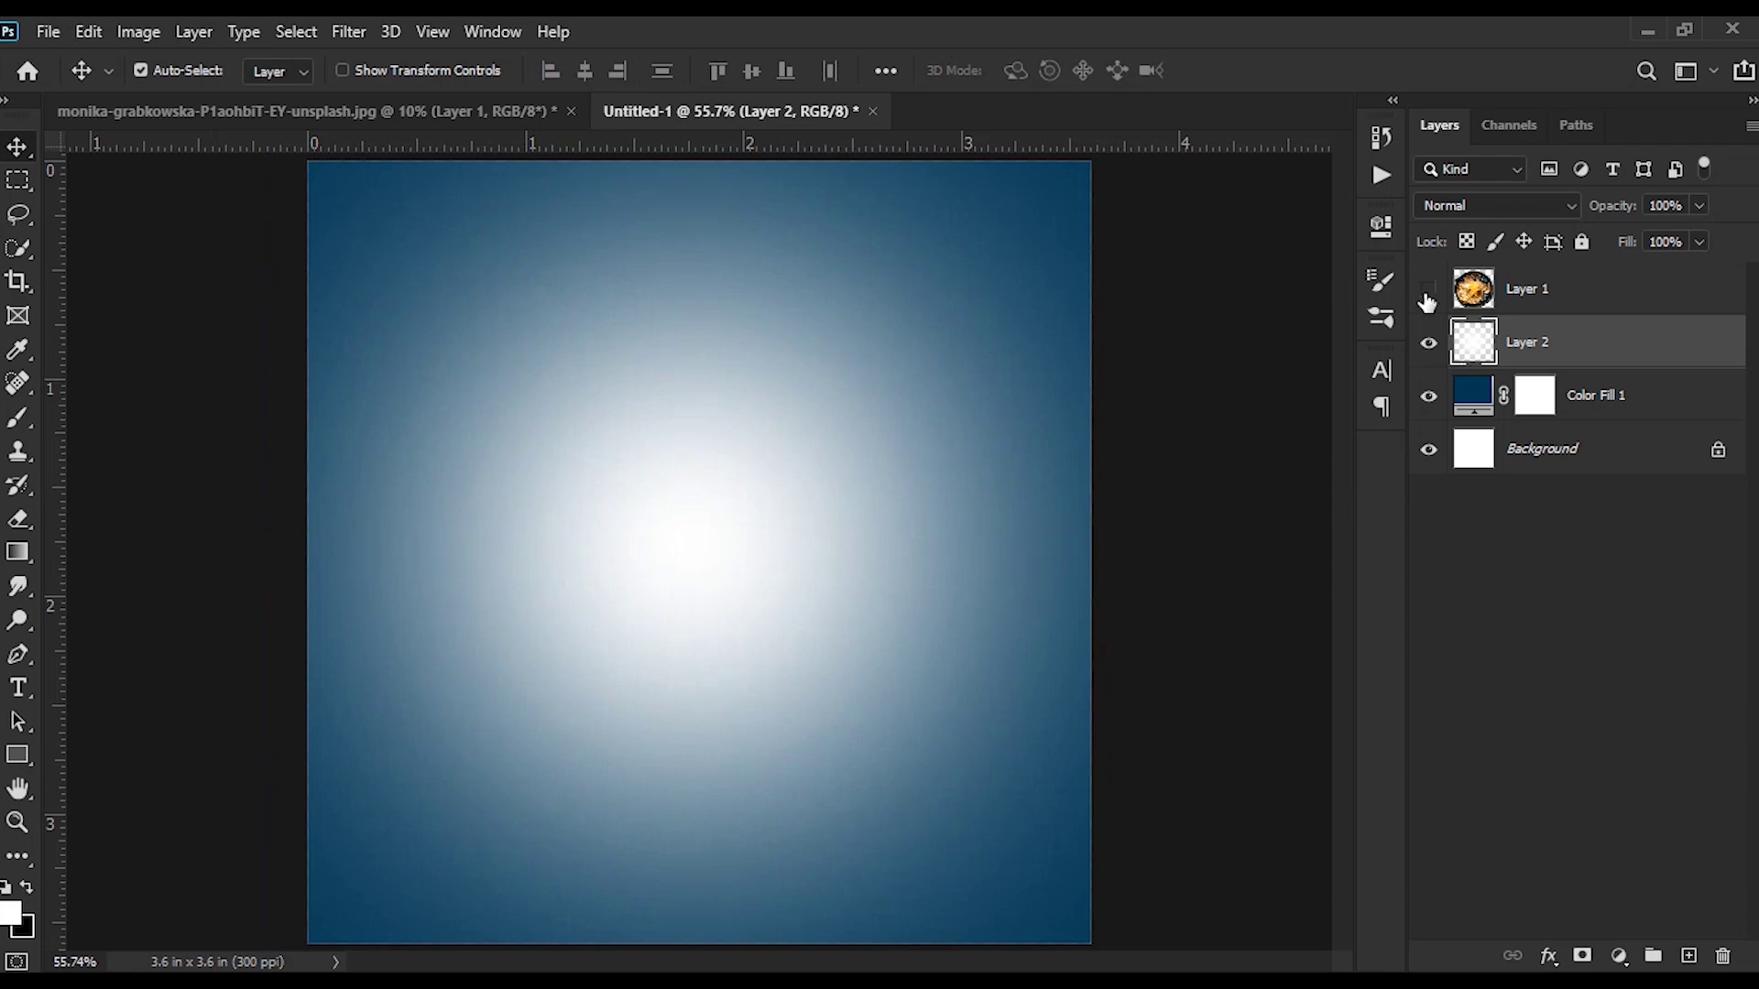
{"action": "left_click", "coordinate": [1428, 290]}
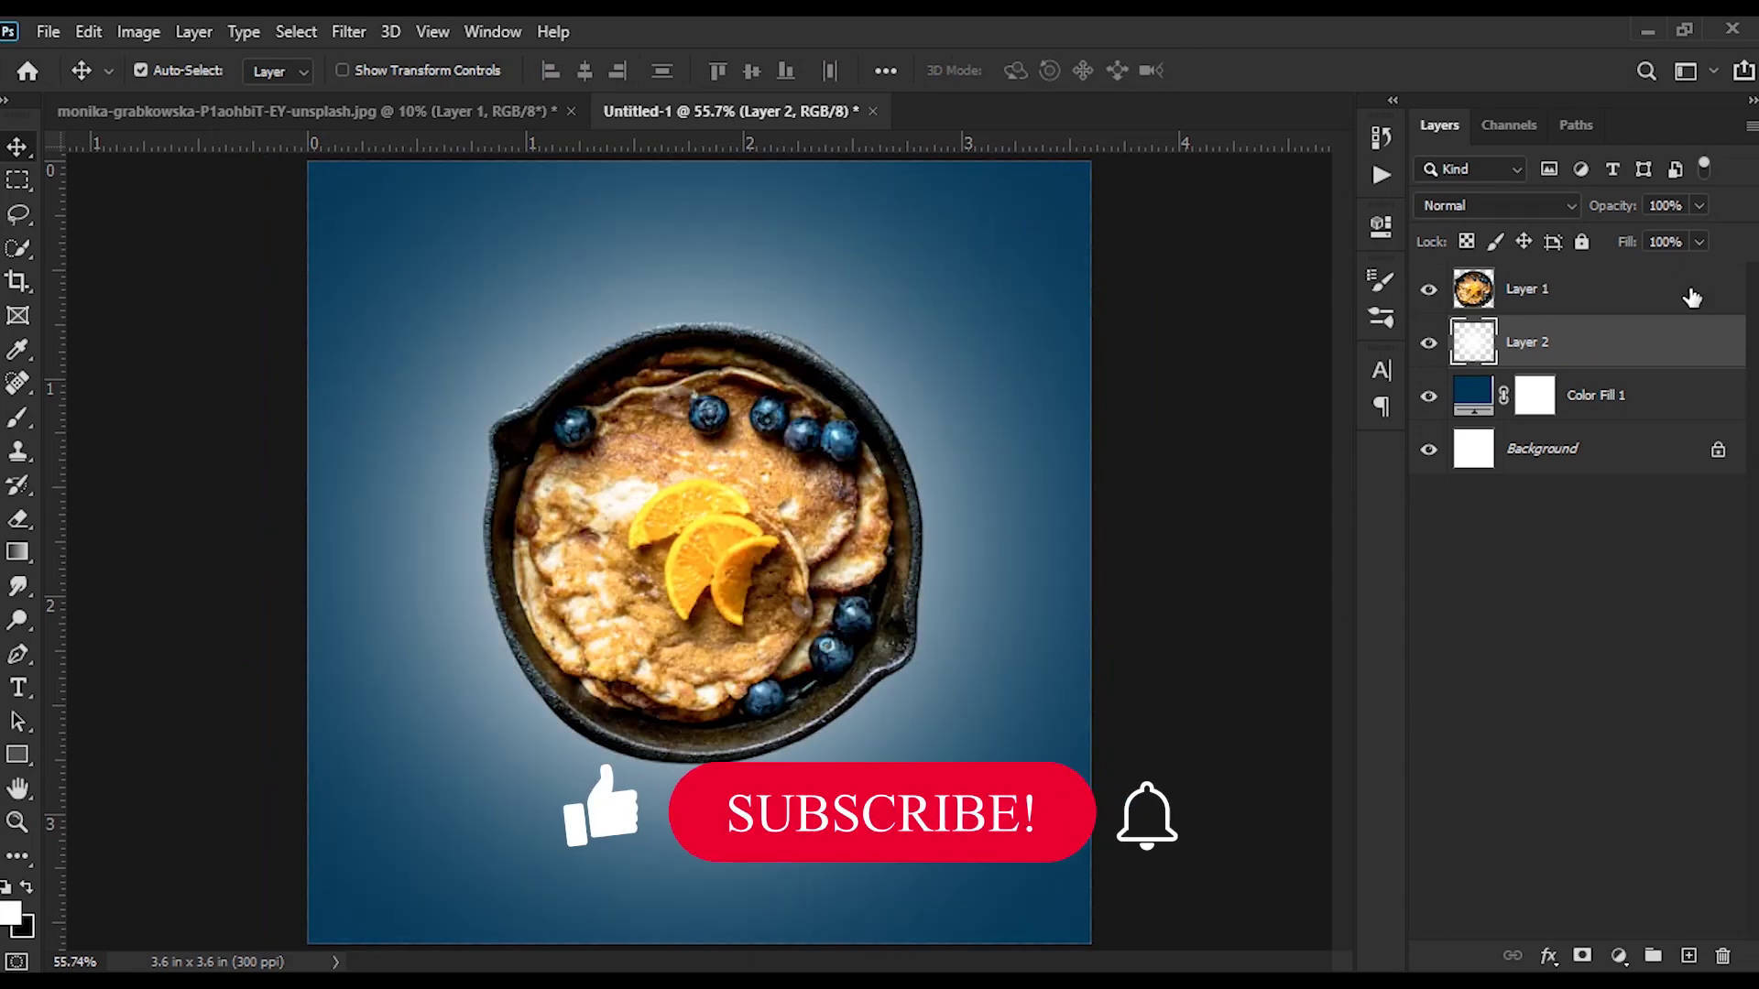
Step: Apply a Drop Shadow to Layer 1: opacity 61%, distance 0 px, spread 13%, size 35 px
{"action": "double_click", "coordinate": [1690, 288]}
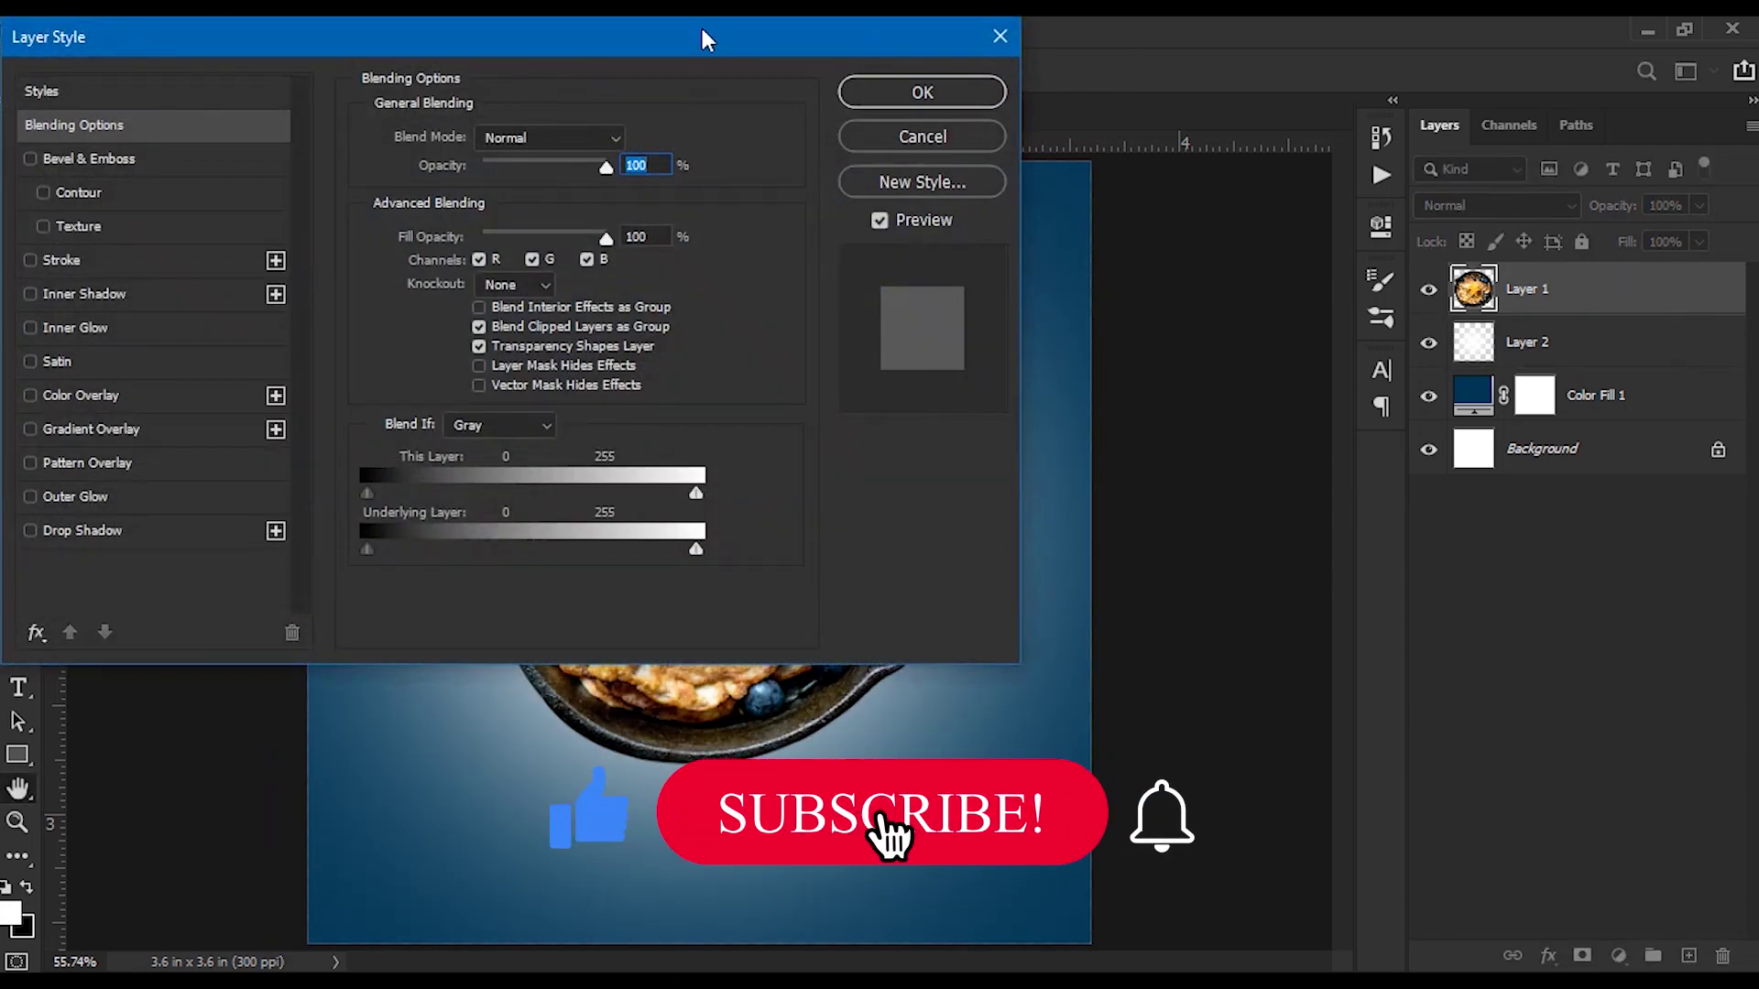
{"action": "mouse_move", "coordinate": [705, 38]}
{"action": "left_mouse_down"}
{"action": "mouse_move", "coordinate": [1734, 69]}
{"action": "mouse_move", "coordinate": [1656, 62]}
{"action": "left_mouse_up"}
{"action": "left_click", "coordinate": [1108, 555]}
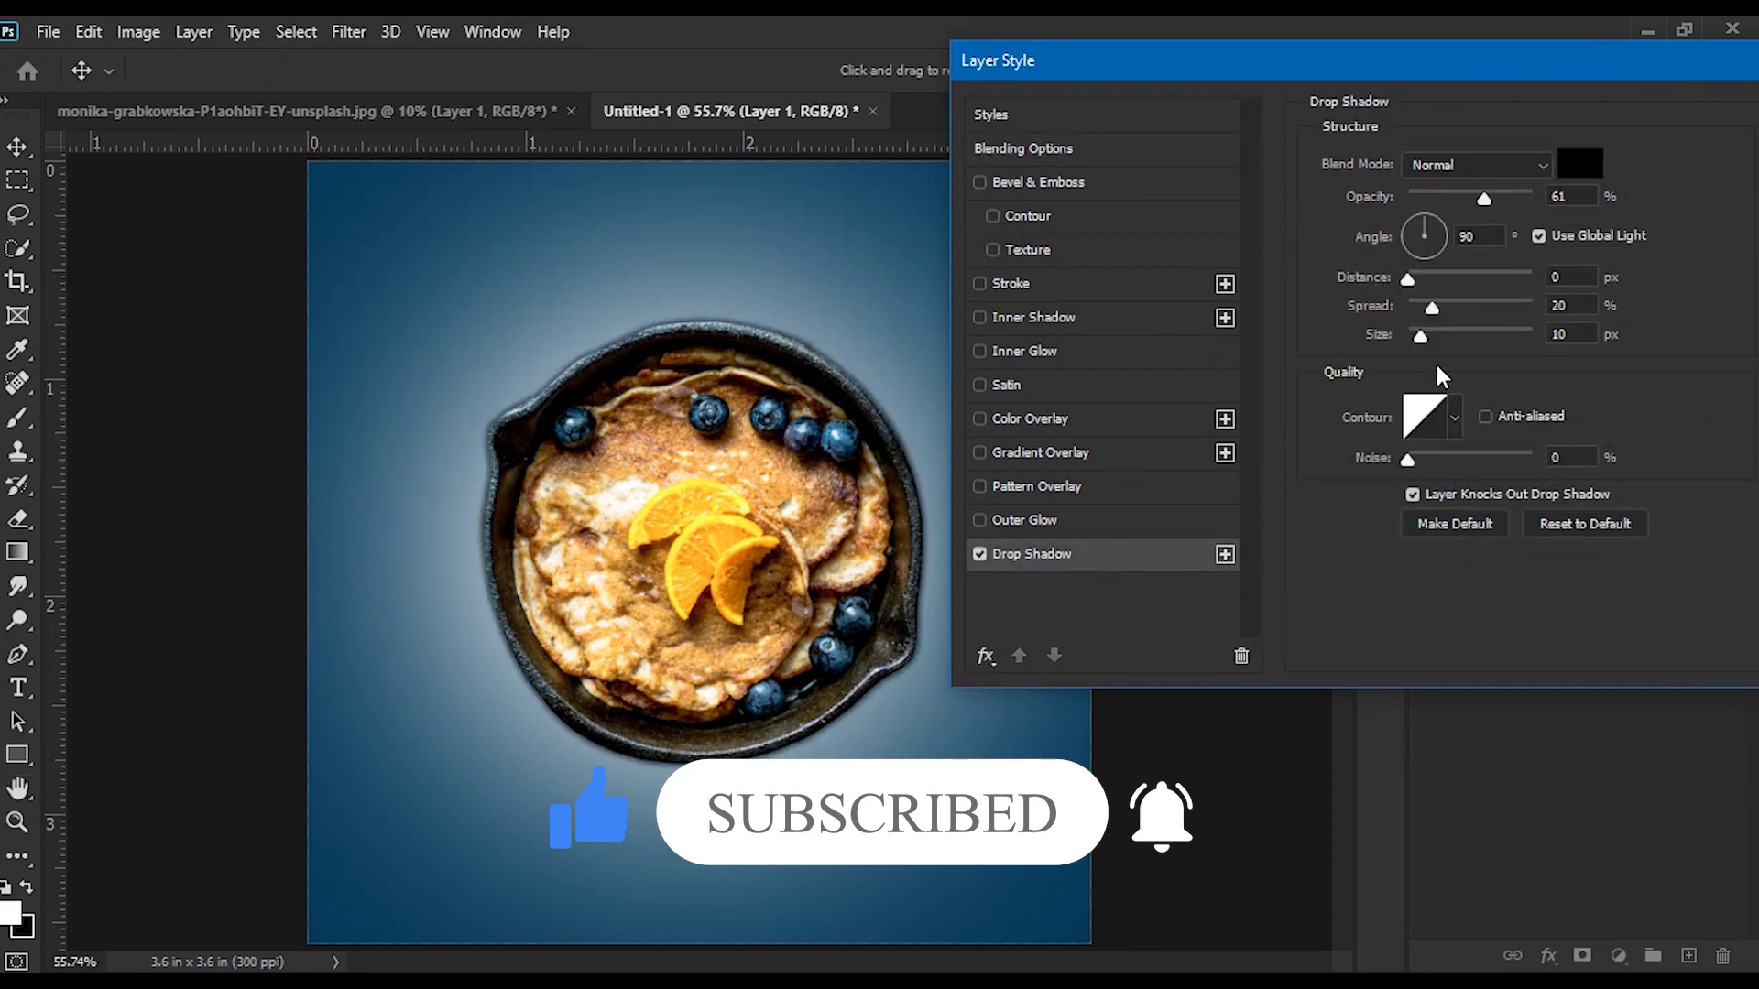
{"action": "mouse_move", "coordinate": [1420, 337]}
{"action": "left_mouse_down"}
{"action": "mouse_move", "coordinate": [1526, 306]}
{"action": "mouse_move", "coordinate": [1374, 298]}
{"action": "left_mouse_up"}
{"action": "mouse_move", "coordinate": [1449, 341]}
{"action": "left_mouse_down"}
{"action": "mouse_move", "coordinate": [1402, 344]}
{"action": "mouse_move", "coordinate": [1461, 354]}
{"action": "mouse_move", "coordinate": [1423, 309]}
{"action": "mouse_move", "coordinate": [1635, 333]}
{"action": "mouse_move", "coordinate": [1451, 334]}
{"action": "left_mouse_up"}
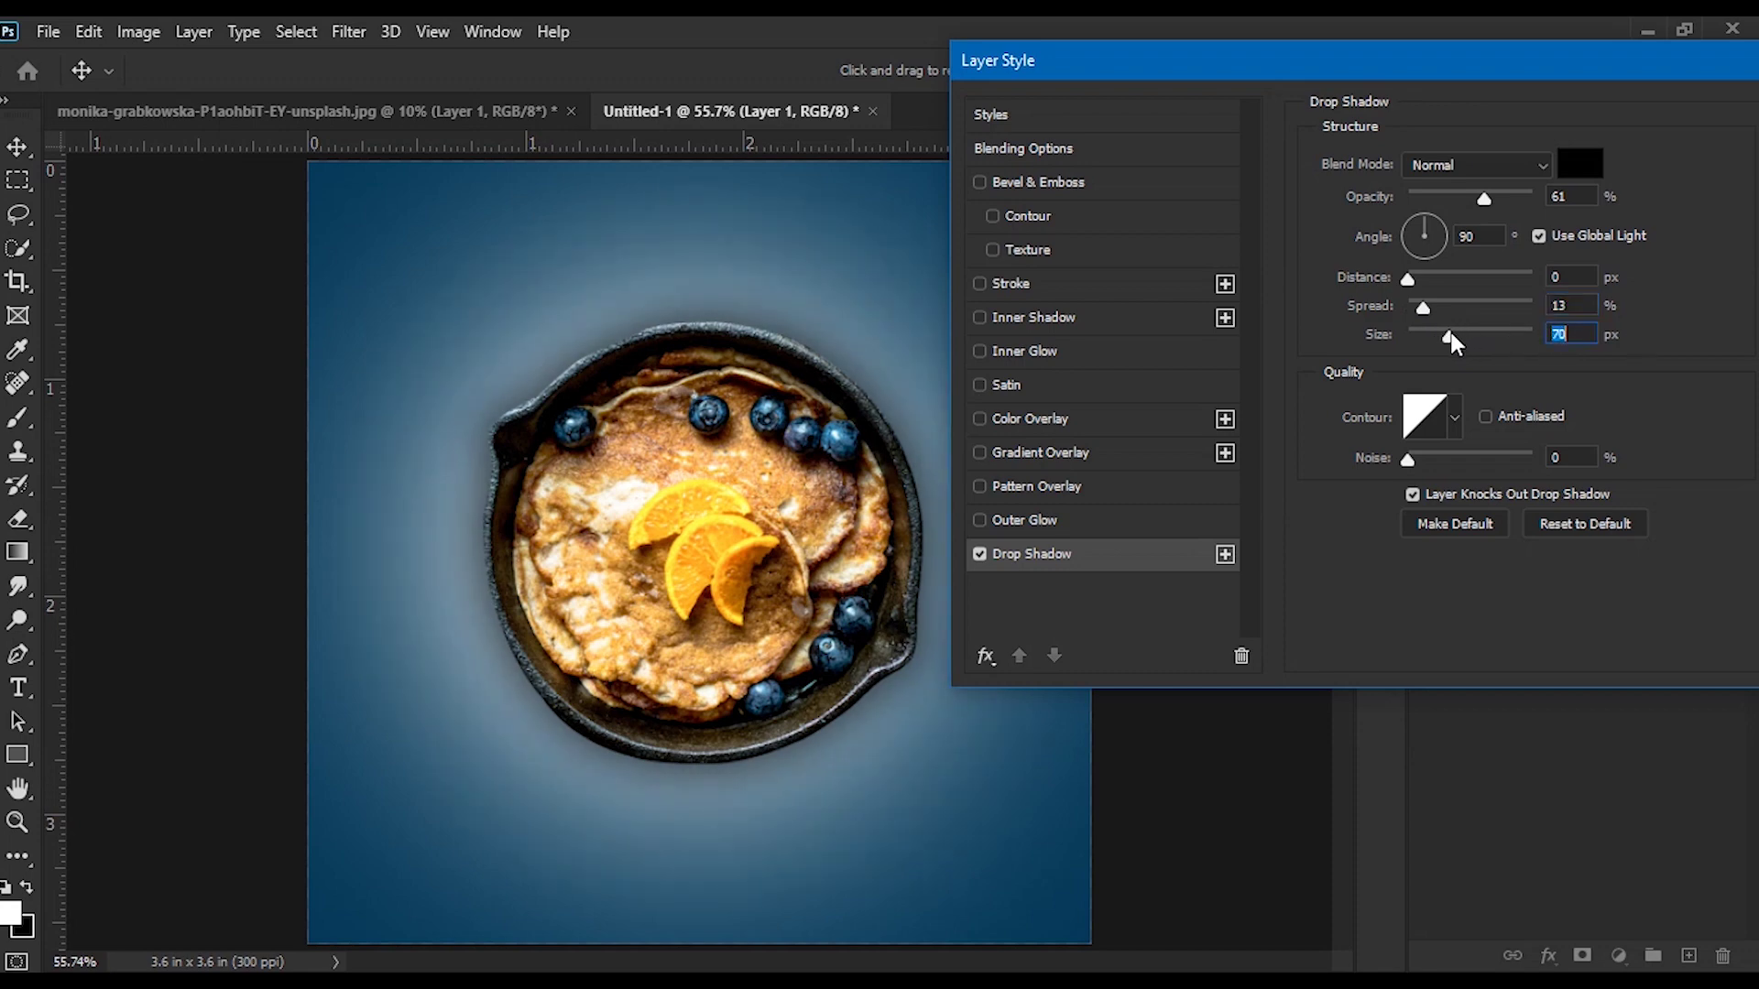
{"action": "mouse_move", "coordinate": [1405, 278]}
{"action": "left_mouse_down"}
{"action": "mouse_move", "coordinate": [1449, 275]}
{"action": "mouse_move", "coordinate": [1393, 273]}
{"action": "left_mouse_up"}
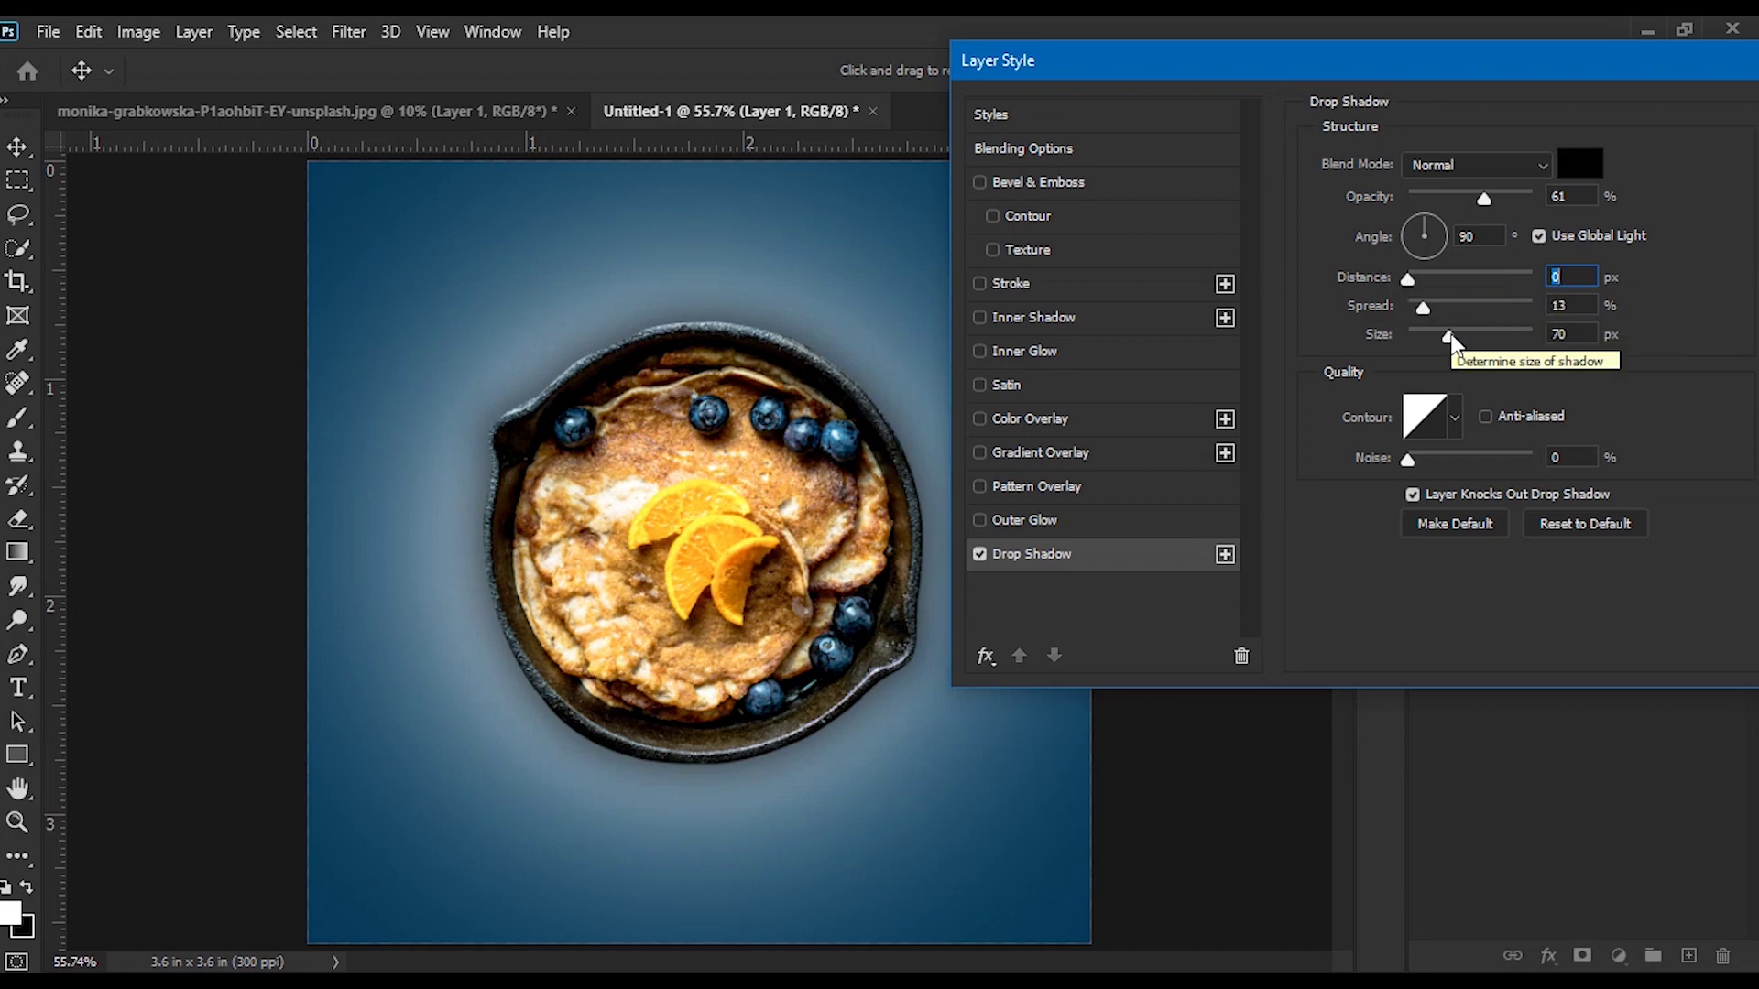
{"action": "left_click_drag", "start_coordinate": [1449, 336], "coordinate": [1432, 336]}
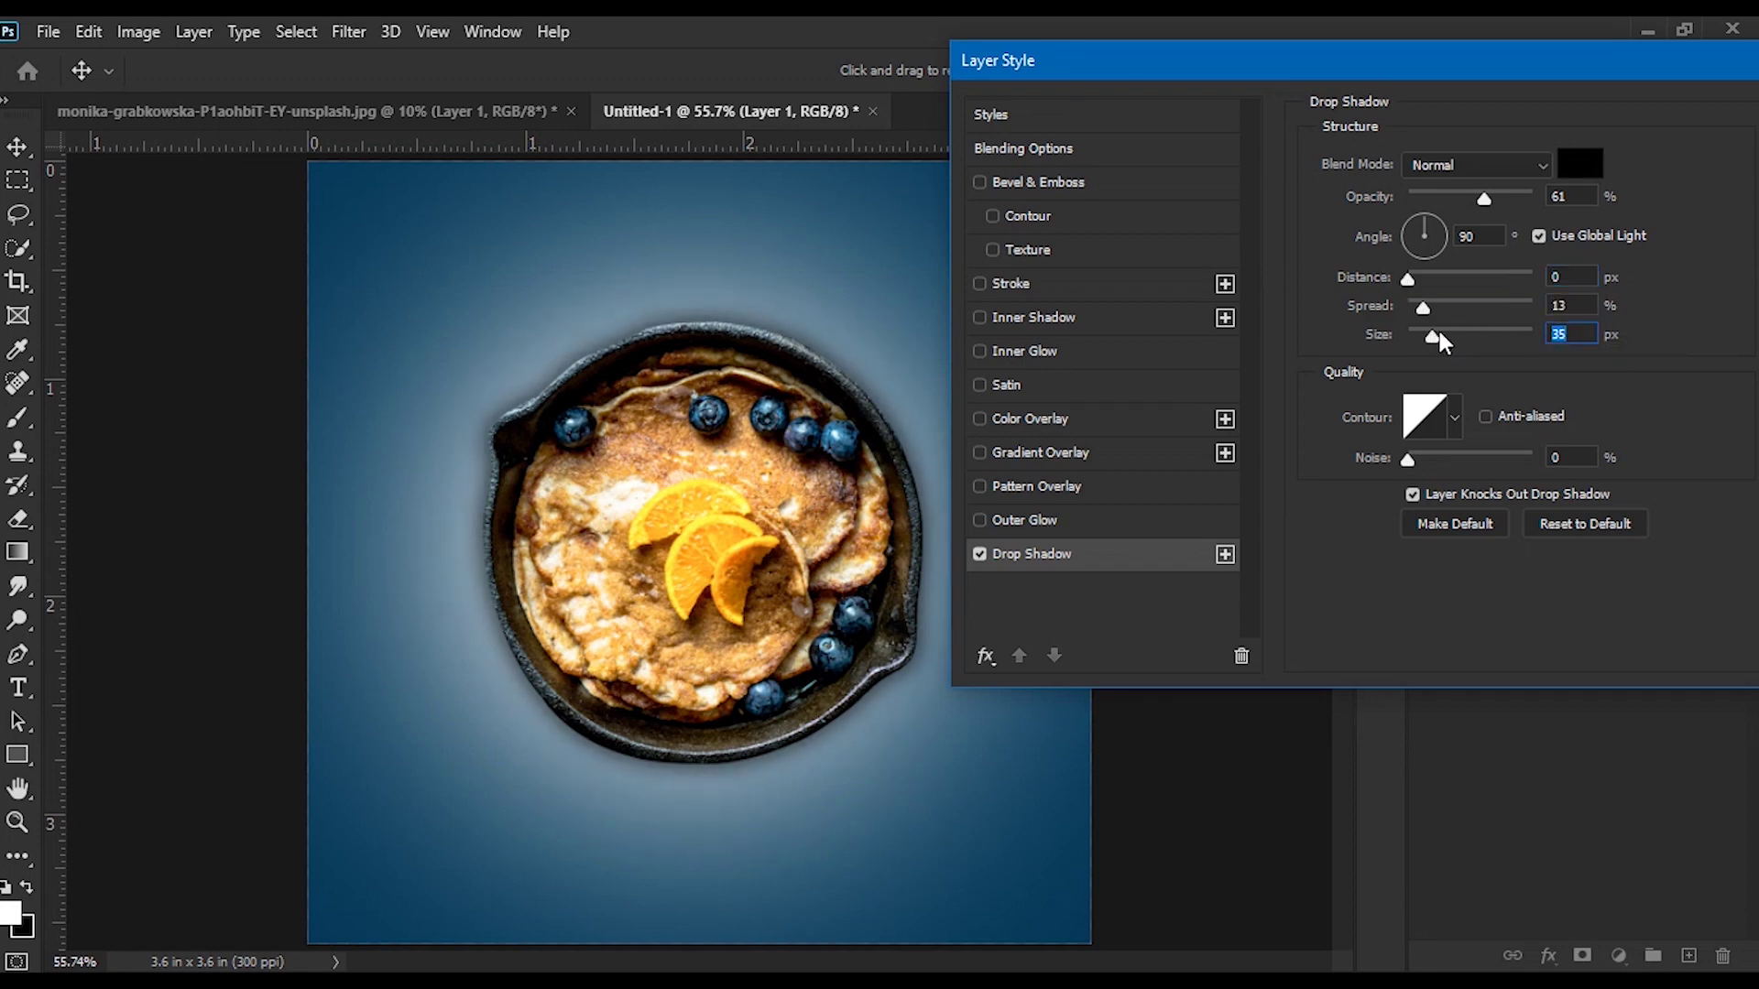
{"action": "left_click_drag", "start_coordinate": [1696, 64], "coordinate": [1480, 56]}
{"action": "left_click", "coordinate": [1603, 108]}
Step: Add a text layer at the lower left reading LETS in white #ffffff
{"action": "key", "text": "t"}
{"action": "left_click", "coordinate": [418, 712]}
{"action": "type", "text": "LETS"}
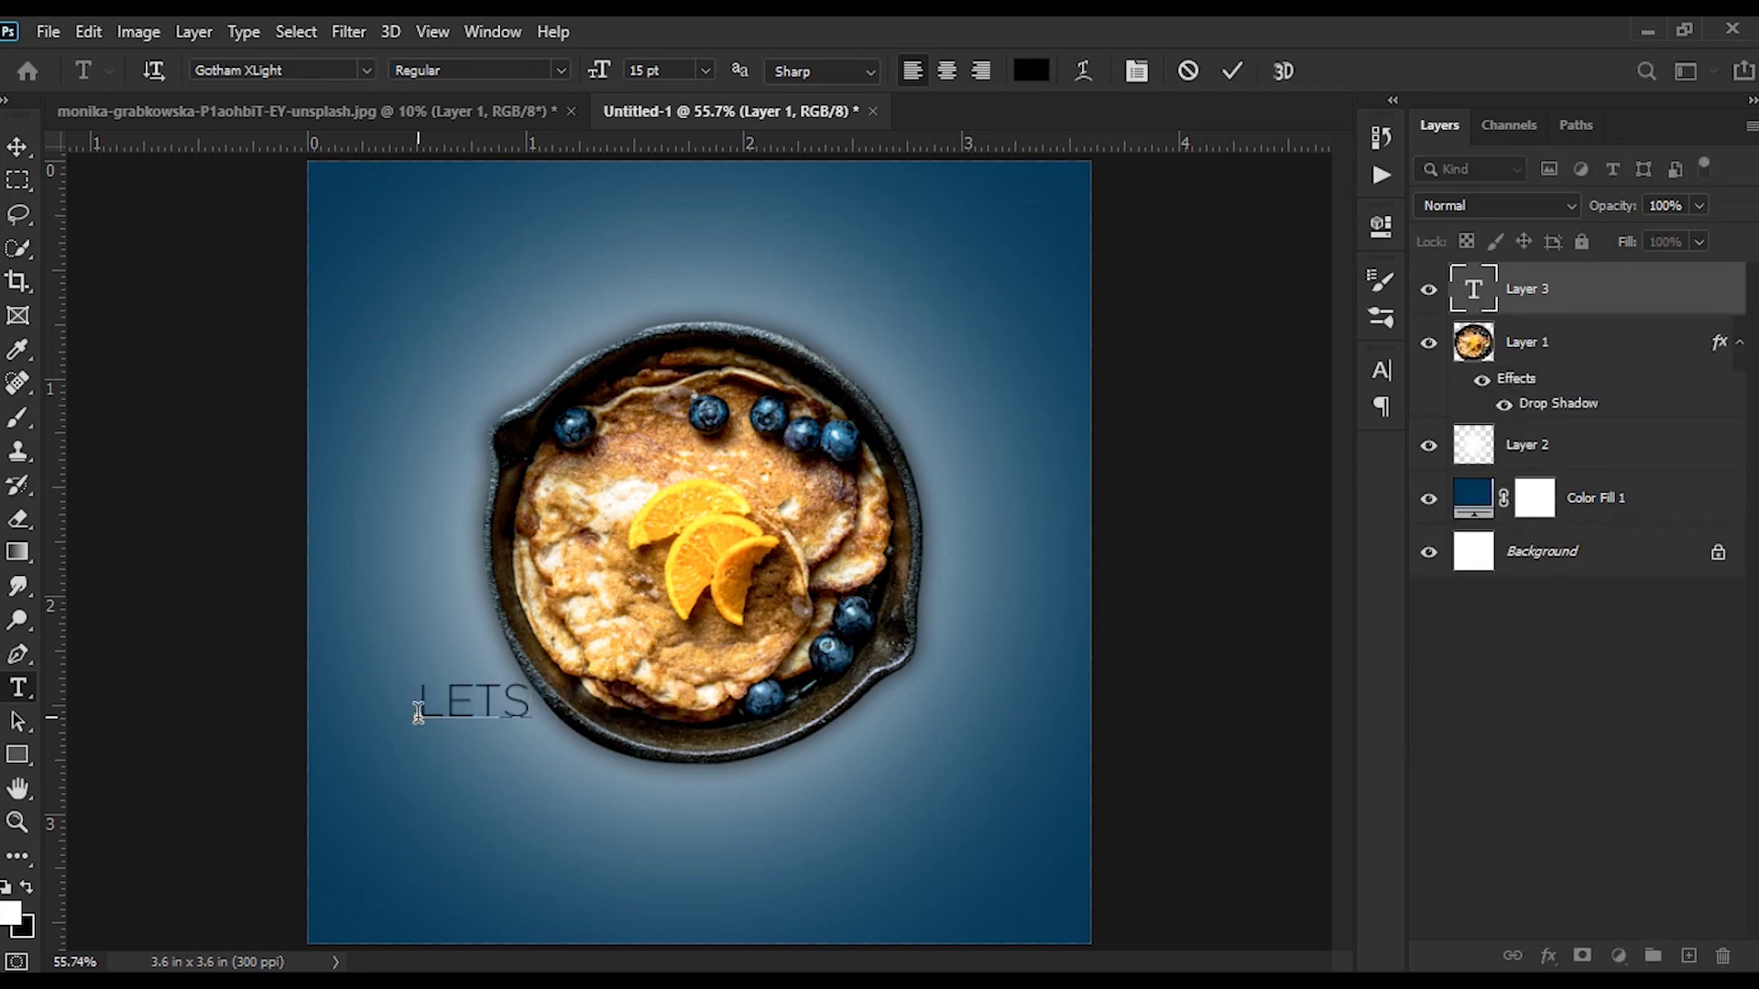
{"action": "key", "text": "ctrl+a"}
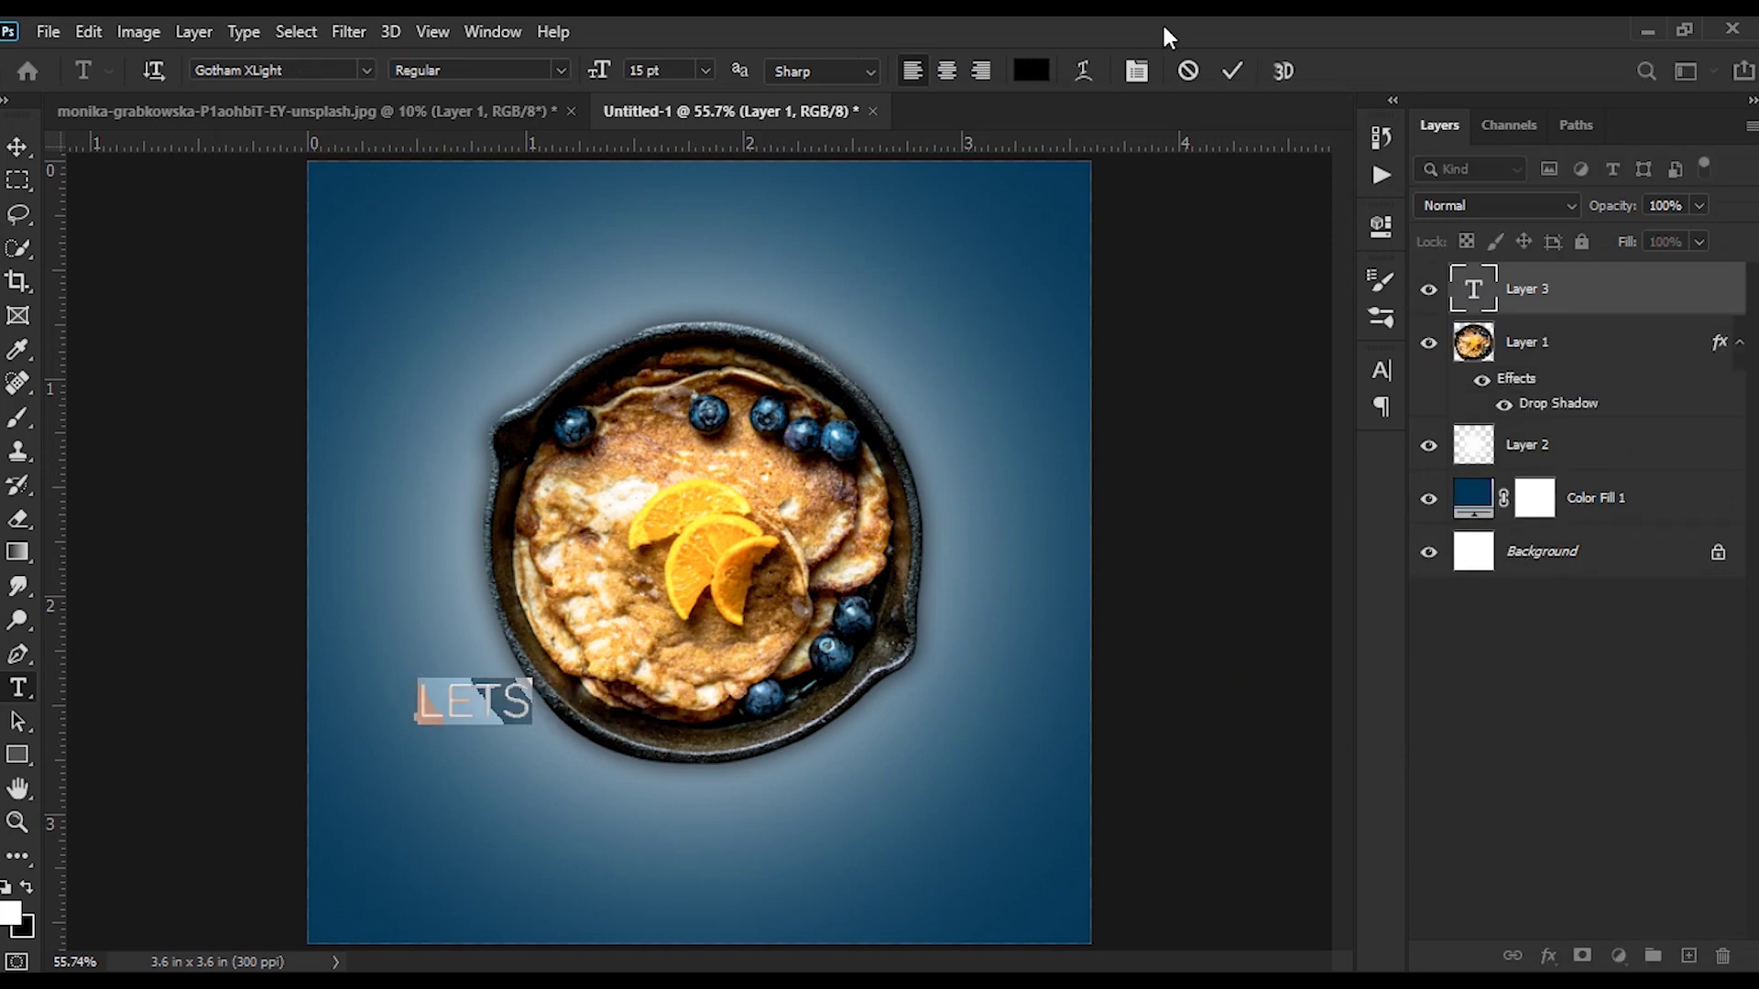
{"action": "left_click", "coordinate": [1030, 70]}
{"action": "type", "text": "ffffff"}
{"action": "key", "text": "Return"}
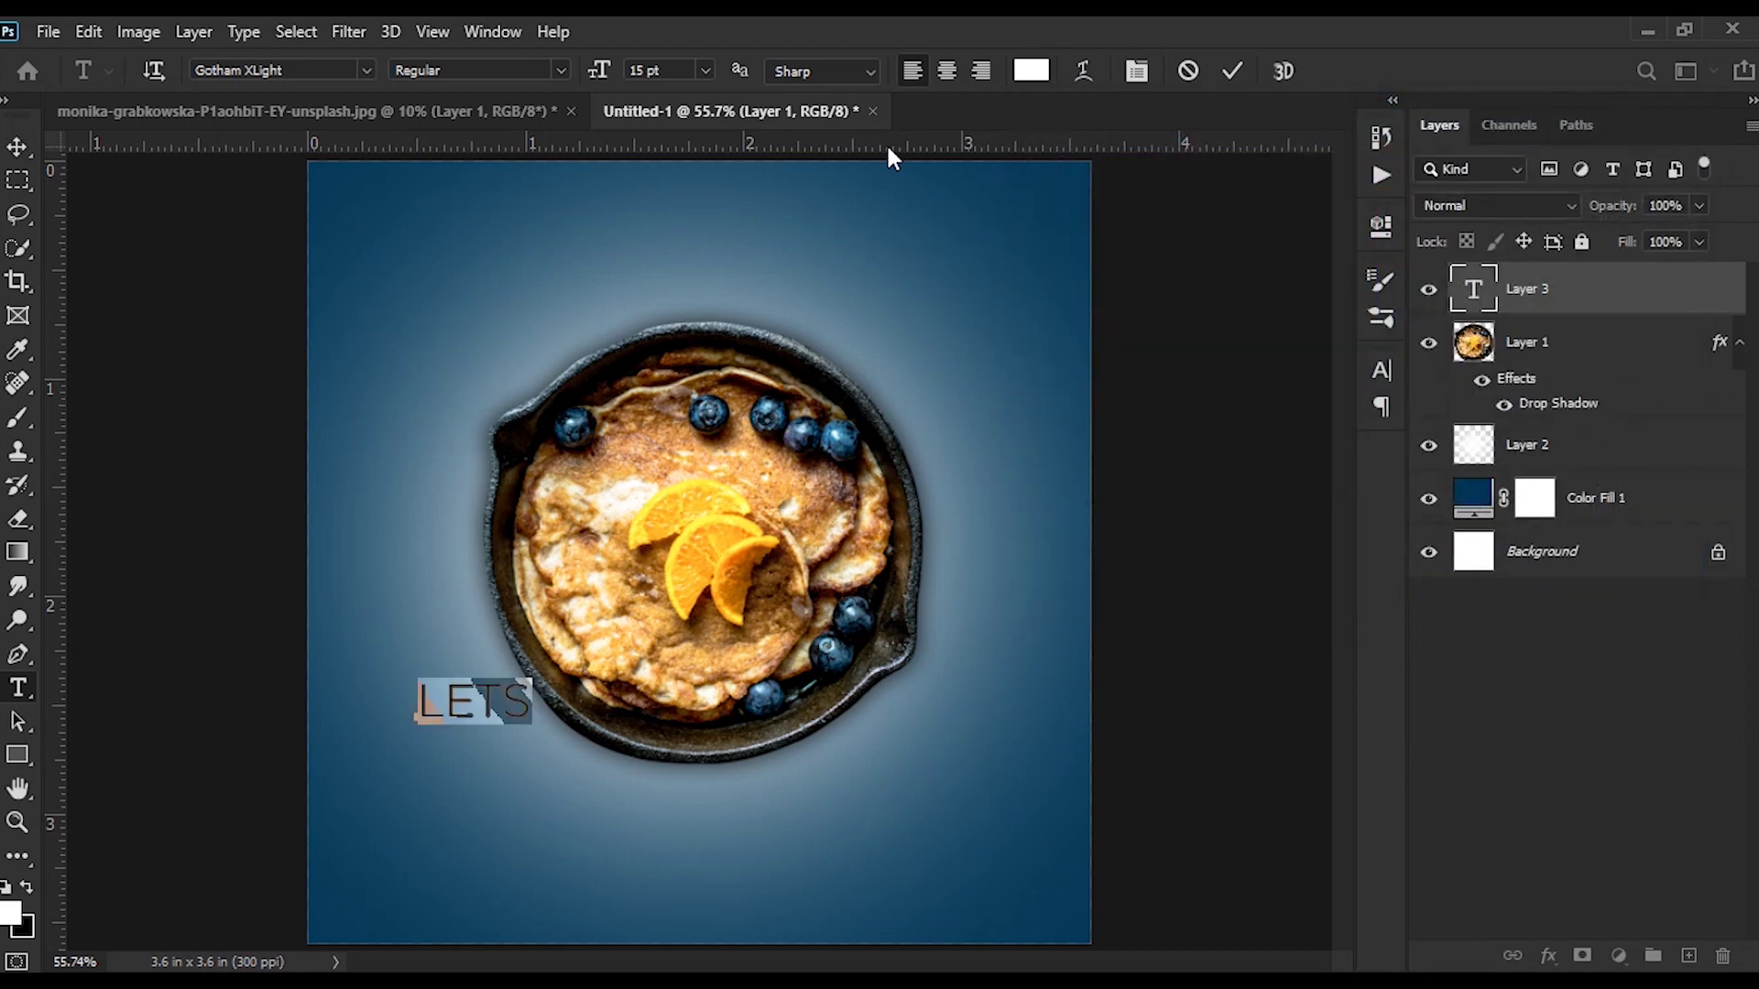
Step: Set the text to the Alex Brush font with All Caps off, and commit it
{"action": "left_click", "coordinate": [1381, 370]}
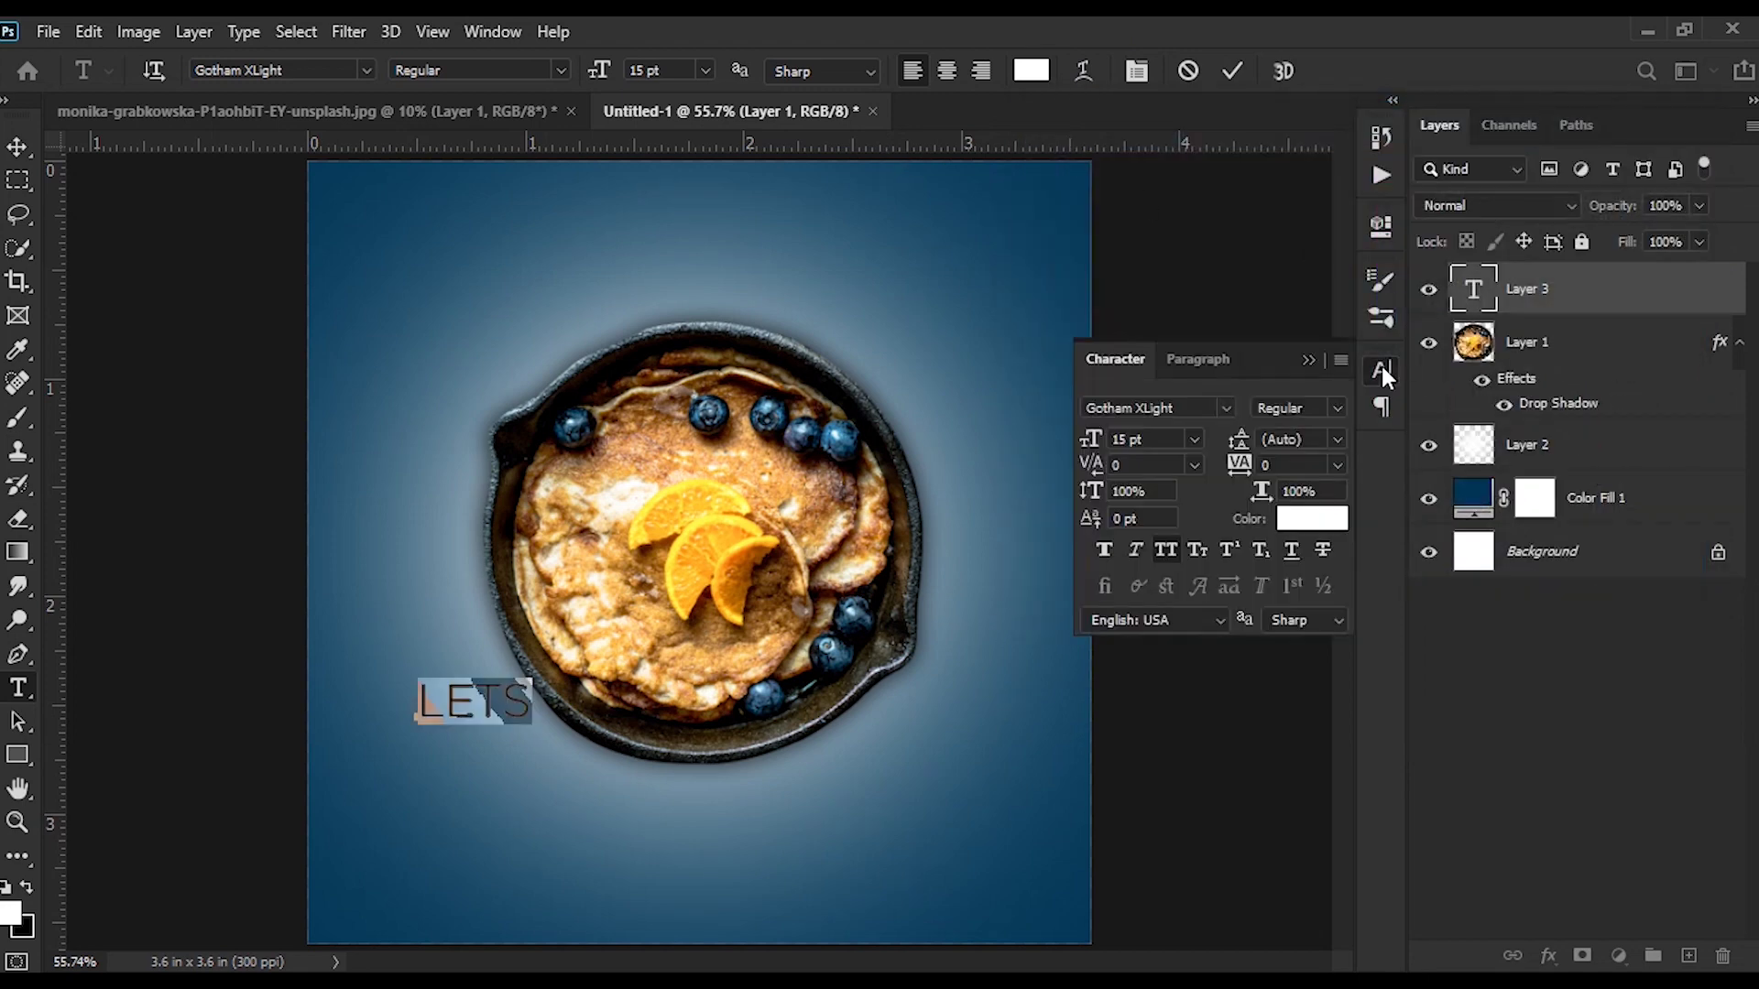
{"action": "left_click", "coordinate": [1225, 408]}
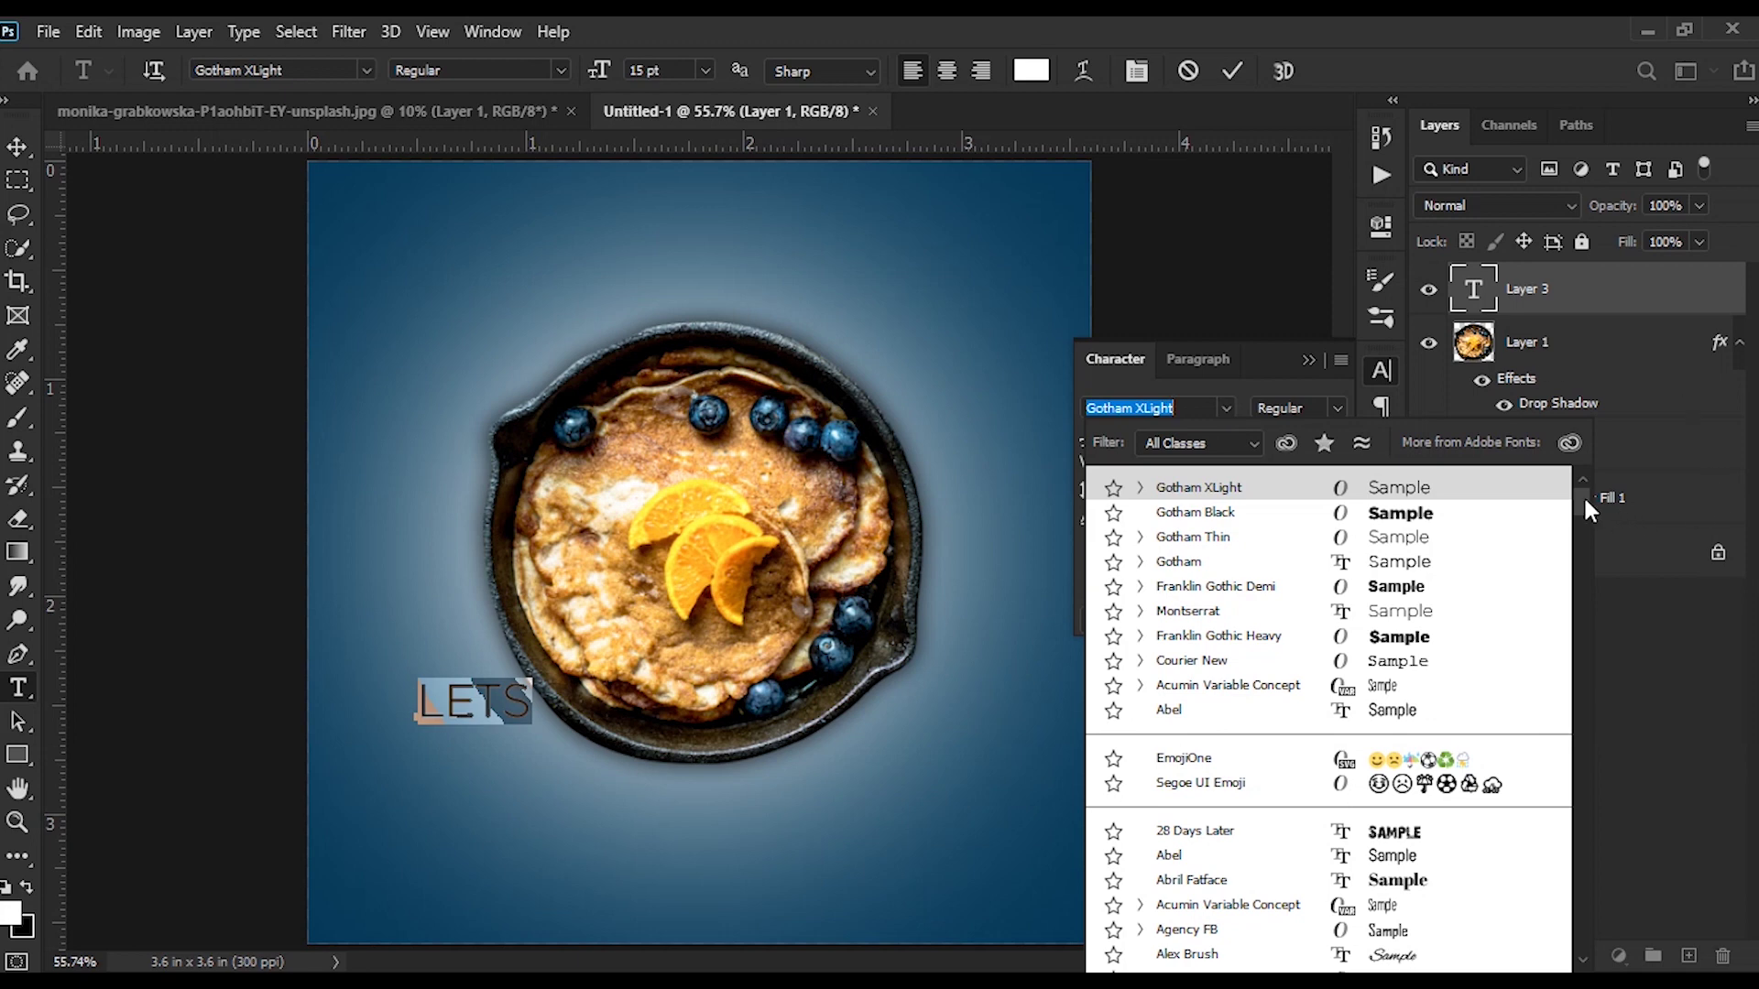
{"action": "scroll", "coordinate": [1583, 499], "scroll_direction": "down", "scroll_amount": 3}
{"action": "scroll", "coordinate": [1583, 508], "scroll_direction": "down", "scroll_amount": 2}
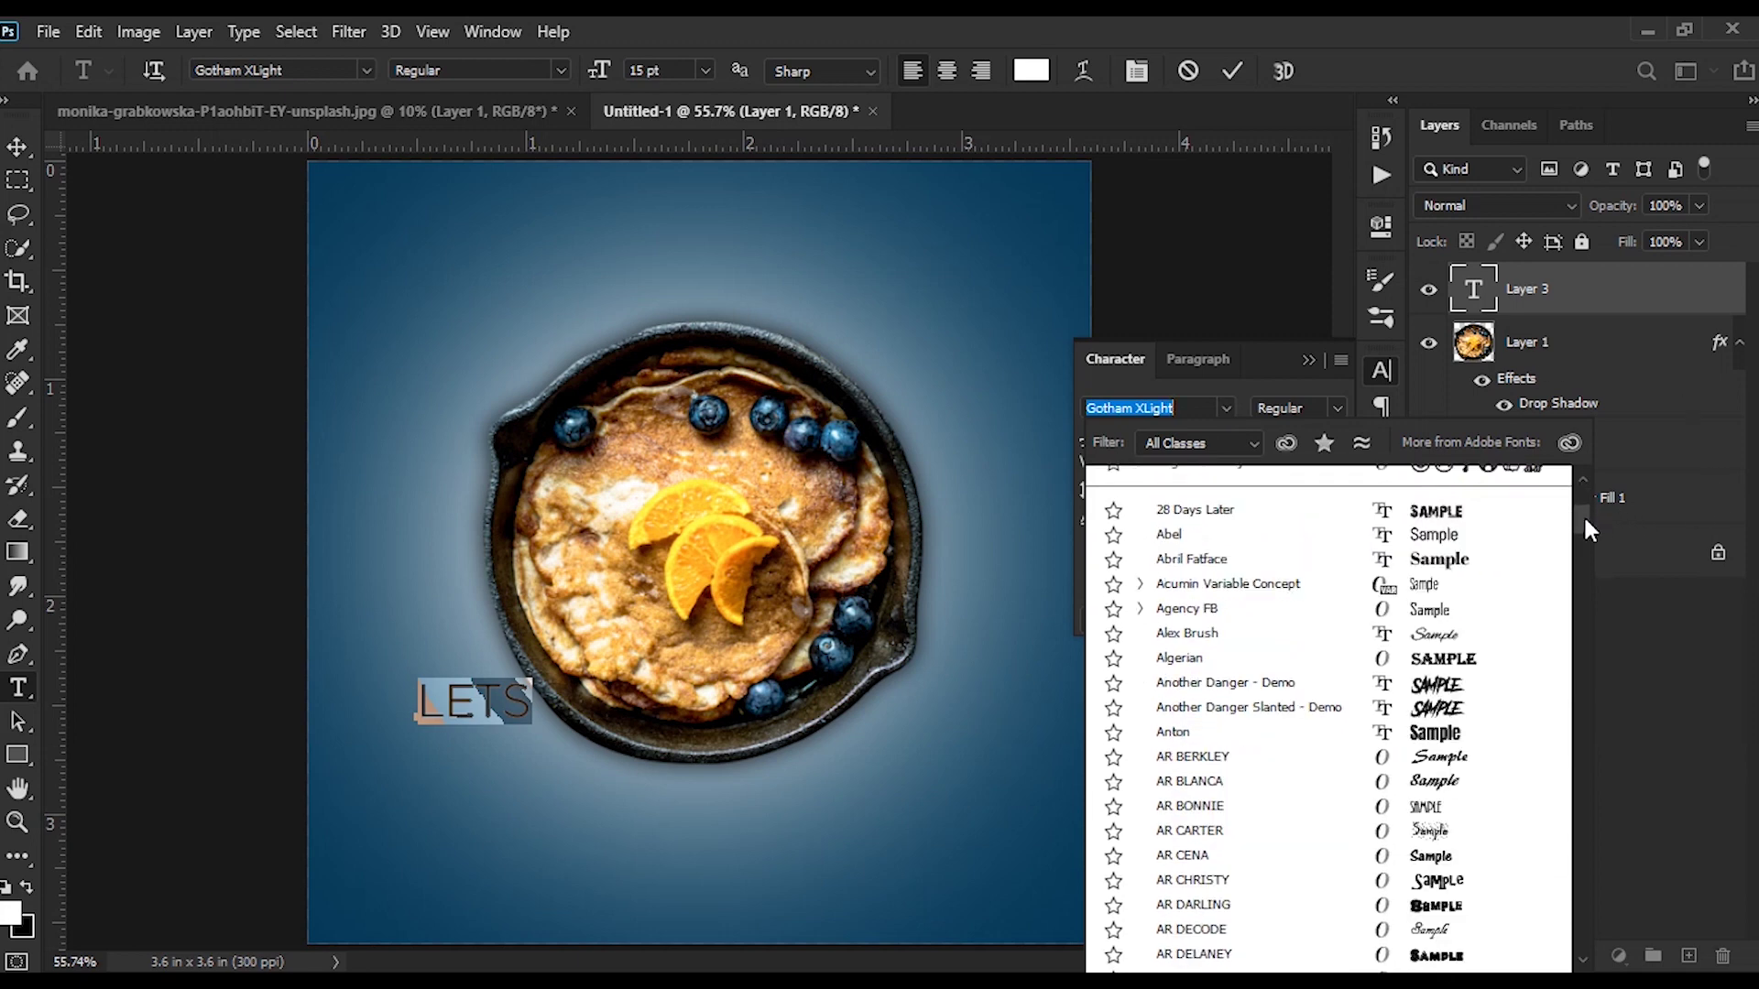
{"action": "left_click", "coordinate": [1468, 630]}
{"action": "left_click", "coordinate": [1170, 548]}
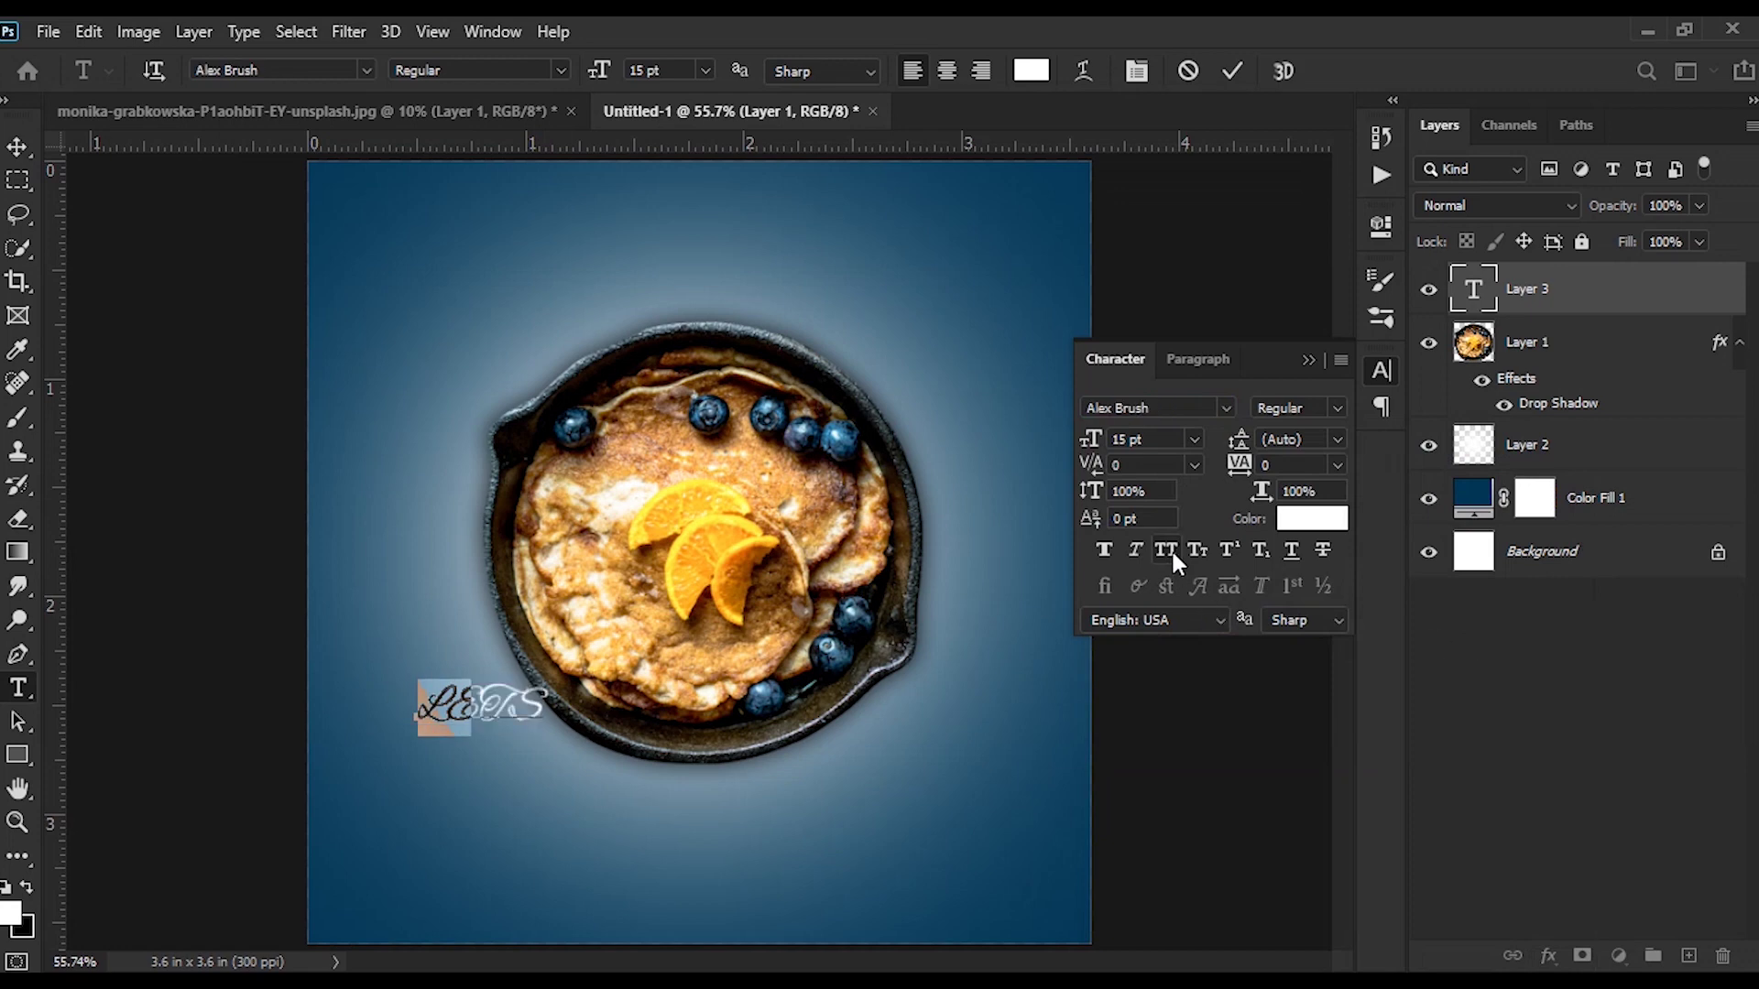
{"action": "left_click", "coordinate": [1308, 359]}
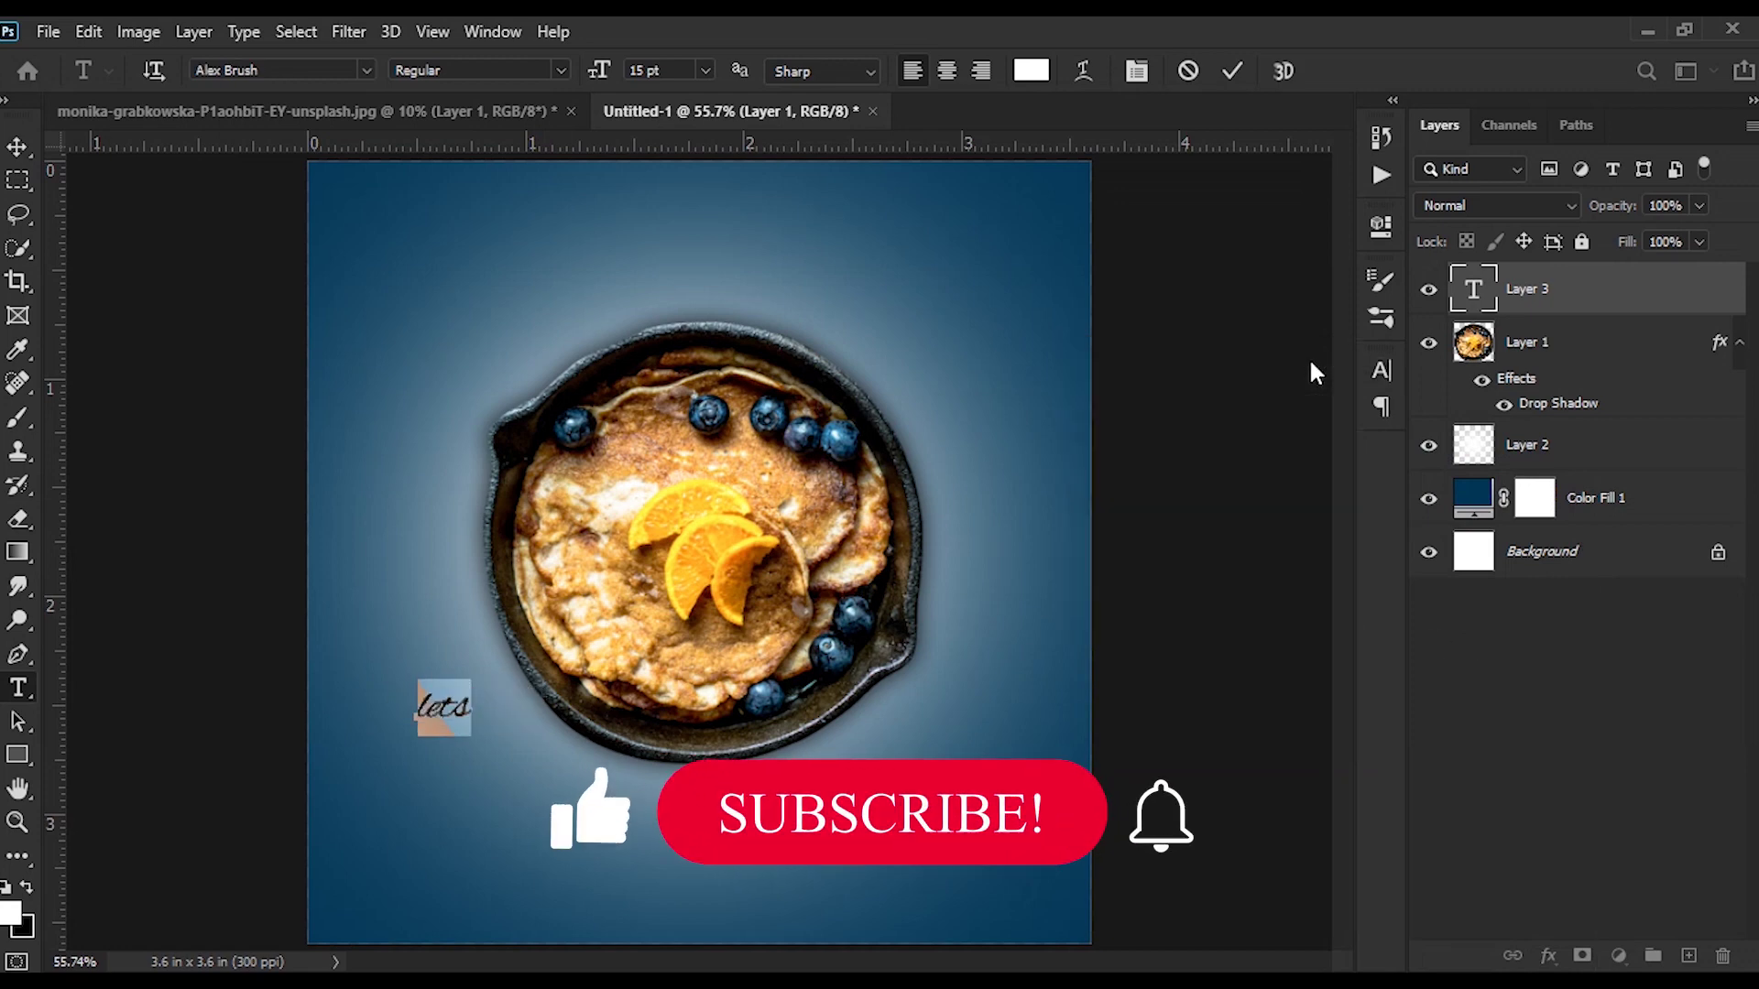
{"action": "left_click", "coordinate": [1232, 71]}
{"action": "key", "text": "ctrl+t"}
Step: Move the lets text to the top left, scale it to about 291% and tilt it slightly
{"action": "mouse_move", "coordinate": [445, 721]}
{"action": "left_mouse_down"}
{"action": "mouse_move", "coordinate": [660, 232]}
{"action": "mouse_move", "coordinate": [850, 327]}
{"action": "mouse_move", "coordinate": [693, 291]}
{"action": "left_mouse_up"}
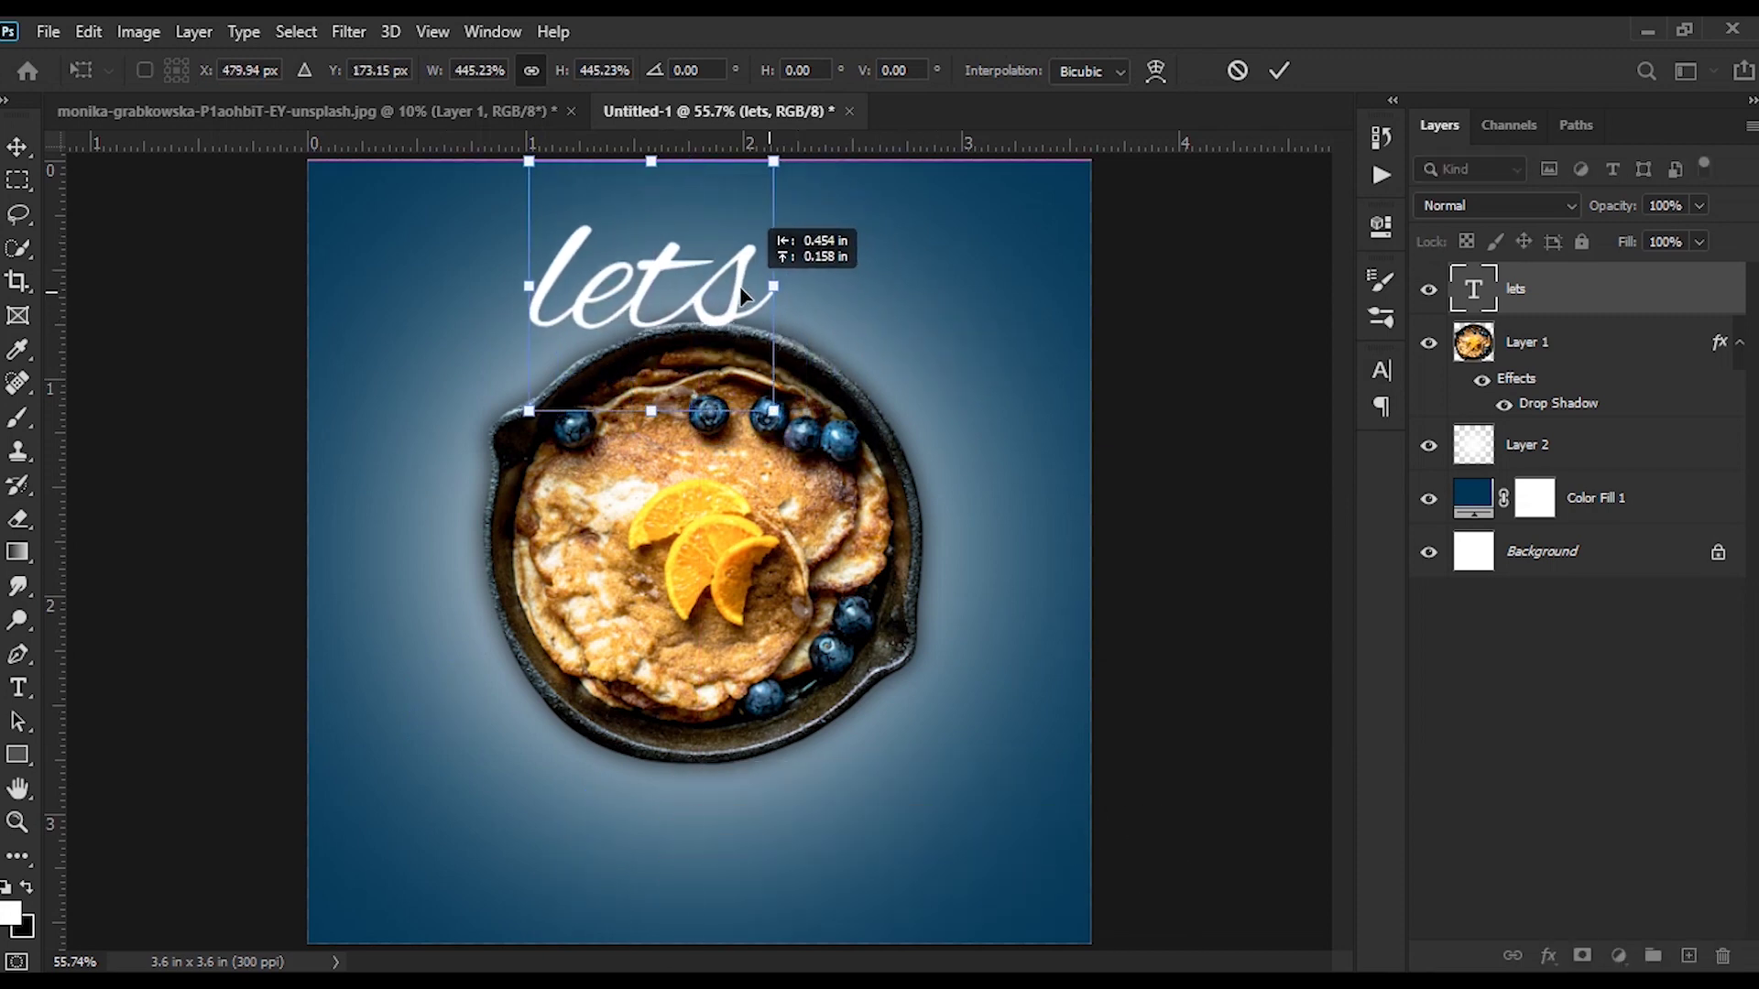
{"action": "mouse_move", "coordinate": [713, 403]}
{"action": "left_mouse_down"}
{"action": "mouse_move", "coordinate": [631, 315]}
{"action": "mouse_move", "coordinate": [701, 282]}
{"action": "left_mouse_up"}
{"action": "left_click_drag", "start_coordinate": [579, 251], "coordinate": [555, 238]}
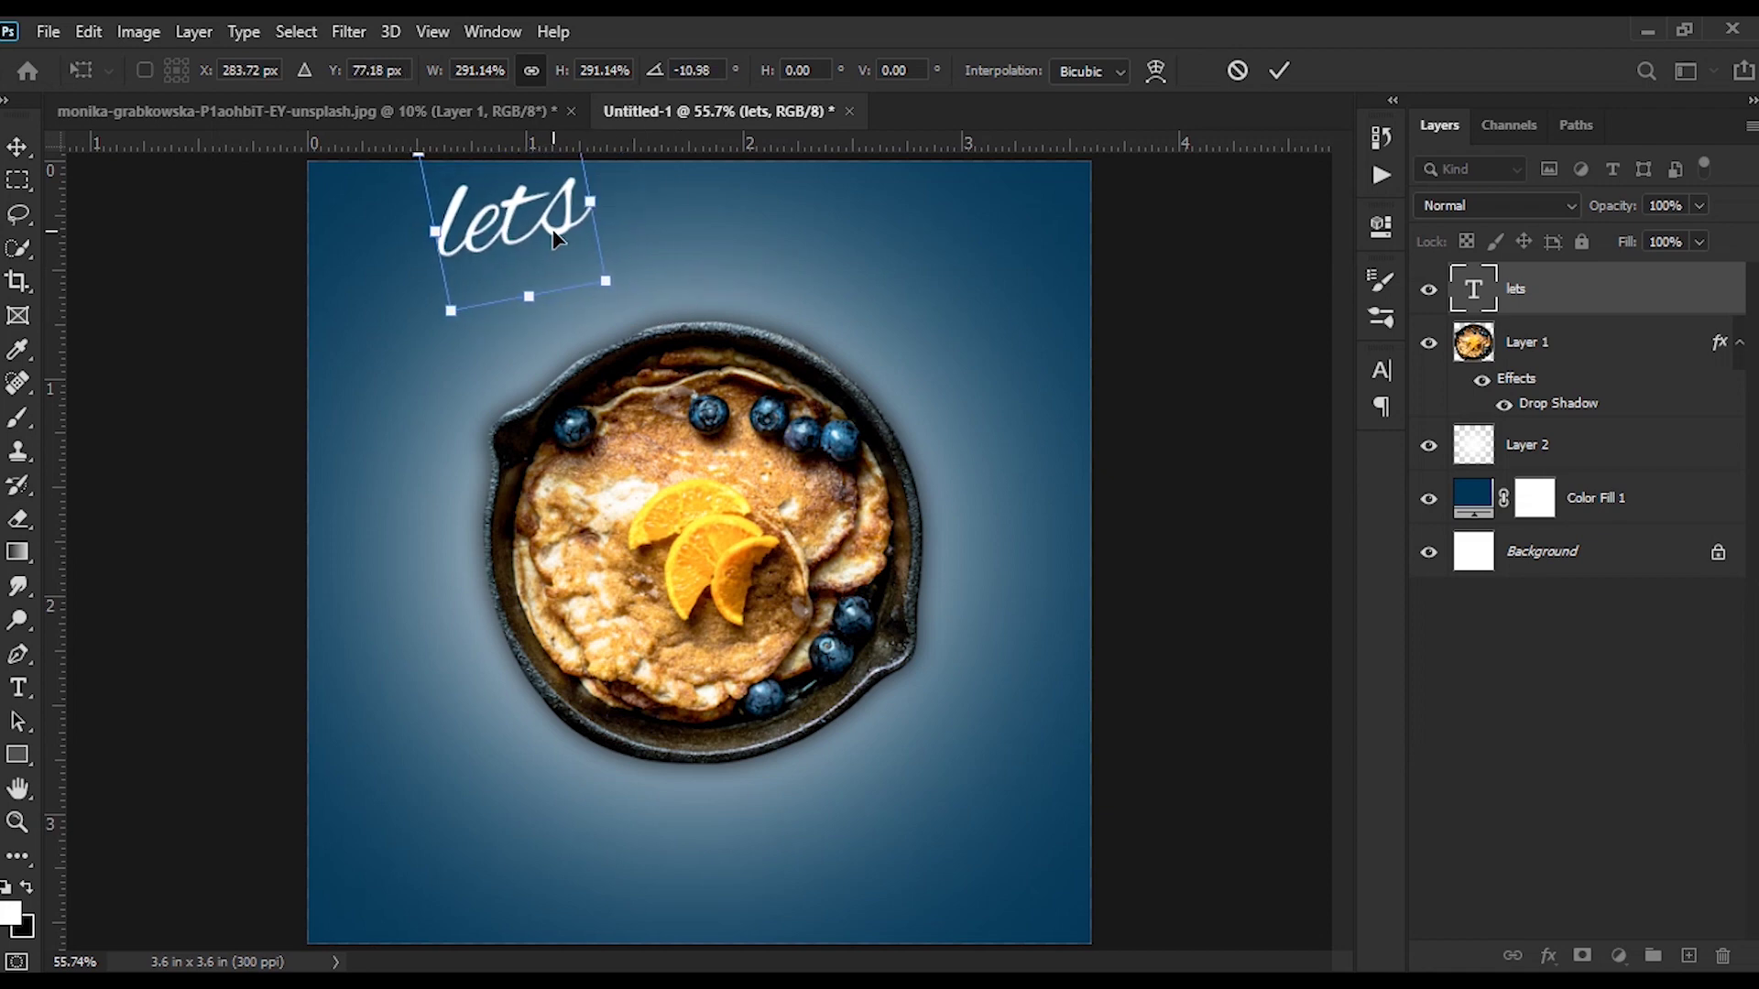
{"action": "left_click", "coordinate": [1281, 73]}
Step: Correct the word to "let's" and drag a duplicate just below it
{"action": "left_click", "coordinate": [545, 211]}
{"action": "type", "text": "'"}
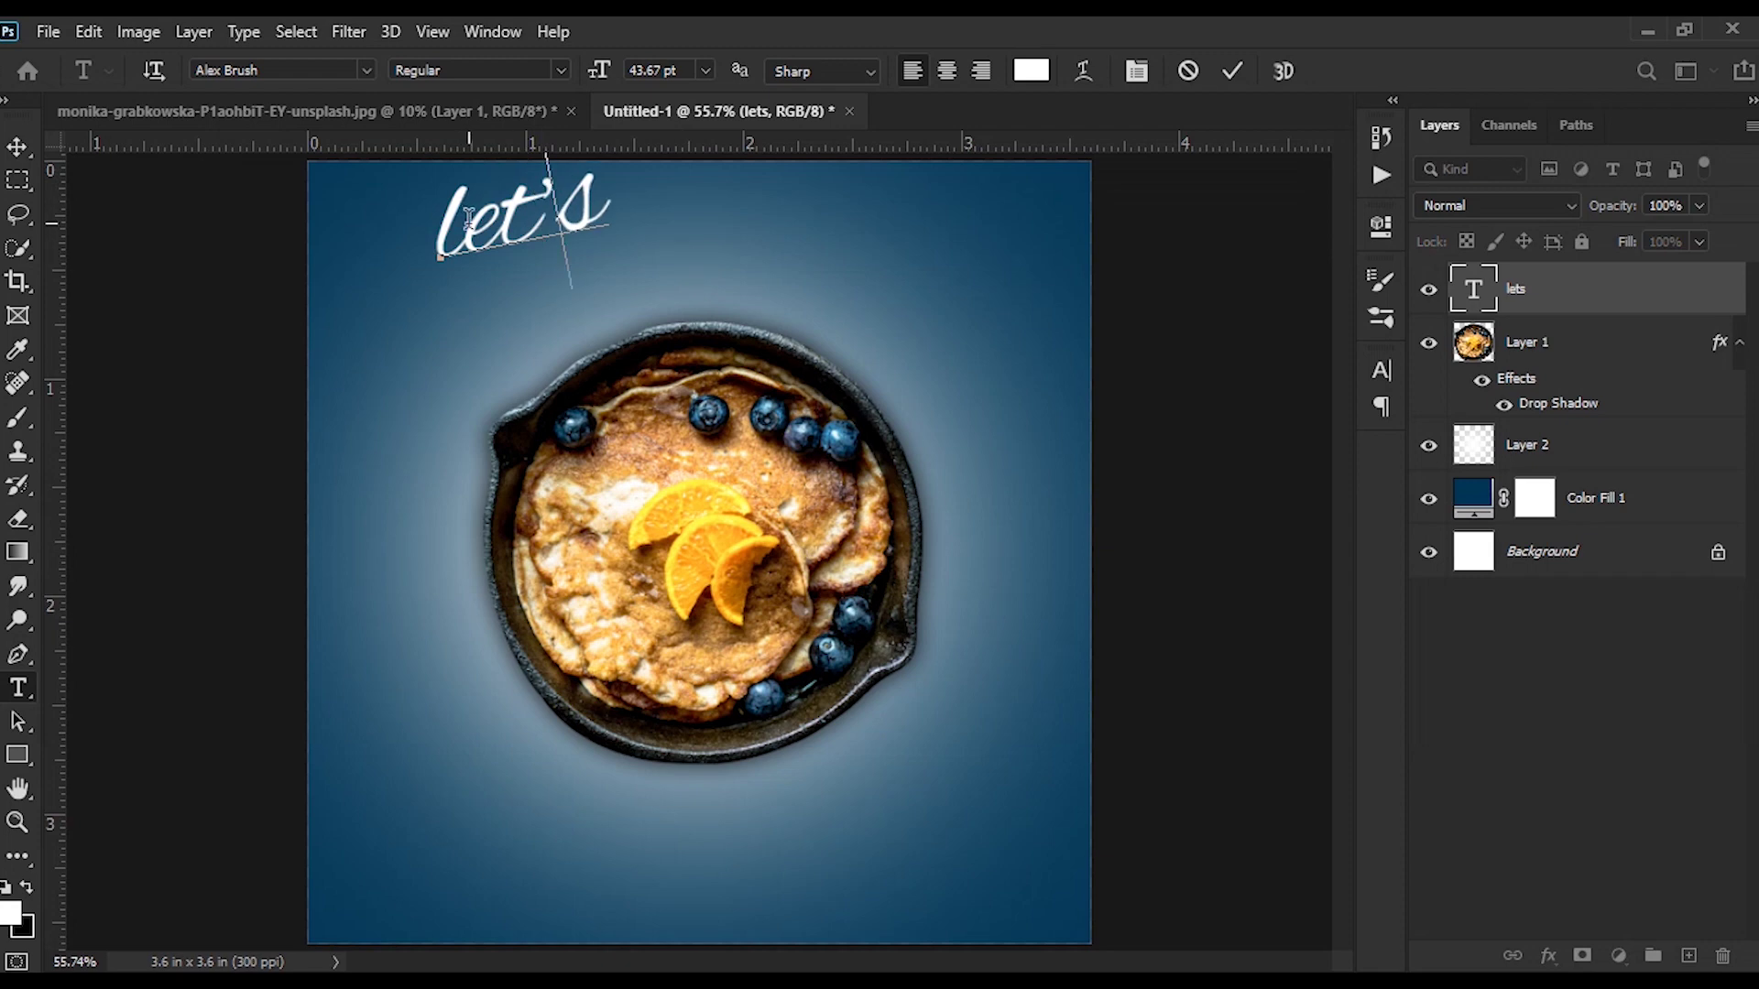
{"action": "left_click", "coordinate": [1232, 70]}
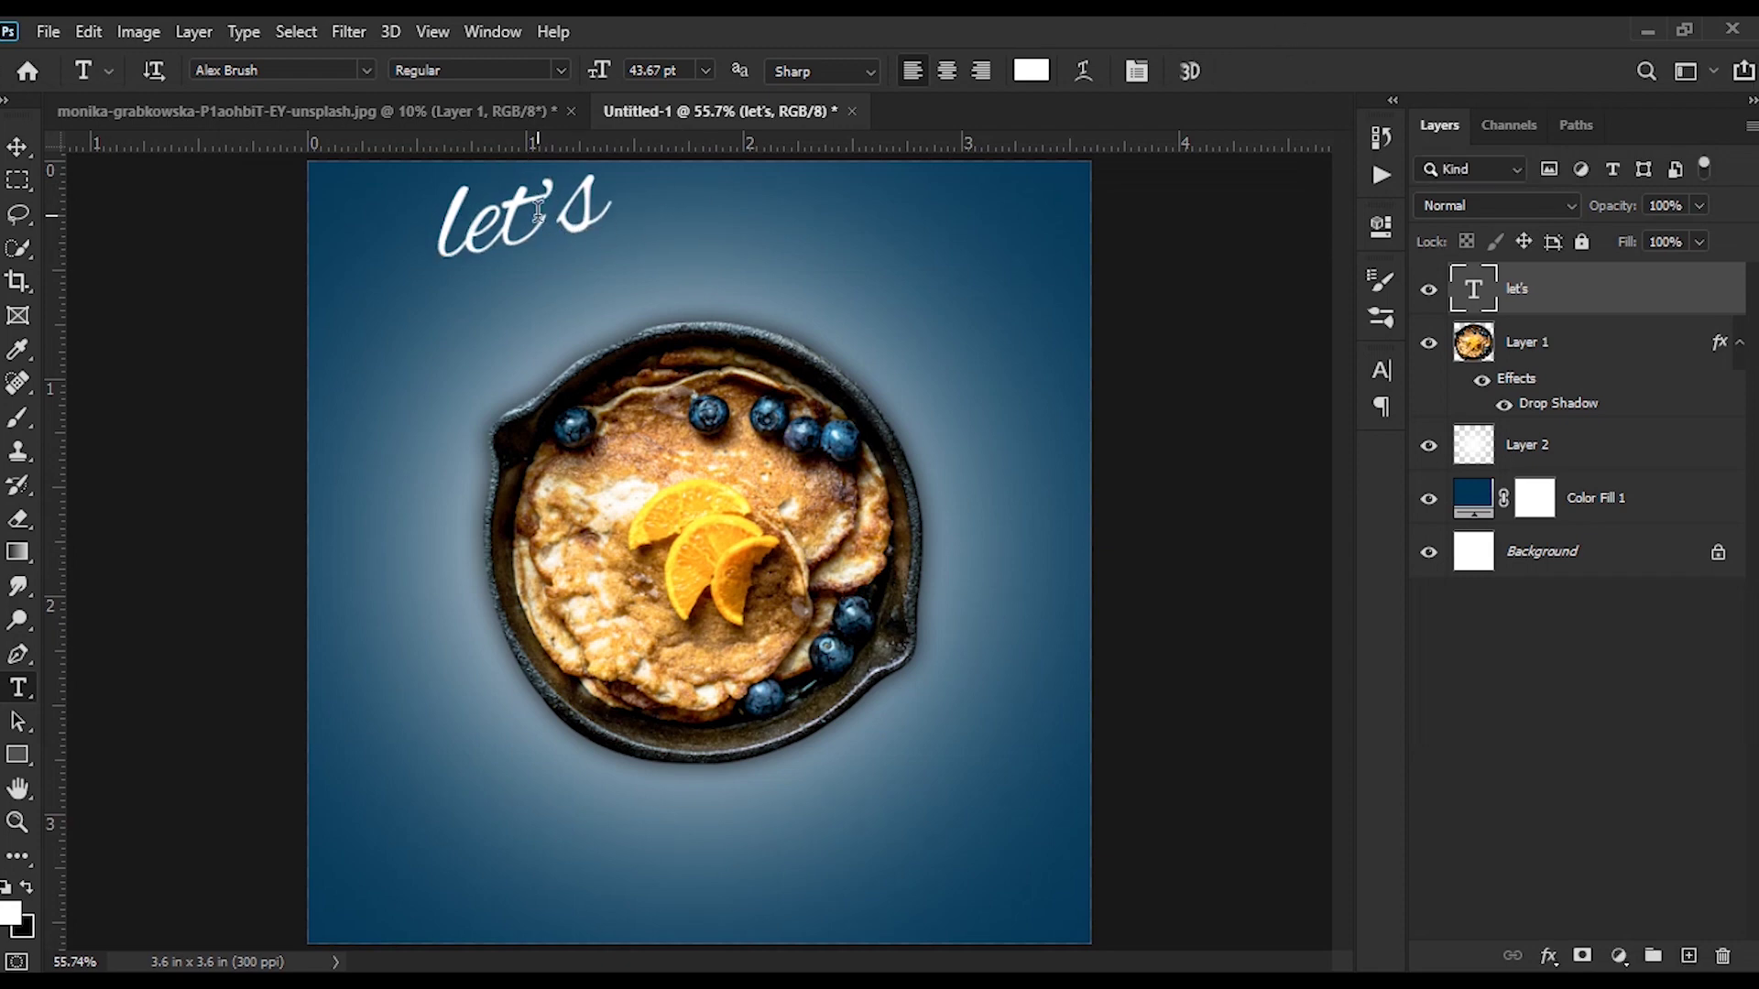
{"action": "left_click_drag", "start_coordinate": [544, 222], "coordinate": [685, 276]}
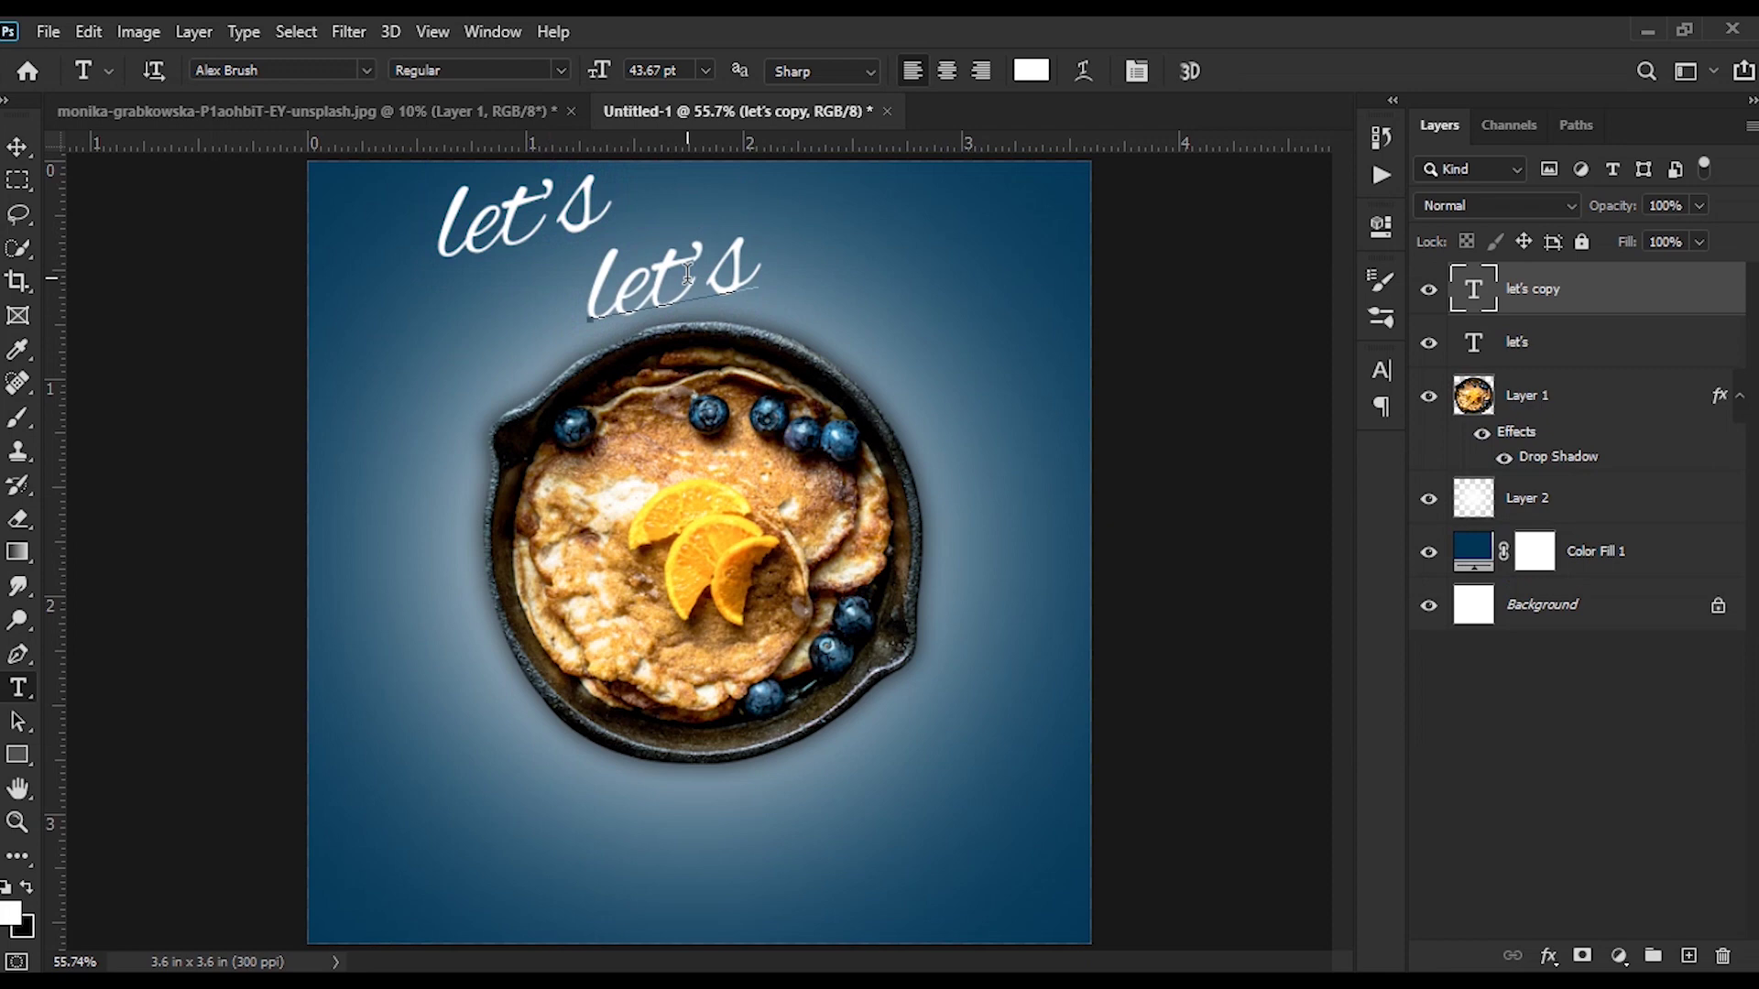
Step: Retype the duplicate as "eat" at 57.67 pt and tuck it beneath let's
{"action": "double_click", "coordinate": [686, 277]}
{"action": "type", "text": "eat to"}
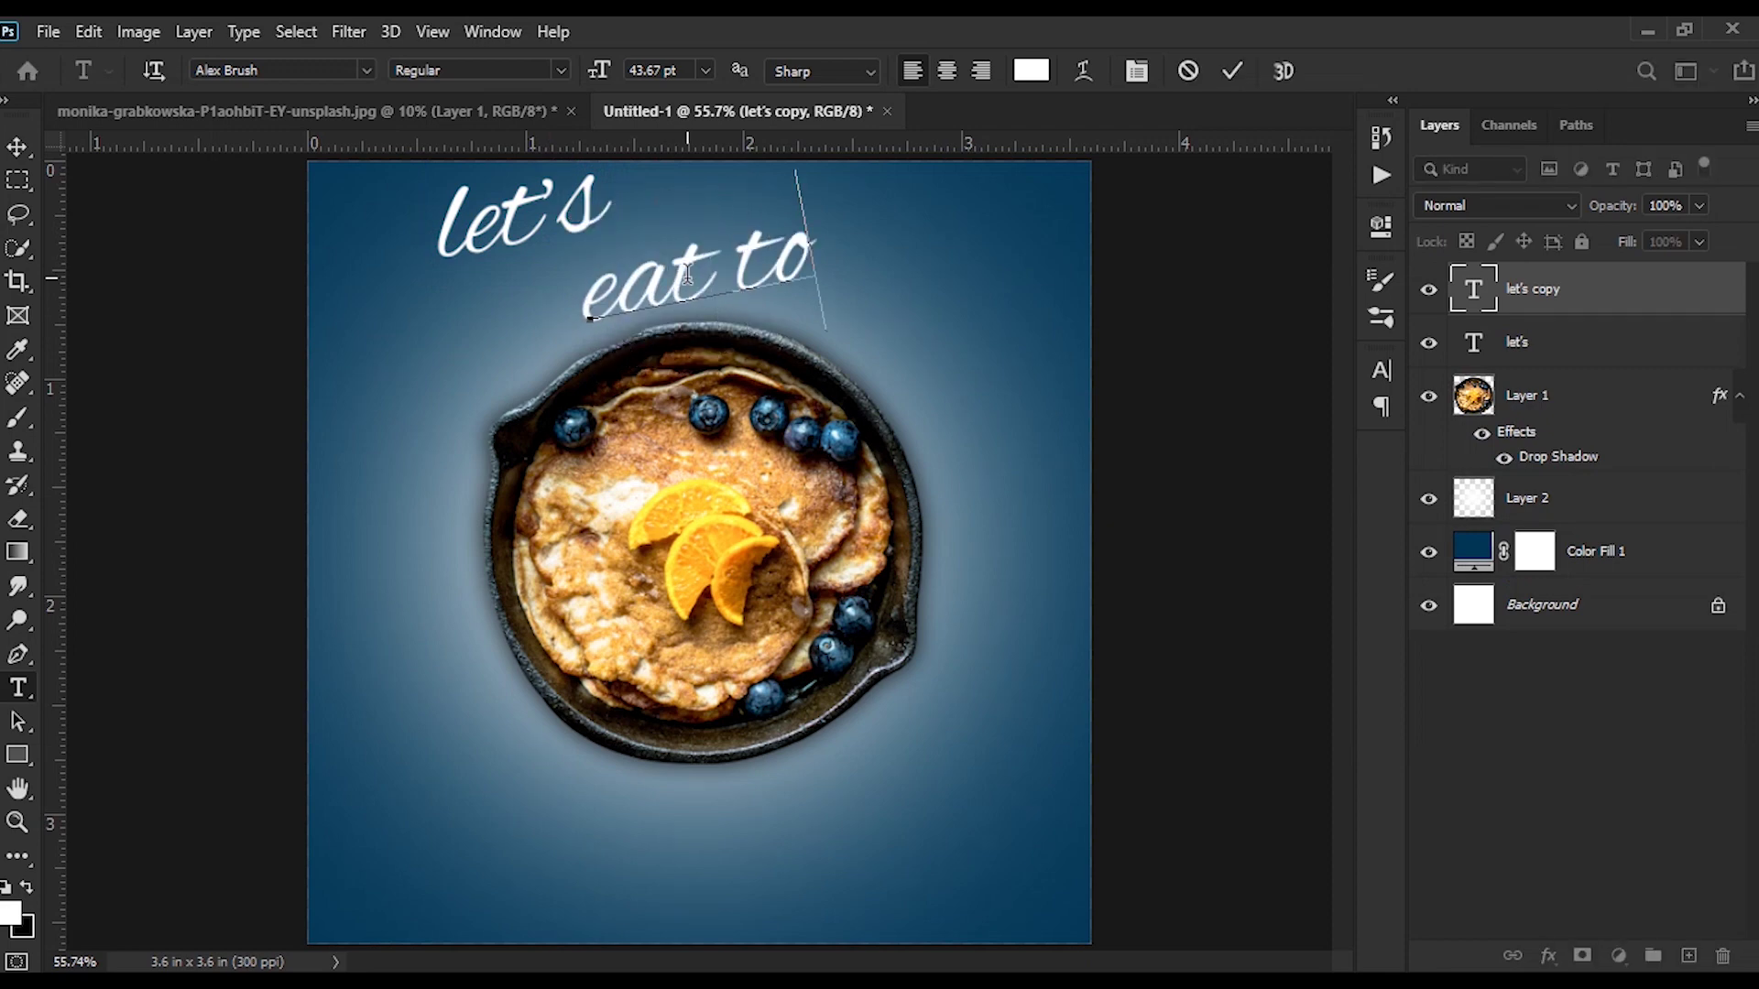
{"action": "type", "text": "gether"}
{"action": "key", "text": "BackSpace"}
{"action": "key", "text": "BackSpace"}
{"action": "key", "text": "BackSpace"}
{"action": "key", "text": "BackSpace"}
{"action": "key", "text": "BackSpace"}
{"action": "key", "text": "BackSpace"}
{"action": "key", "text": "ctrl+a"}
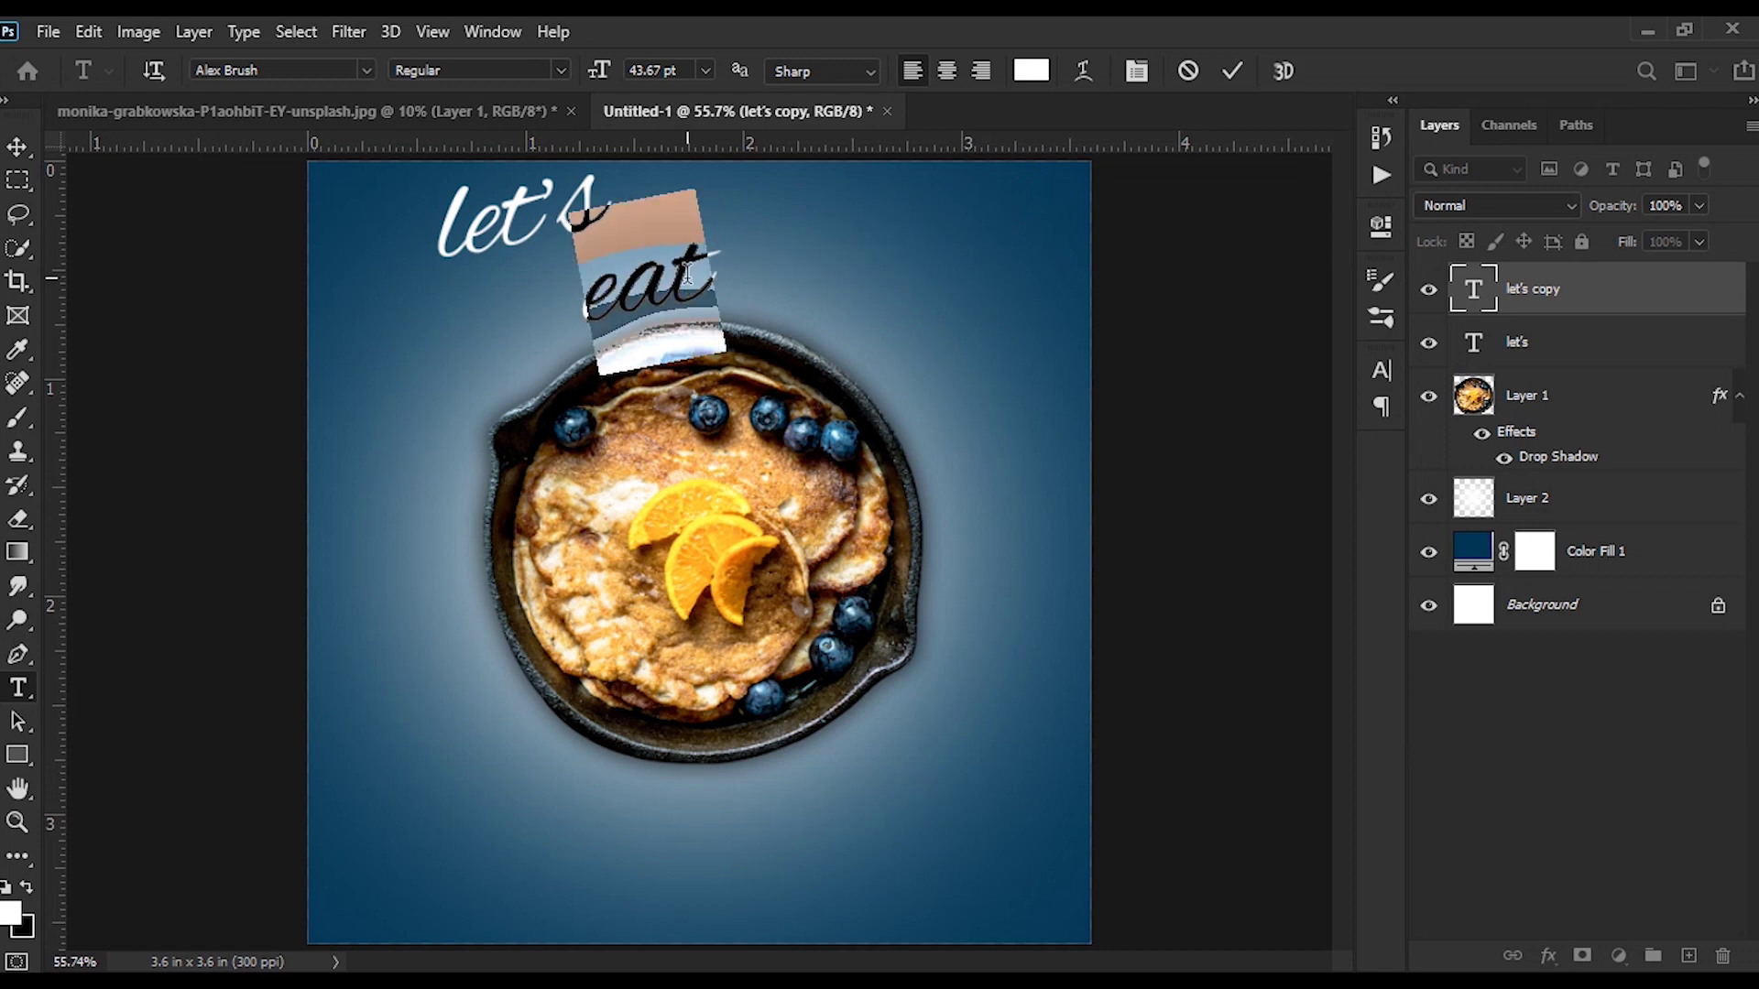
{"action": "left_click", "coordinate": [1381, 368]}
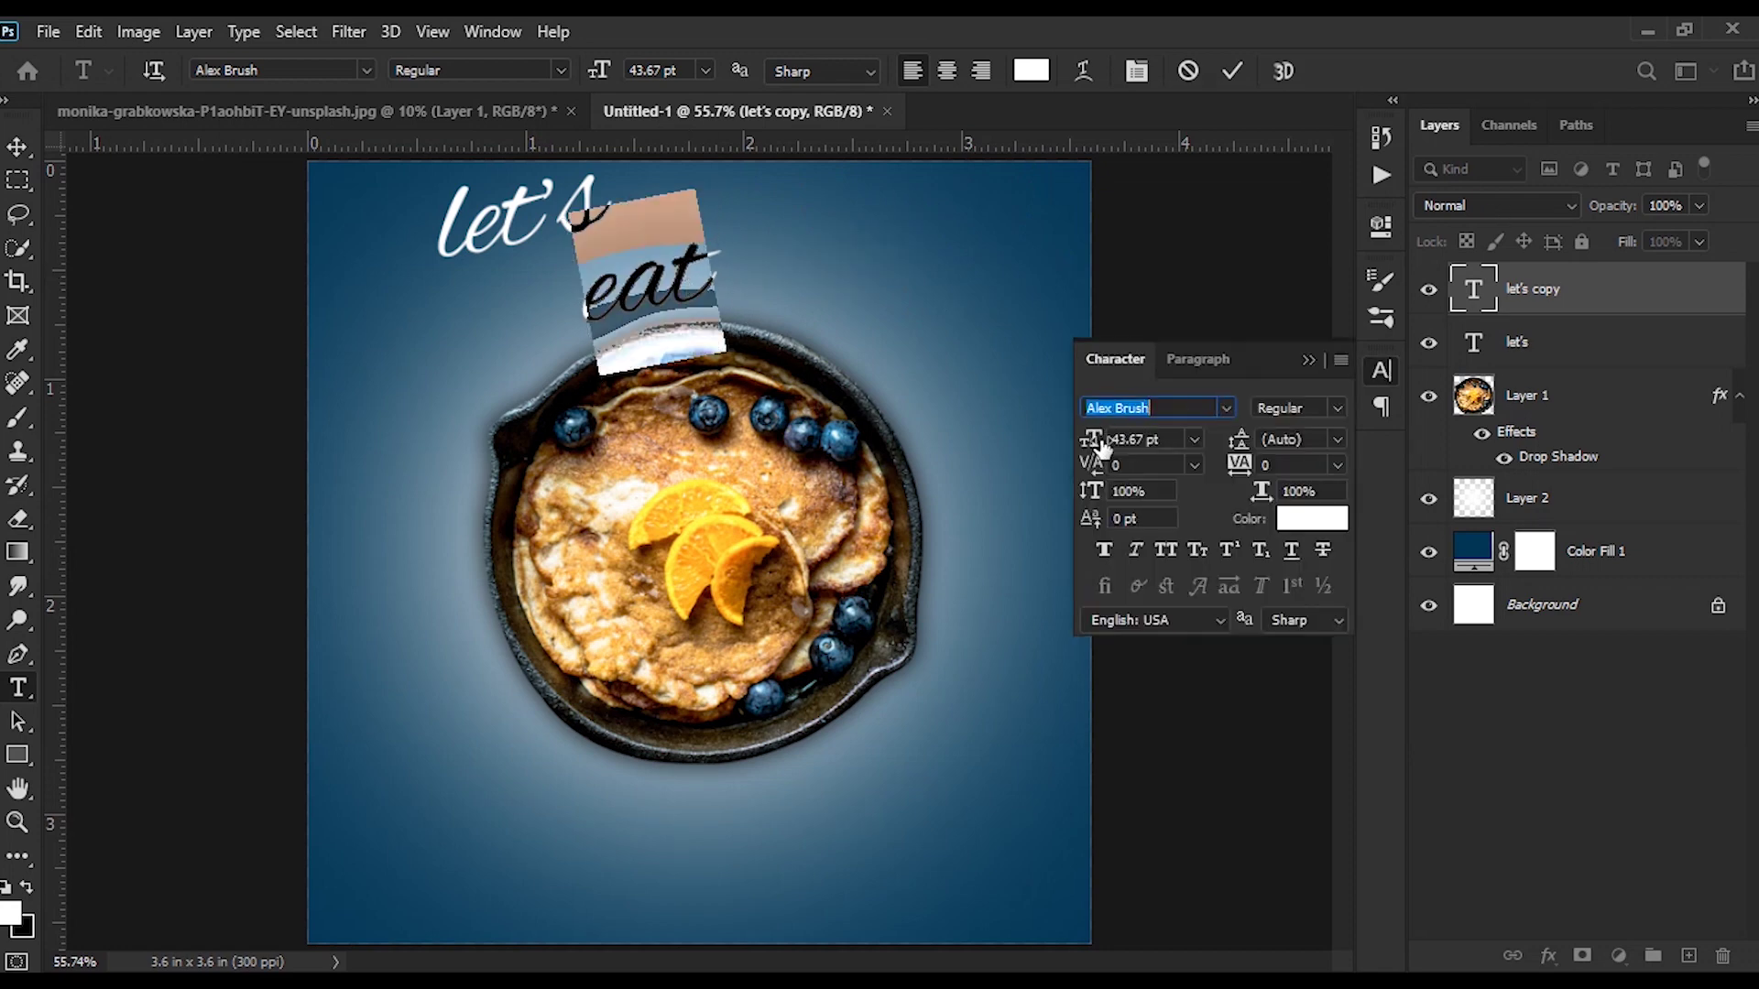
{"action": "left_click_drag", "start_coordinate": [1093, 444], "coordinate": [1113, 449]}
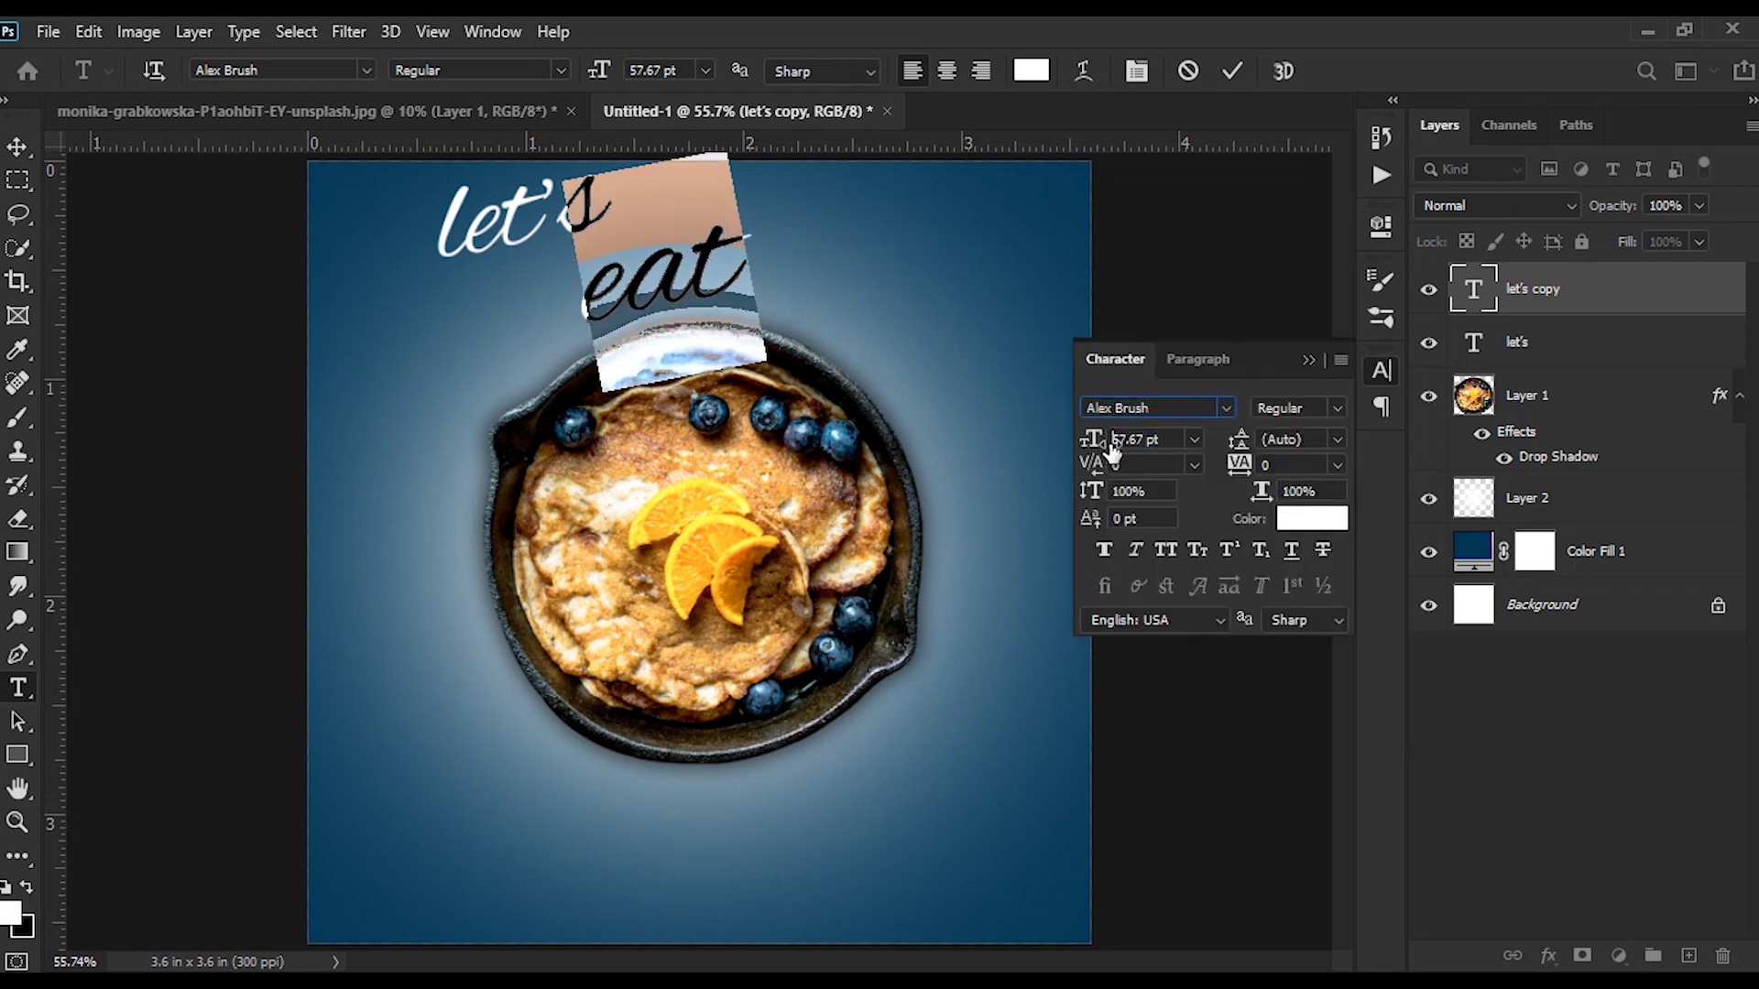
{"action": "left_click", "coordinate": [1232, 71]}
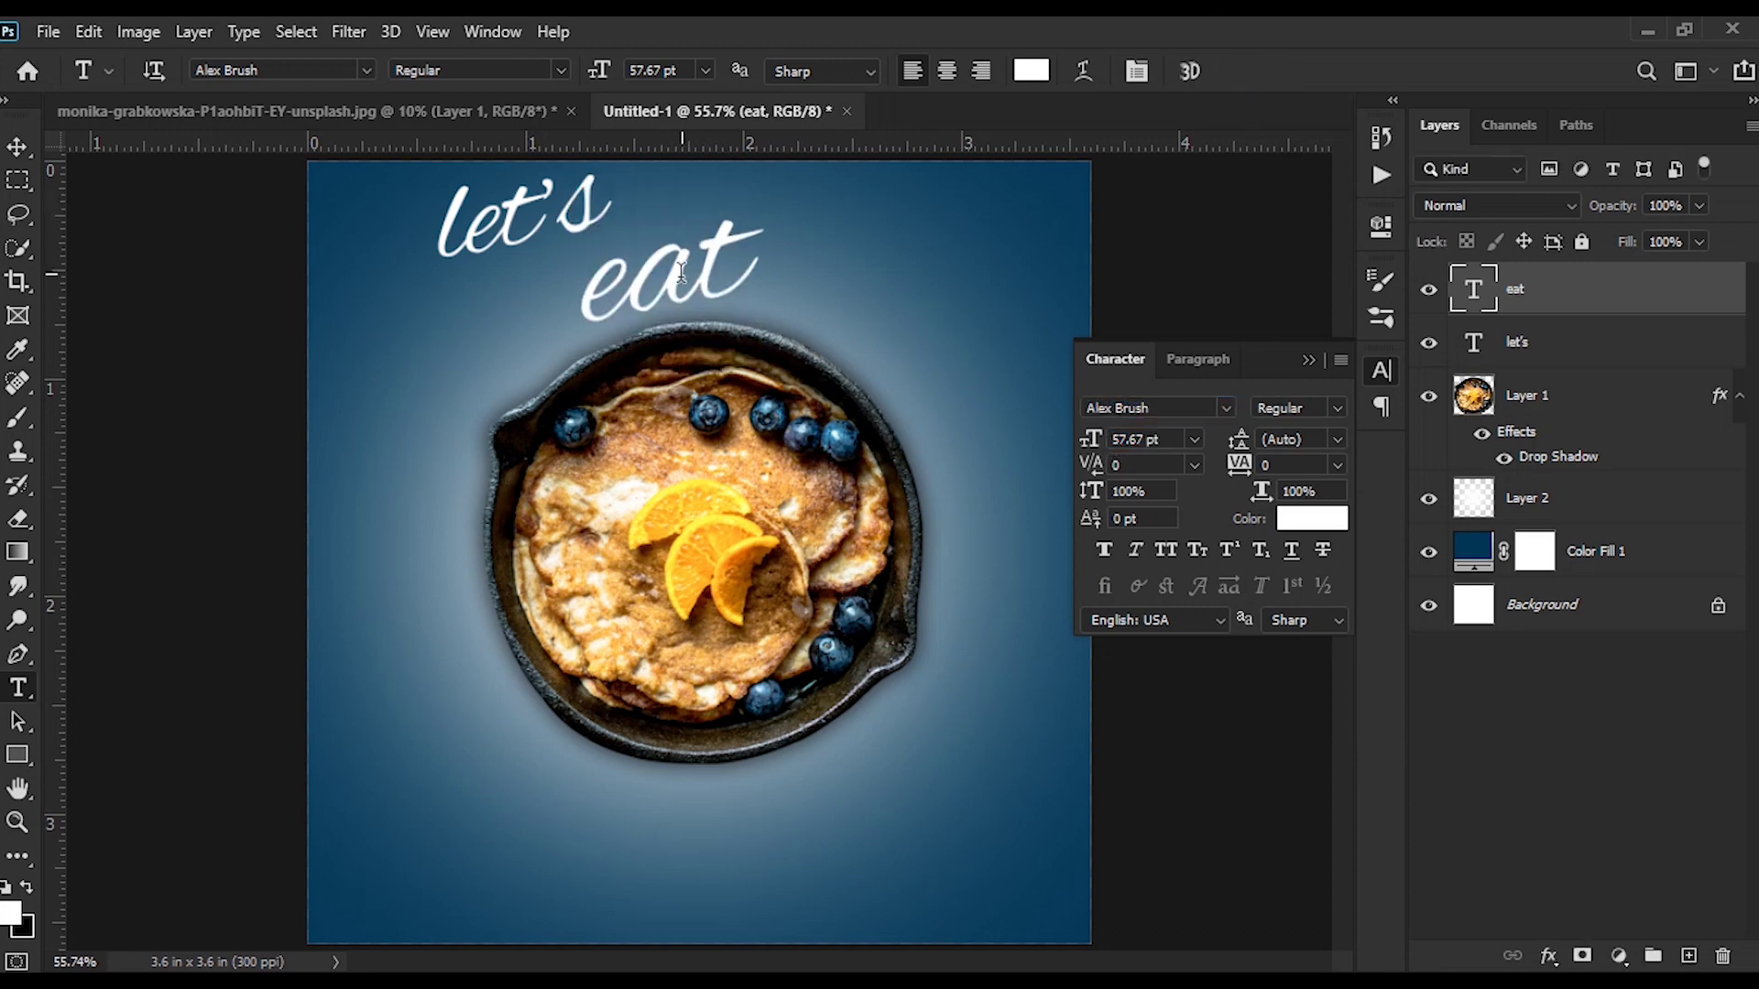
{"action": "left_click_drag", "start_coordinate": [678, 282], "coordinate": [643, 270]}
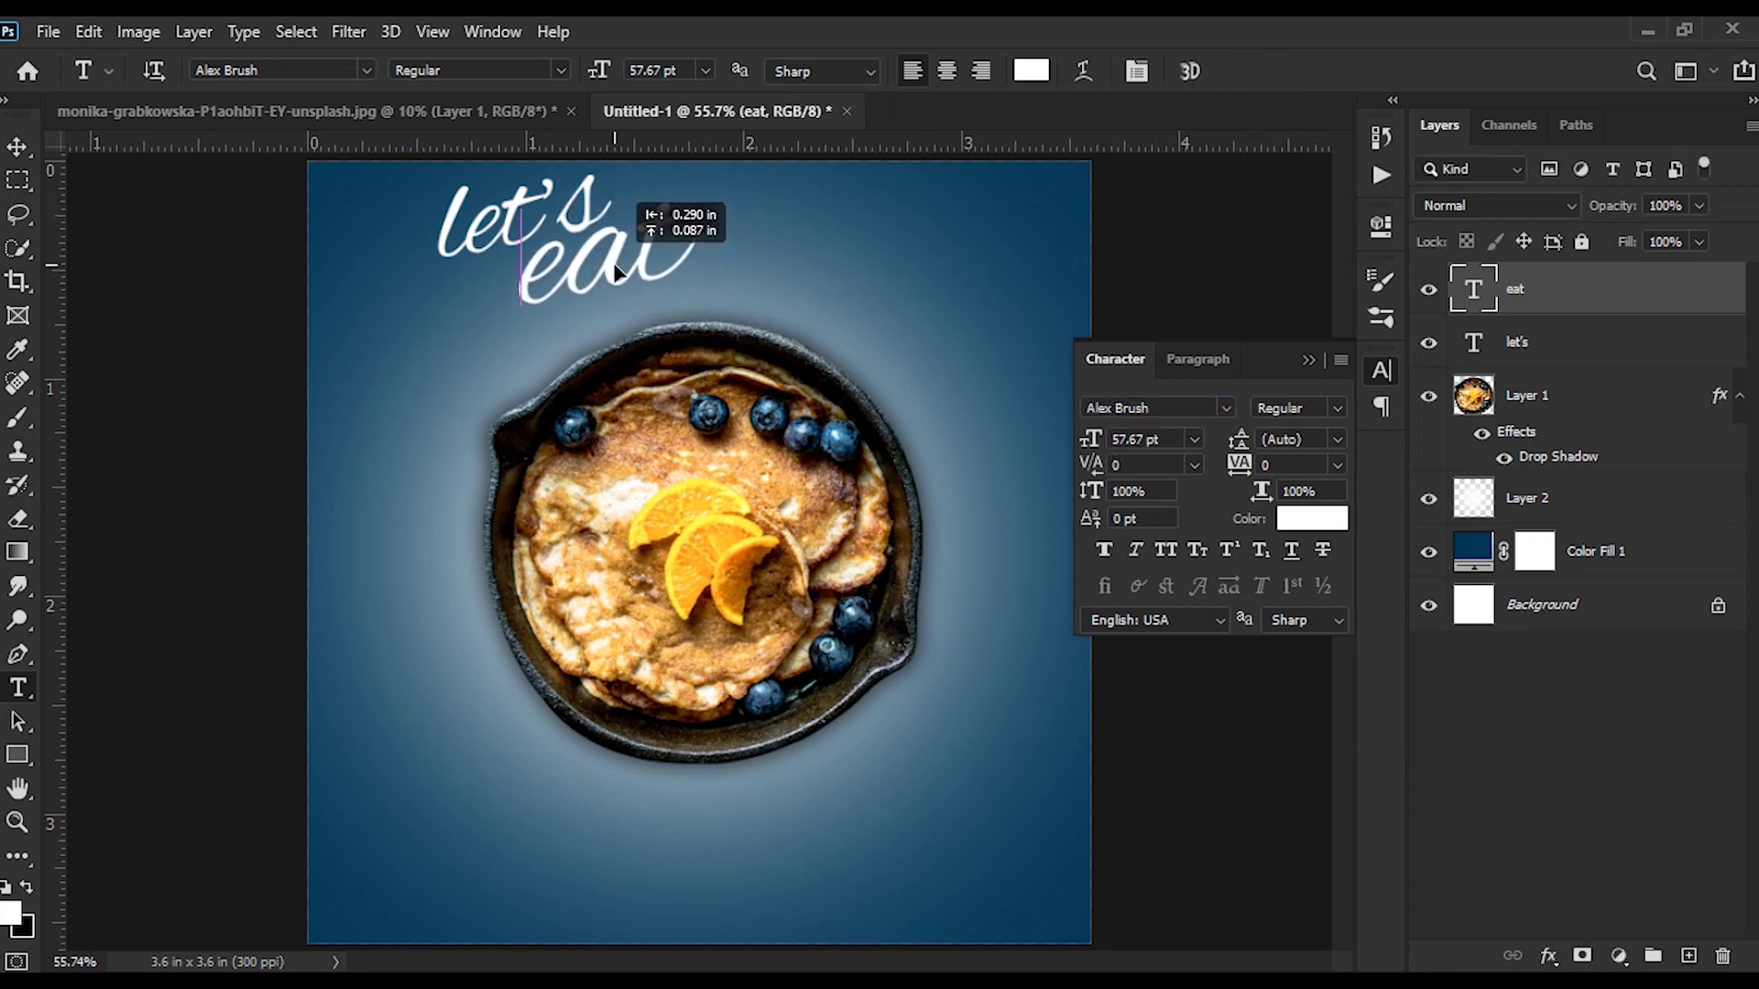
Step: Duplicate eat and retype it as "together" at 61.67 pt
{"action": "left_click_drag", "start_coordinate": [642, 270], "coordinate": [751, 325]}
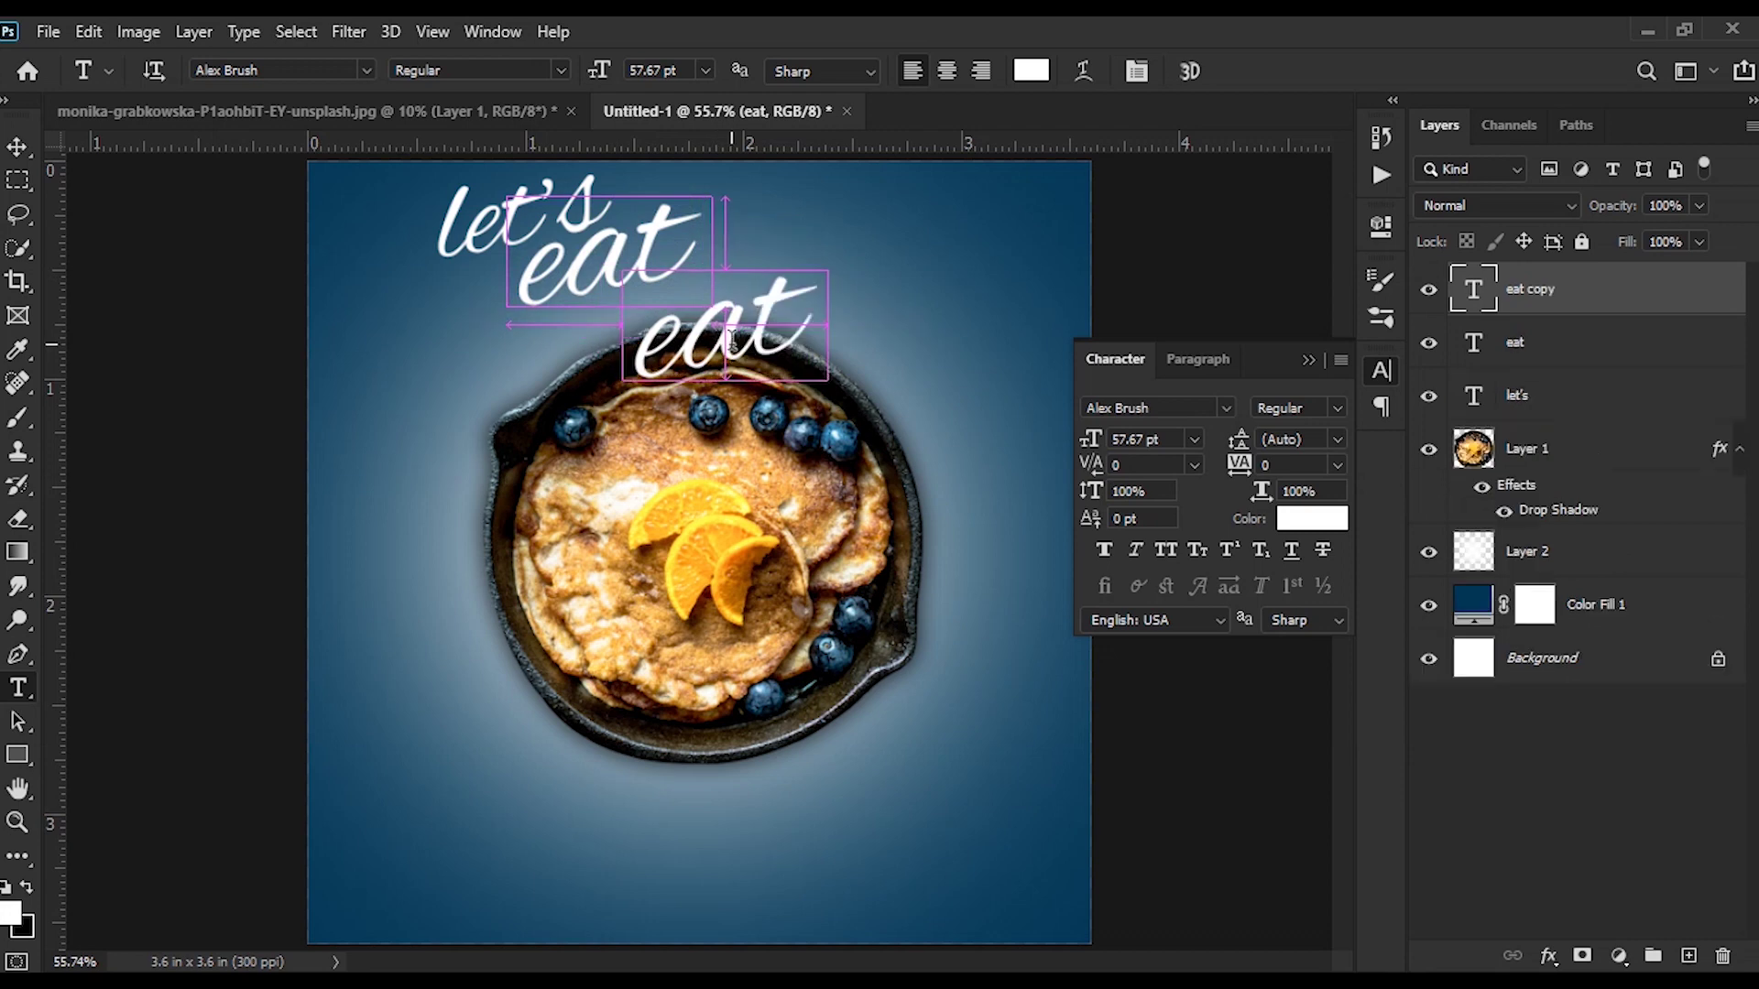
{"action": "key", "text": "ctrl+a"}
{"action": "type", "text": "together"}
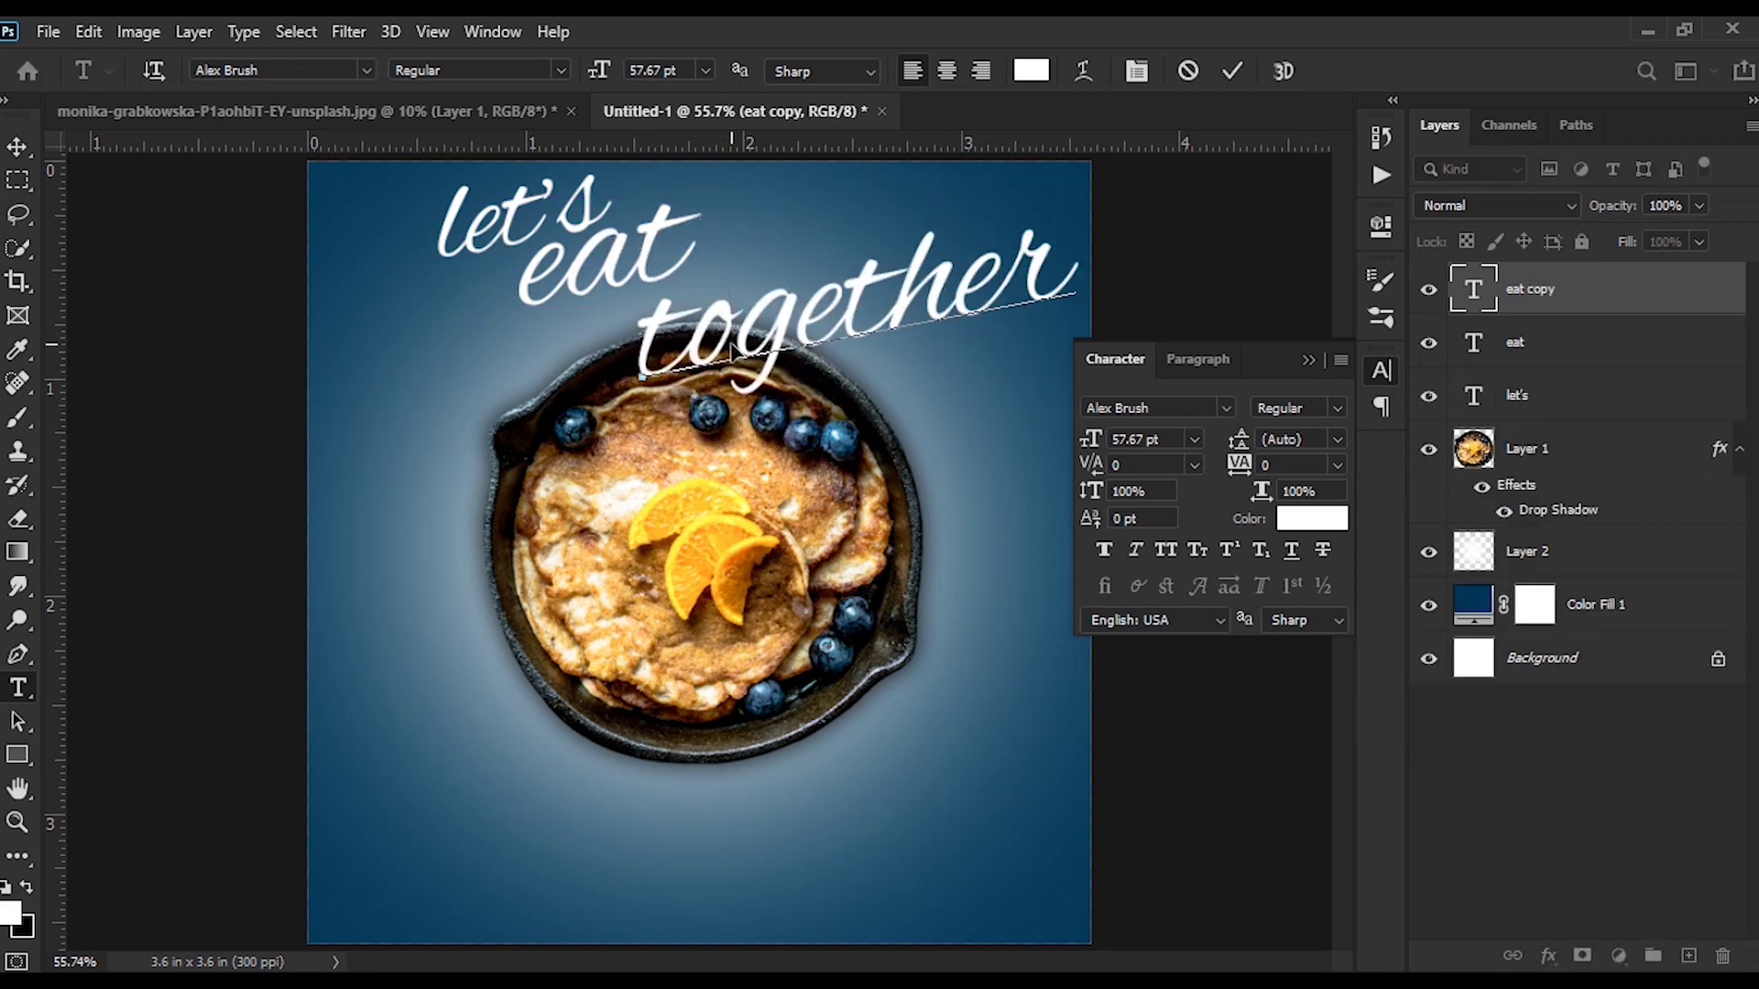
{"action": "key", "text": "ctrl+a"}
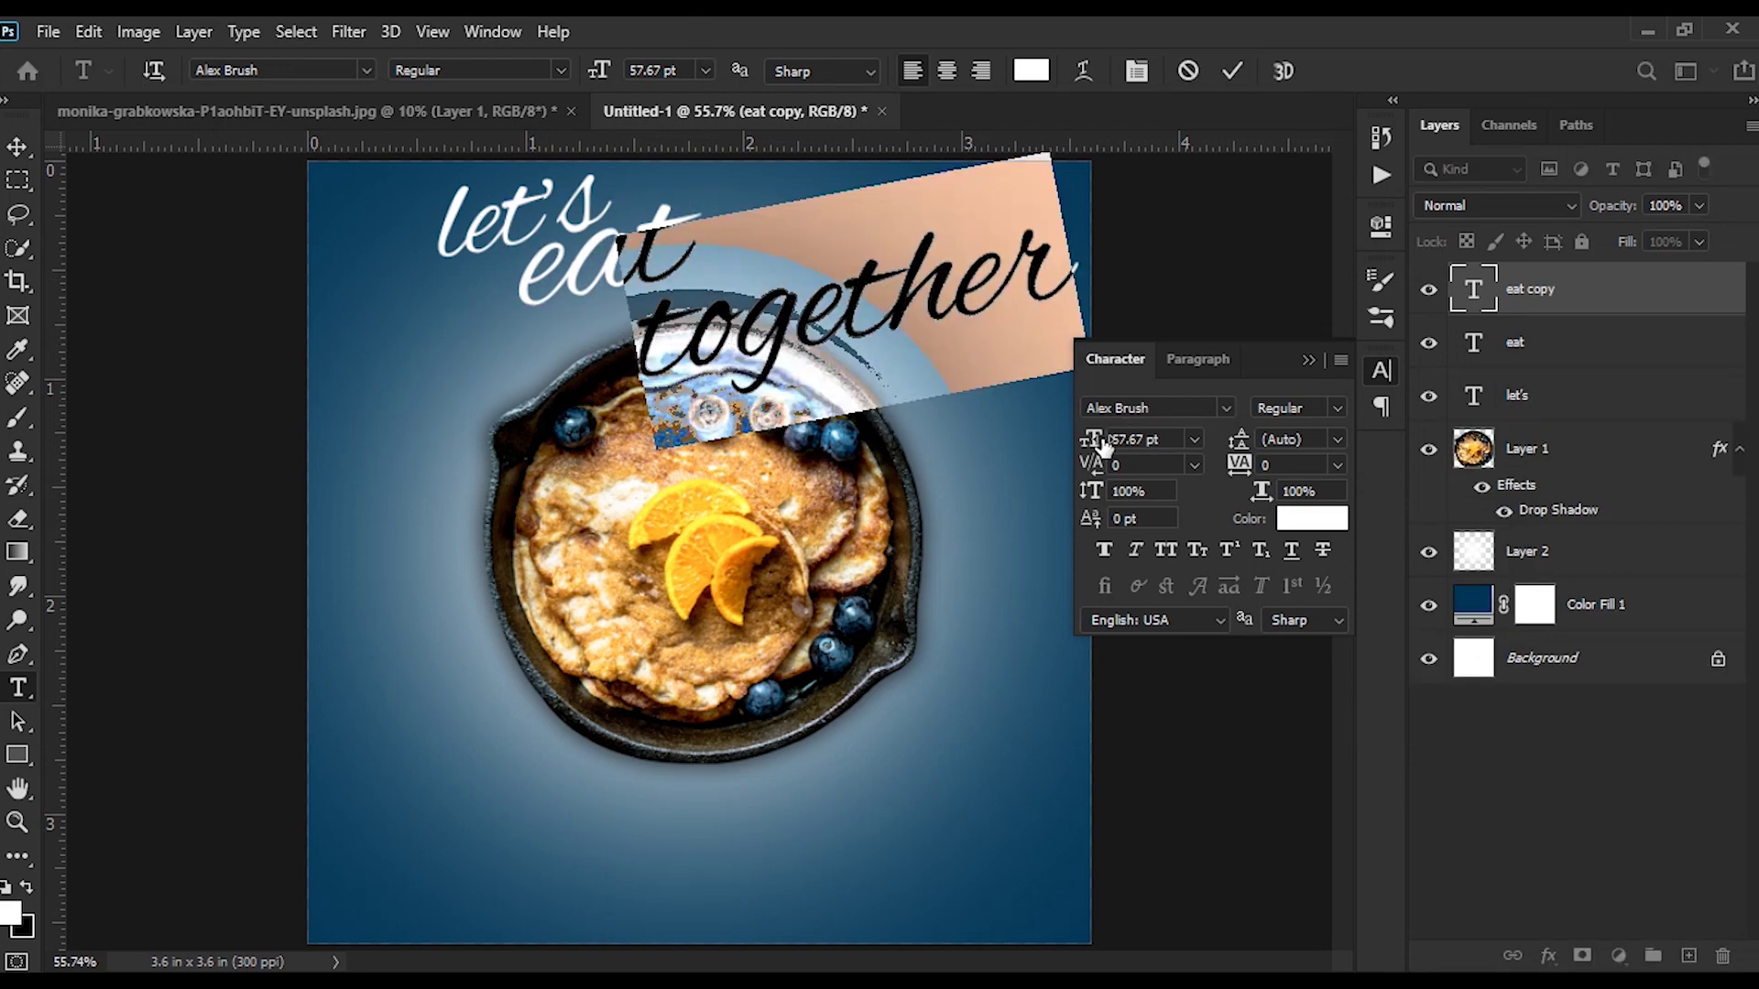
{"action": "left_click_drag", "start_coordinate": [1104, 446], "coordinate": [1101, 447]}
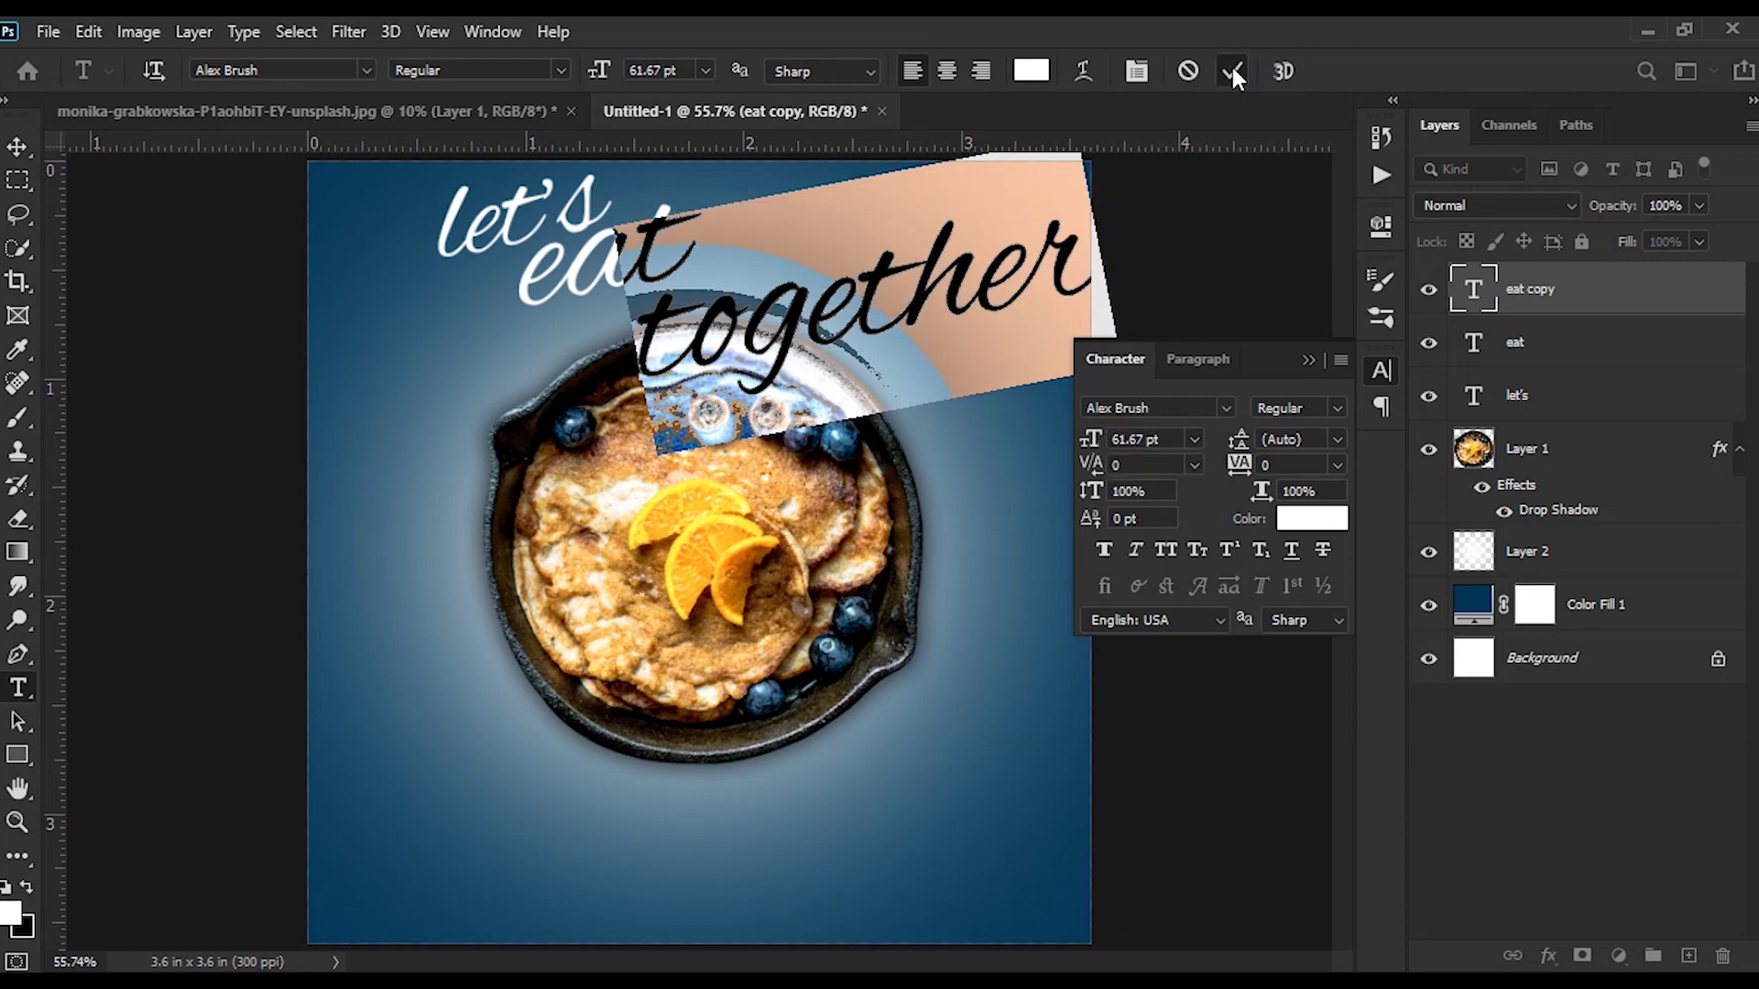
{"action": "left_click", "coordinate": [1232, 71]}
Step: Position the together text directly under eat to form the stacked headline
{"action": "key", "text": "v"}
{"action": "left_click_drag", "start_coordinate": [920, 315], "coordinate": [764, 327]}
{"action": "left_click", "coordinate": [1307, 361]}
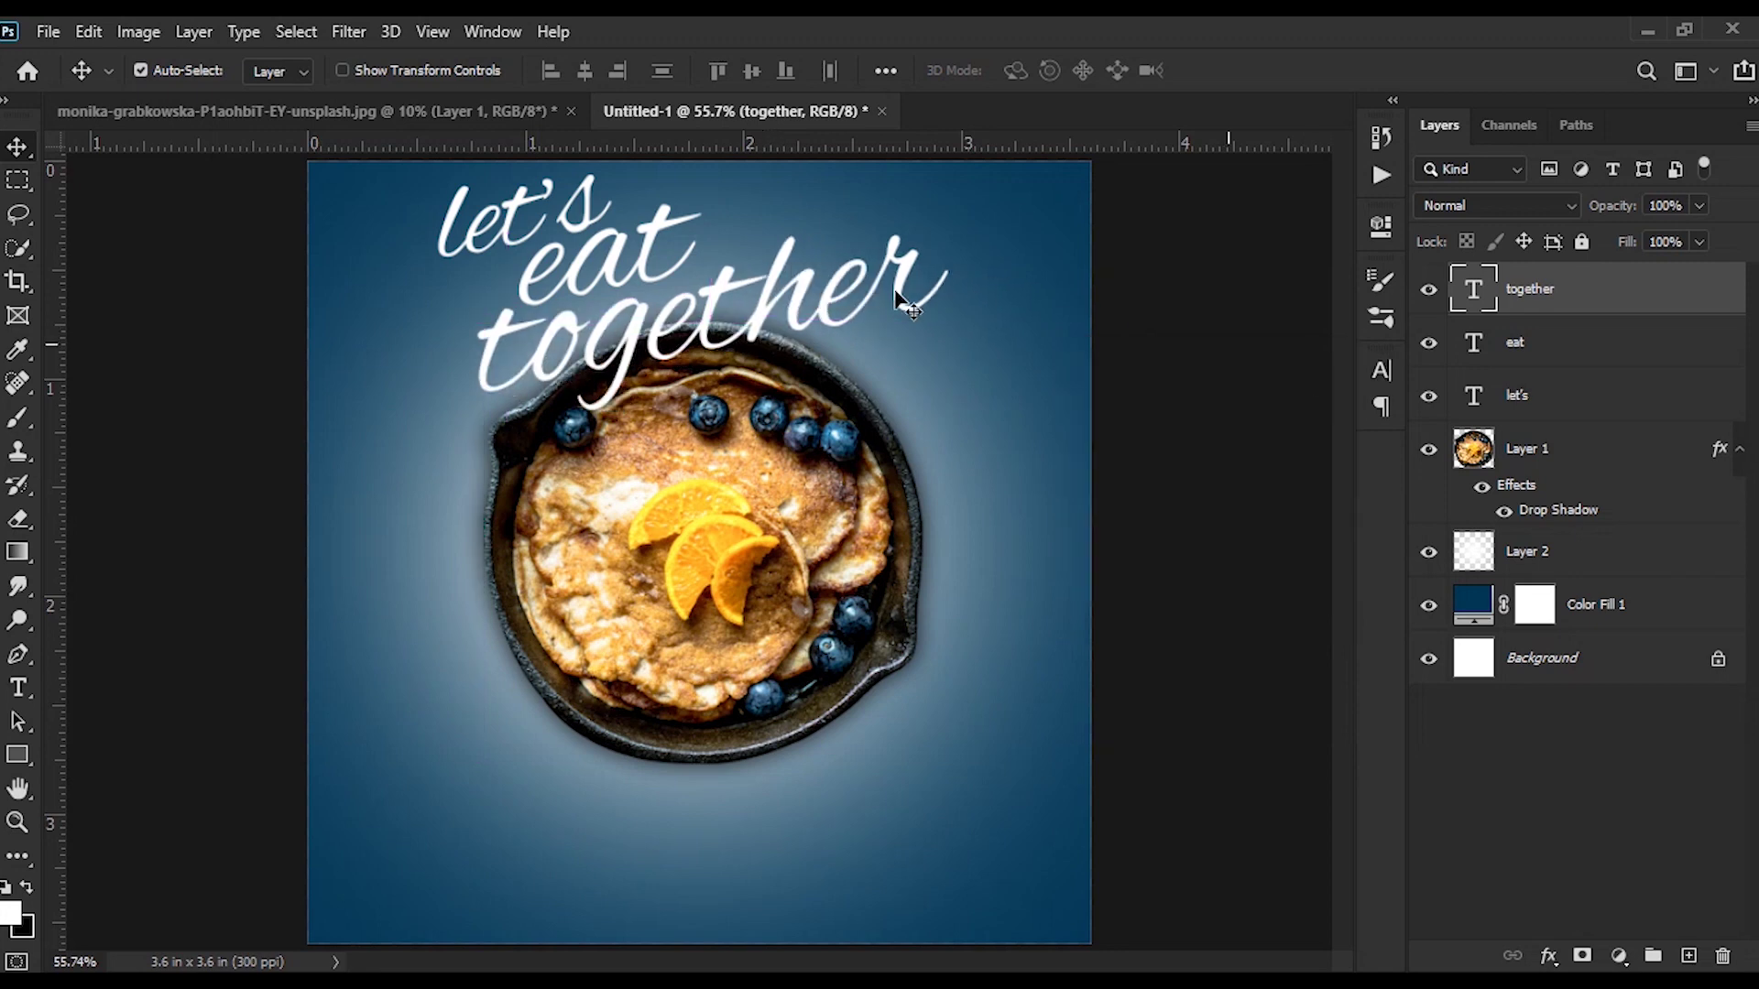
{"action": "key", "text": "t"}
{"action": "left_click_drag", "start_coordinate": [778, 318], "coordinate": [850, 449]}
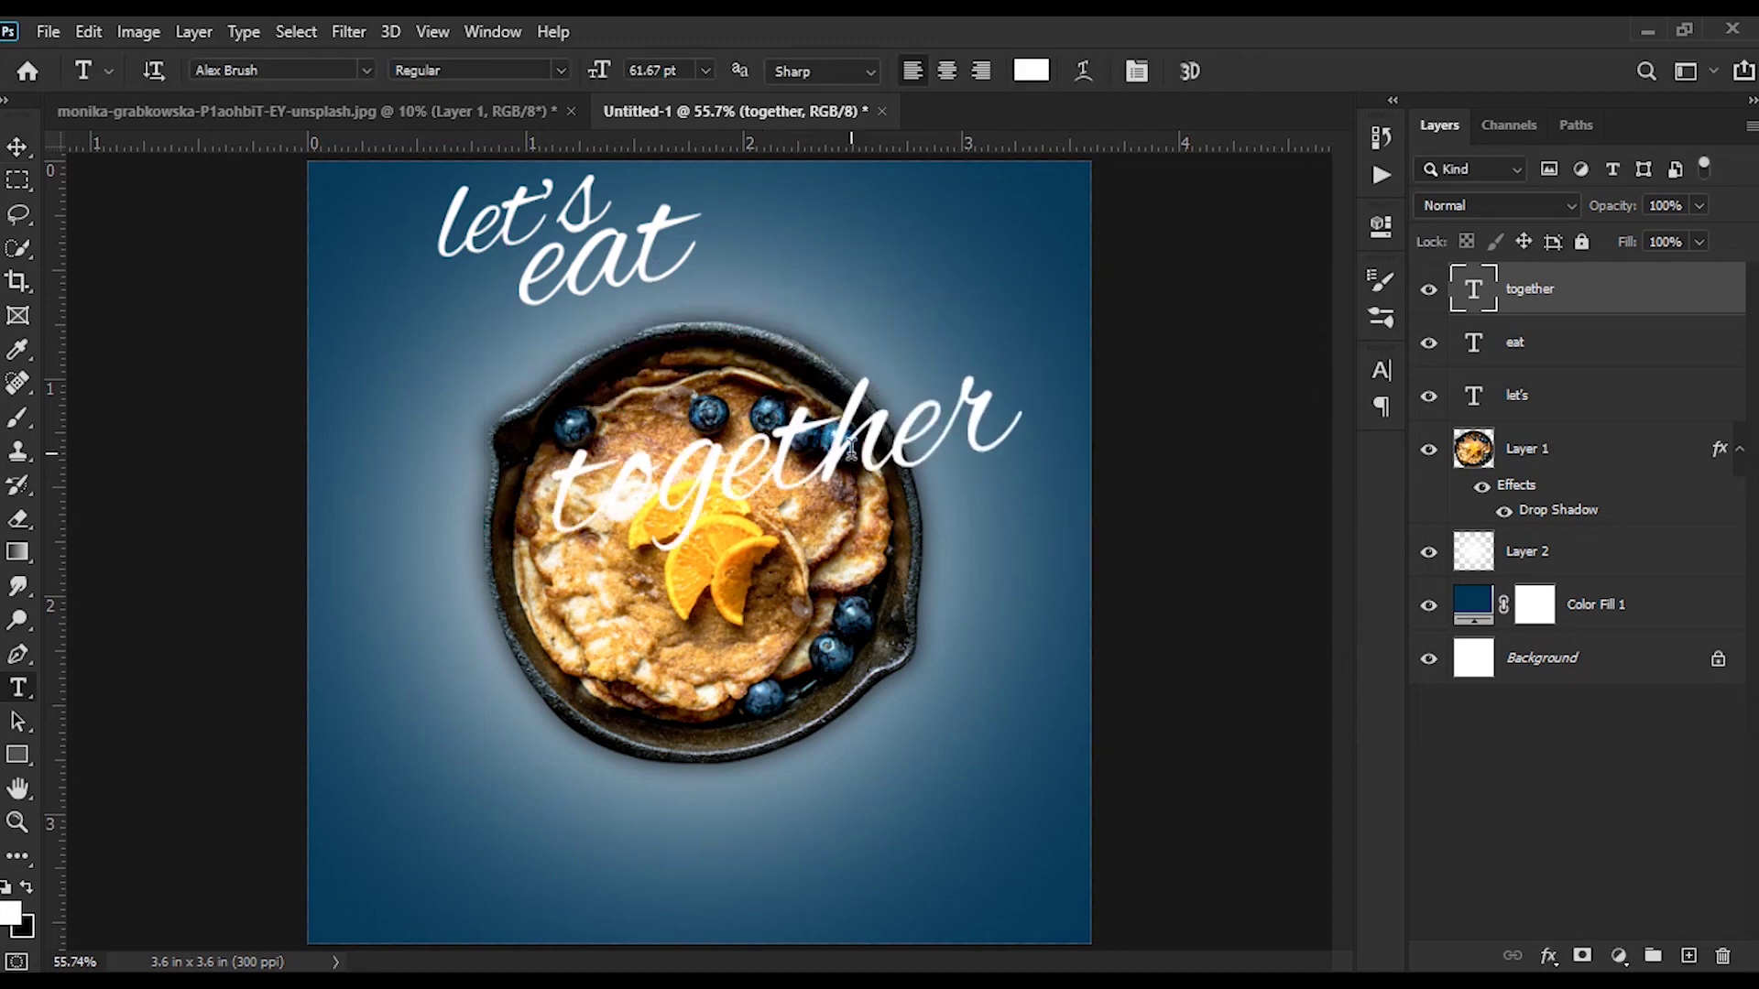
{"action": "left_click", "coordinate": [616, 260]}
{"action": "key", "text": "ctrl+a"}
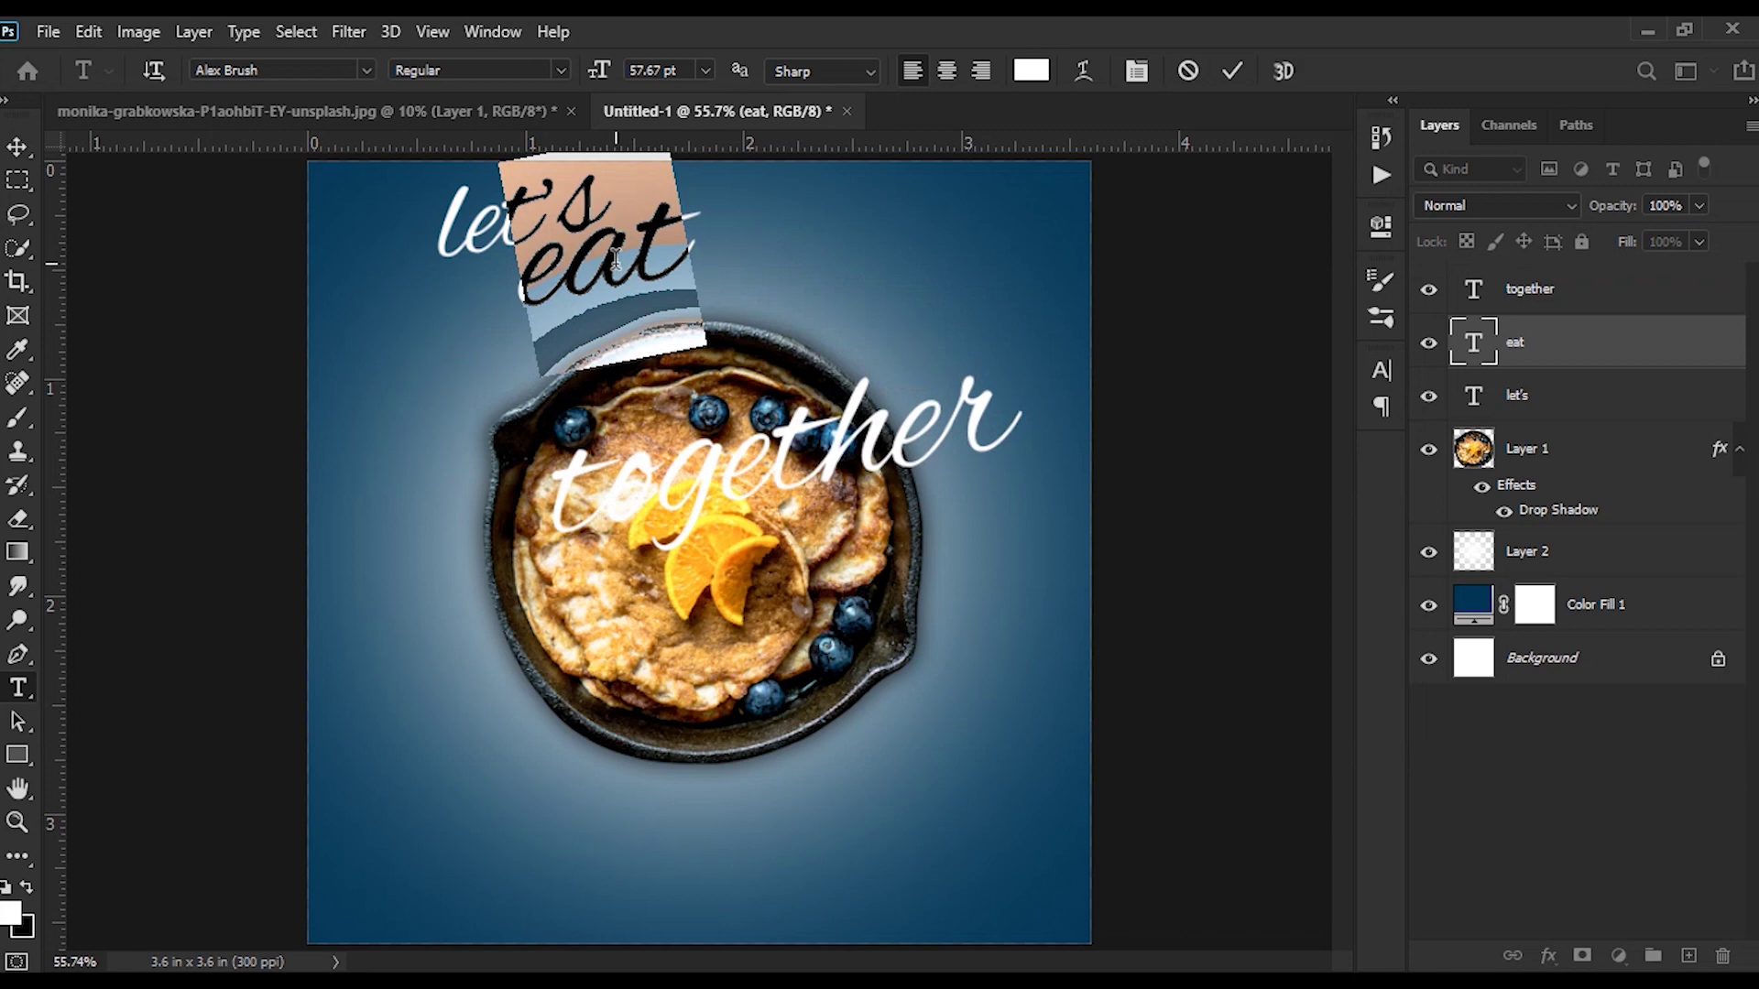
{"action": "left_click", "coordinate": [1232, 71]}
{"action": "mouse_move", "coordinate": [851, 429]}
{"action": "left_mouse_down"}
{"action": "mouse_move", "coordinate": [773, 291]}
{"action": "mouse_move", "coordinate": [875, 269]}
{"action": "left_mouse_up"}
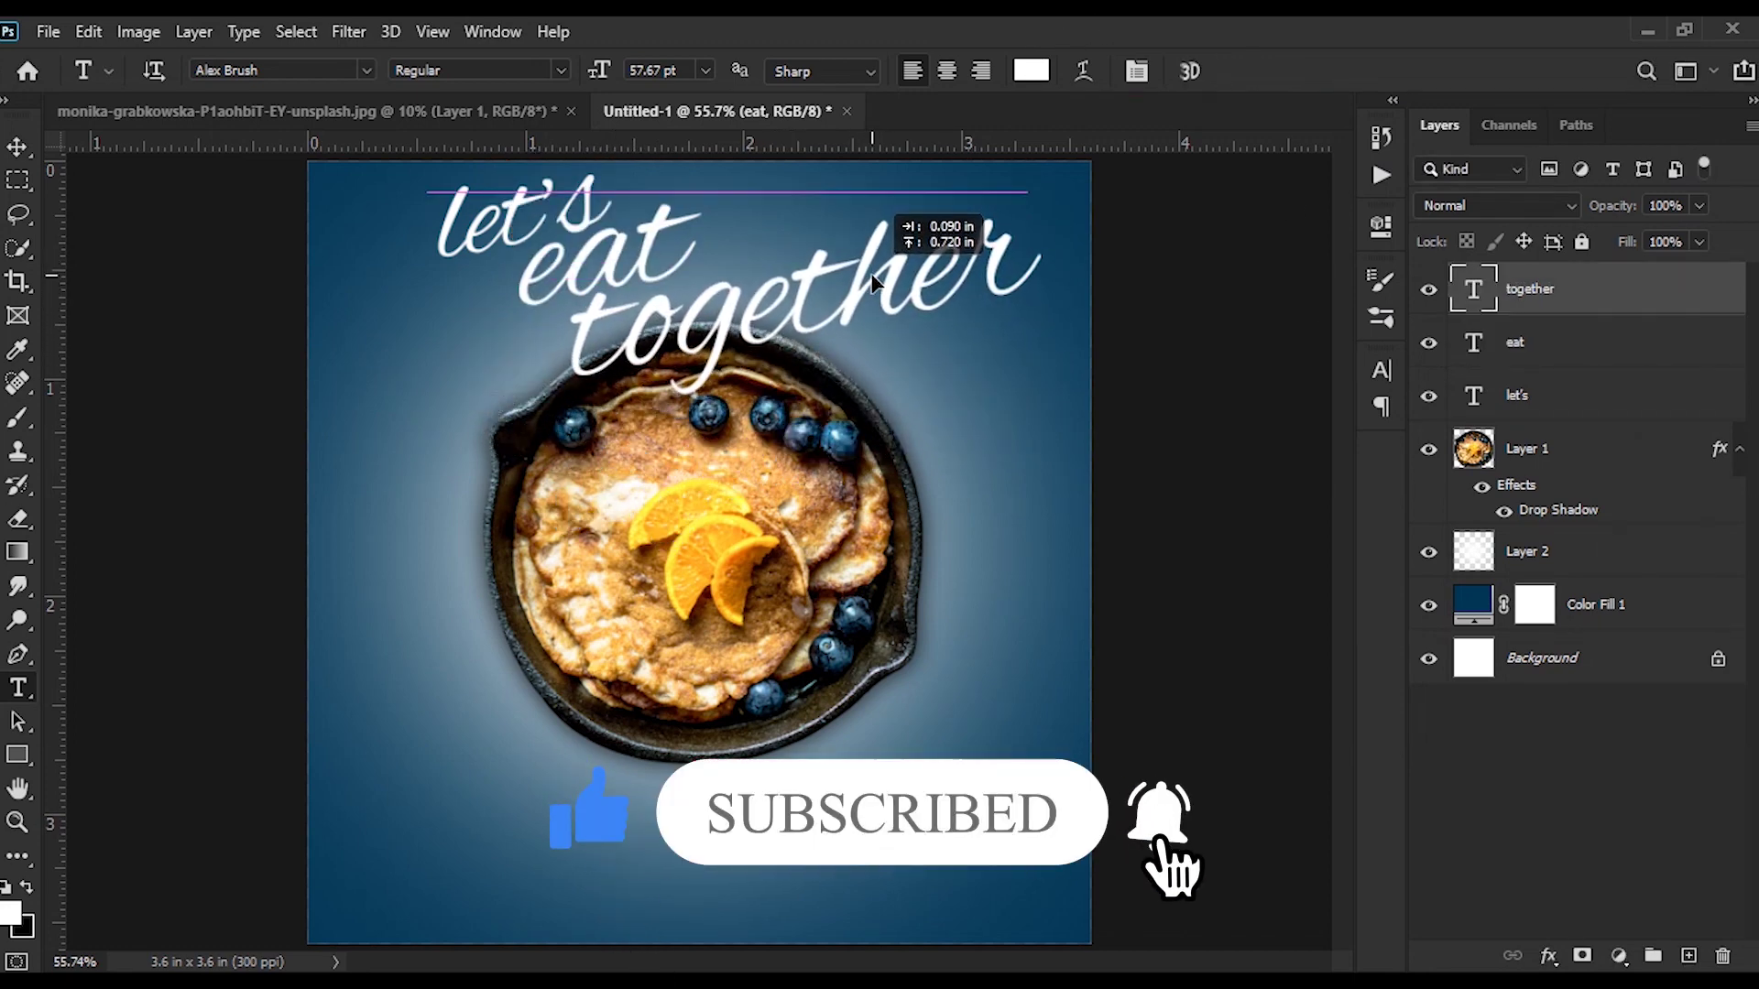
{"action": "key", "text": "ctrl+shift+period"}
{"action": "key", "text": "ctrl+shift+period"}
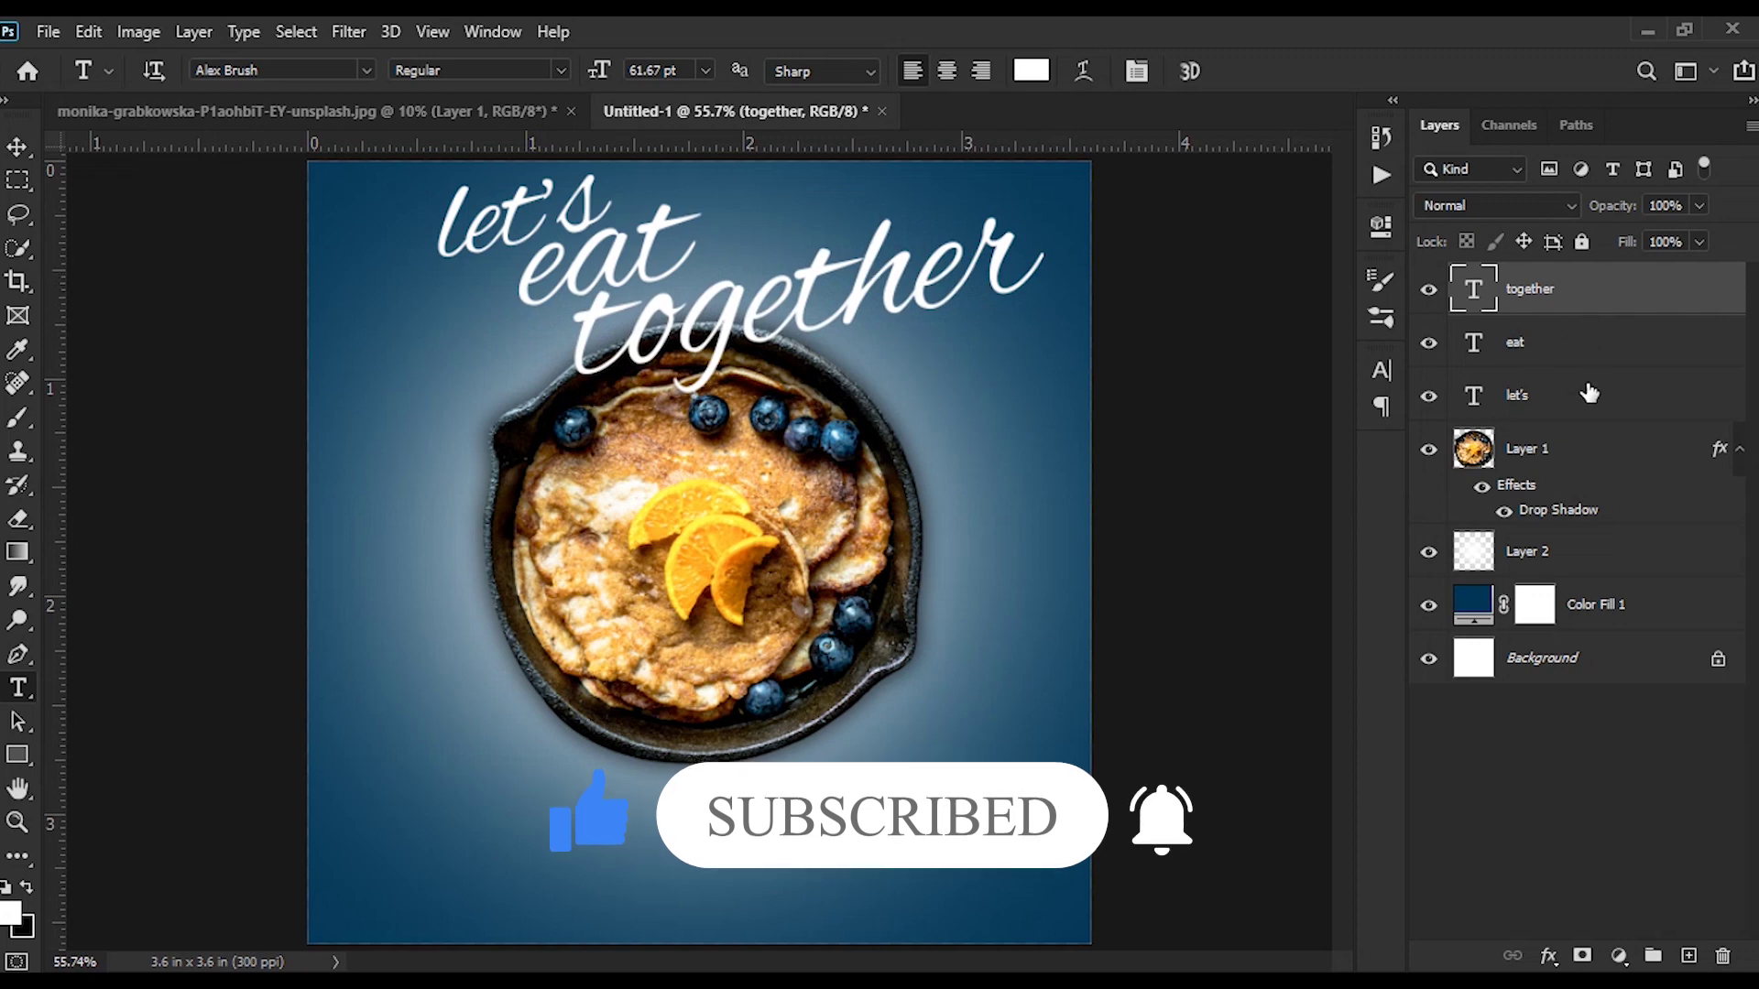
Step: Move the three headline text layers below the skillet layer in the stack
{"action": "left_click", "coordinate": [1586, 397], "text": "shift"}
{"action": "left_click_drag", "start_coordinate": [1586, 396], "coordinate": [1590, 510]}
{"action": "key", "text": "ctrl+t"}
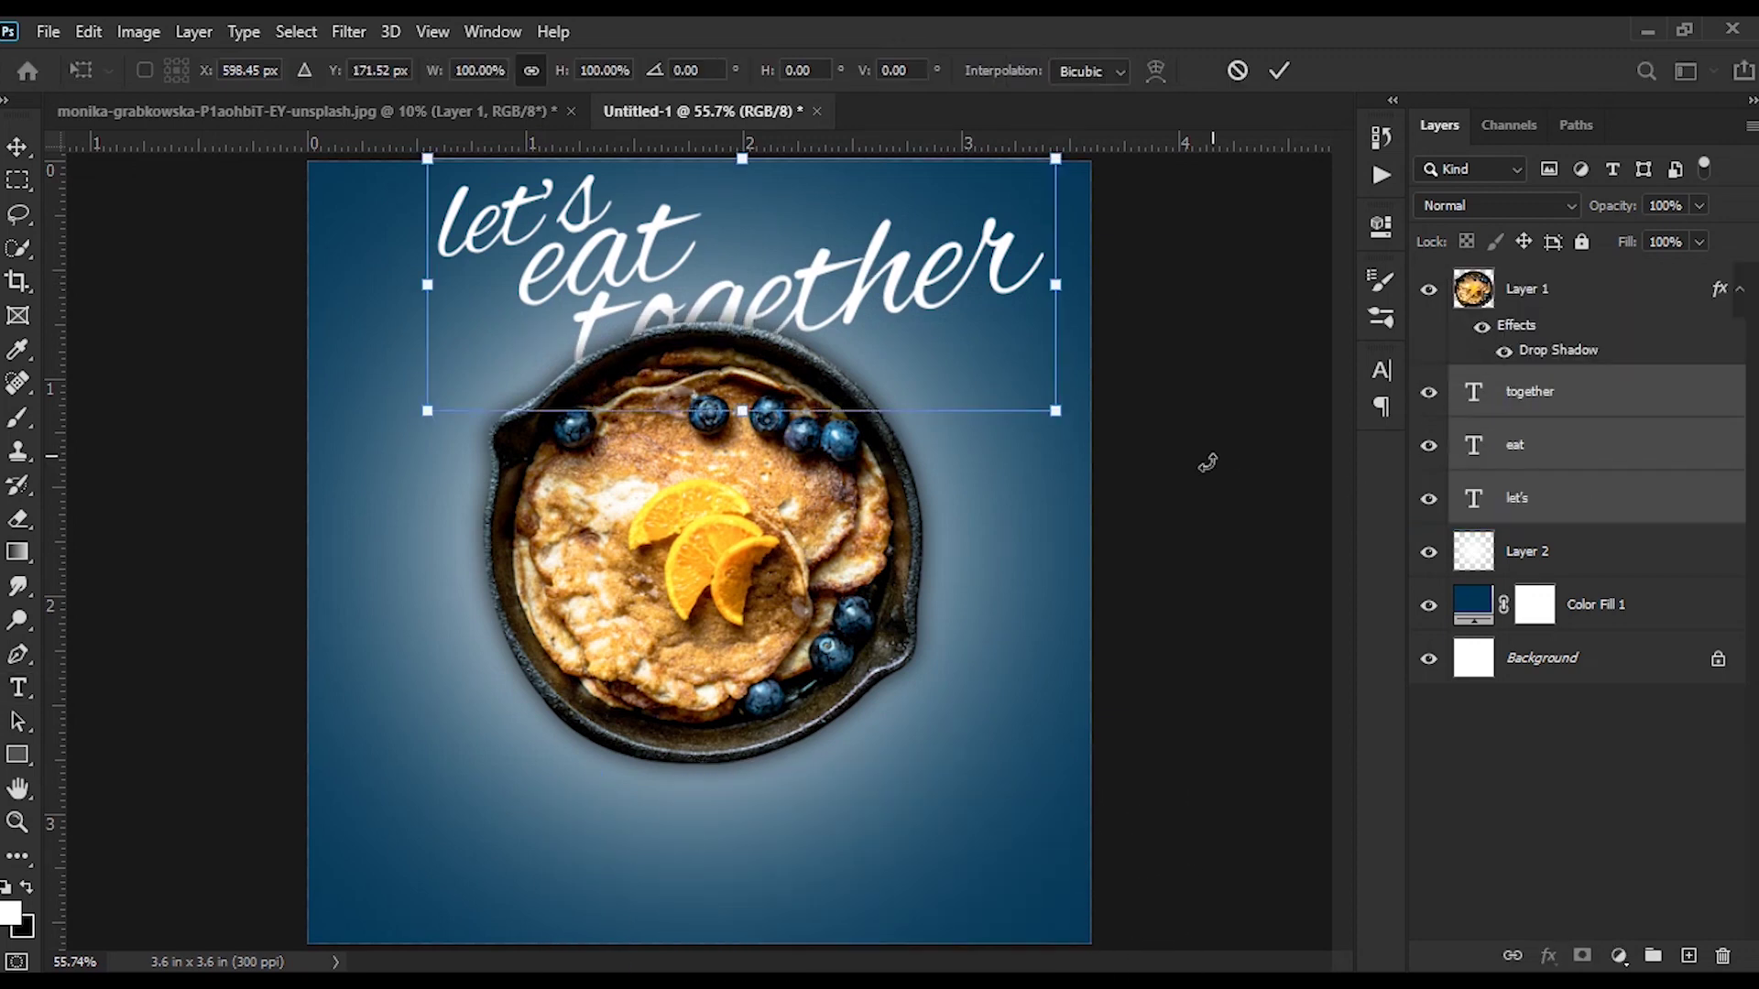
Step: Scale the let's eat together headline down to about 85.6%, then select the together layer
{"action": "left_click_drag", "start_coordinate": [1055, 414], "coordinate": [962, 379]}
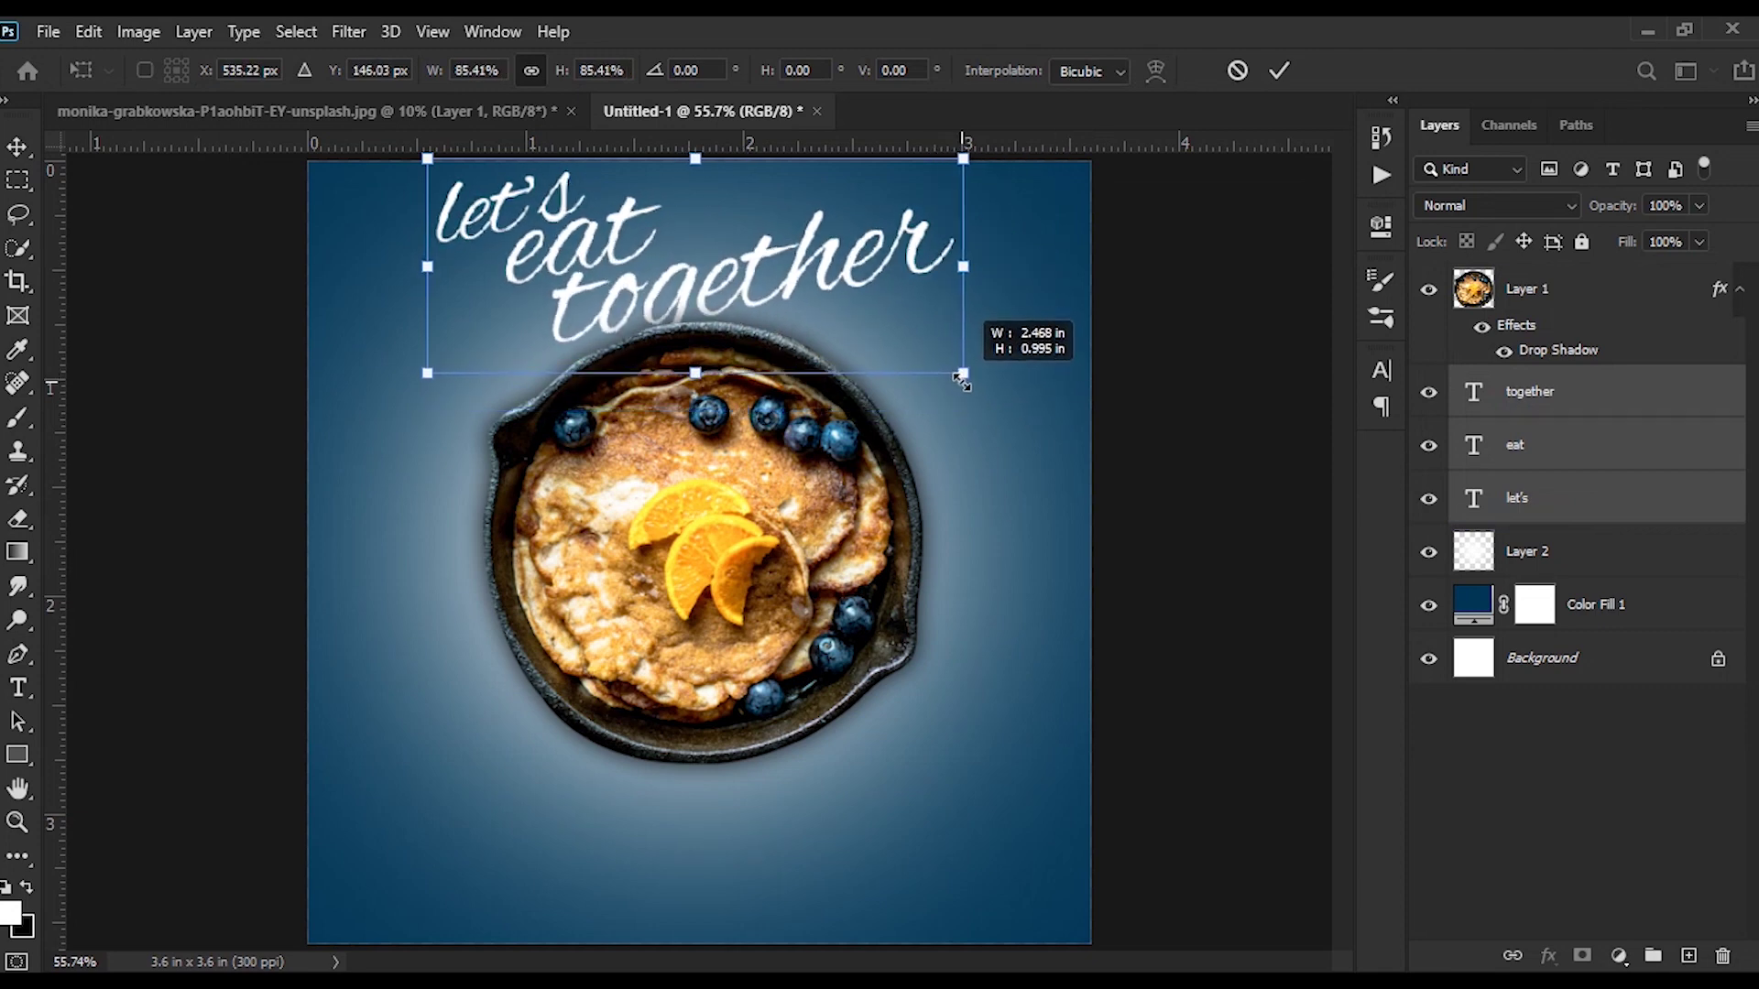
{"action": "left_click", "coordinate": [1280, 71]}
{"action": "key", "text": "v"}
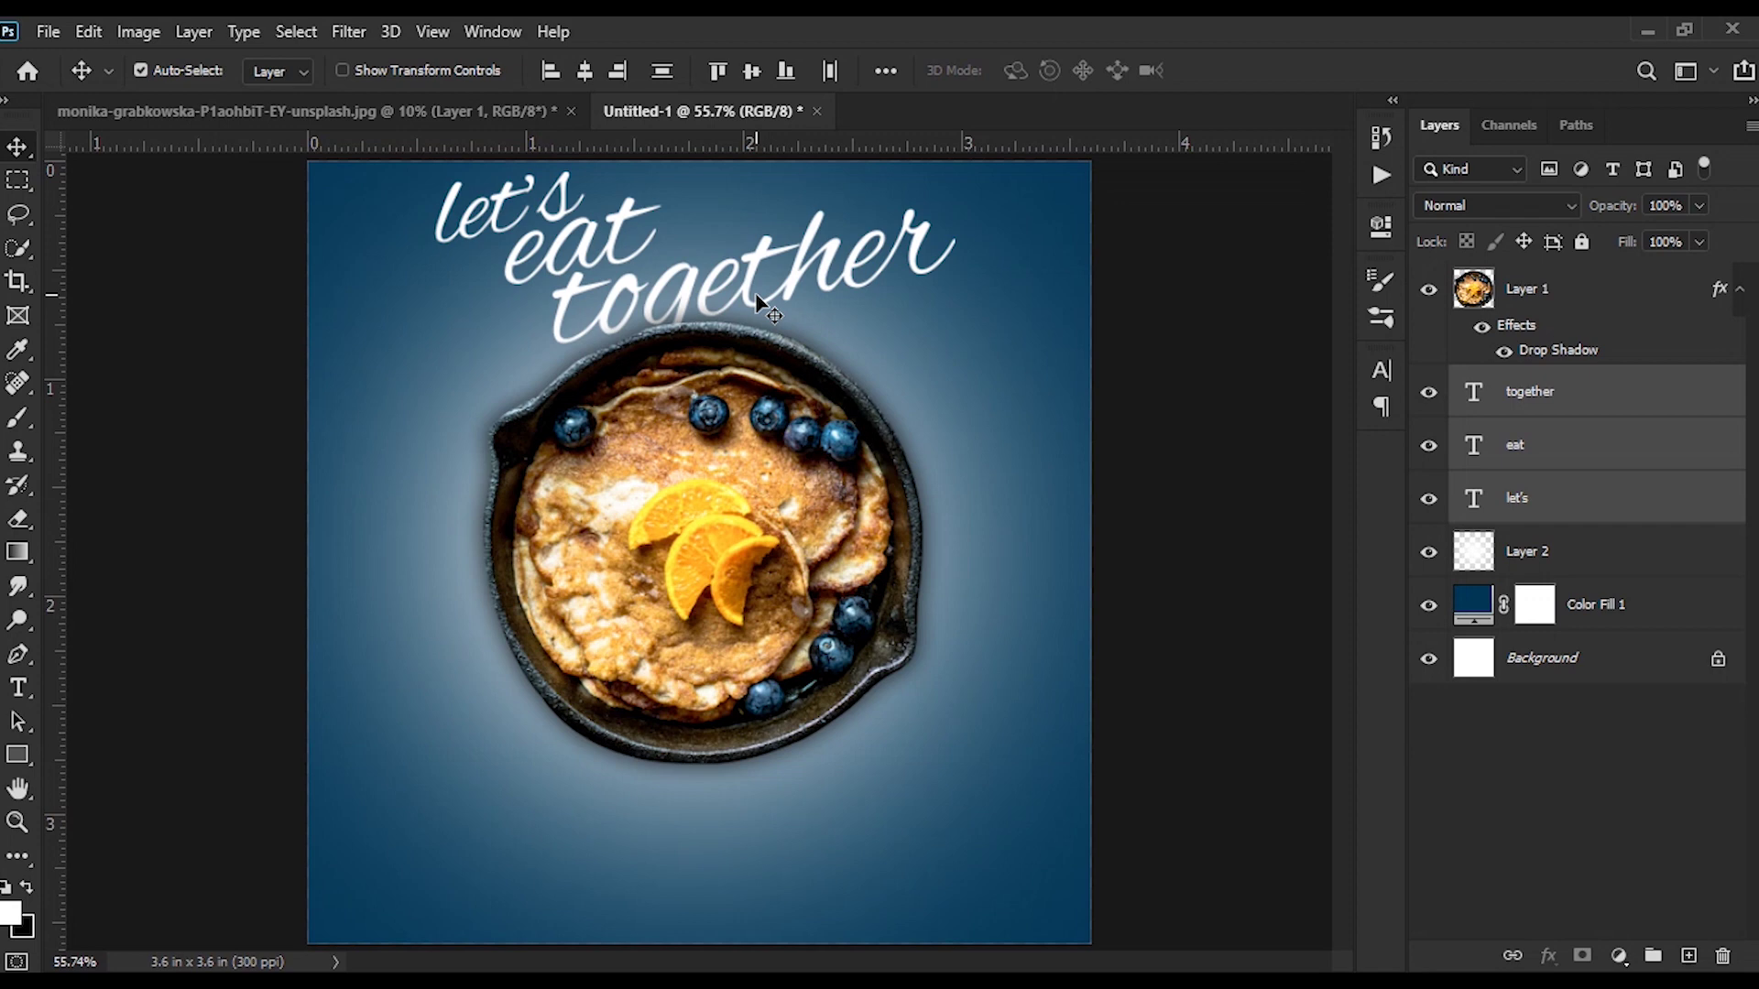
{"action": "left_click", "coordinate": [1620, 291]}
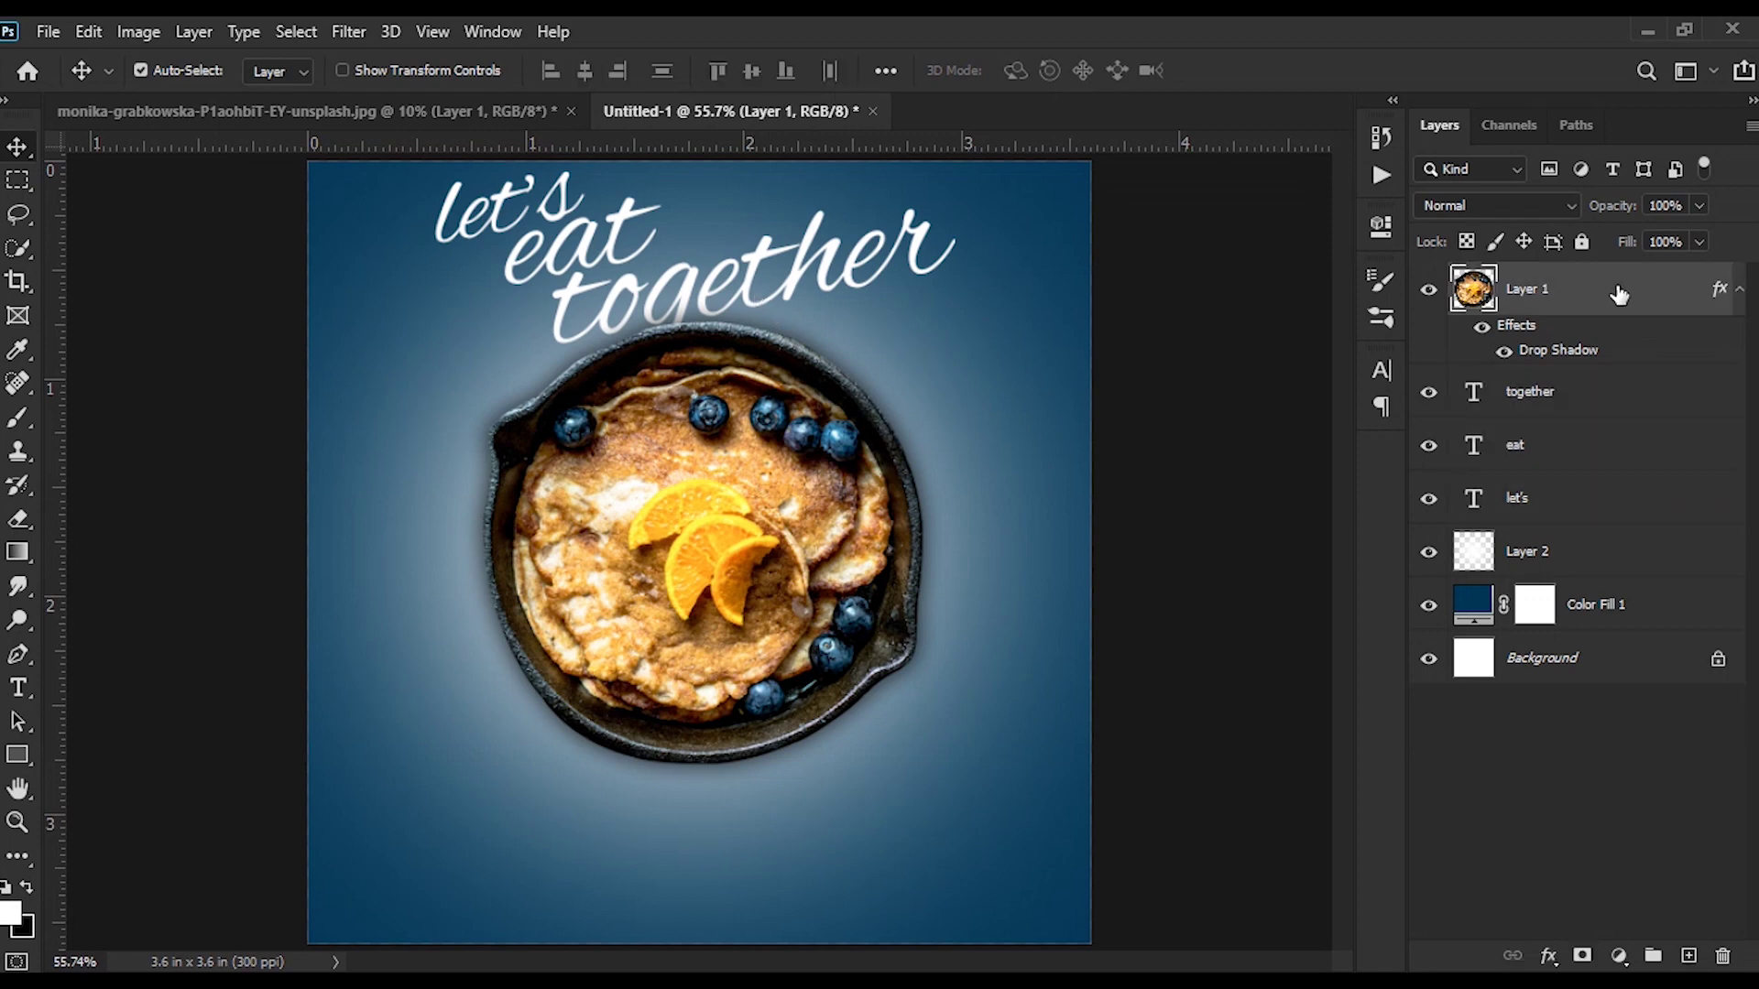
{"action": "left_click", "coordinate": [1616, 399]}
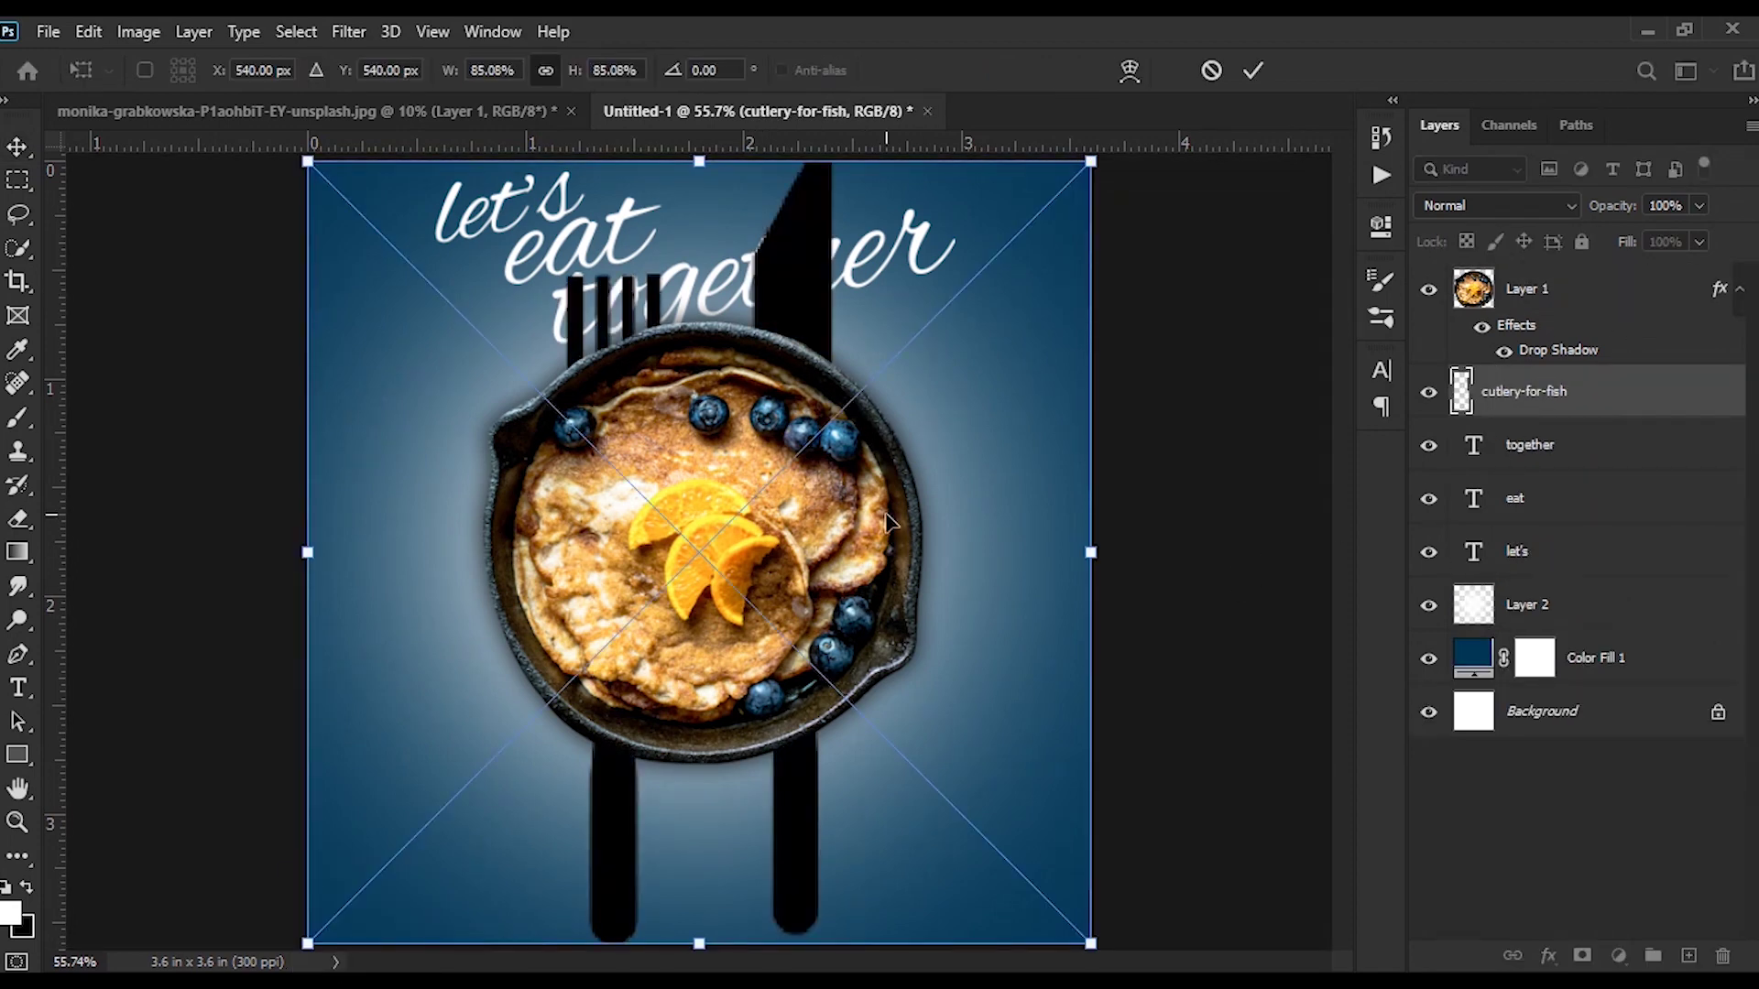
Step: Shrink the cutlery-for-fish icon and place it at the skillet's upper right
{"action": "mouse_move", "coordinate": [1090, 944]}
{"action": "left_mouse_down", "text": "alt"}
{"action": "mouse_move", "coordinate": [738, 591]}
{"action": "mouse_move", "coordinate": [959, 406]}
{"action": "mouse_move", "coordinate": [1008, 453]}
{"action": "left_mouse_up", "text": "alt"}
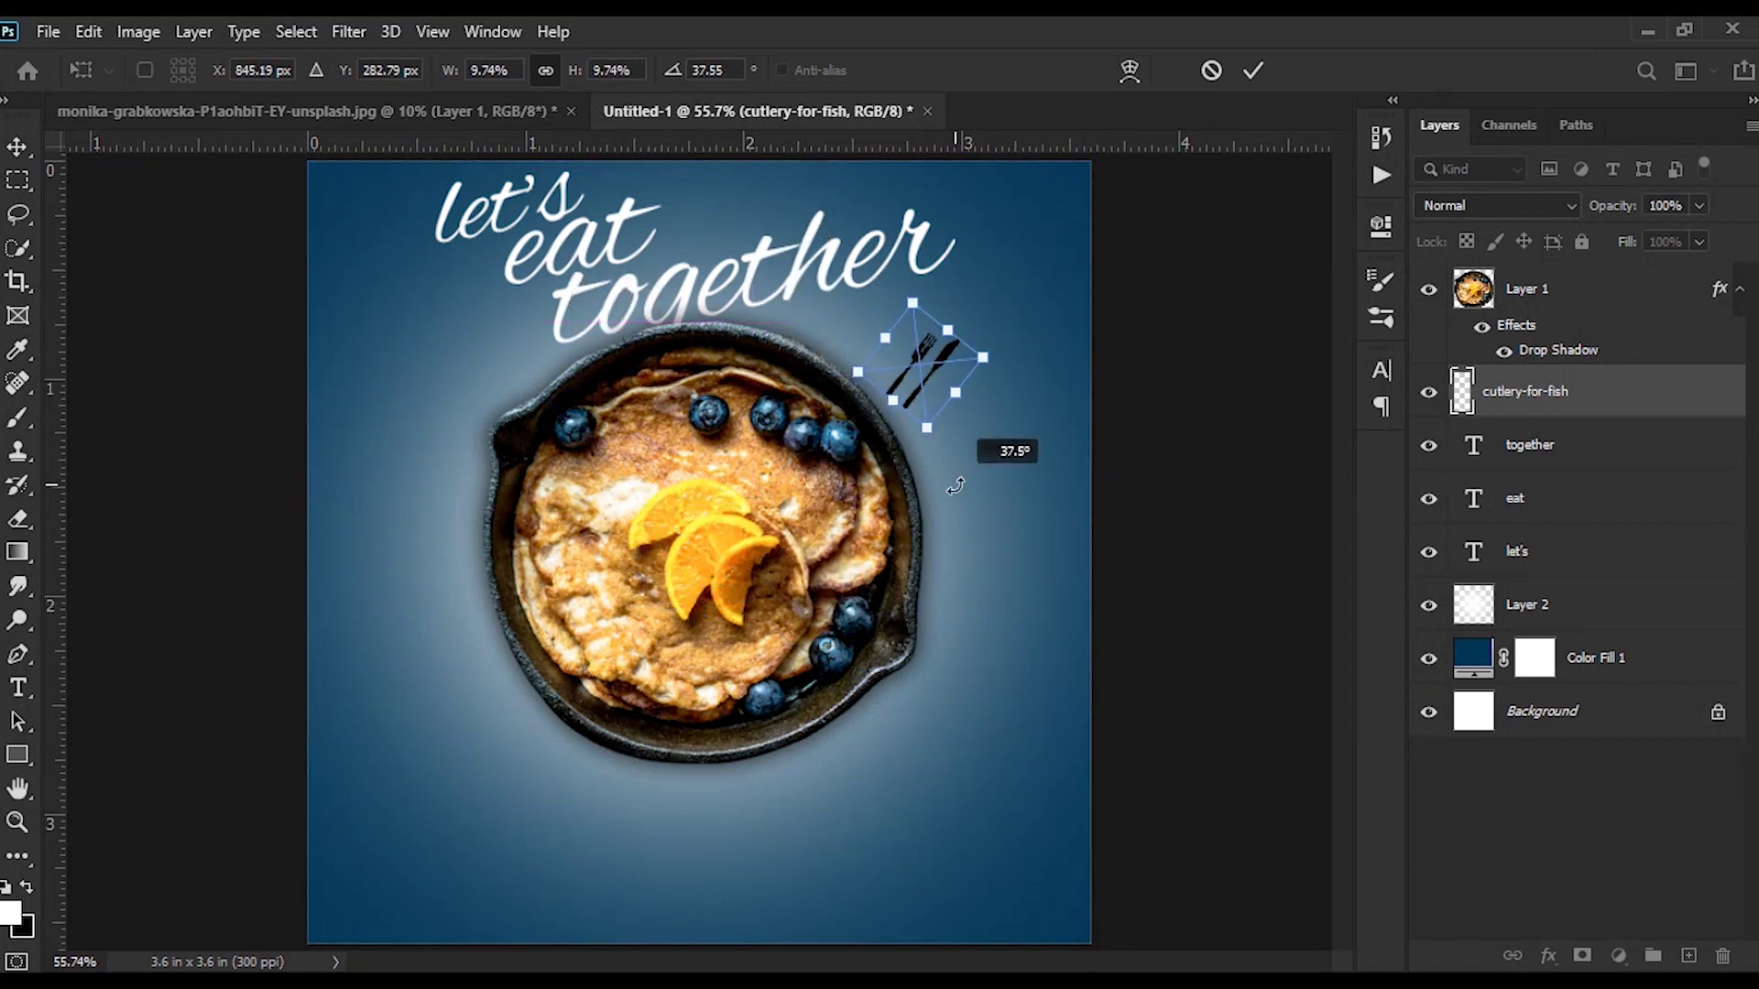
{"action": "left_click_drag", "start_coordinate": [930, 385], "coordinate": [890, 363]}
{"action": "key", "text": "Return"}
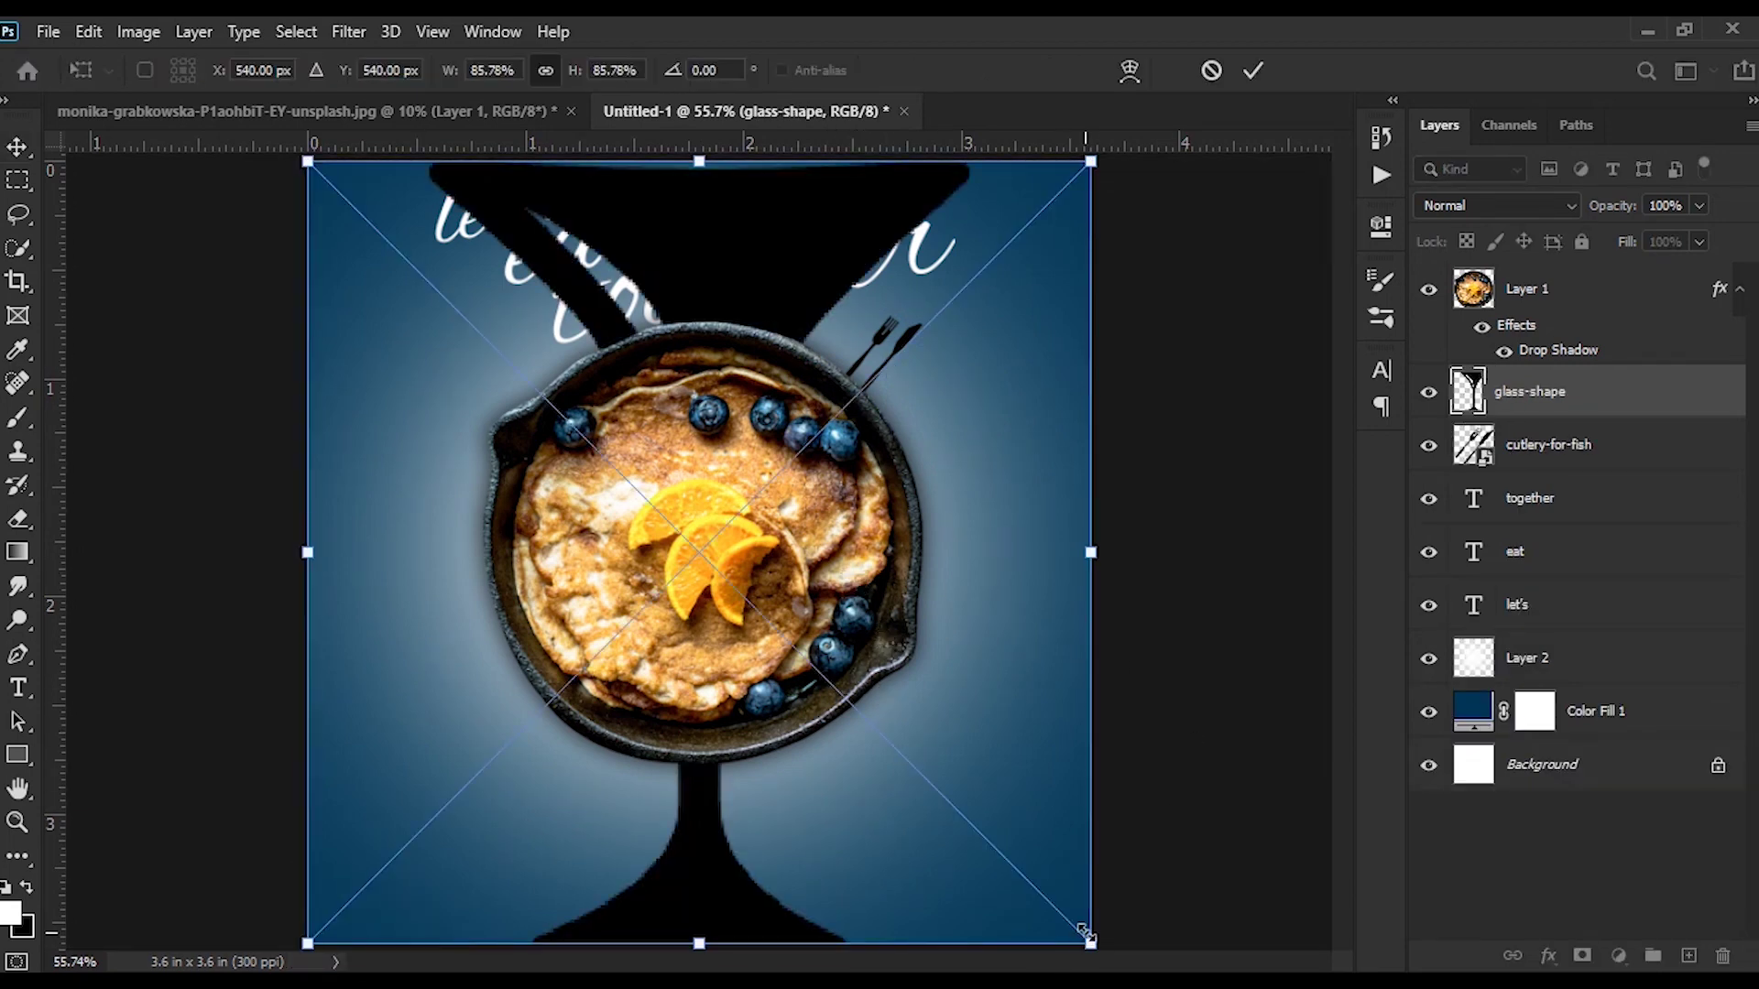
Step: Shrink and tilt the glass-shape icon and place it at the skillet's upper left
{"action": "mouse_move", "coordinate": [1090, 942]}
{"action": "left_mouse_down"}
{"action": "mouse_move", "coordinate": [751, 595]}
{"action": "mouse_move", "coordinate": [1060, 510]}
{"action": "mouse_move", "coordinate": [513, 371]}
{"action": "mouse_move", "coordinate": [500, 387]}
{"action": "left_mouse_up"}
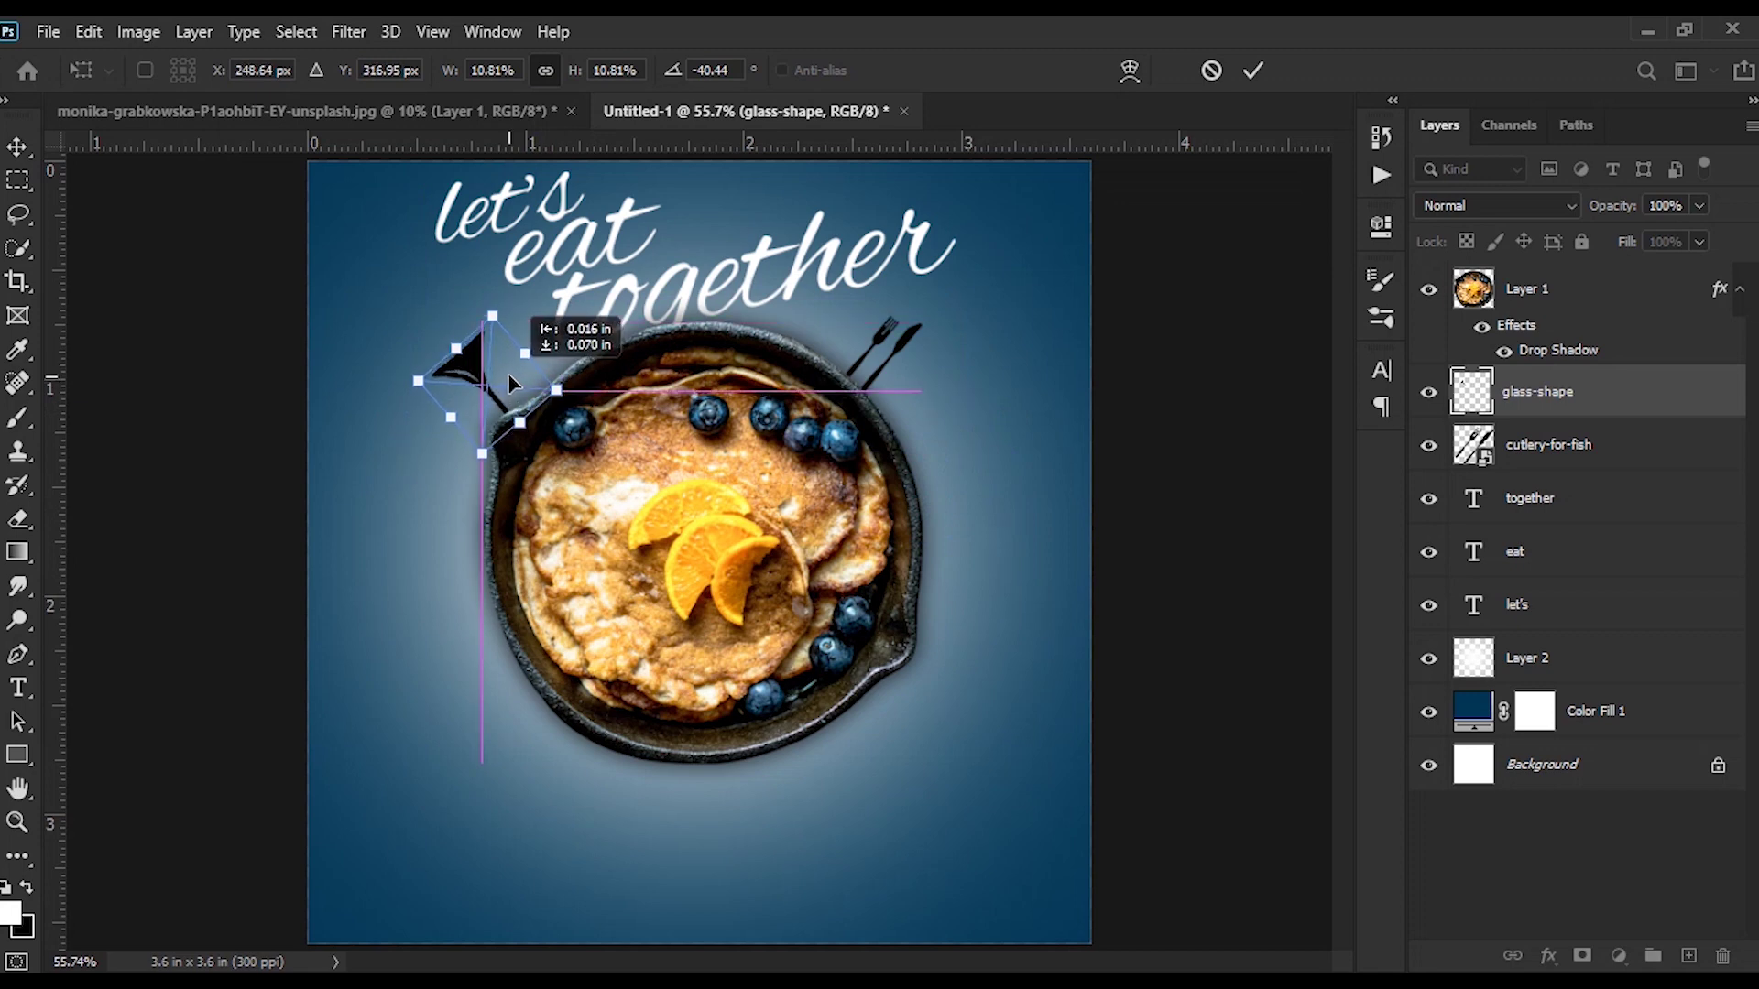
{"action": "key", "text": "Return"}
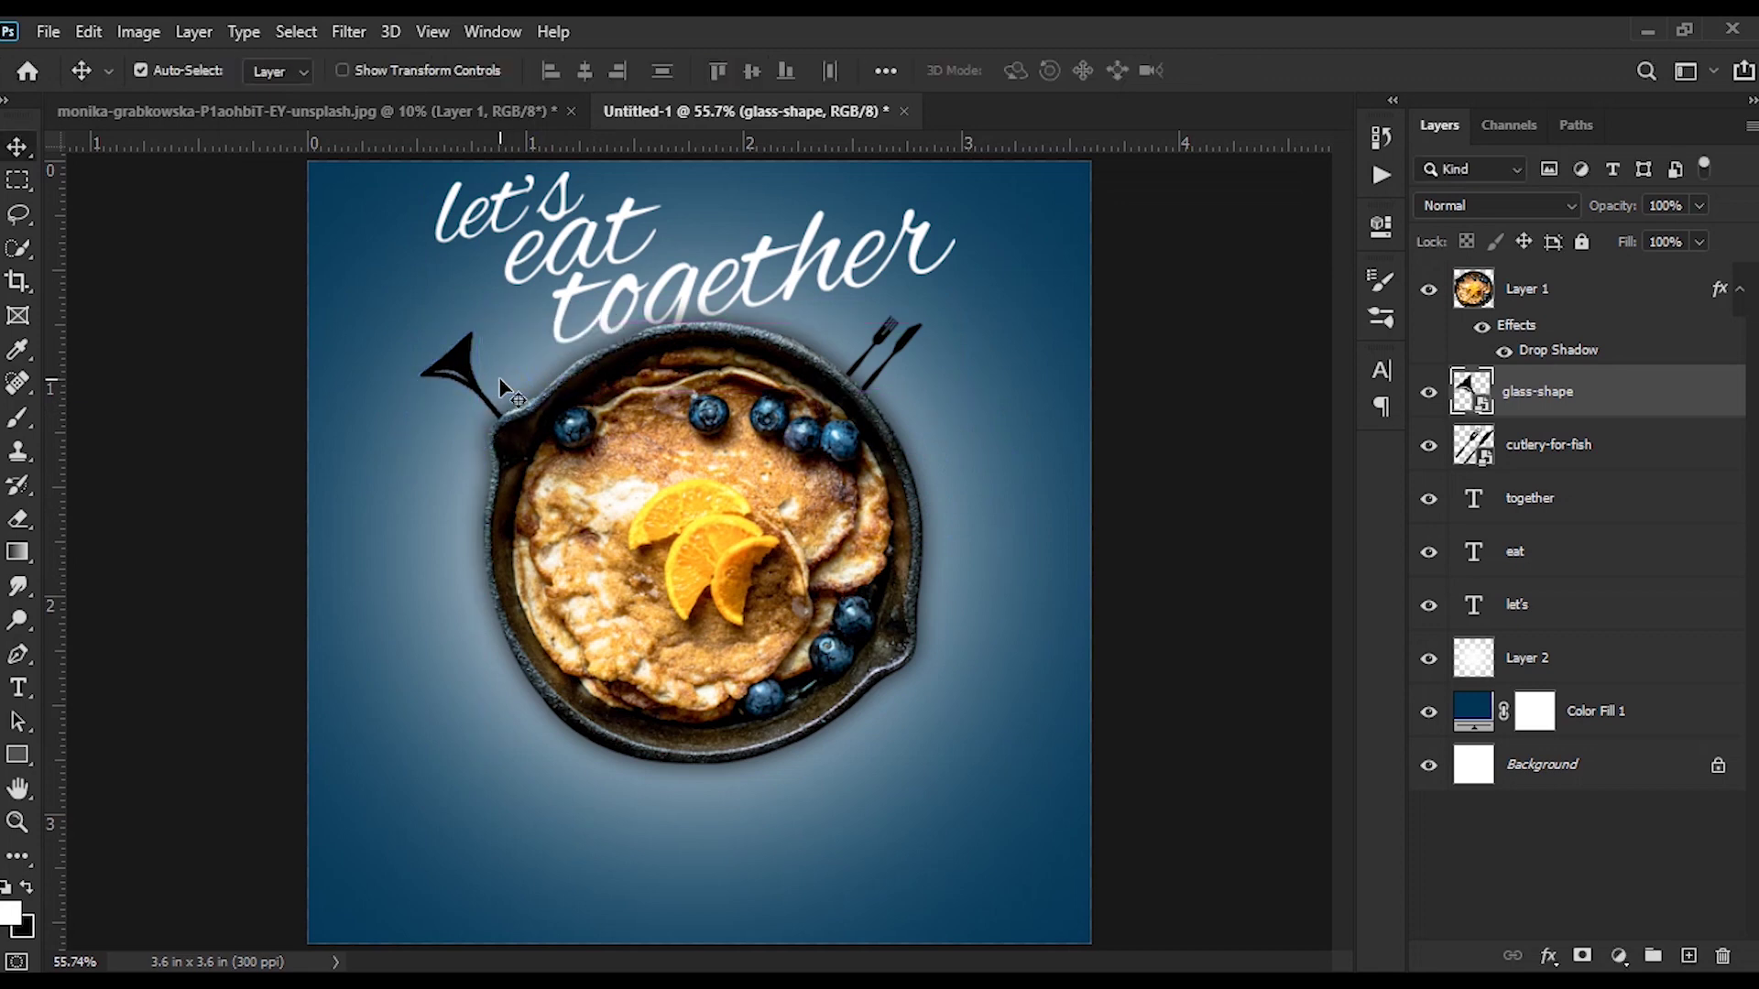
{"action": "left_click_drag", "start_coordinate": [469, 382], "coordinate": [485, 384]}
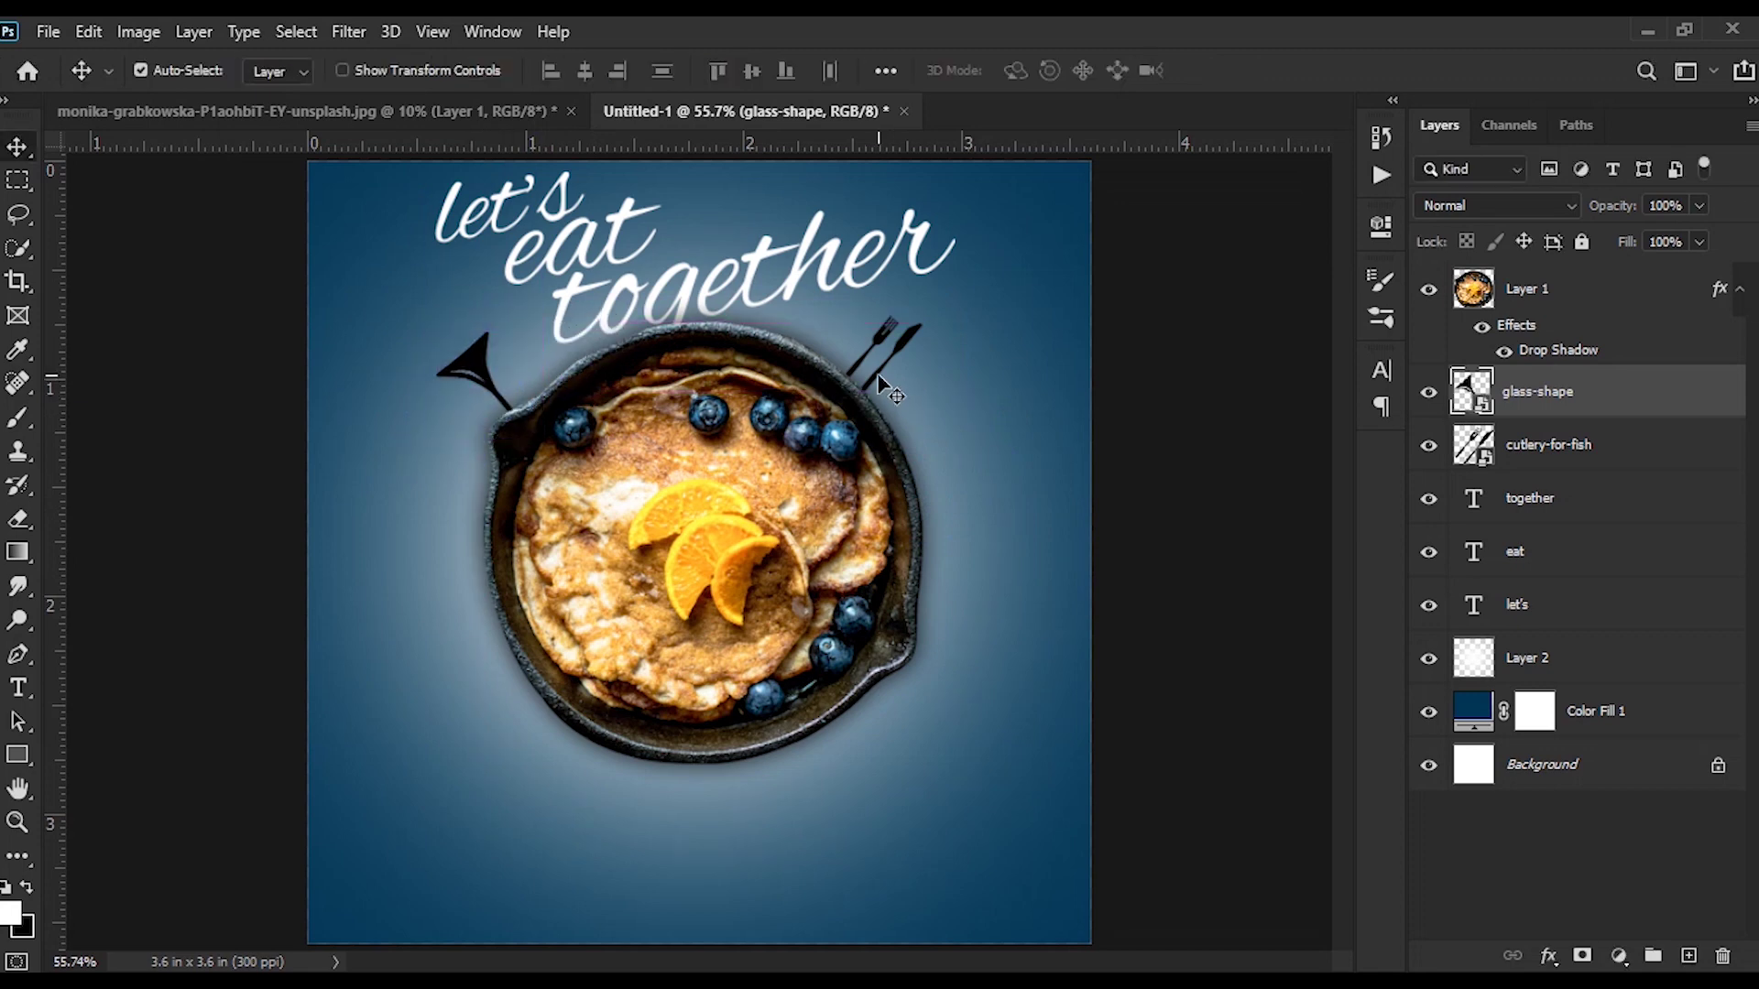
{"action": "left_click_drag", "start_coordinate": [878, 371], "coordinate": [890, 385]}
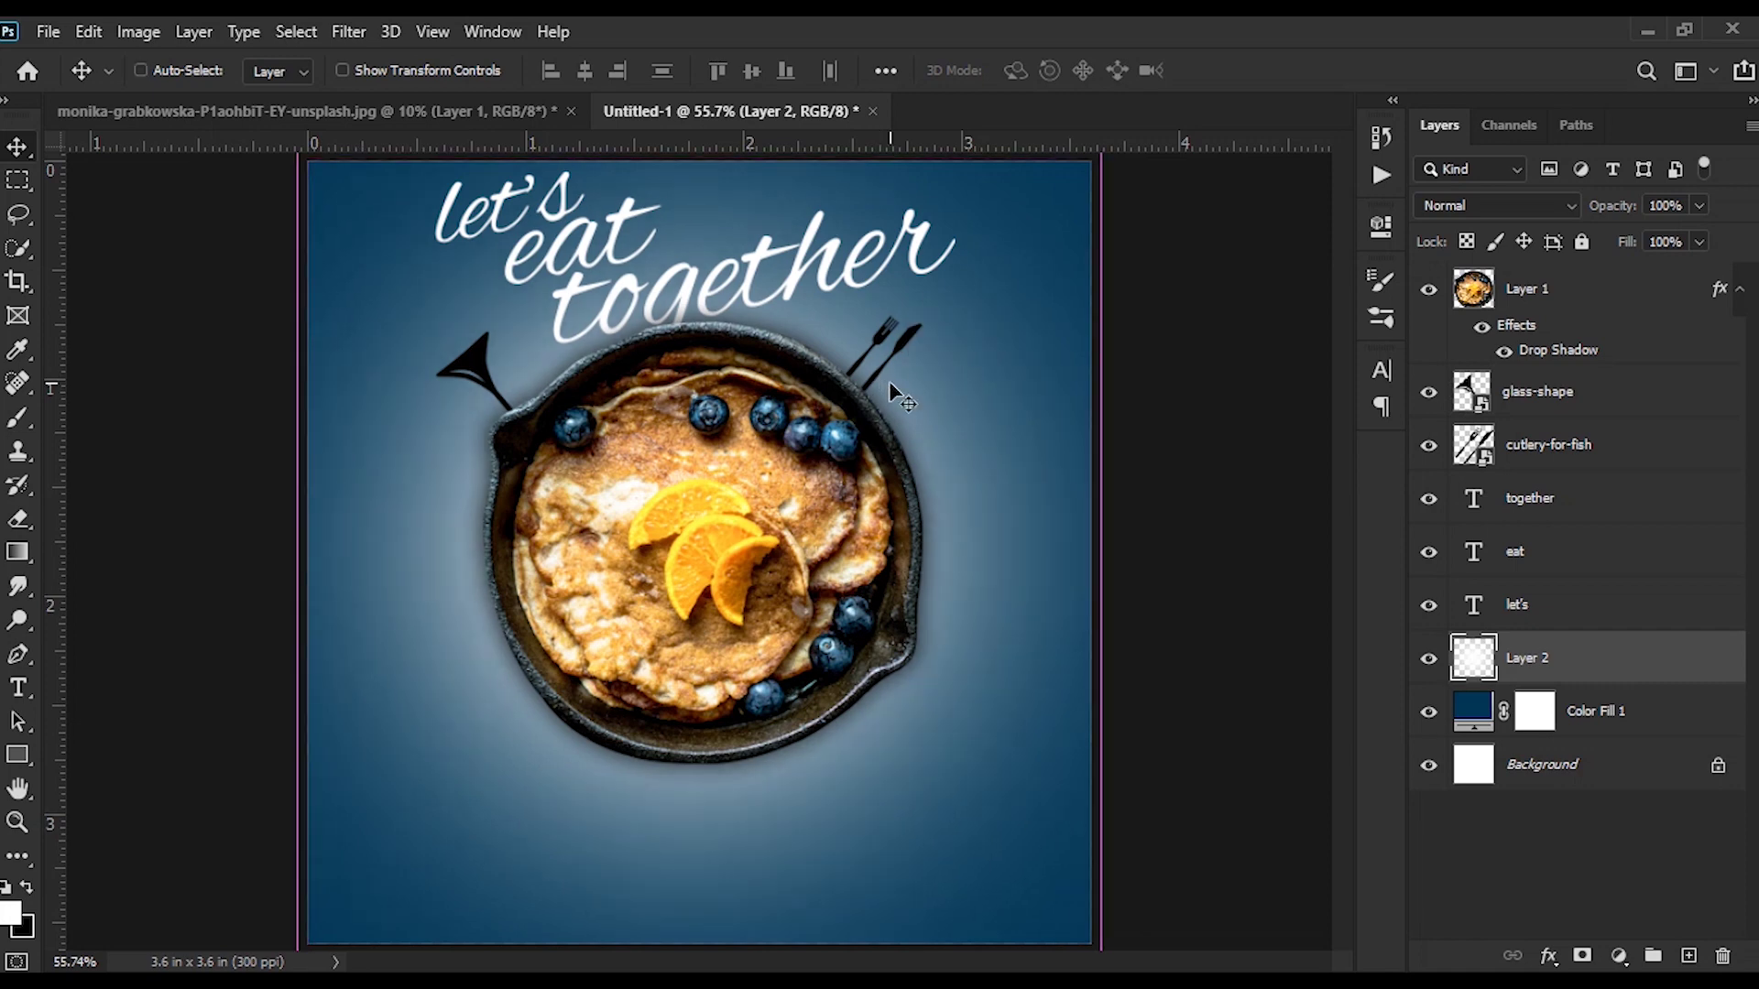
Step: Nudge the cutlery icon a few steps down and to the right
{"action": "left_click", "coordinate": [1614, 463]}
{"action": "key", "text": "shift+Down"}
{"action": "key", "text": "shift+Right"}
{"action": "key", "text": "shift+Right"}
{"action": "key", "text": "shift+Right"}
{"action": "key", "text": "shift+Right"}
{"action": "key", "text": "shift+Down"}
{"action": "key", "text": "shift+Right"}
{"action": "key", "text": "shift+Down"}
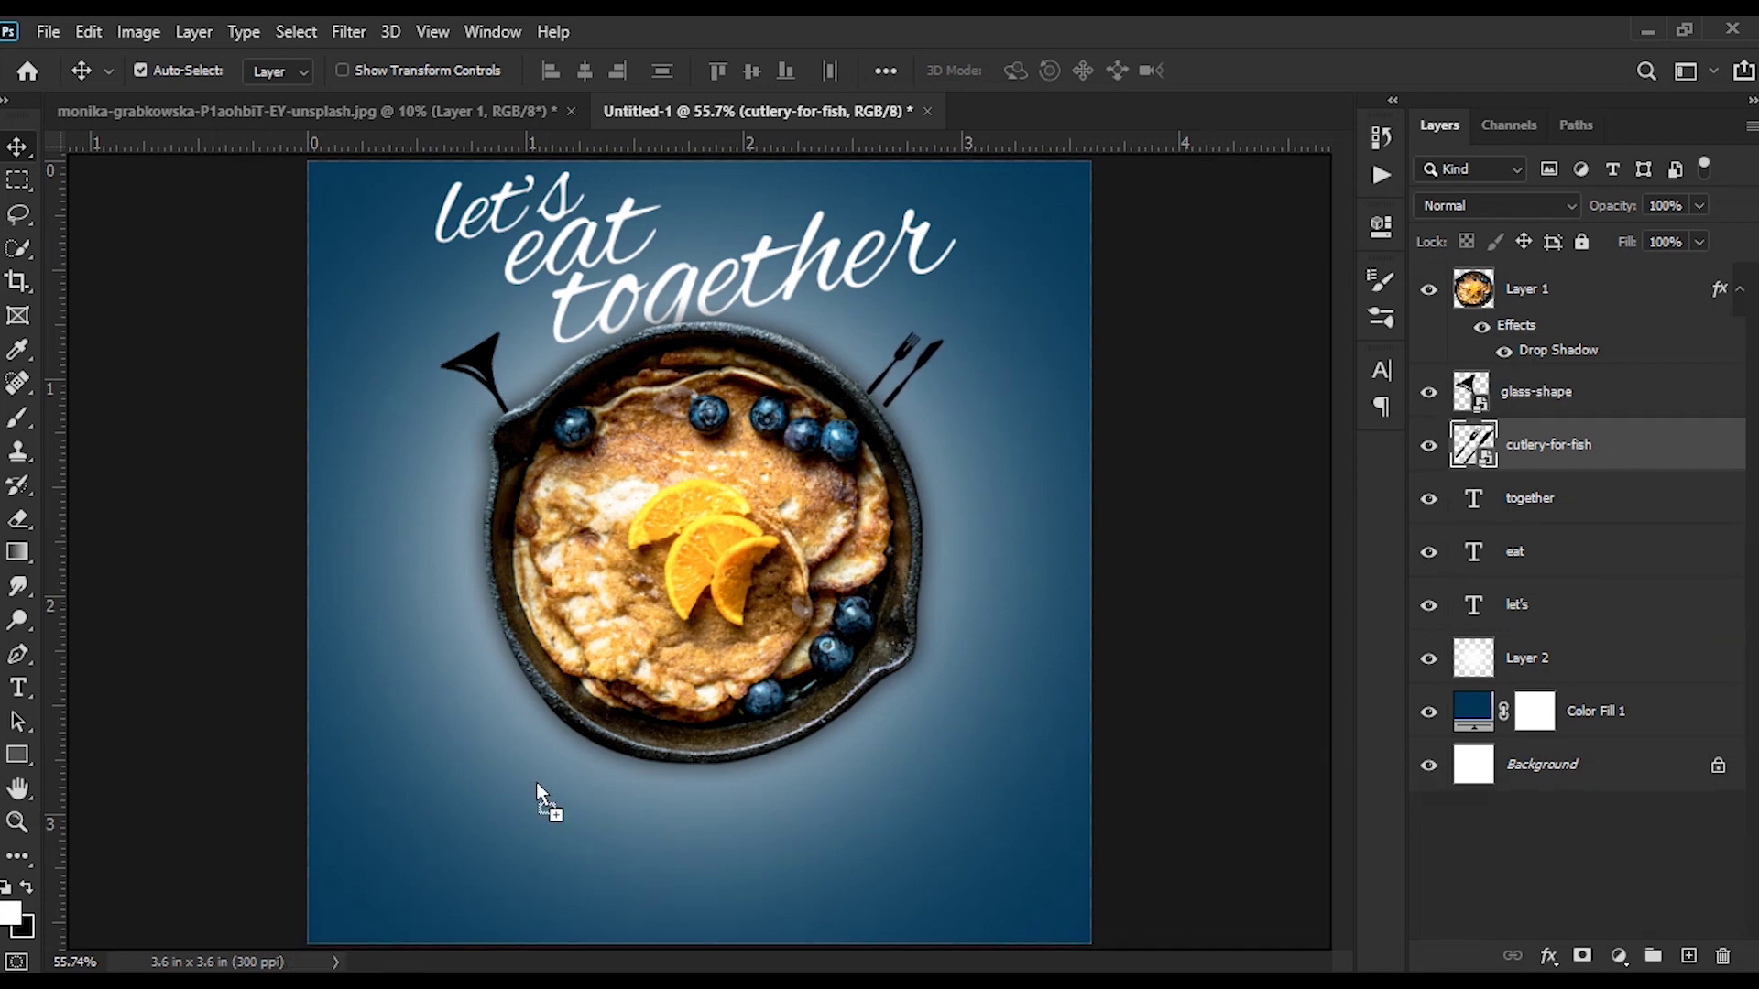
Step: Place the spatula icon, scaled down and tilted about −54°, beside the skillet's left side
{"action": "left_click_drag", "start_coordinate": [538, 785], "coordinate": [541, 788]}
{"action": "mouse_move", "coordinate": [1090, 944]}
{"action": "left_mouse_down"}
{"action": "mouse_move", "coordinate": [701, 595]}
{"action": "mouse_move", "coordinate": [438, 591]}
{"action": "left_mouse_up"}
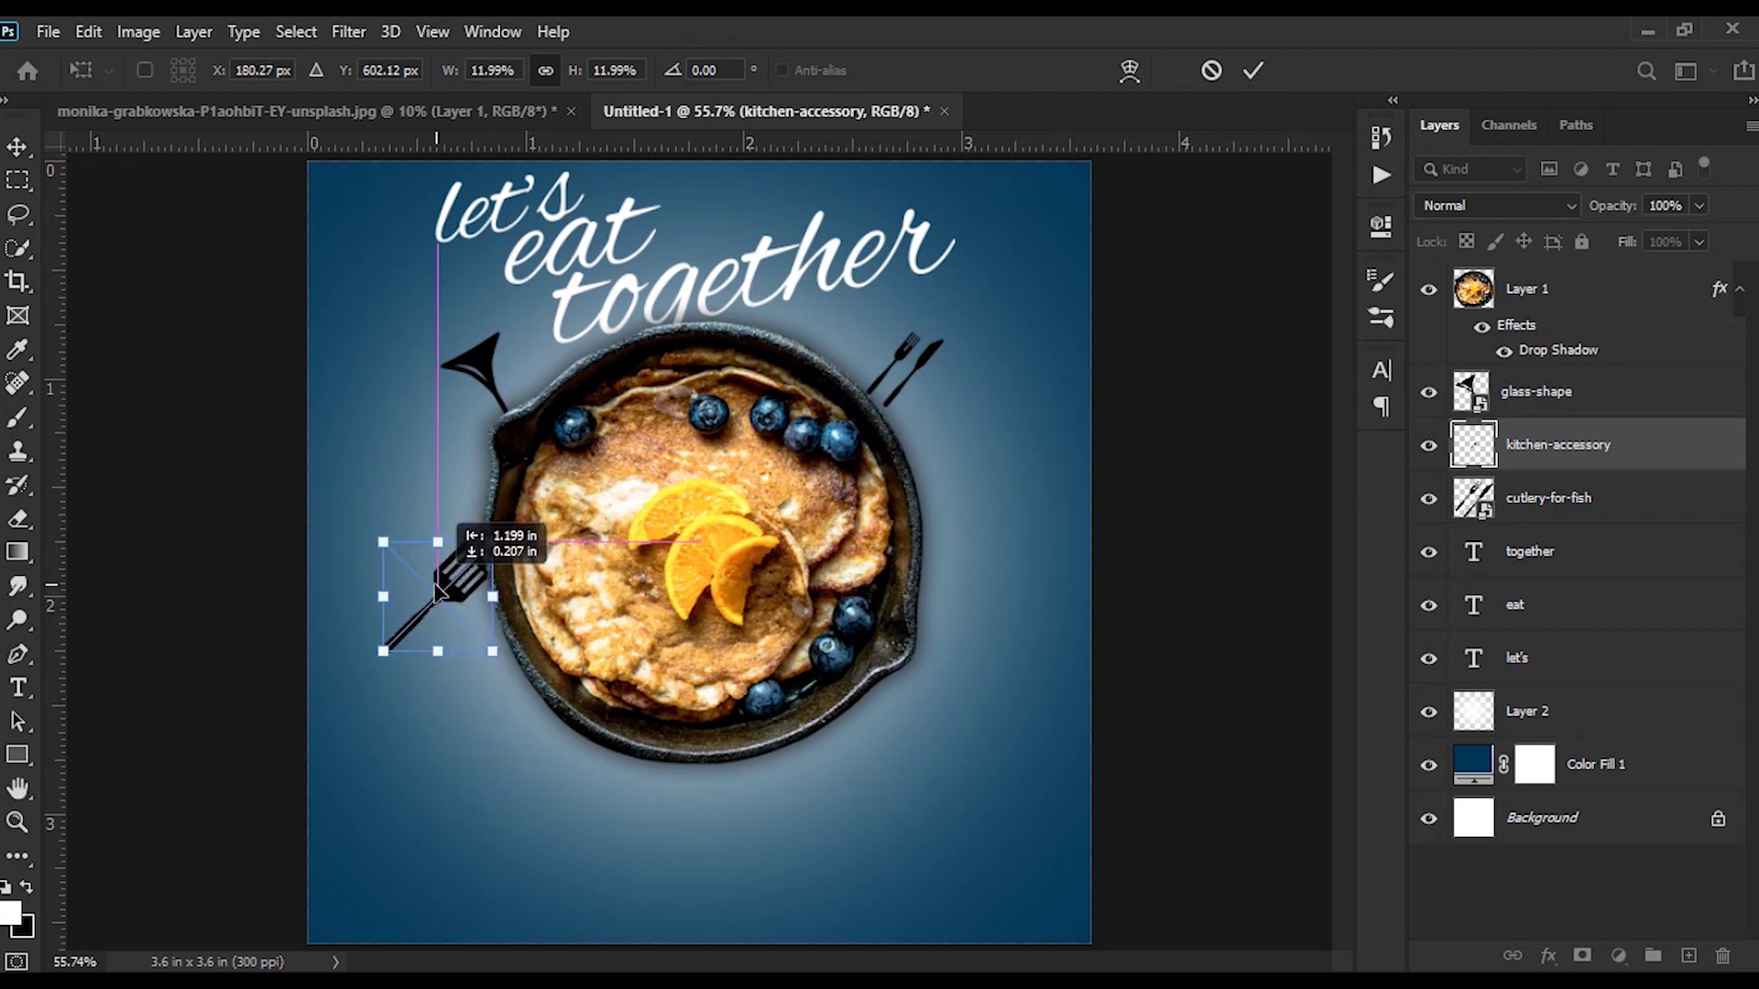
{"action": "left_click_drag", "start_coordinate": [513, 664], "coordinate": [621, 552]}
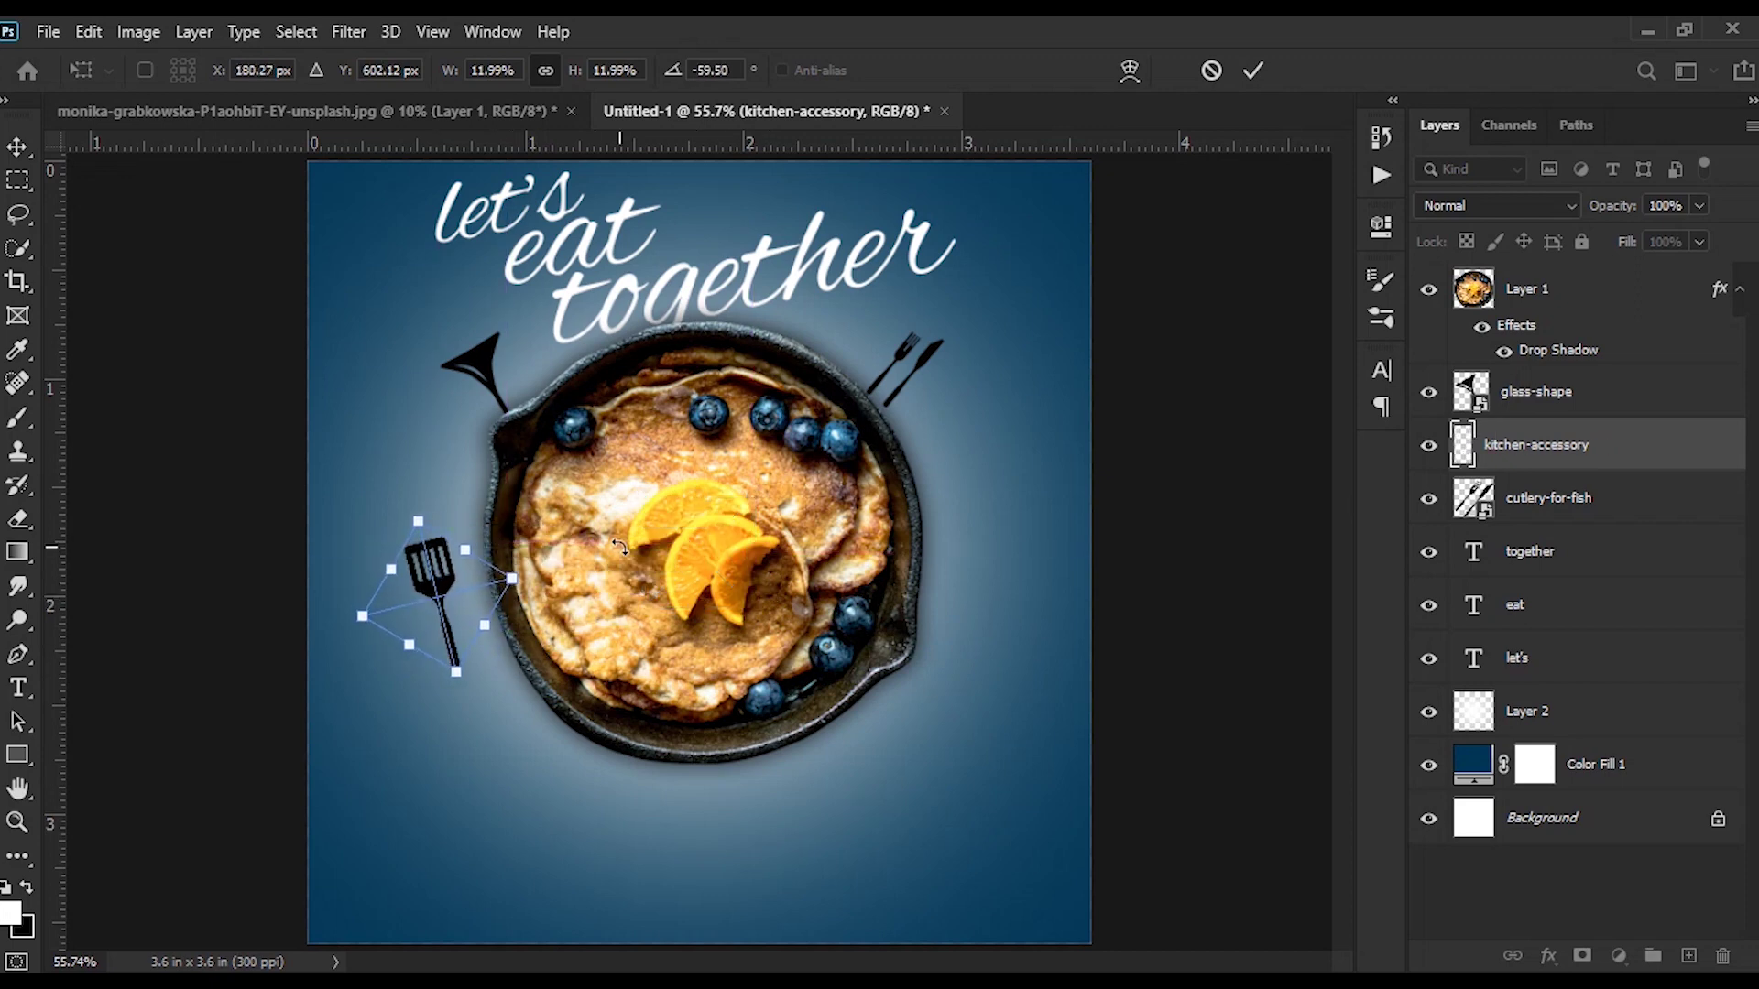
{"action": "left_click_drag", "start_coordinate": [550, 601], "coordinate": [529, 520]}
{"action": "mouse_move", "coordinate": [470, 598]}
{"action": "left_mouse_down"}
{"action": "mouse_move", "coordinate": [492, 591]}
{"action": "mouse_move", "coordinate": [551, 638]}
{"action": "left_mouse_up"}
{"action": "key", "text": "Return"}
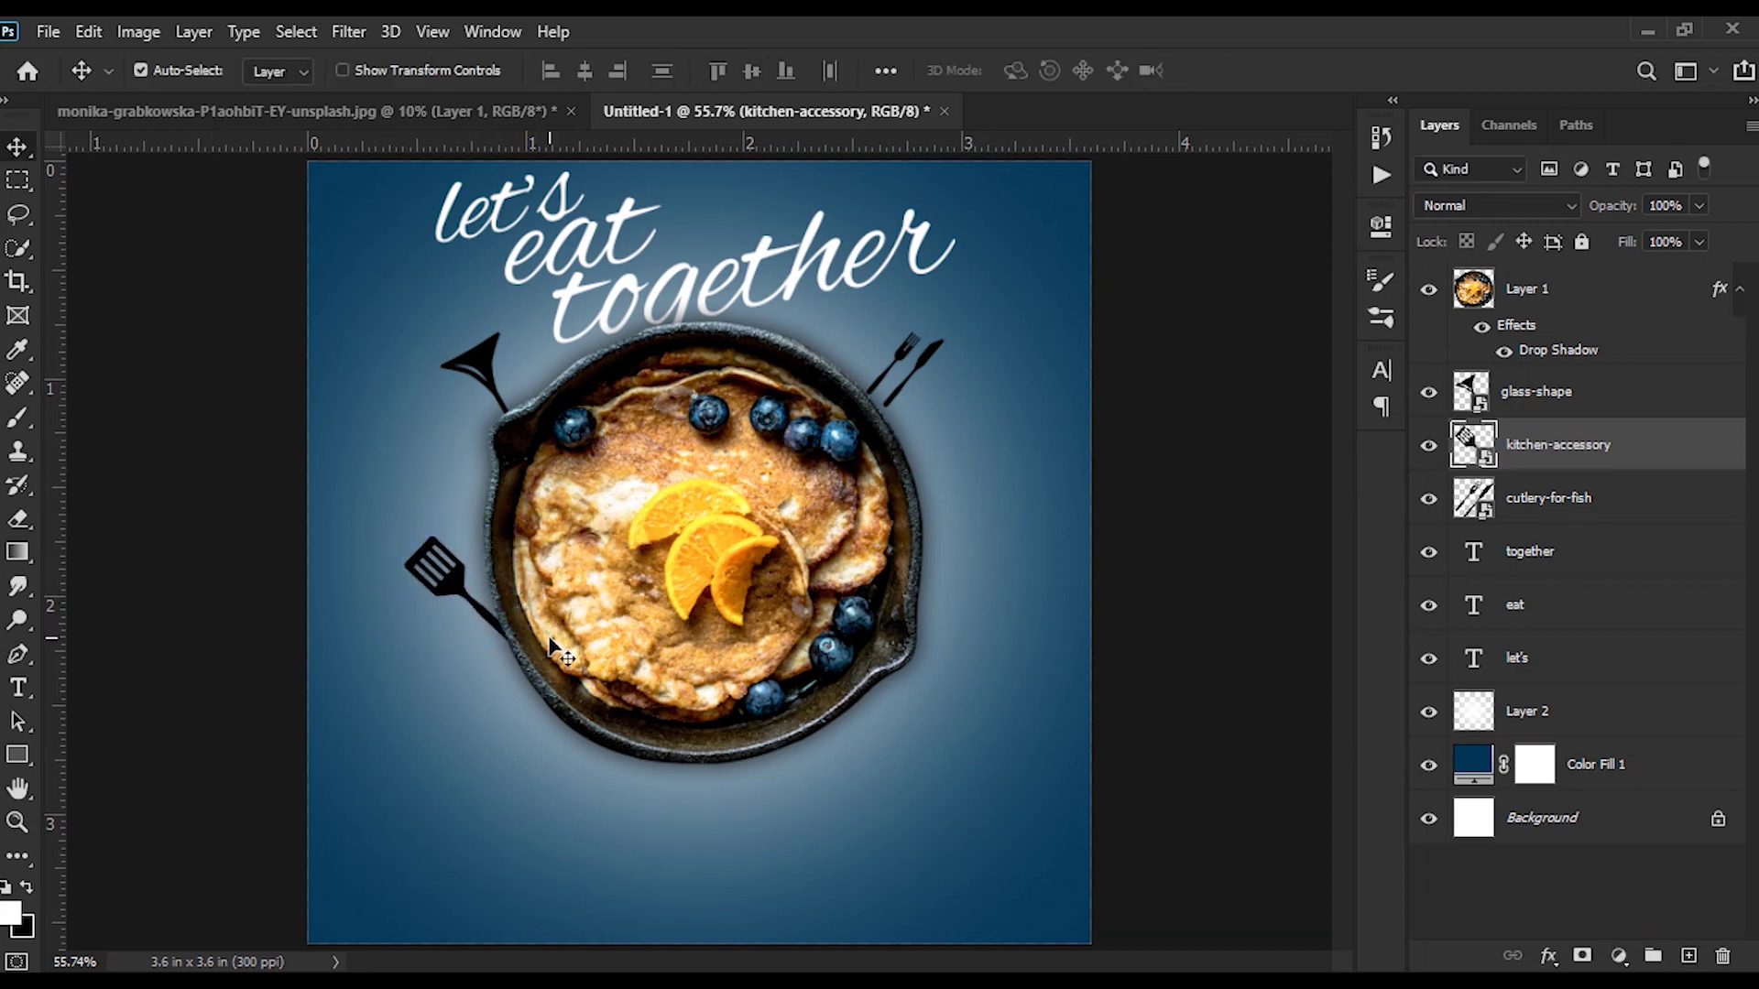
Step: Shrink and tilt the drink glass and tuck it against the skillet's right side
{"action": "mouse_move", "coordinate": [1093, 946]}
{"action": "left_mouse_down"}
{"action": "mouse_move", "coordinate": [743, 595]}
{"action": "mouse_move", "coordinate": [988, 559]}
{"action": "mouse_move", "coordinate": [1063, 622]}
{"action": "left_mouse_up"}
{"action": "left_click_drag", "start_coordinate": [980, 564], "coordinate": [944, 600]}
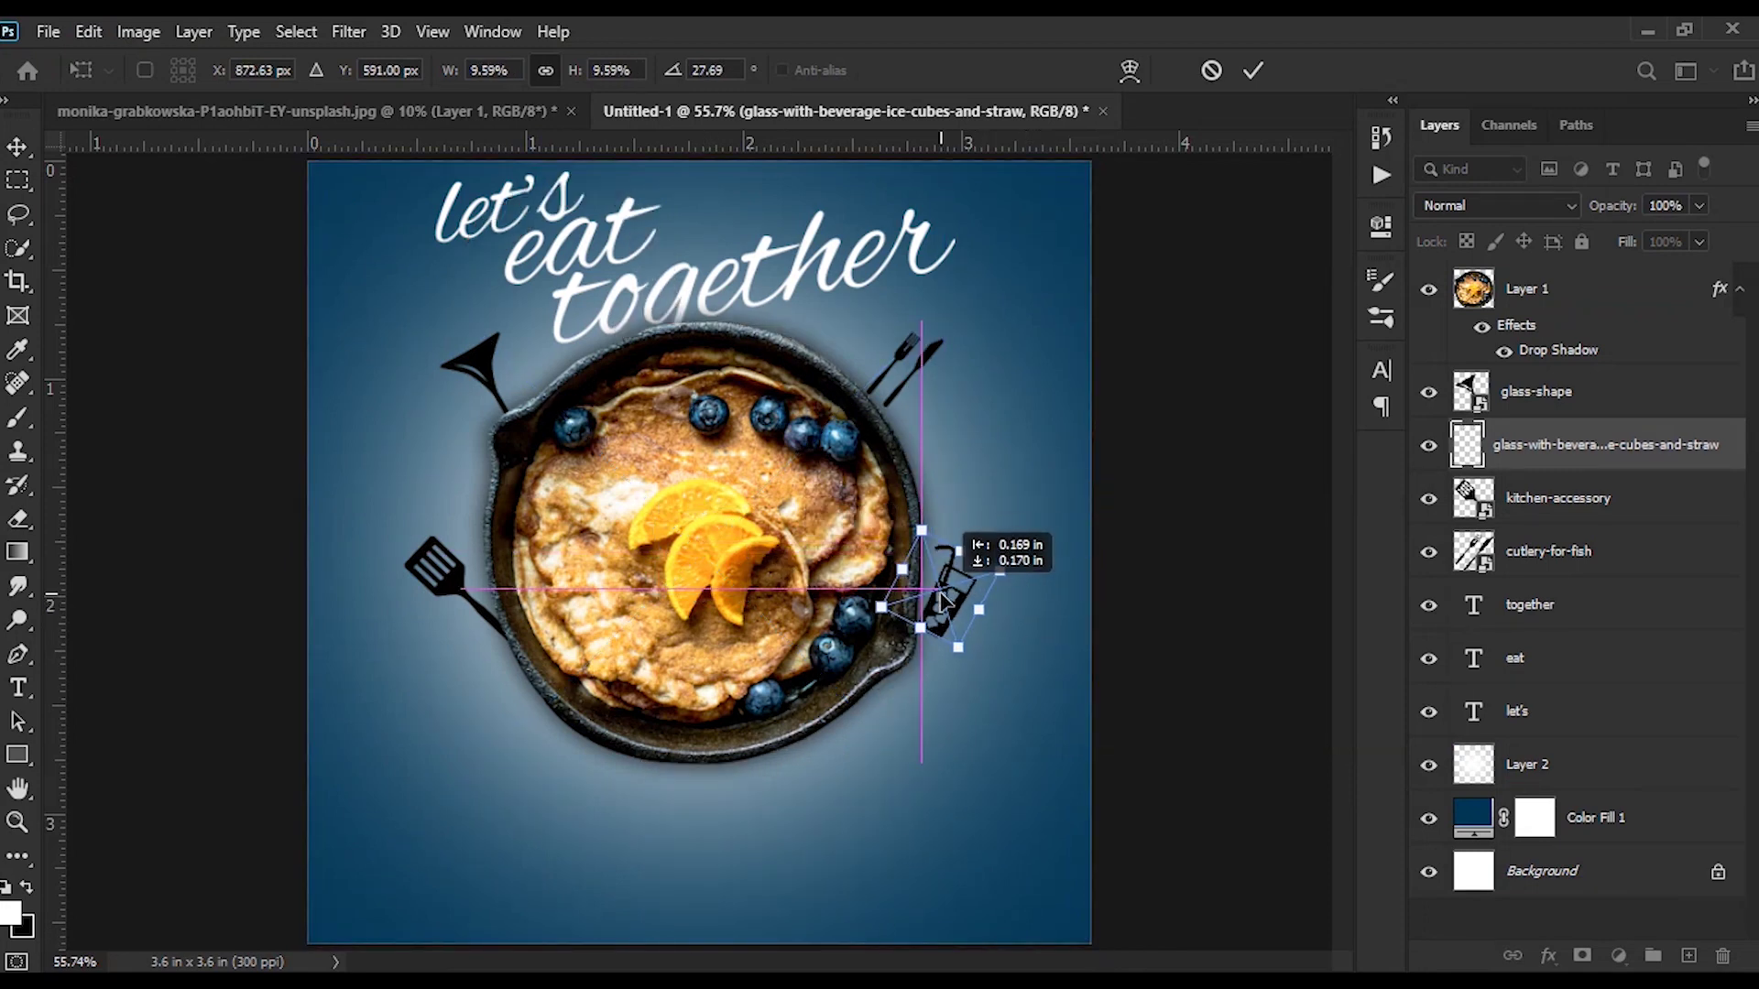
{"action": "key", "text": "Return"}
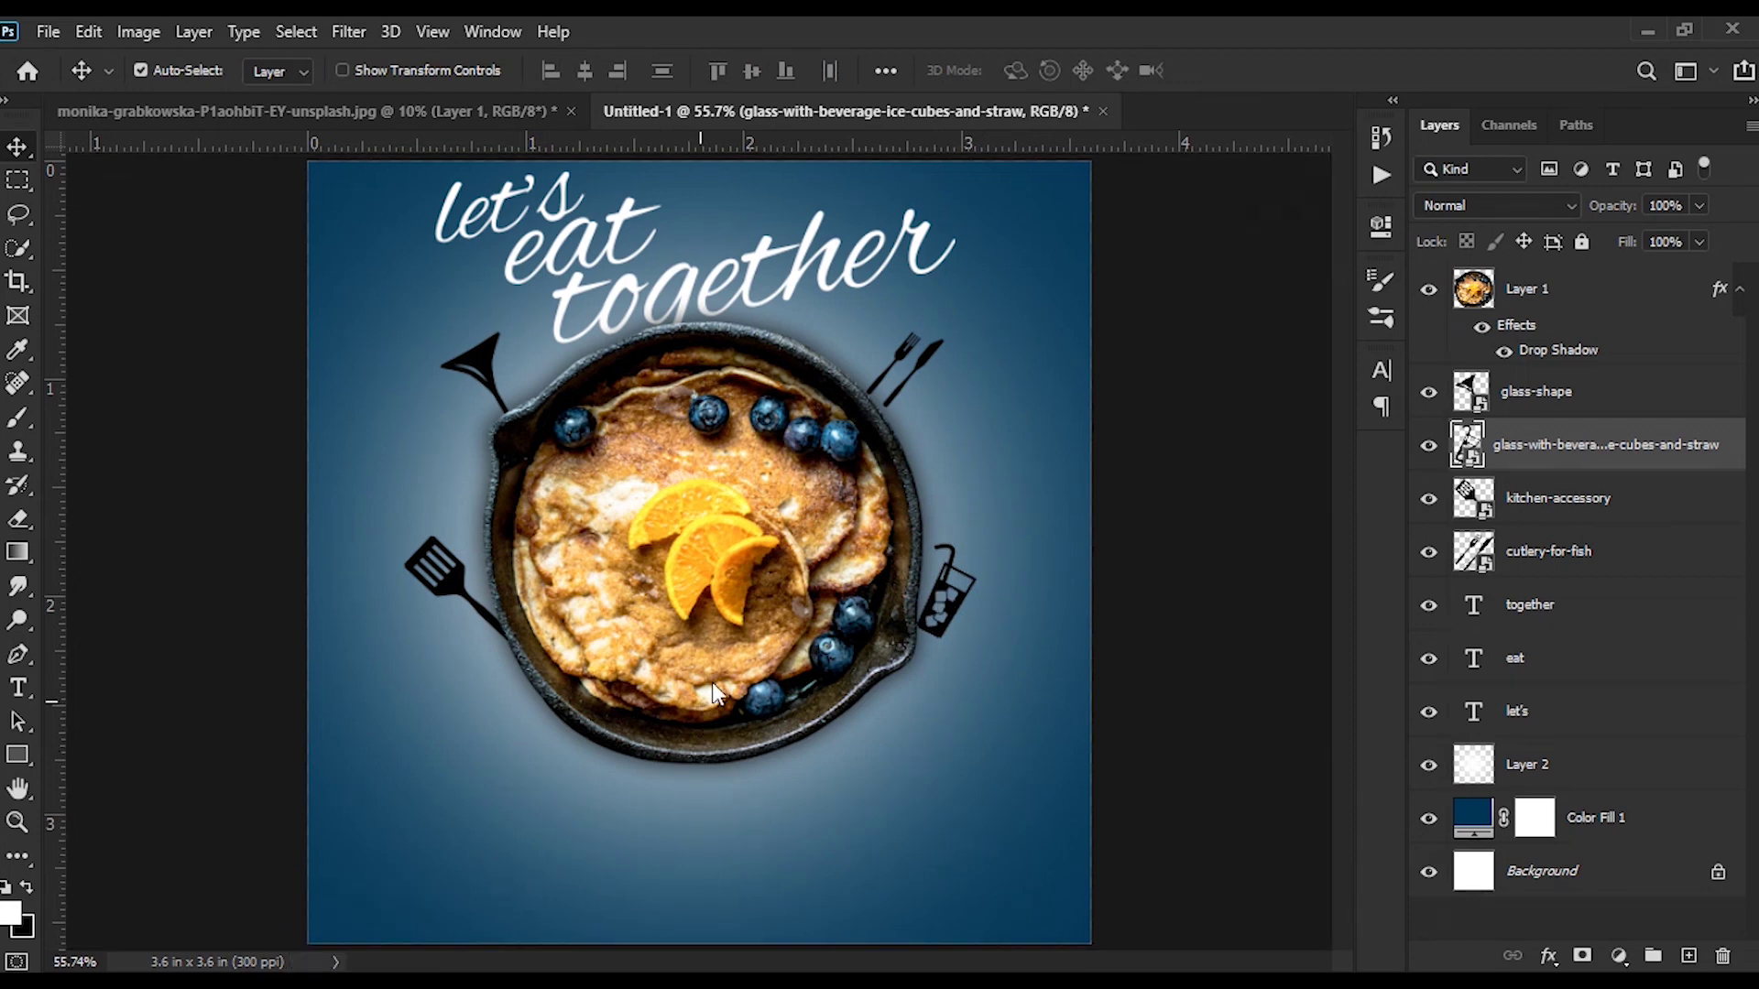
Step: Shrink the frying-pan silhouette to about 12%, rotate it under the skillet, and add empty Layer 3
{"action": "left_click_drag", "start_coordinate": [1090, 944], "coordinate": [756, 609]}
{"action": "mouse_move", "coordinate": [870, 578]}
{"action": "left_mouse_down"}
{"action": "mouse_move", "coordinate": [621, 753]}
{"action": "mouse_move", "coordinate": [537, 884]}
{"action": "left_mouse_up"}
{"action": "mouse_move", "coordinate": [668, 910]}
{"action": "left_mouse_down"}
{"action": "mouse_move", "coordinate": [646, 941]}
{"action": "mouse_move", "coordinate": [572, 938]}
{"action": "left_mouse_up"}
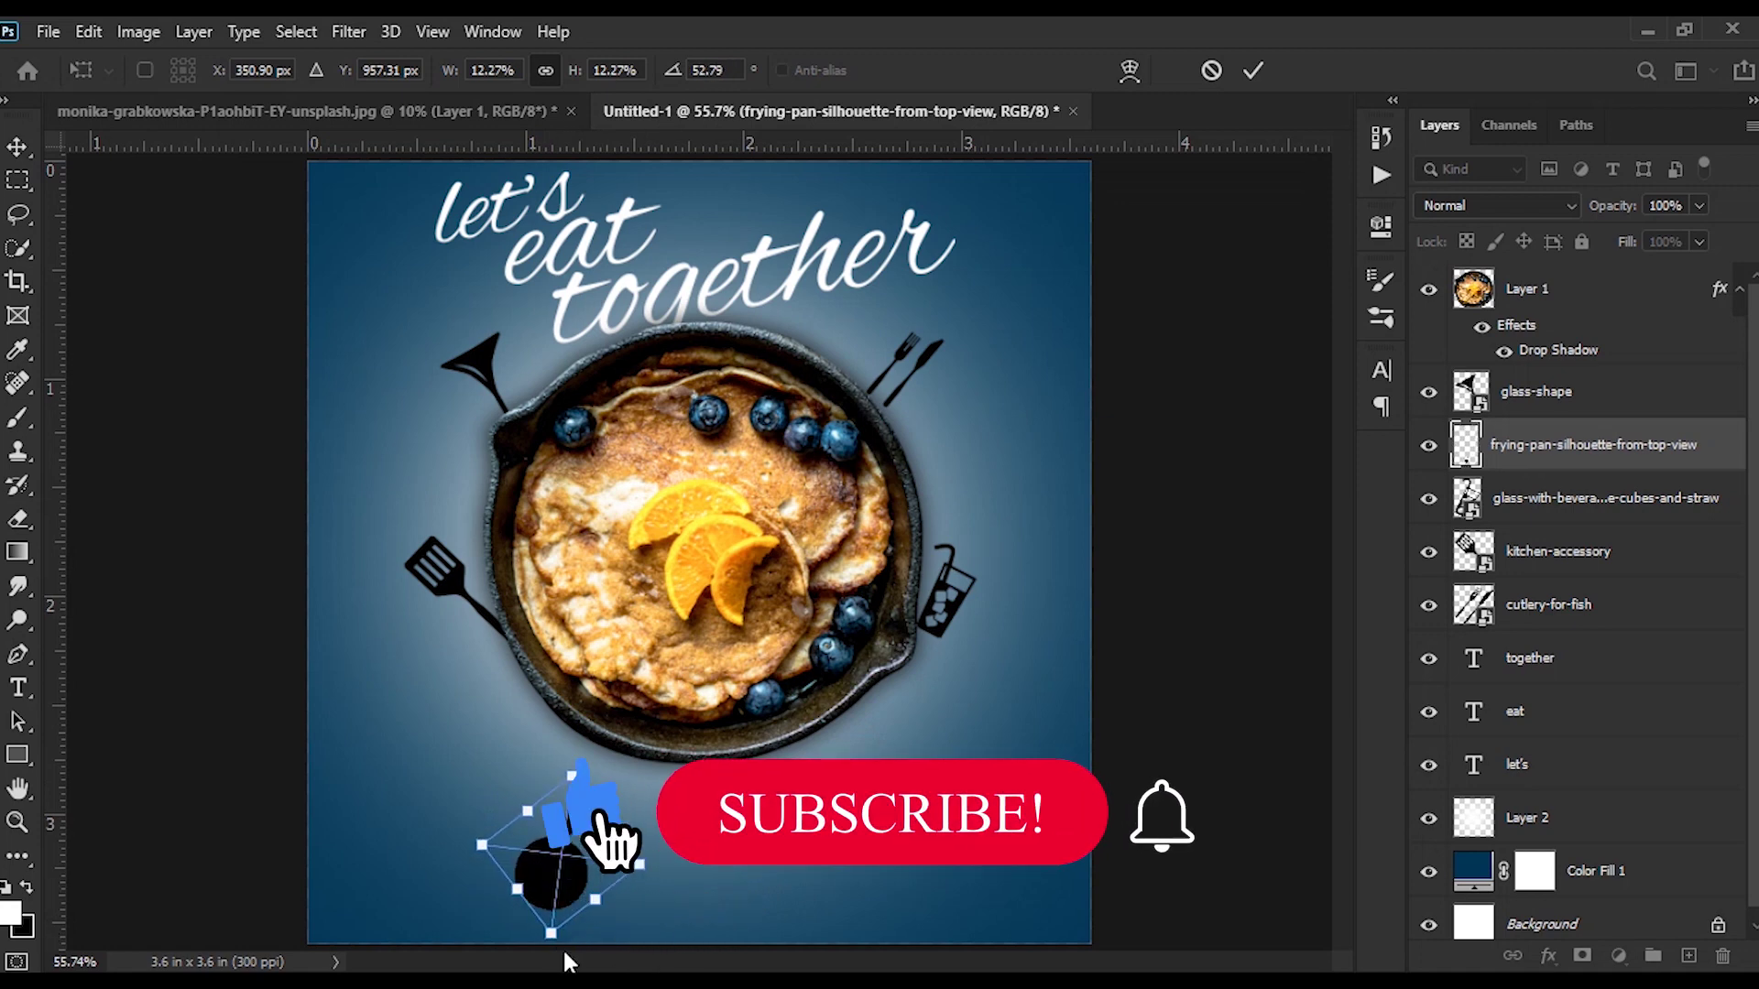
{"action": "left_click_drag", "start_coordinate": [572, 938], "coordinate": [606, 932]}
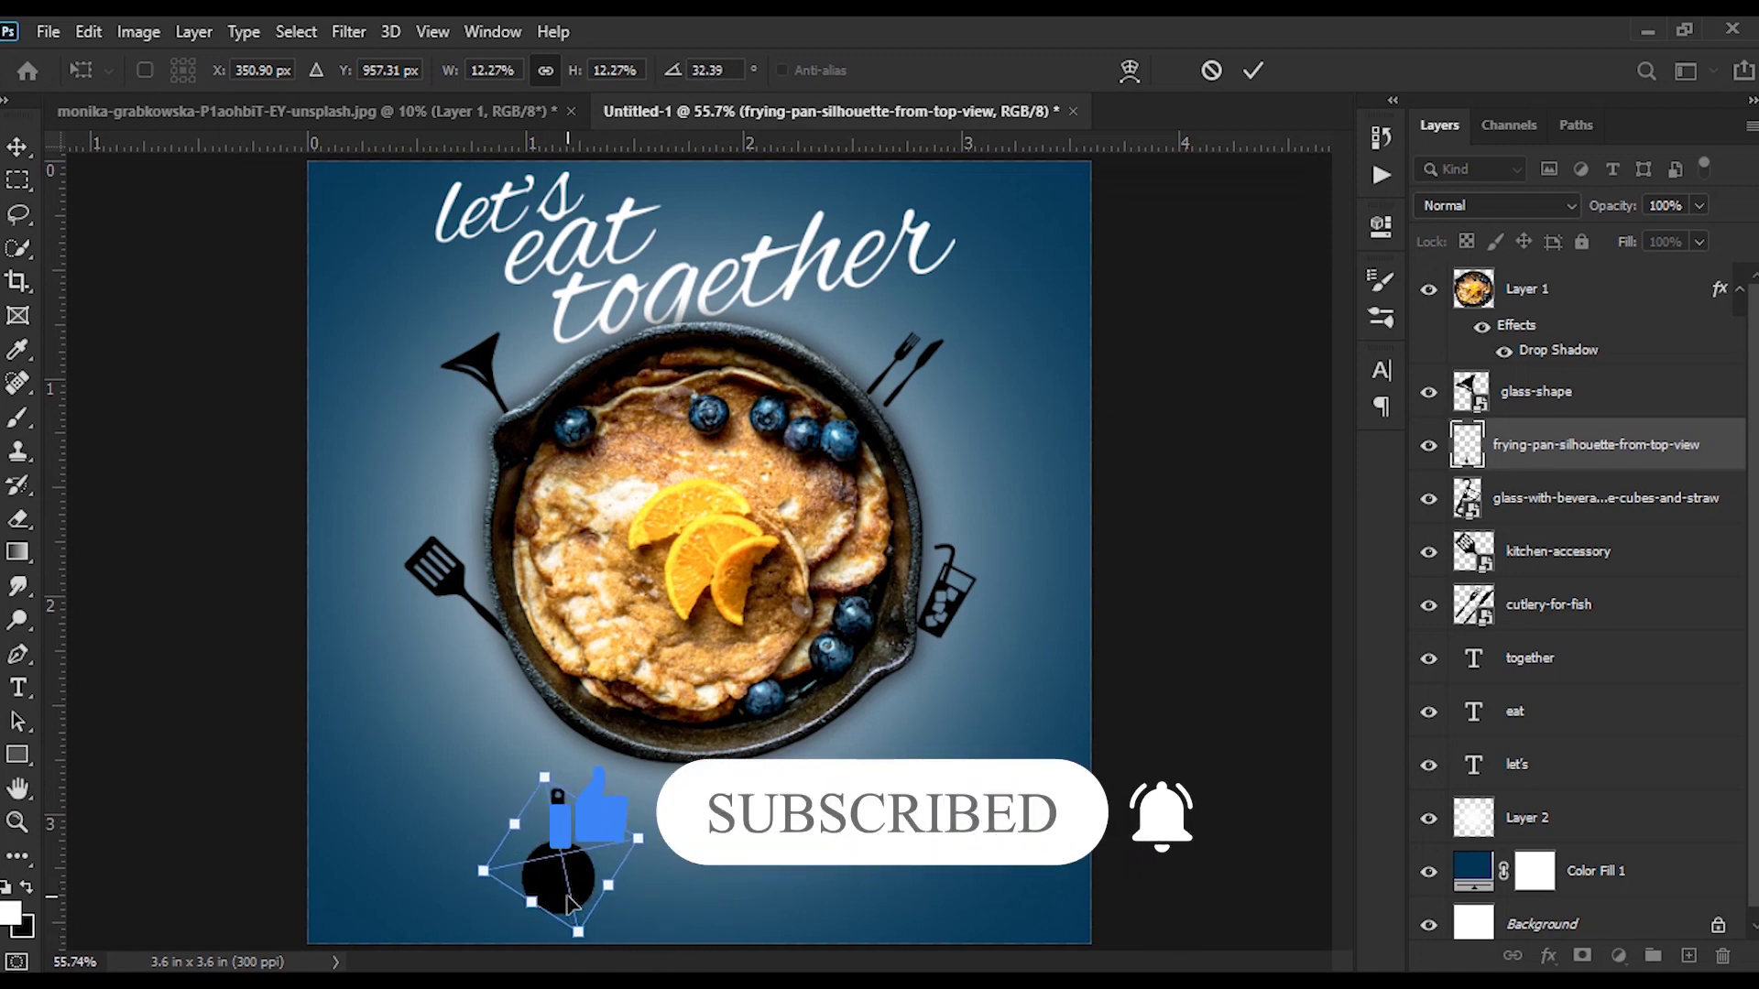
{"action": "left_click_drag", "start_coordinate": [559, 866], "coordinate": [766, 791]}
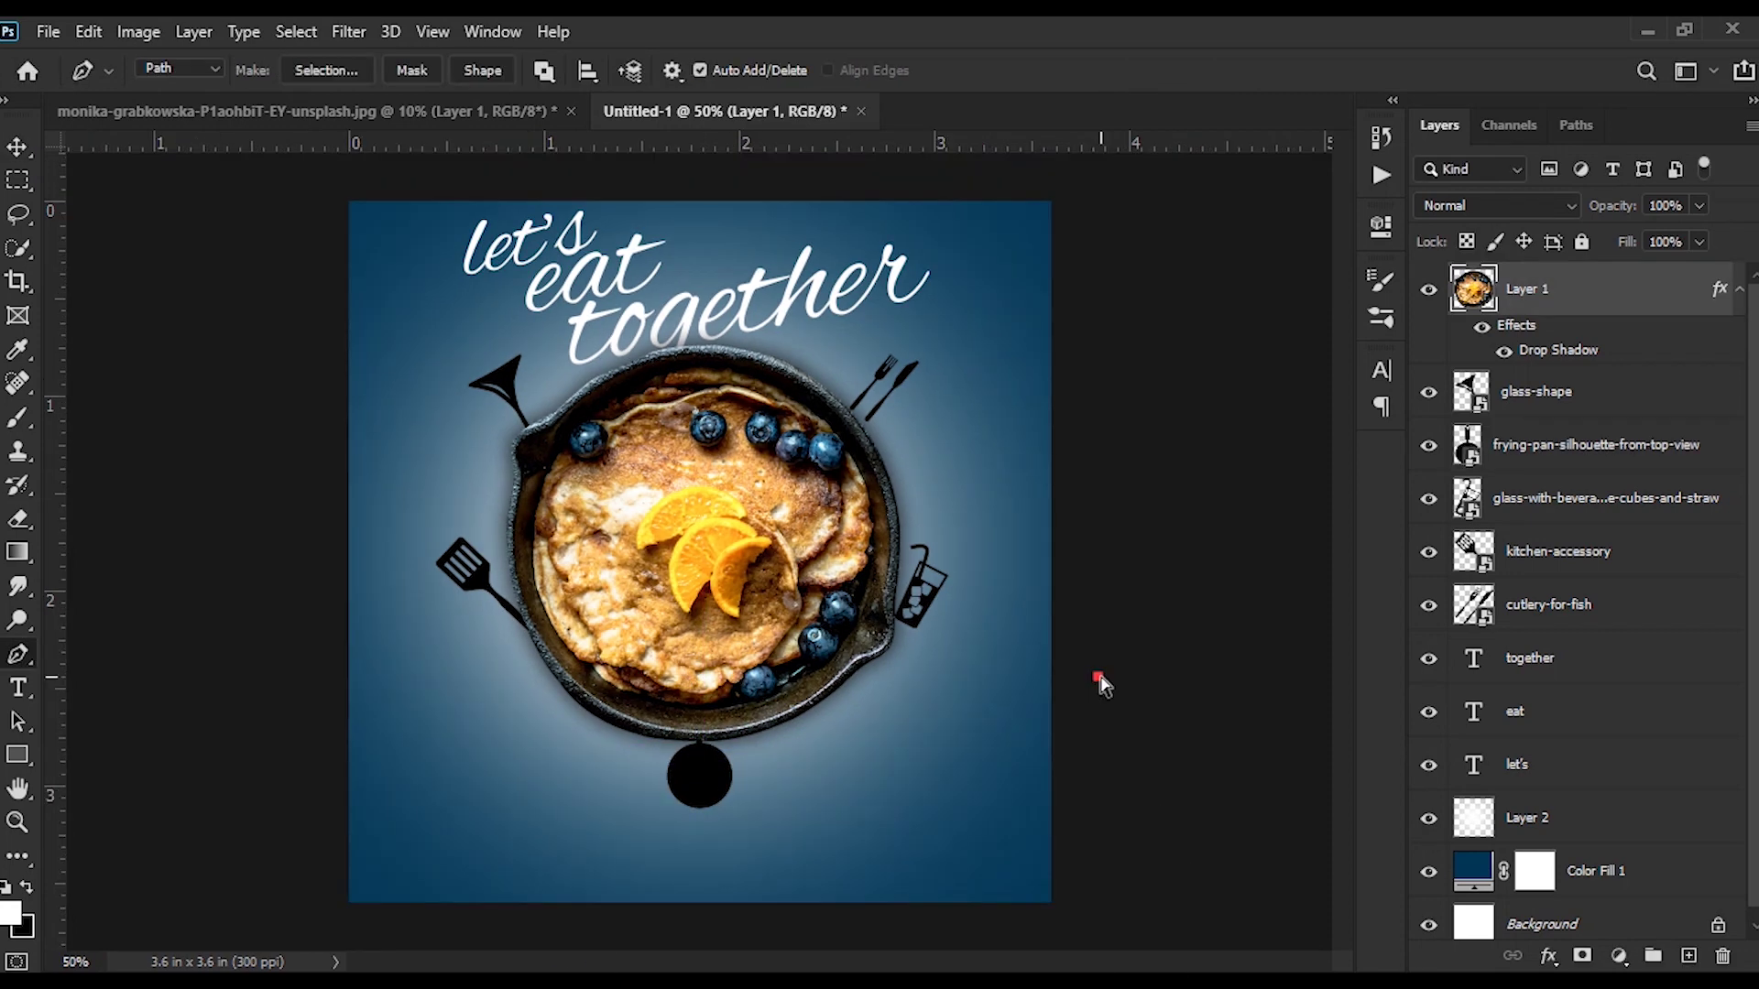
{"action": "key", "text": "ctrl+shift+n"}
{"action": "key", "text": "Return"}
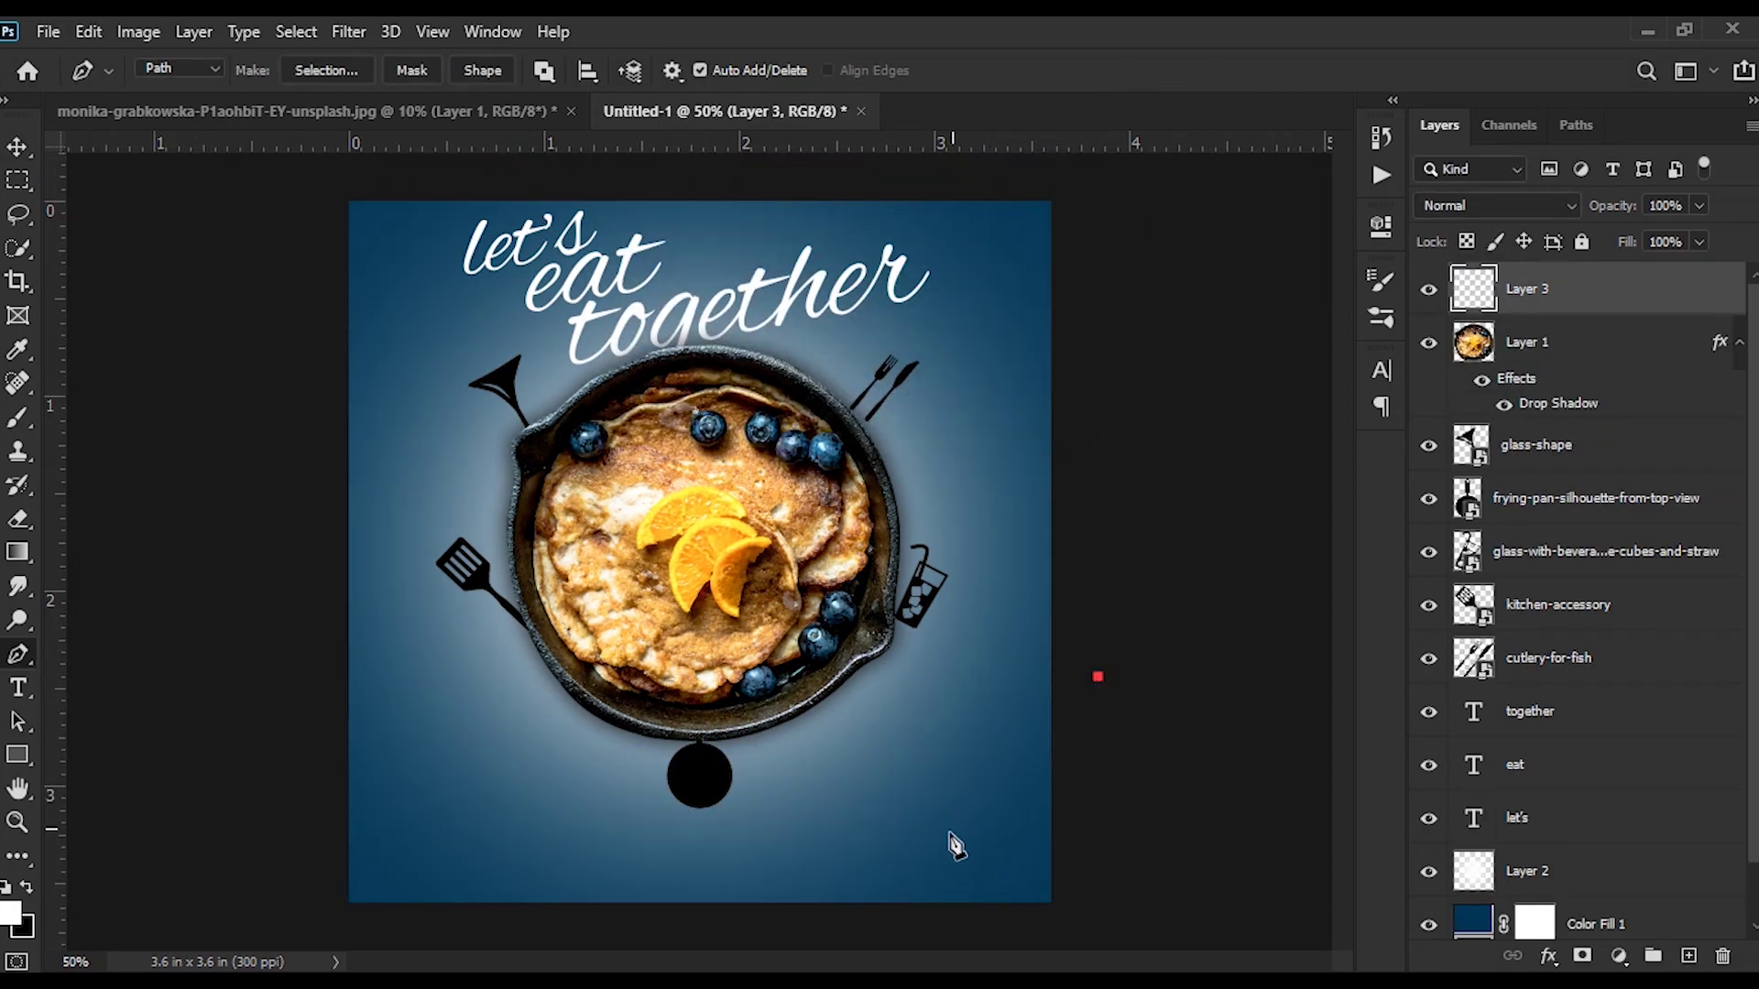
Step: Draw a closed curved path in the bottom-right corner and fill it white
{"action": "mouse_move", "coordinate": [851, 932]}
{"action": "left_mouse_down"}
{"action": "mouse_move", "coordinate": [855, 985]}
{"action": "mouse_move", "coordinate": [898, 988]}
{"action": "left_mouse_up"}
{"action": "left_click", "coordinate": [1118, 933]}
{"action": "left_click", "coordinate": [1097, 676]}
{"action": "key", "text": "ctrl+Return"}
{"action": "key", "text": "alt+BackSpace"}
{"action": "key", "text": "ctrl+d"}
Step: Scale the skillet and all icon layers together to about 95%
{"action": "key", "text": "v"}
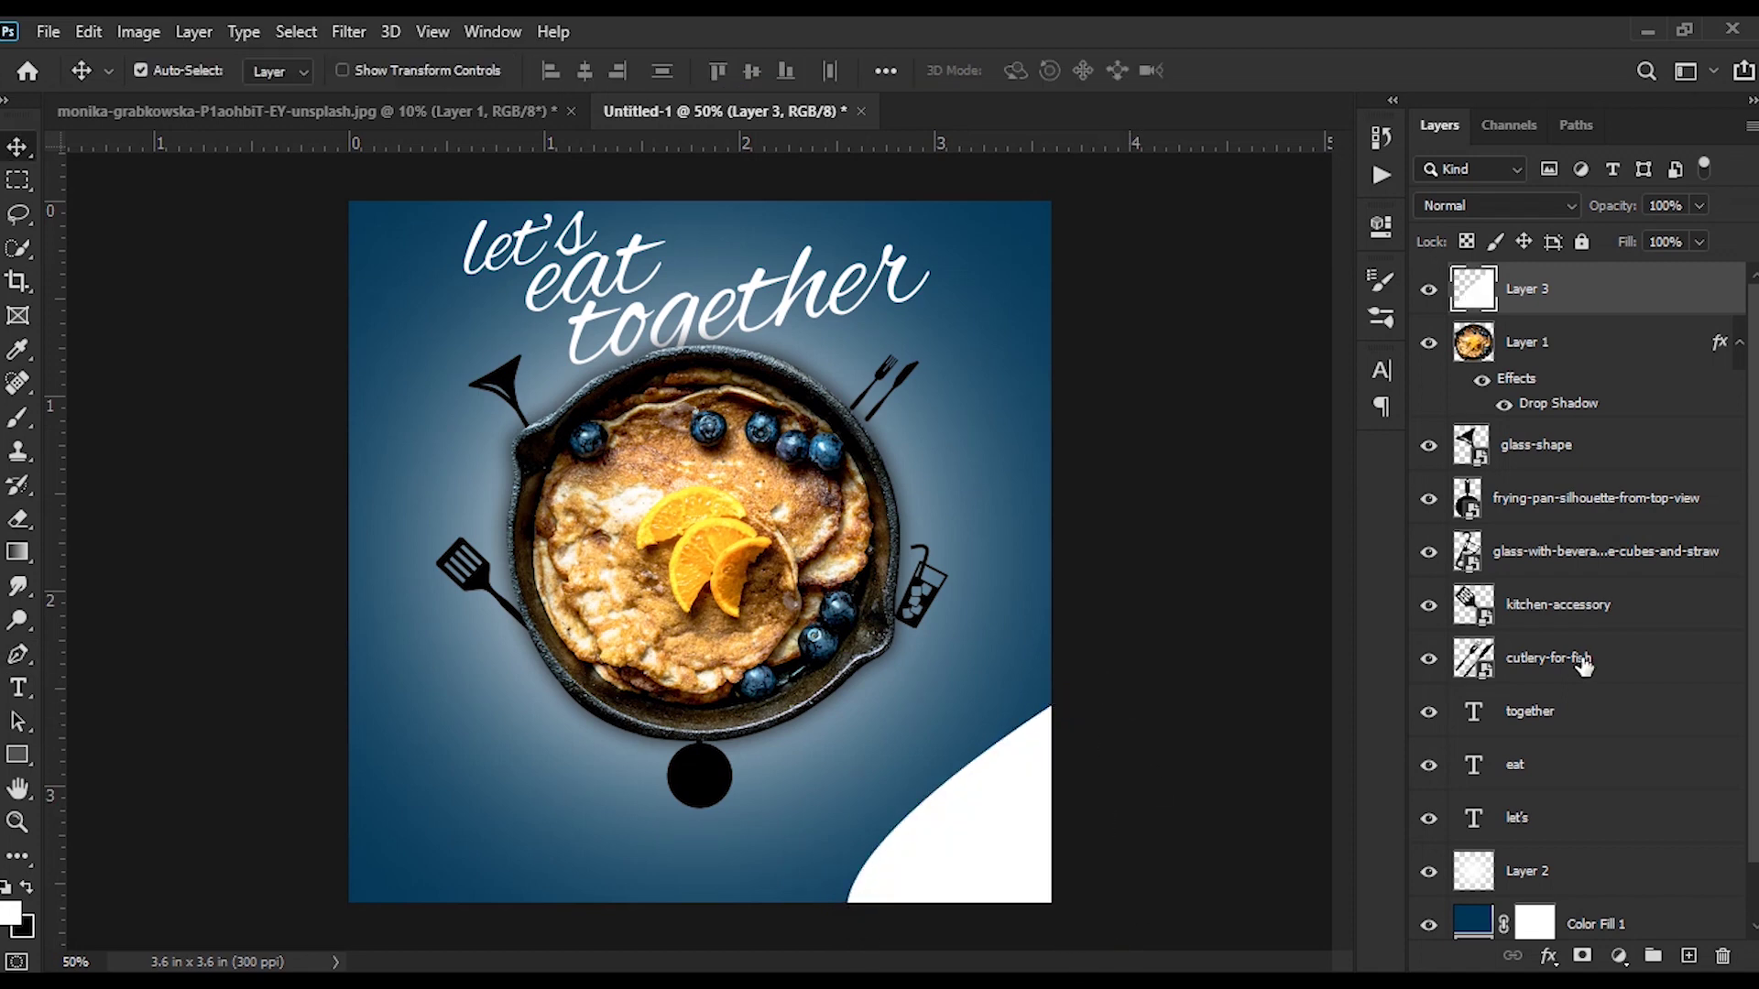
{"action": "left_click", "coordinate": [1583, 666]}
{"action": "left_click", "coordinate": [1582, 344], "text": "shift"}
{"action": "key", "text": "ctrl+t"}
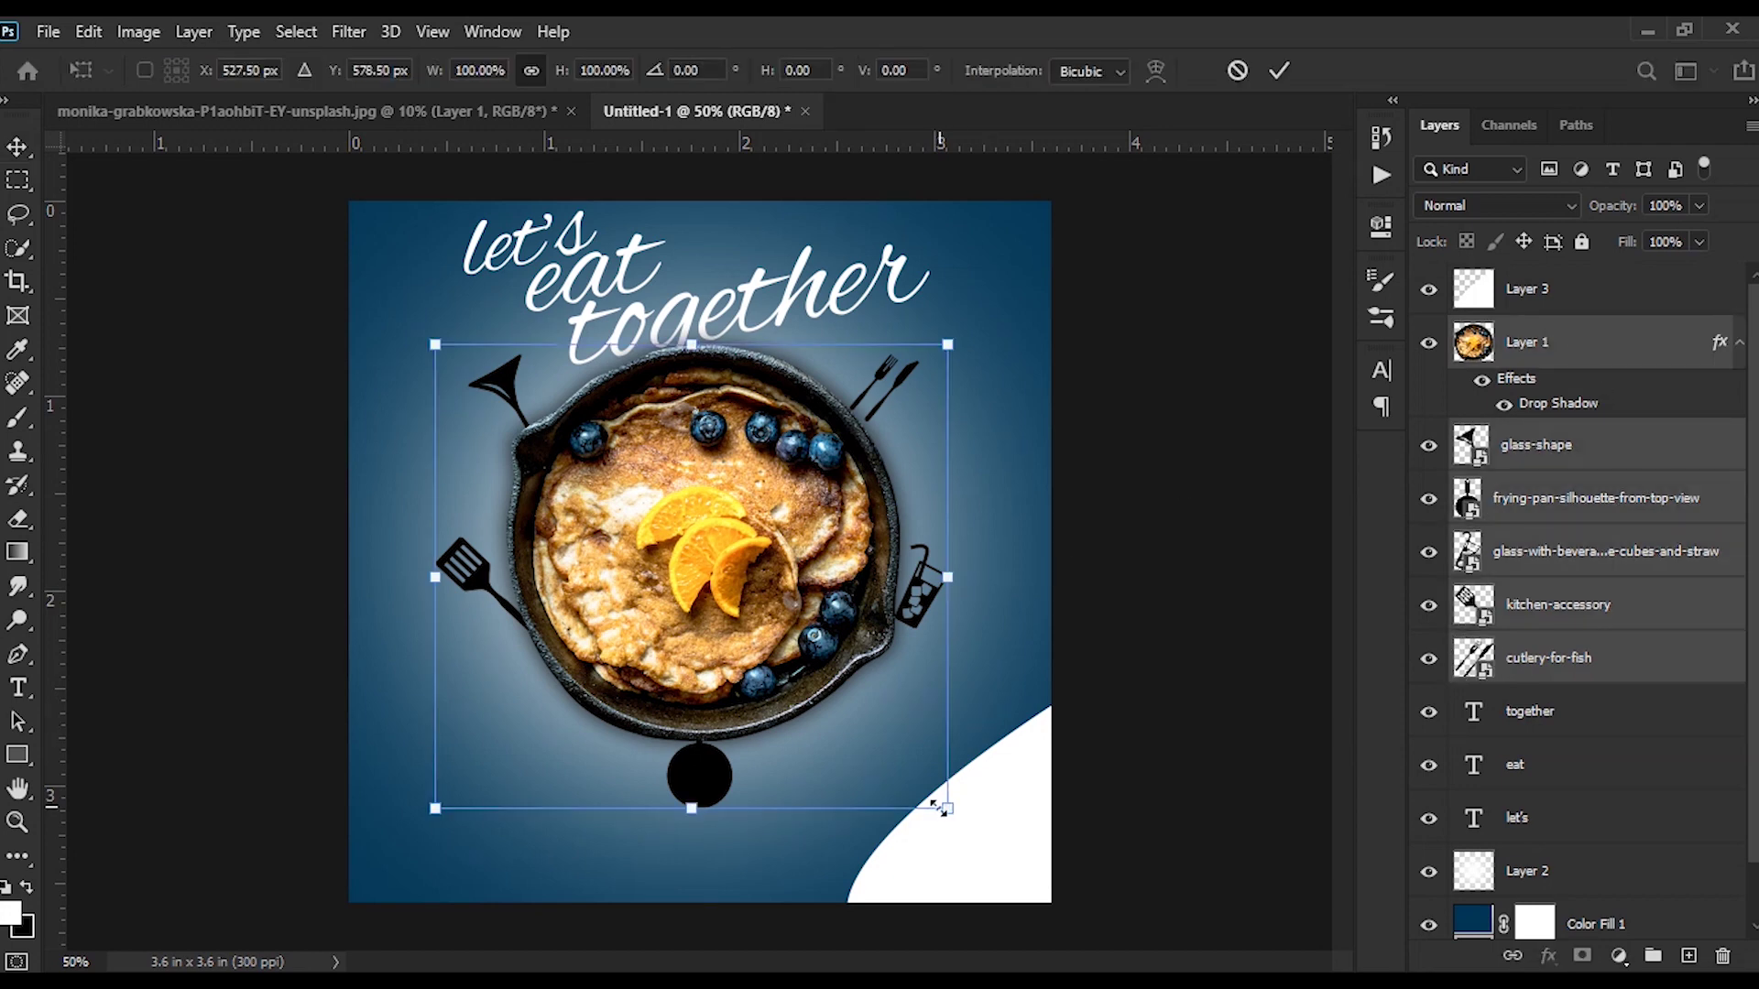
{"action": "left_click_drag", "start_coordinate": [947, 810], "coordinate": [931, 789]}
{"action": "key", "text": "Return"}
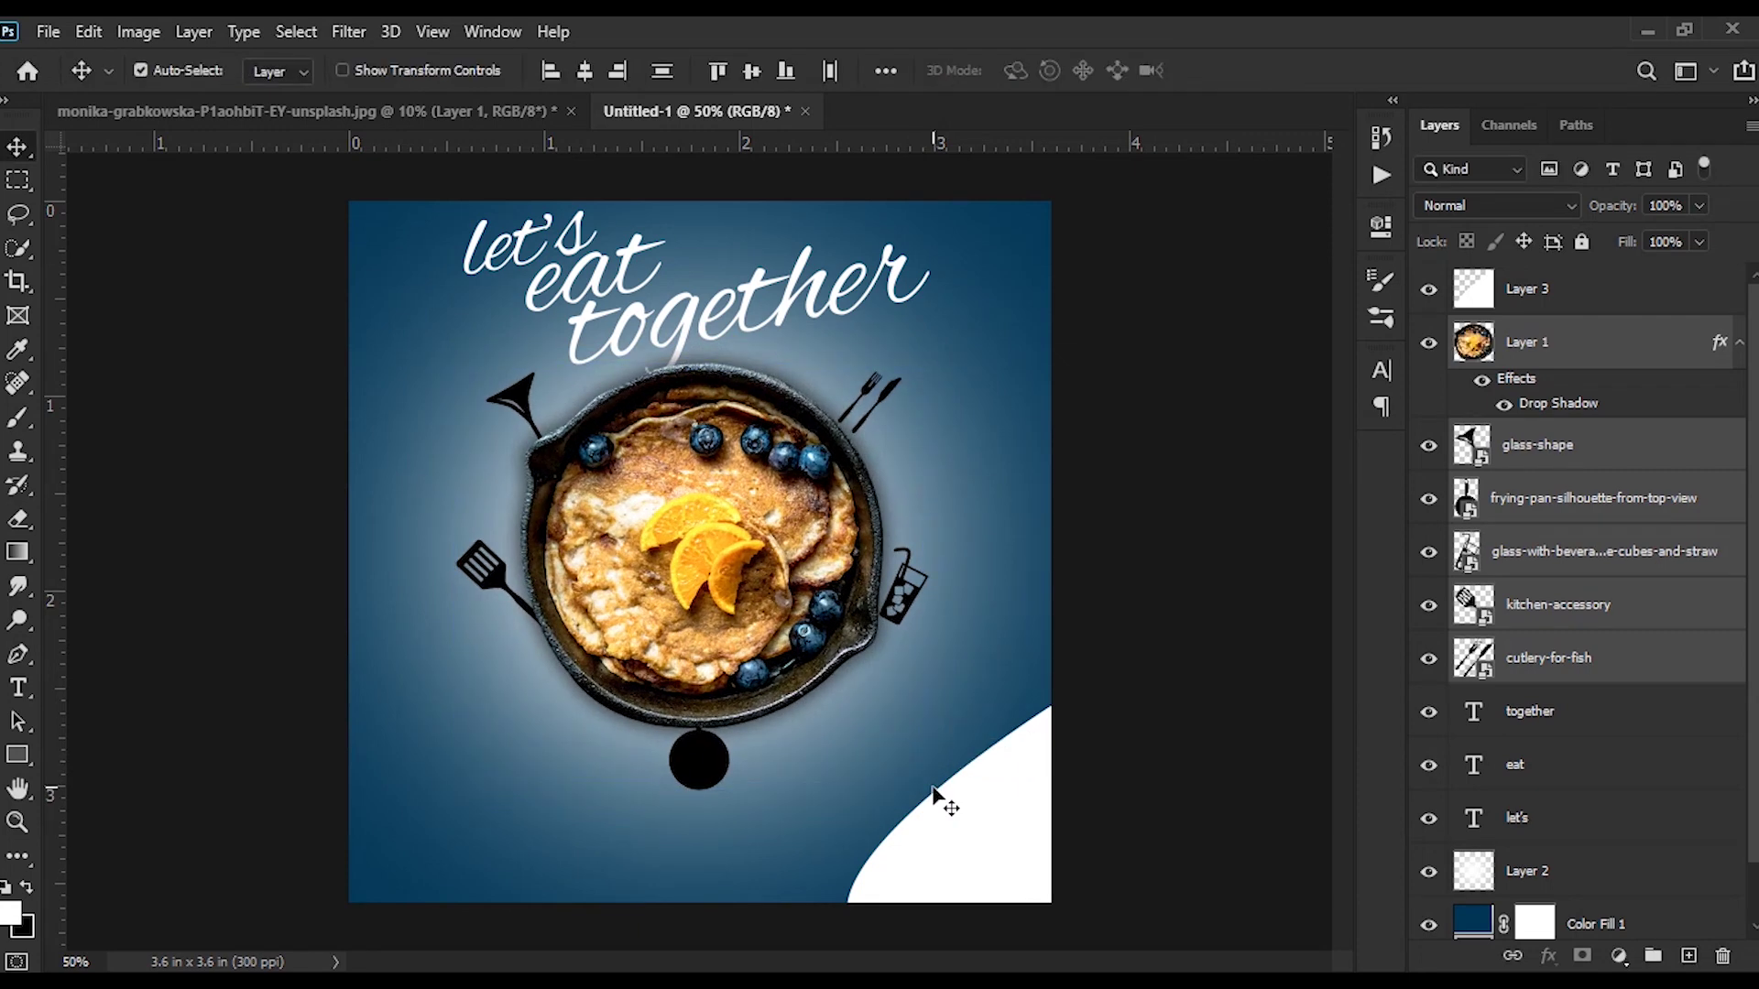
Step: Paint a white dry-brush stroke at the top-left on a new Layer 4
{"action": "left_click", "coordinate": [1630, 300]}
{"action": "key", "text": "ctrl+shift+alt+n"}
{"action": "key", "text": "b"}
{"action": "left_click_drag", "start_coordinate": [394, 247], "coordinate": [195, 50]}
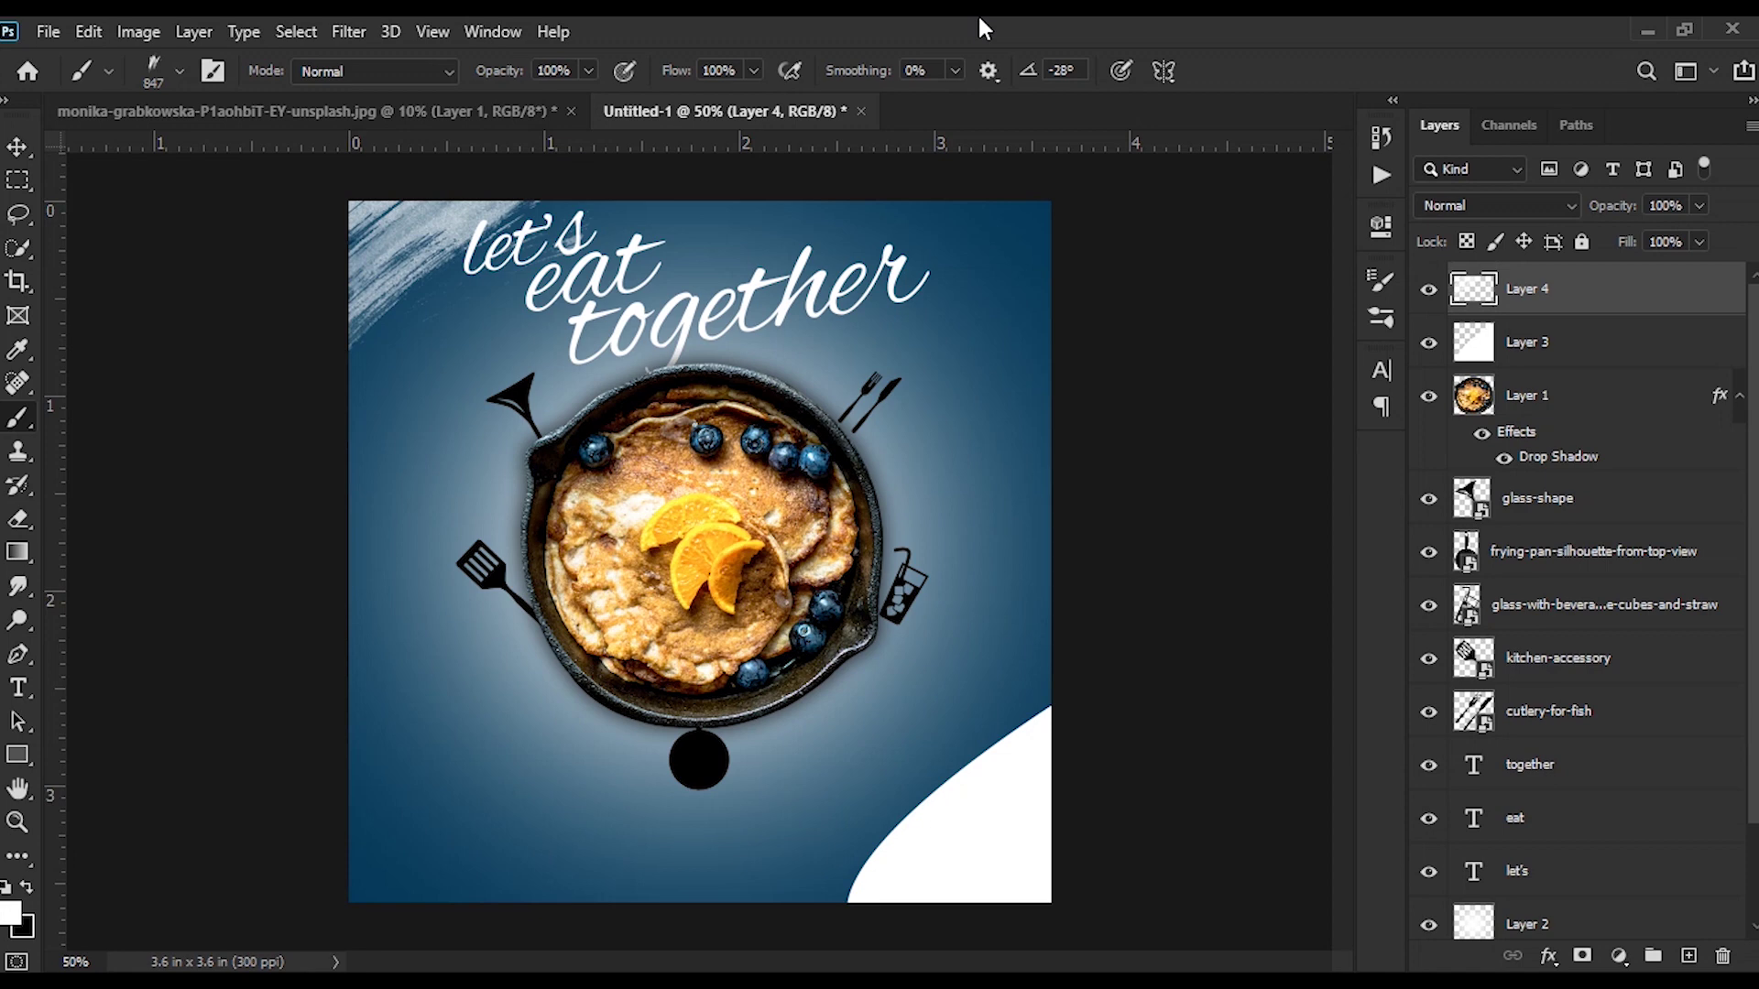
Step: Repaint the white top-left brush stroke and move its layer beneath the headline text
{"action": "key", "text": "ctrl+z"}
{"action": "left_click_drag", "start_coordinate": [410, 275], "coordinate": [235, 85]}
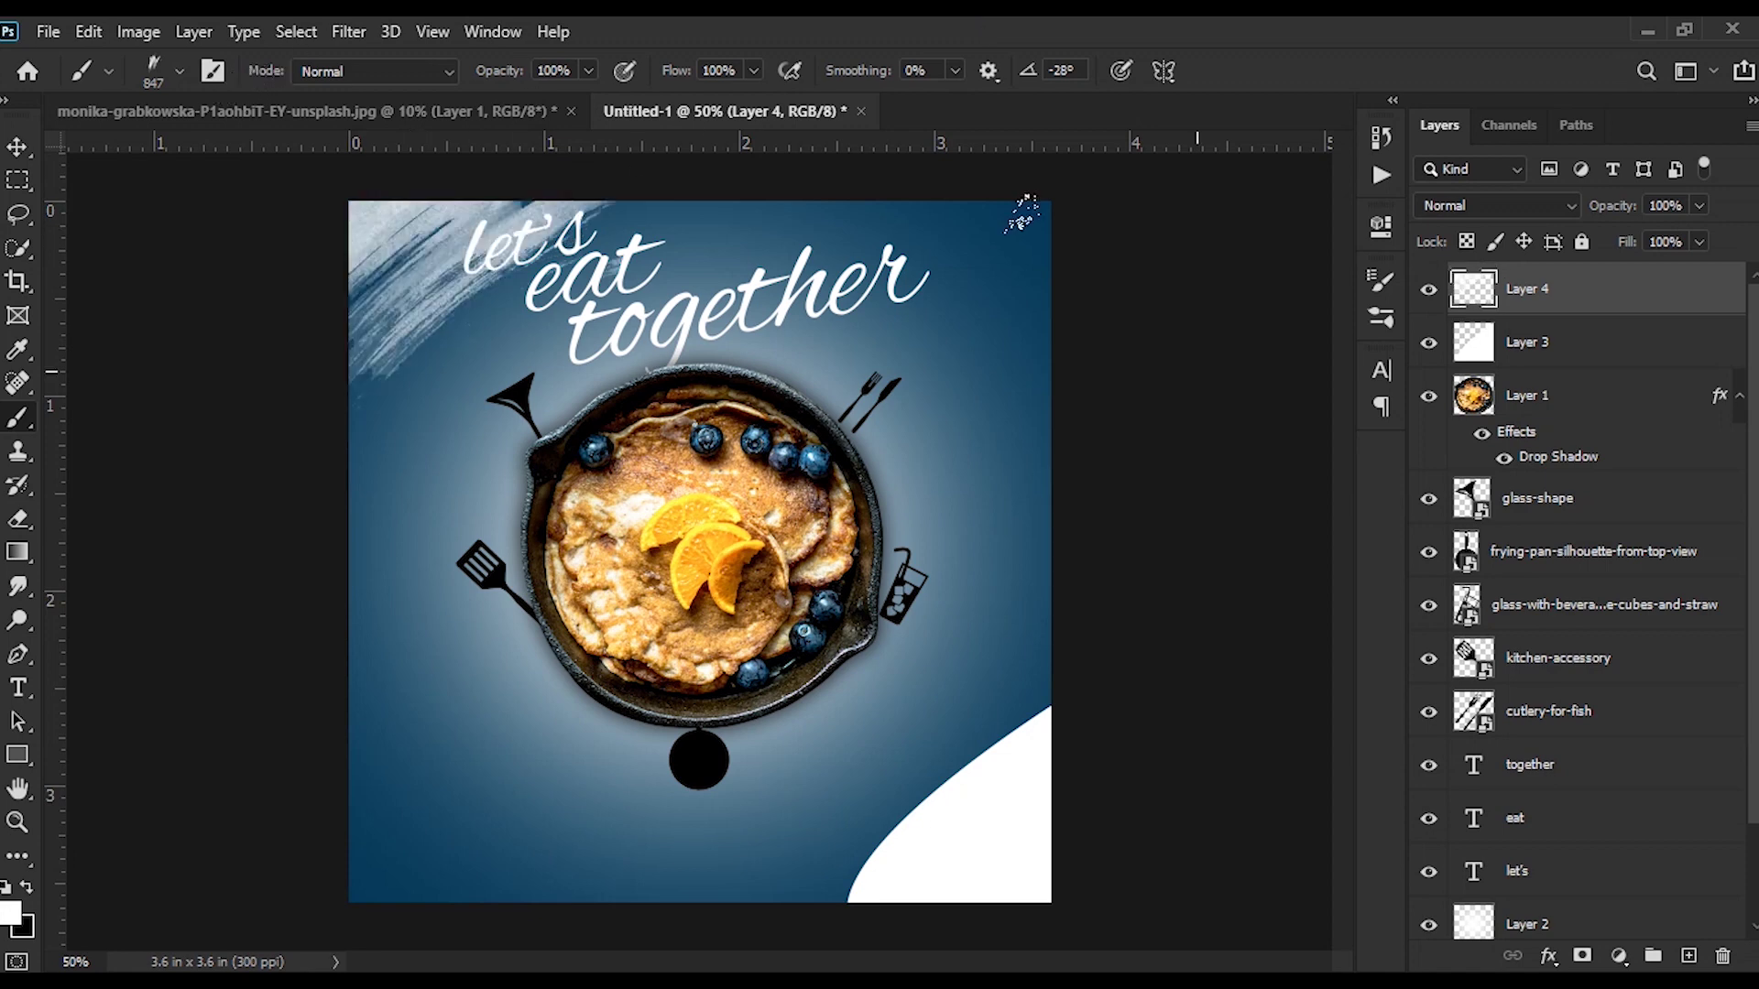
{"action": "left_click_drag", "start_coordinate": [1669, 297], "coordinate": [1644, 896]}
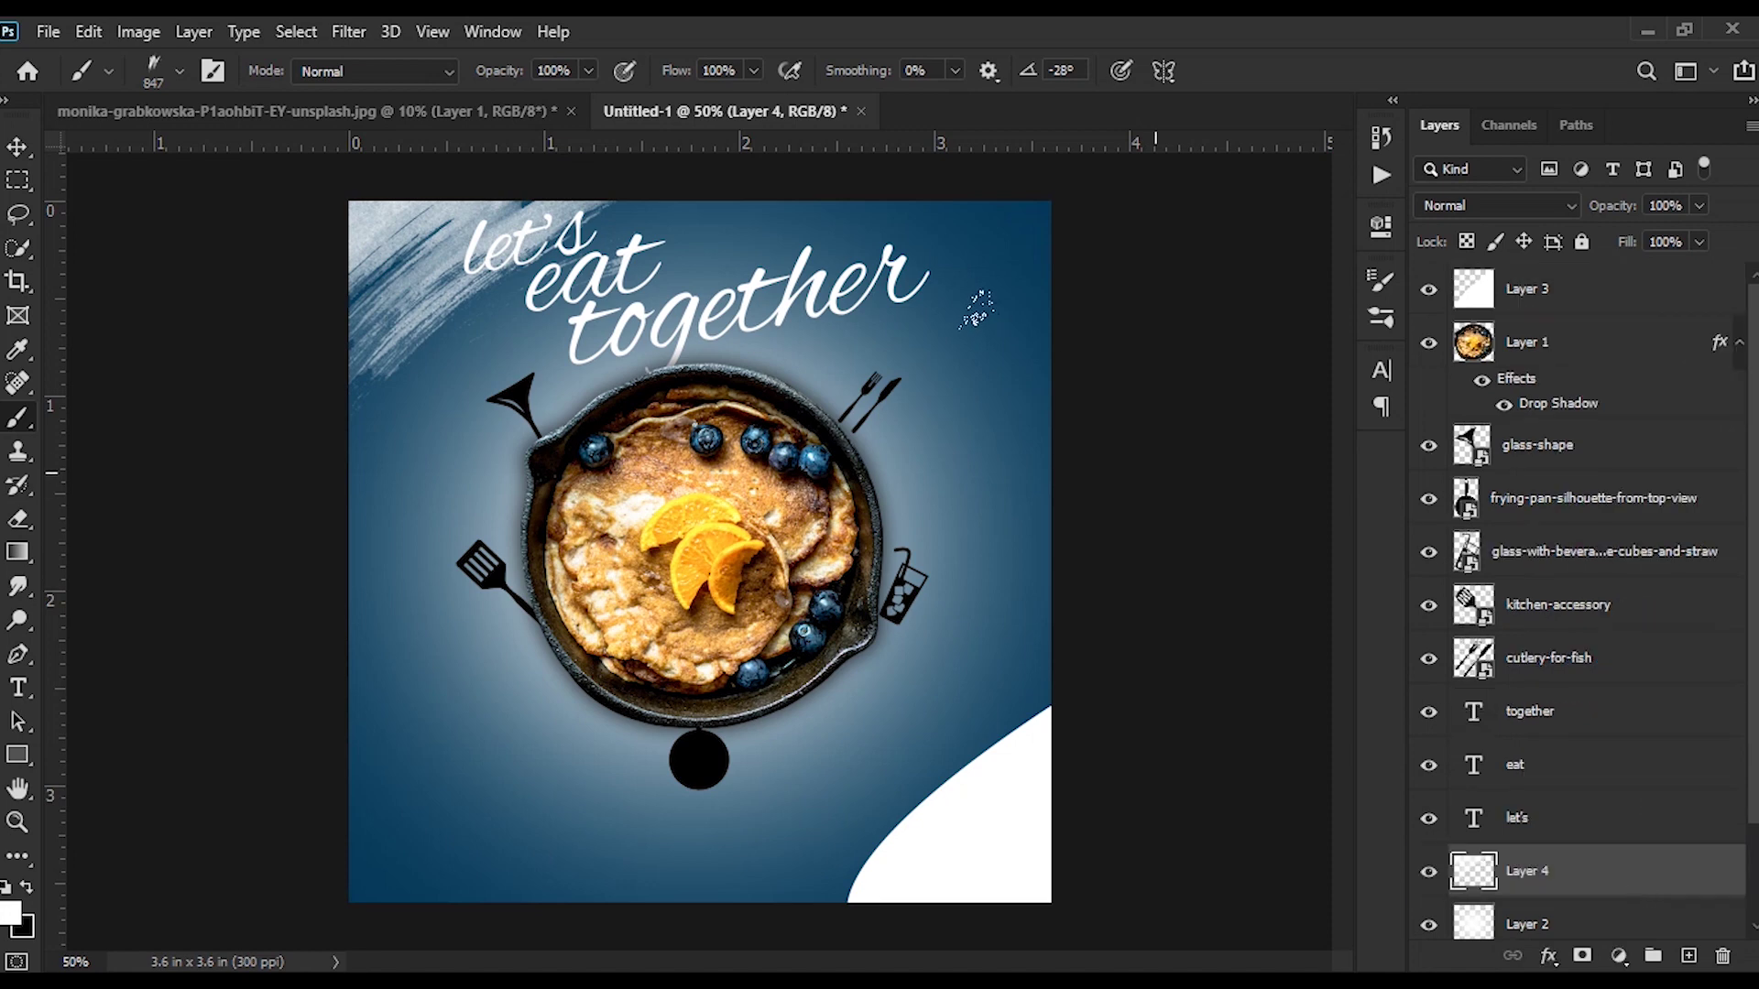
Step: Recolour the word 'eat' to orange-yellow ffb800 sampled from the orange slices
{"action": "key", "text": "t"}
{"action": "left_click", "coordinate": [1546, 772]}
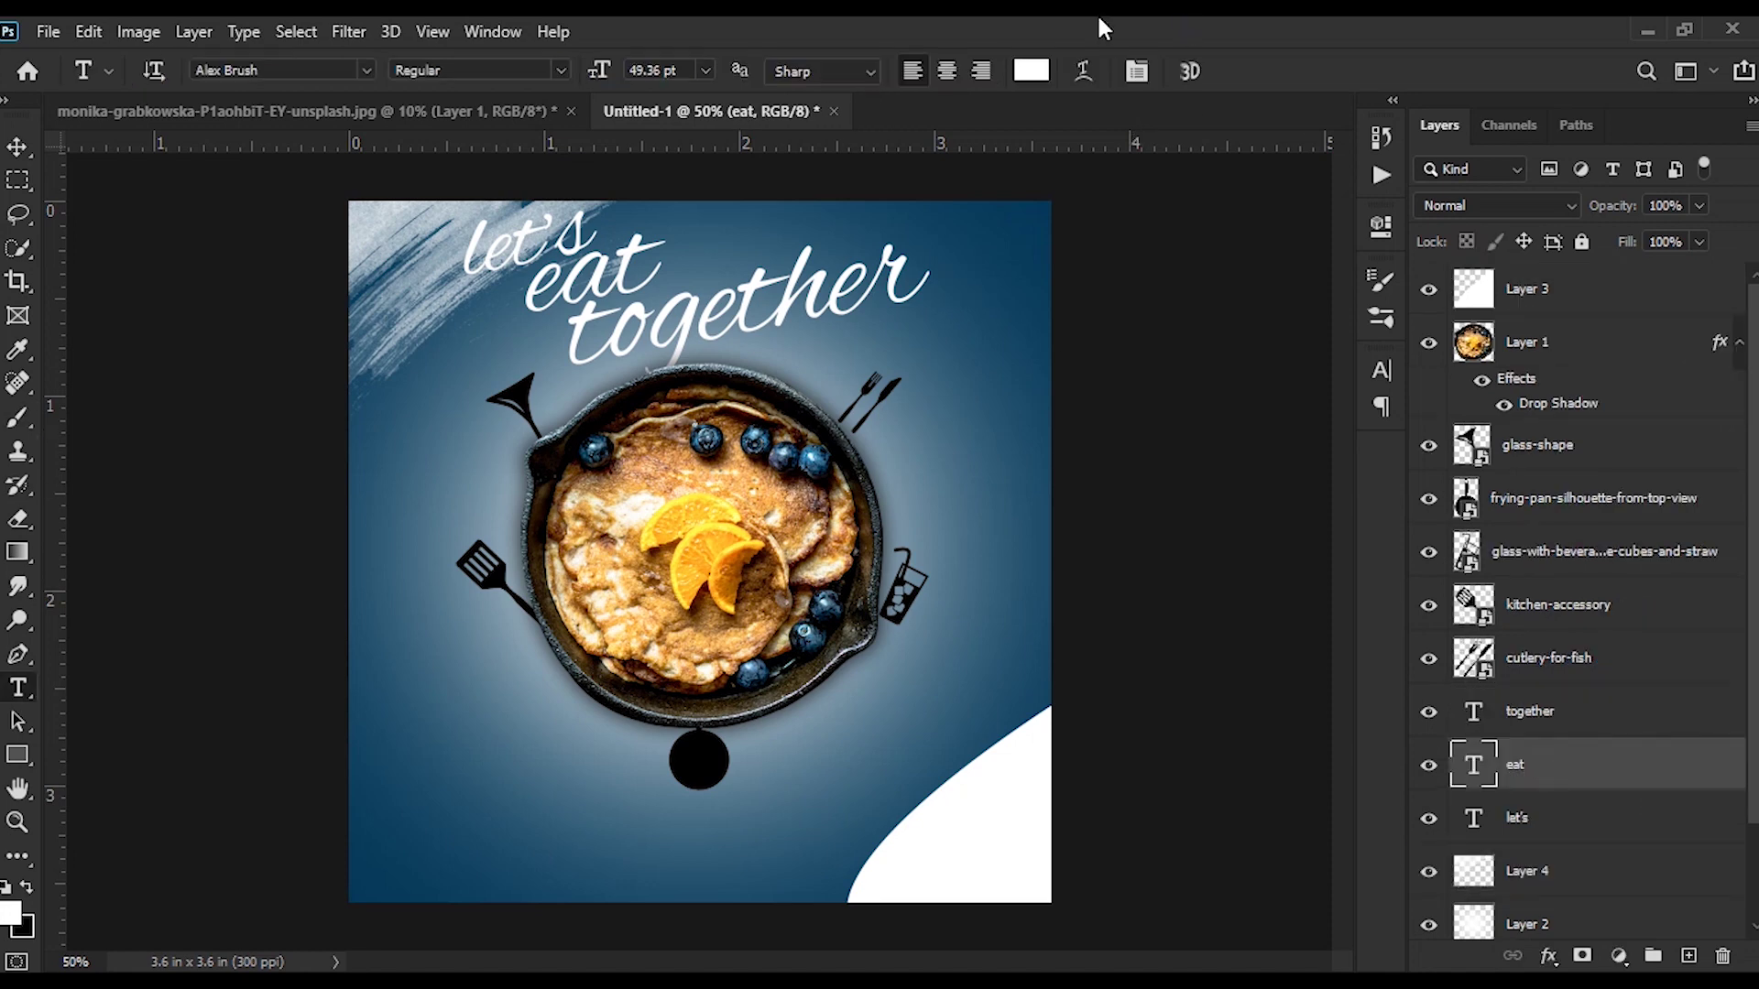
{"action": "left_click", "coordinate": [1031, 70]}
{"action": "left_click", "coordinate": [697, 520]}
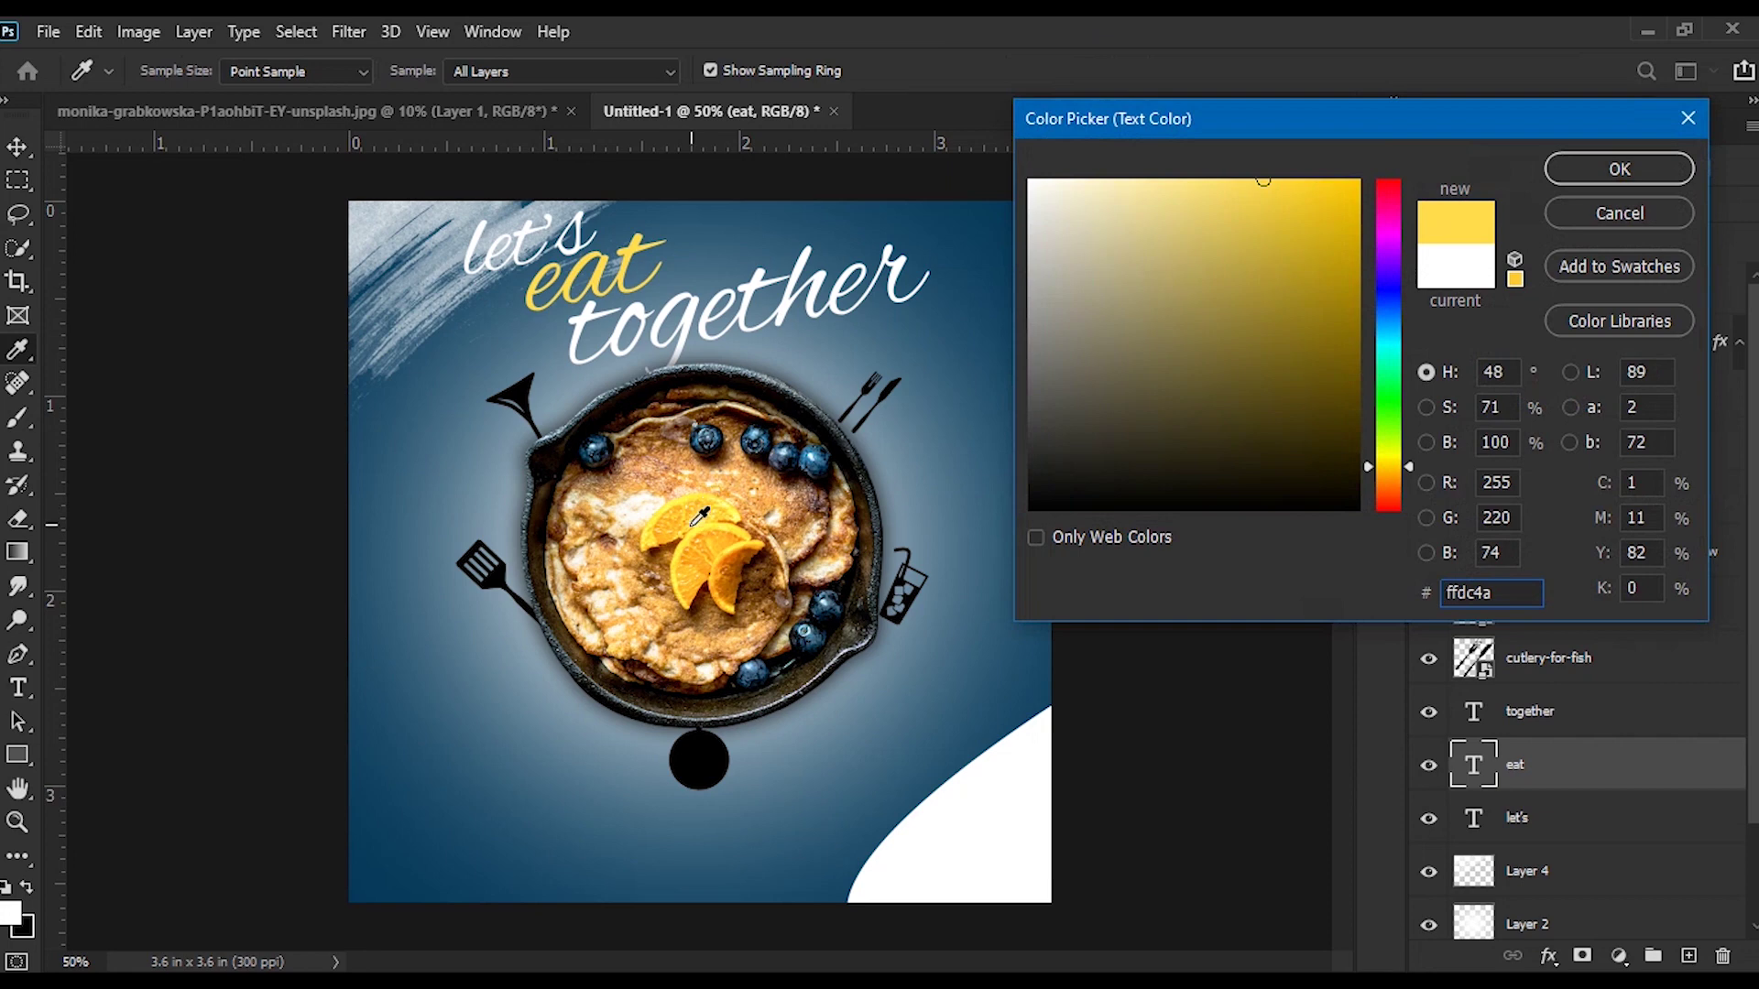
{"action": "left_click", "coordinate": [710, 536]}
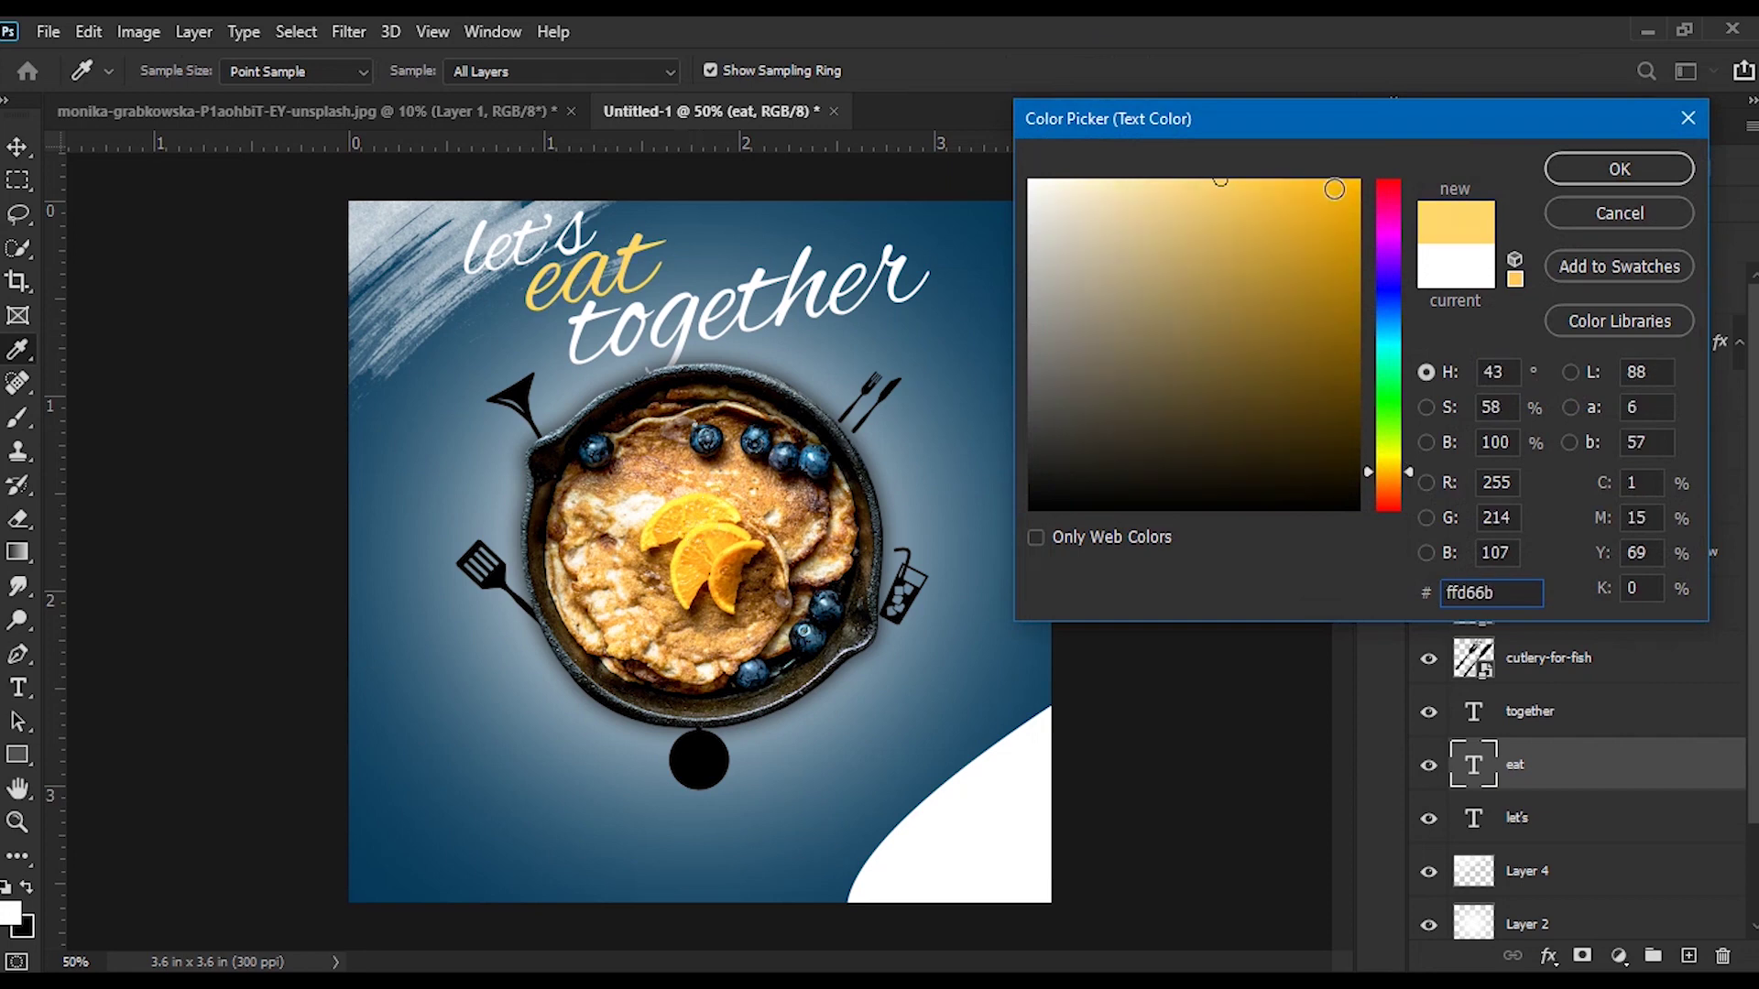
{"action": "left_click_drag", "start_coordinate": [1334, 190], "coordinate": [1443, 139]}
{"action": "left_click", "coordinate": [1619, 169]}
{"action": "left_click", "coordinate": [1538, 289]}
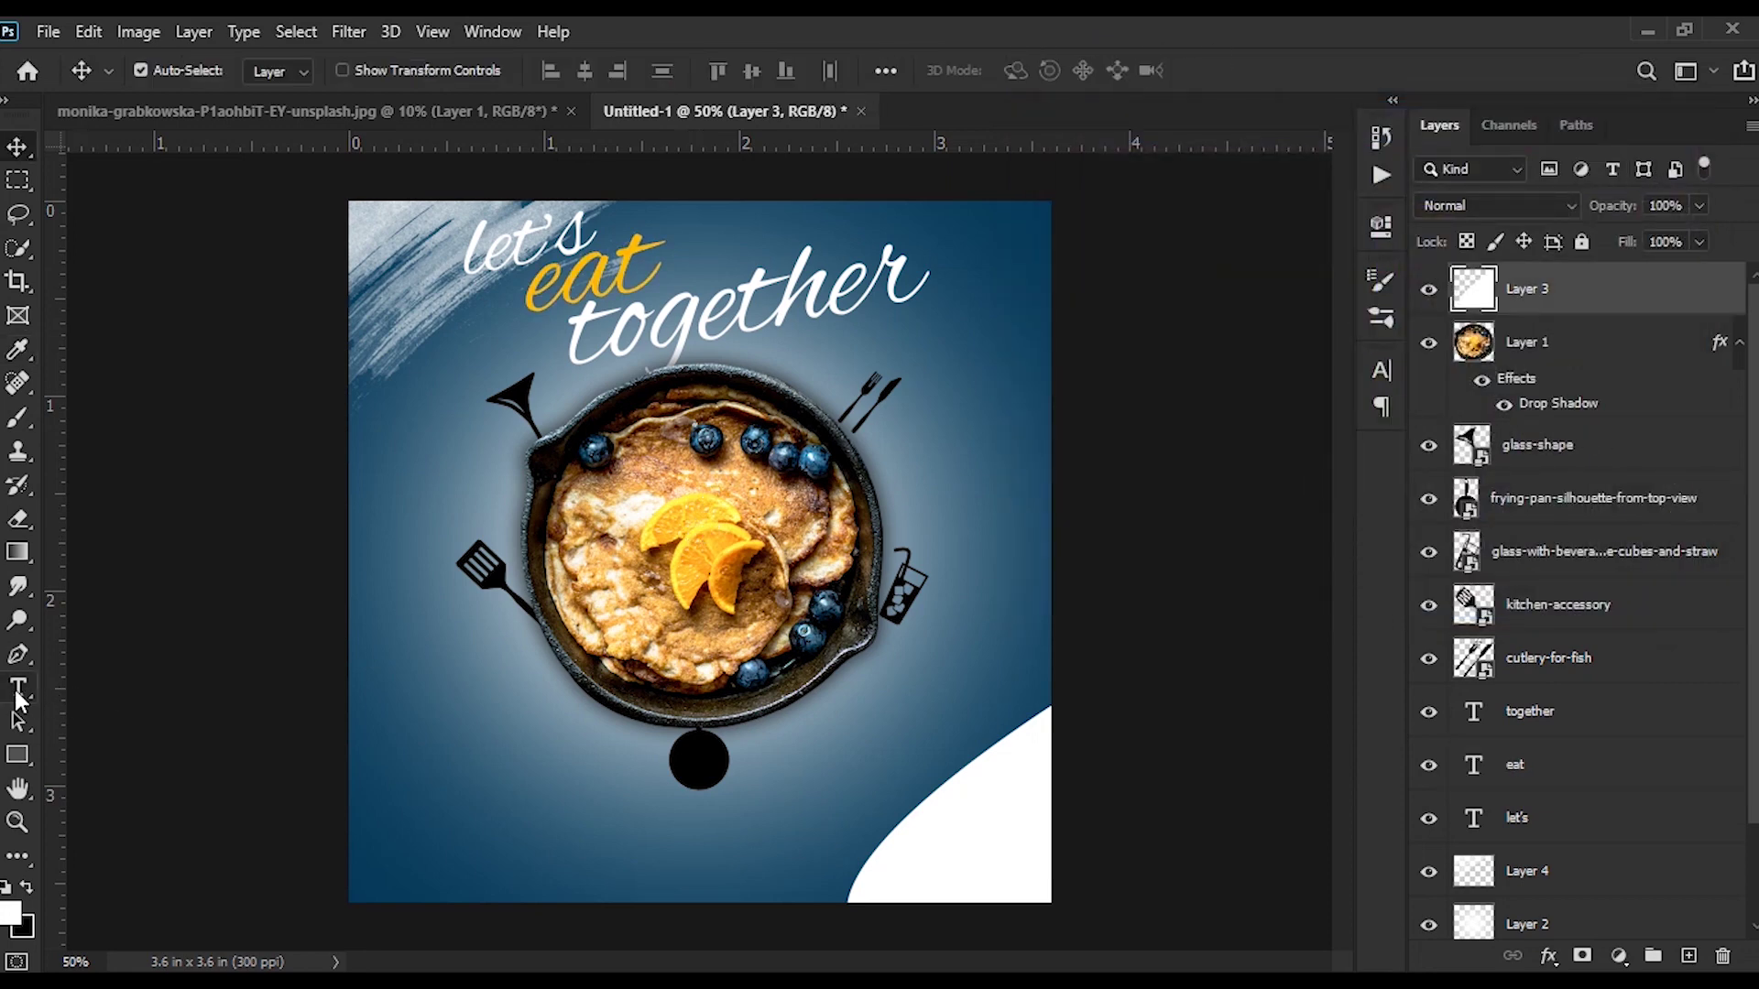
Step: Type 'book now' at the lower left and set its font to Gotham Medium
{"action": "left_click", "coordinate": [416, 790]}
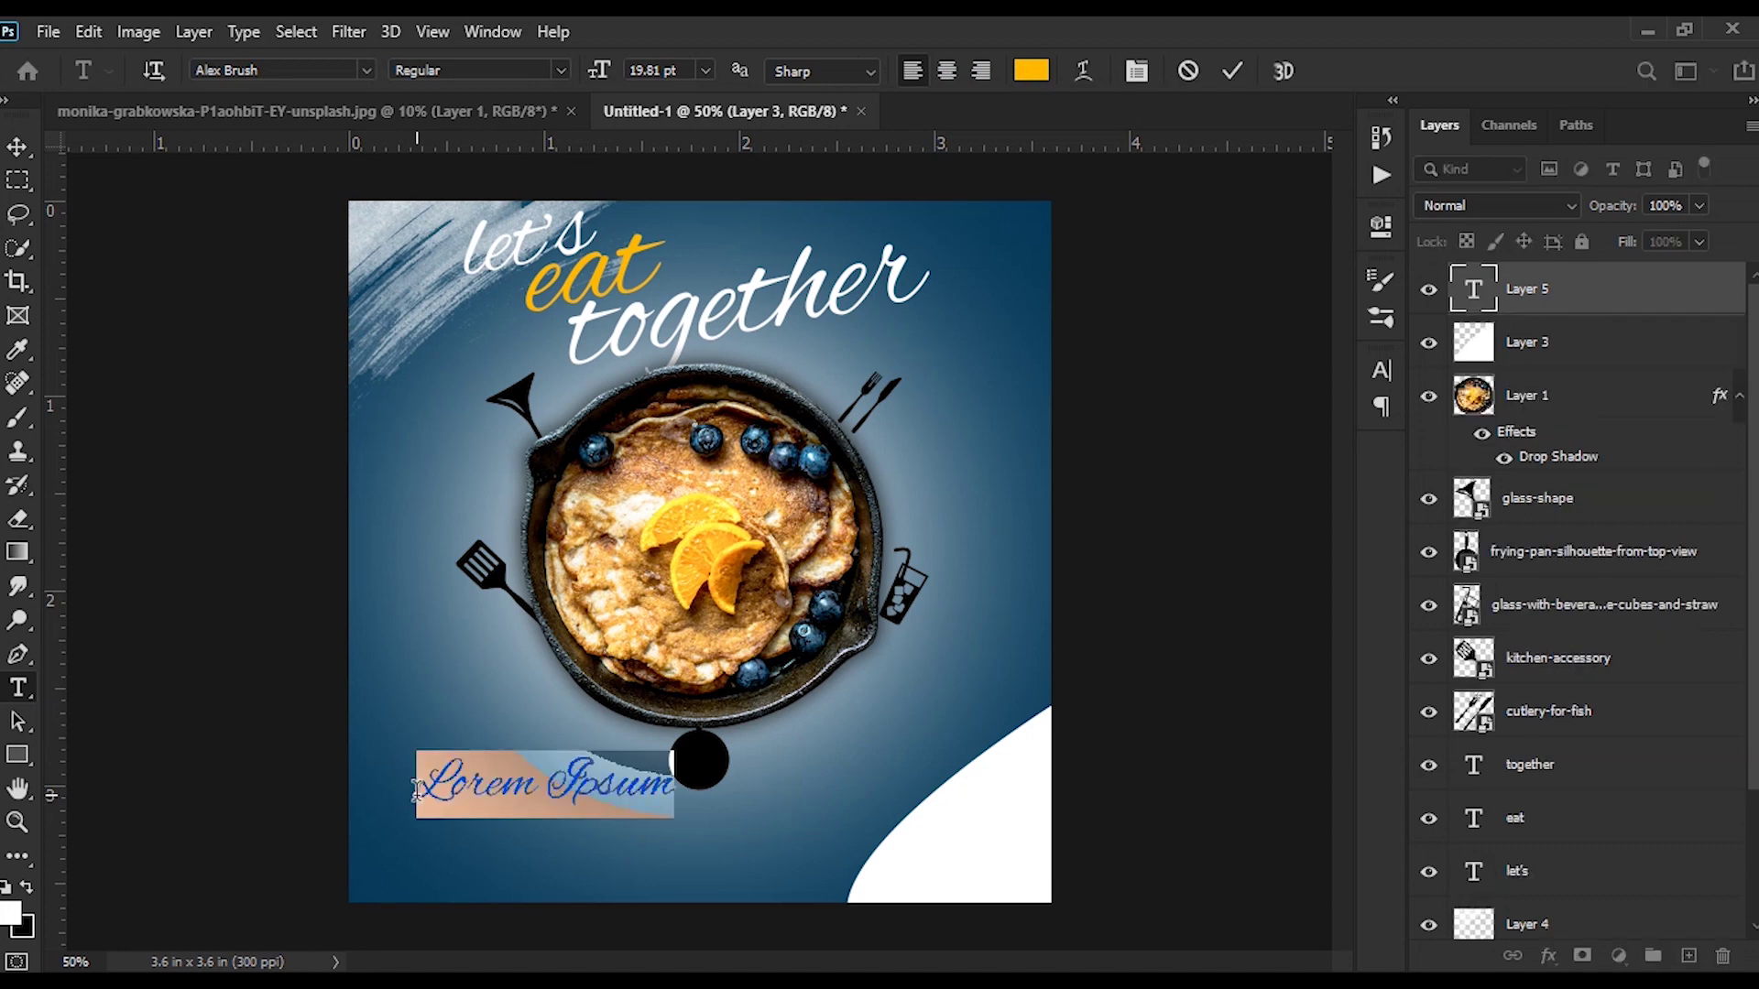
{"action": "type", "text": "book now"}
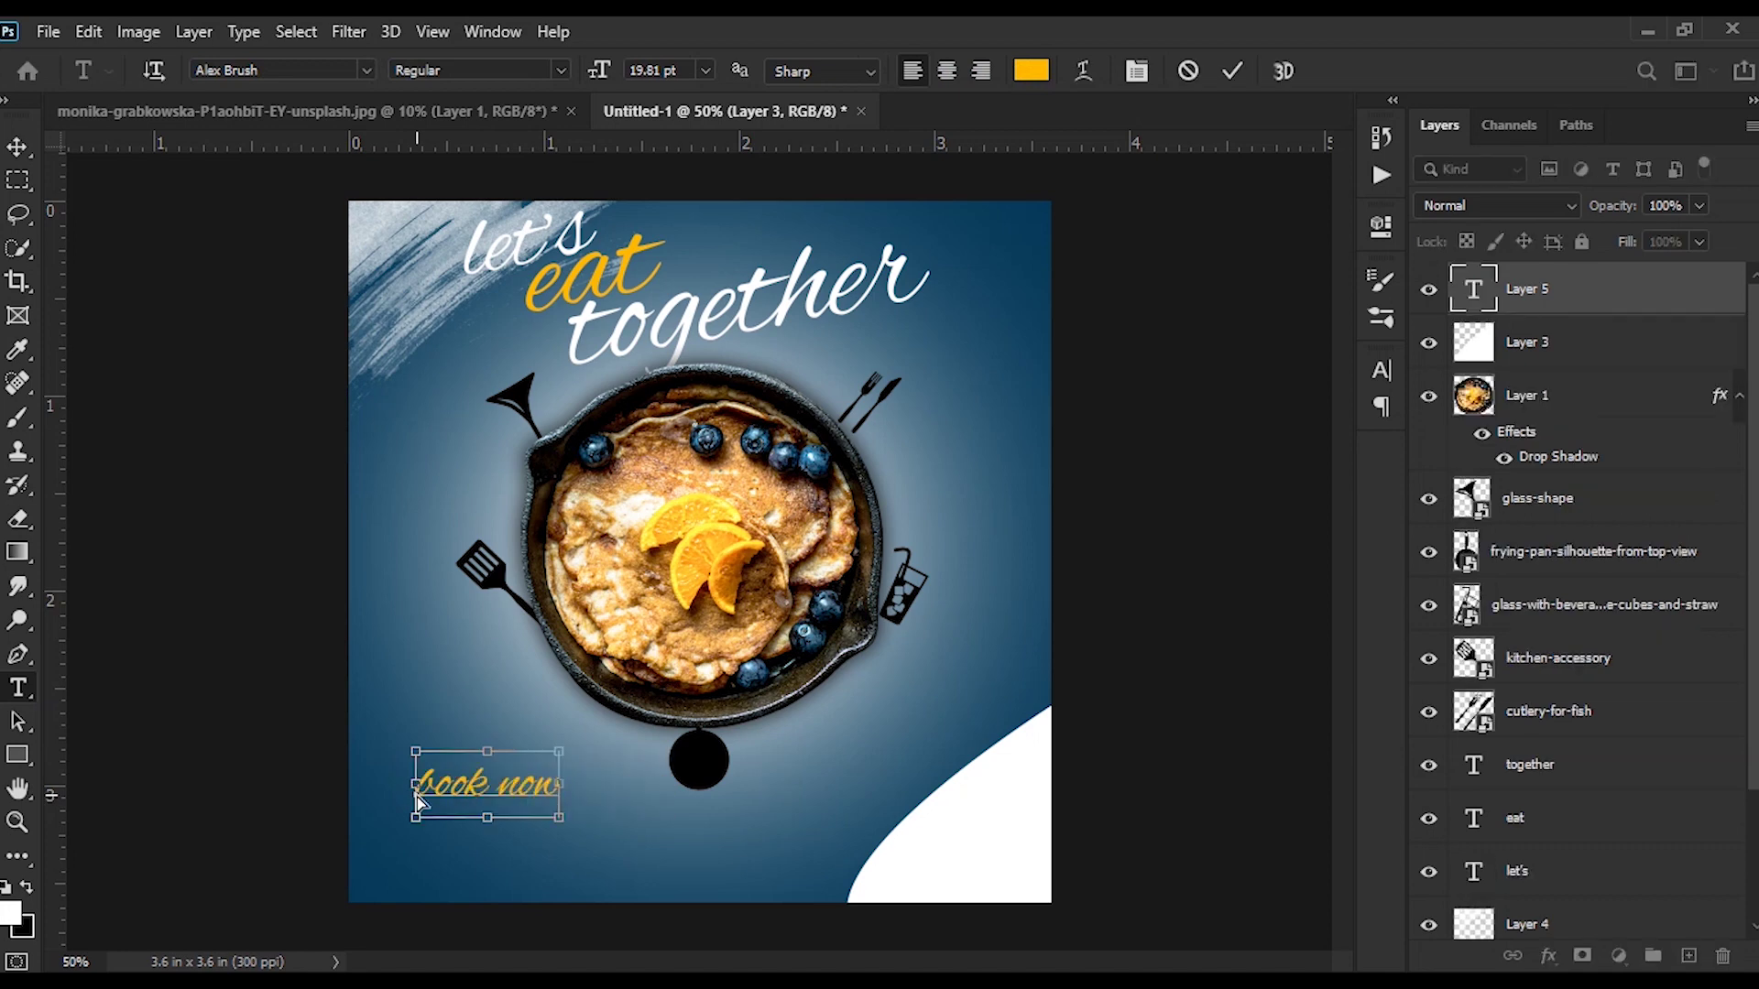
{"action": "key", "text": "ctrl+a"}
{"action": "left_click", "coordinate": [1384, 371]}
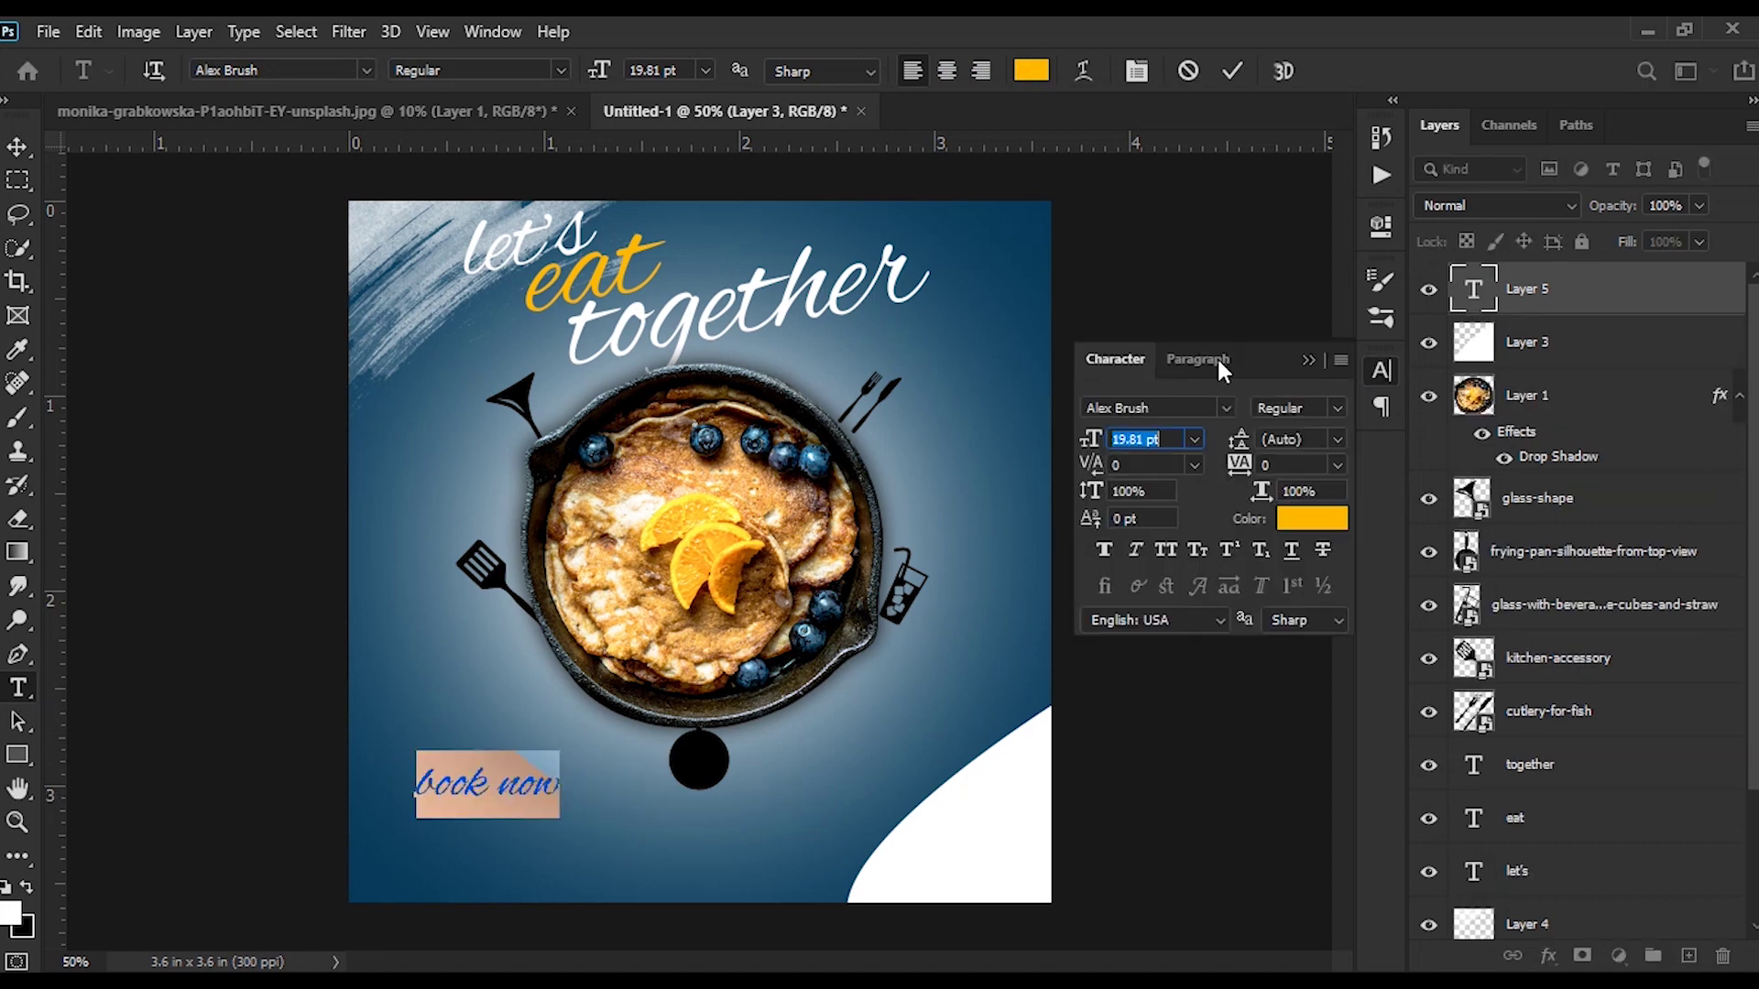
{"action": "left_click", "coordinate": [1164, 409]}
{"action": "type", "text": "gotham"}
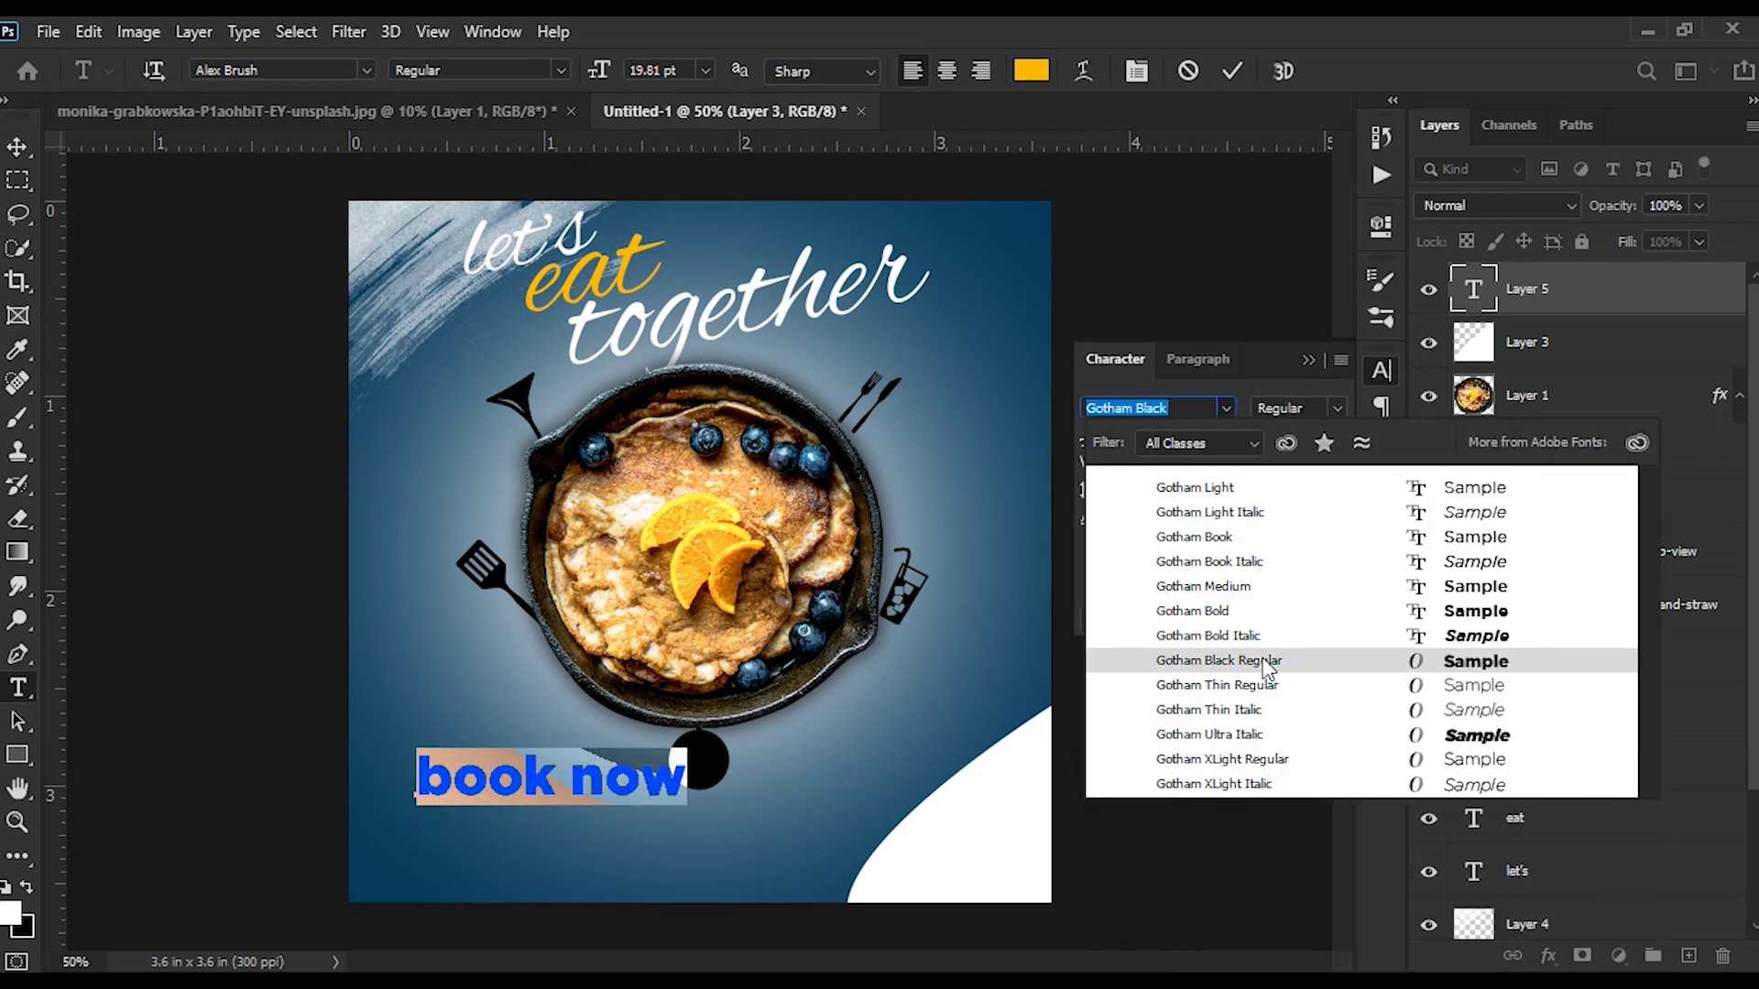
{"action": "left_click", "coordinate": [1255, 586]}
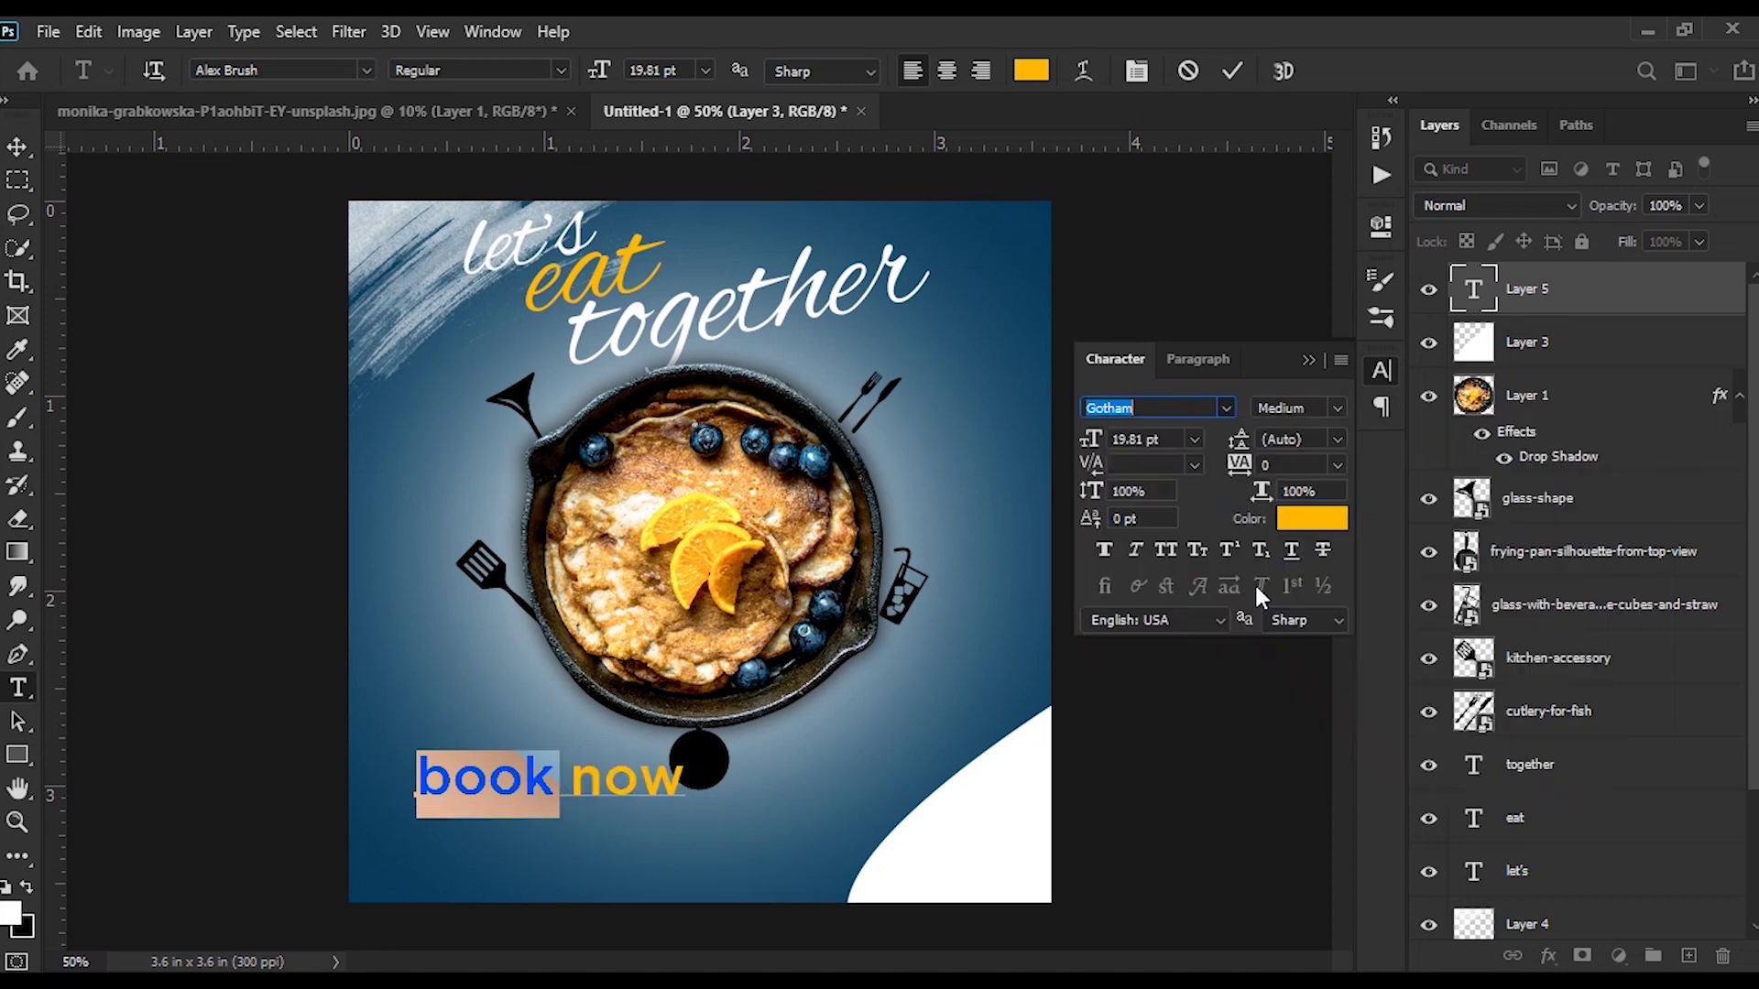
Step: Make BOOK NOW all caps, 10.81 pt, white ffffff, and commit it
{"action": "left_click", "coordinate": [1165, 549]}
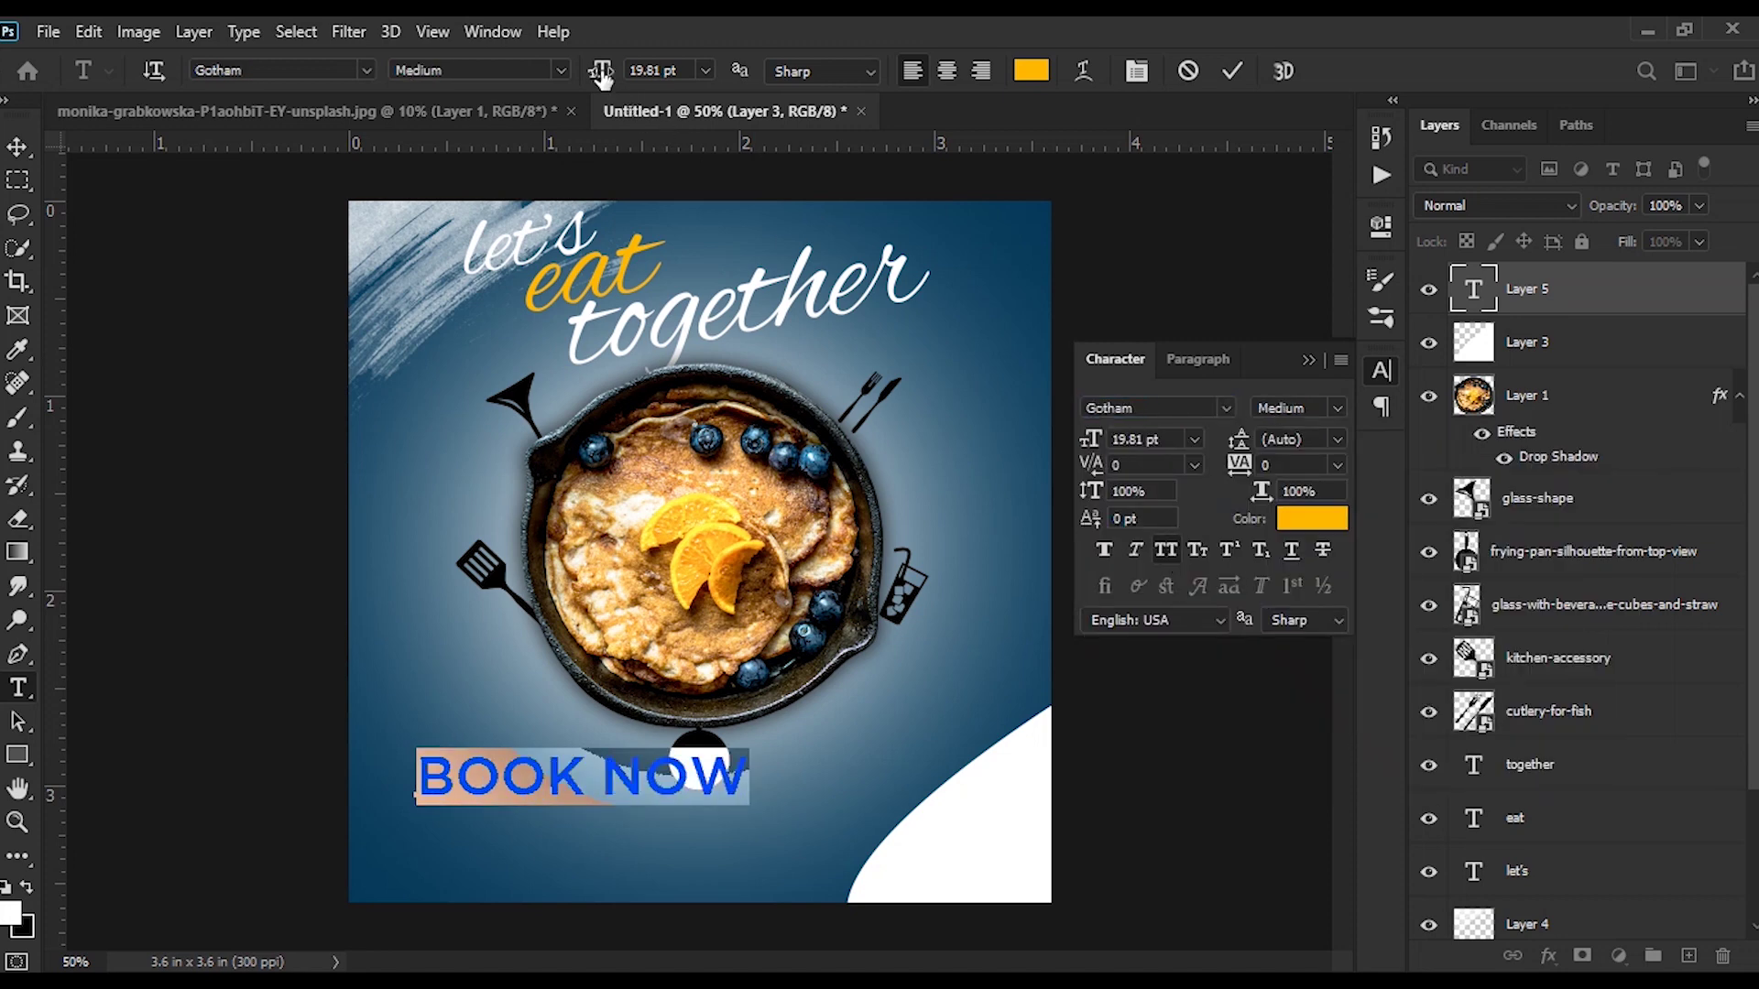
{"action": "left_click_drag", "start_coordinate": [600, 71], "coordinate": [591, 81]}
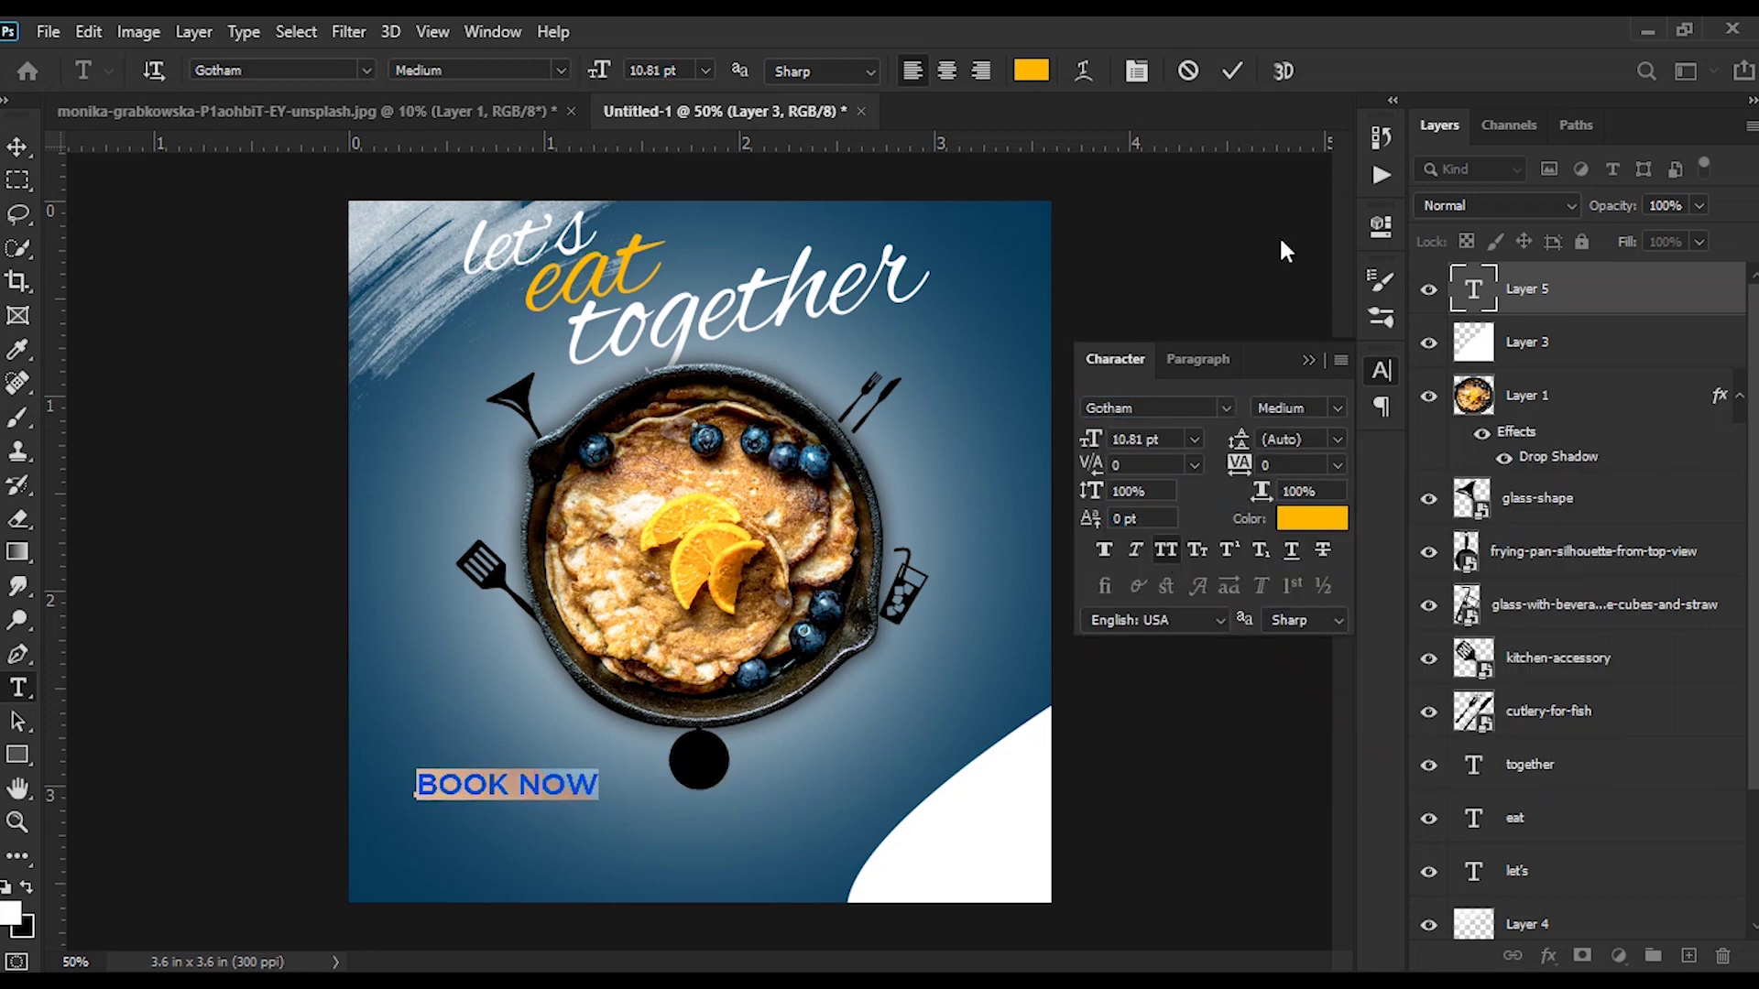
{"action": "left_click", "coordinate": [1031, 71]}
{"action": "type", "text": "ffffff"}
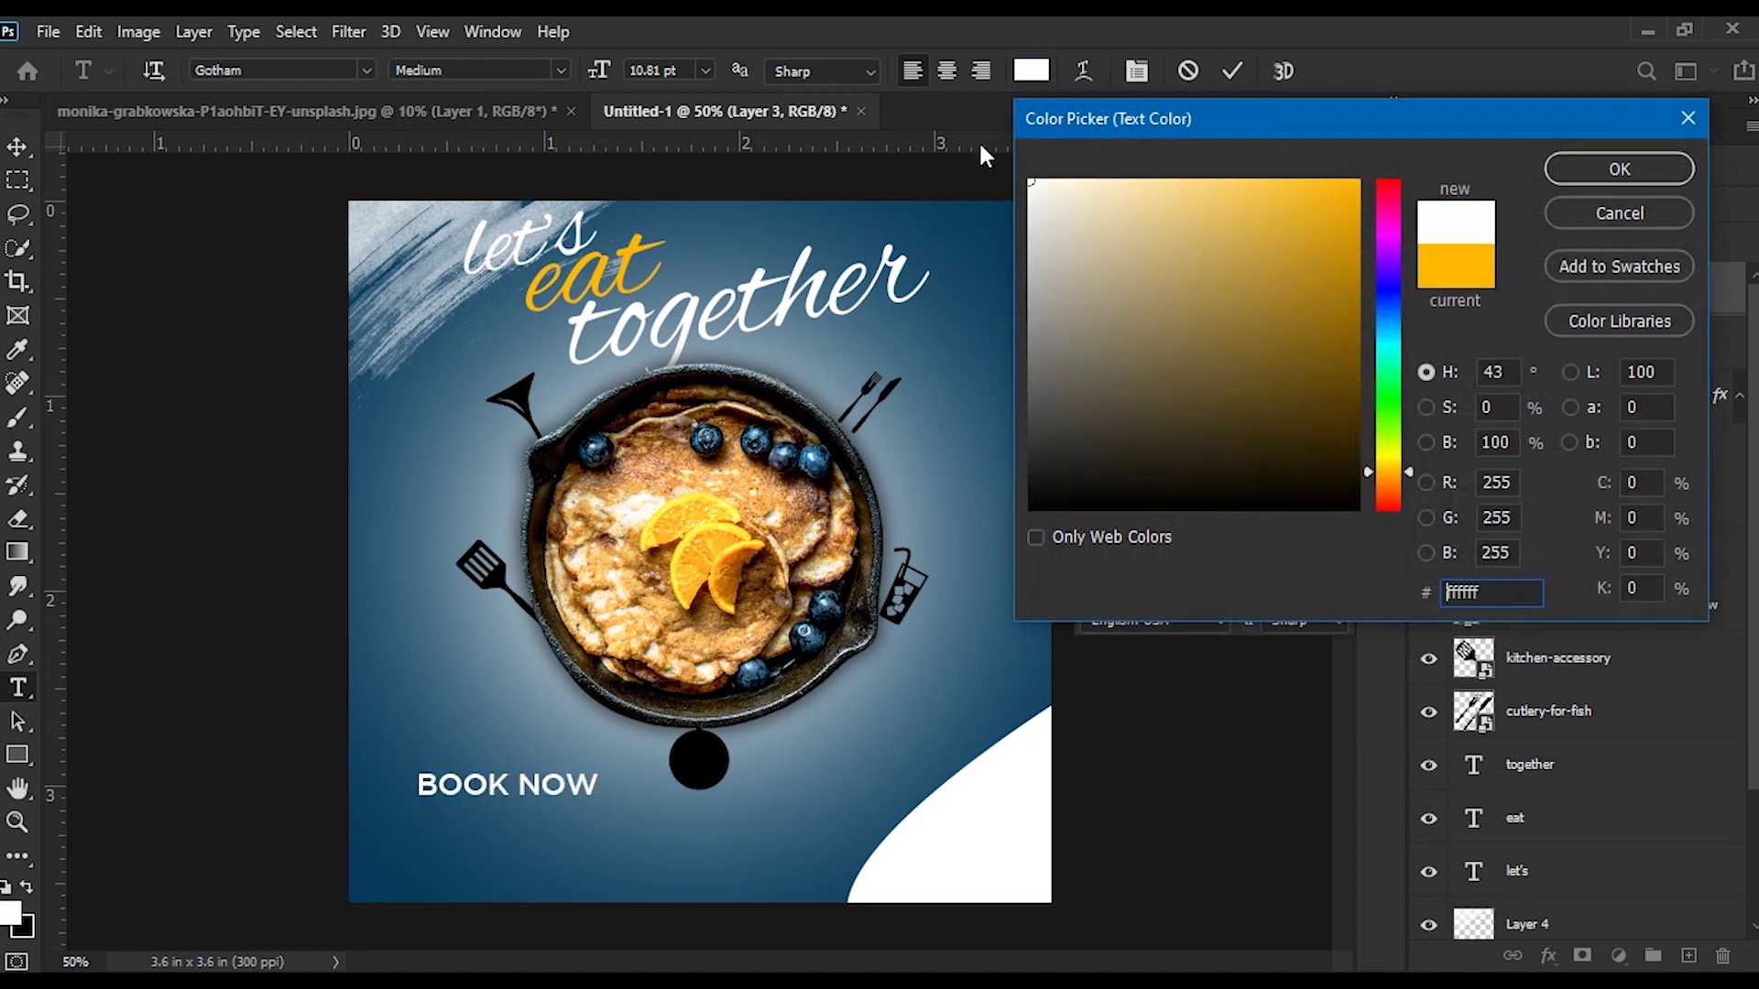
{"action": "left_click", "coordinate": [1620, 169]}
{"action": "left_click", "coordinate": [1232, 70]}
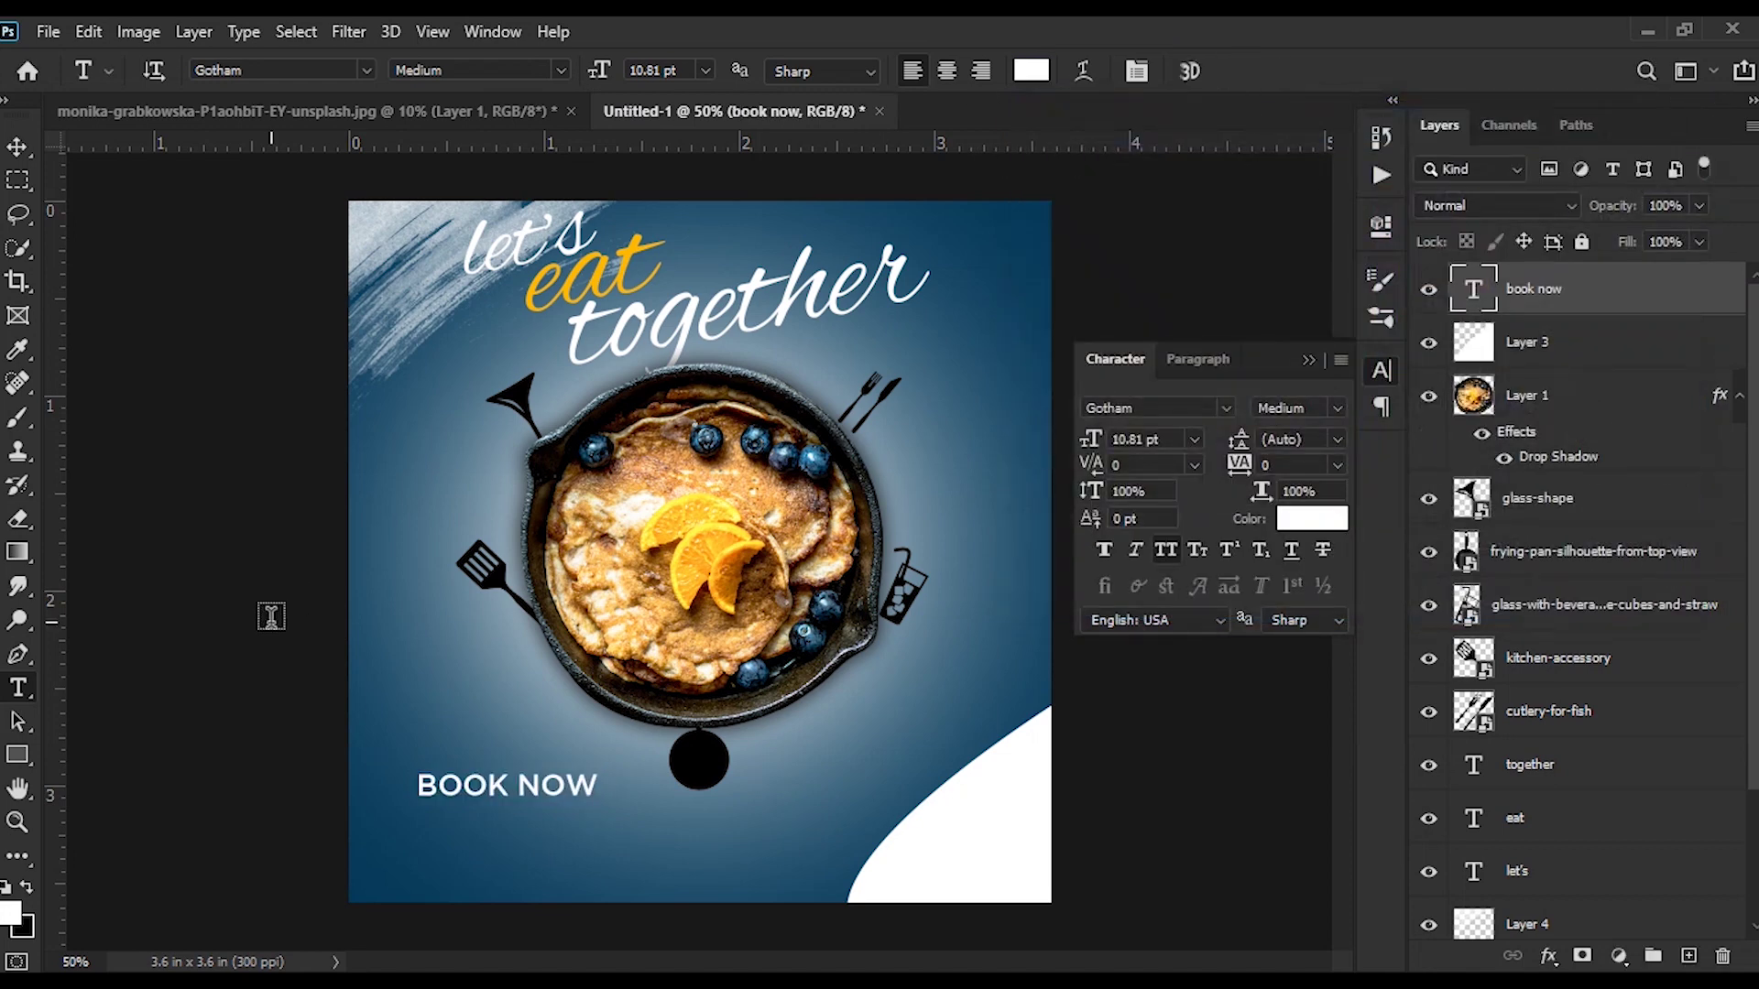
{"action": "left_click", "coordinate": [17, 755]}
{"action": "left_click_drag", "start_coordinate": [388, 758], "coordinate": [613, 806]}
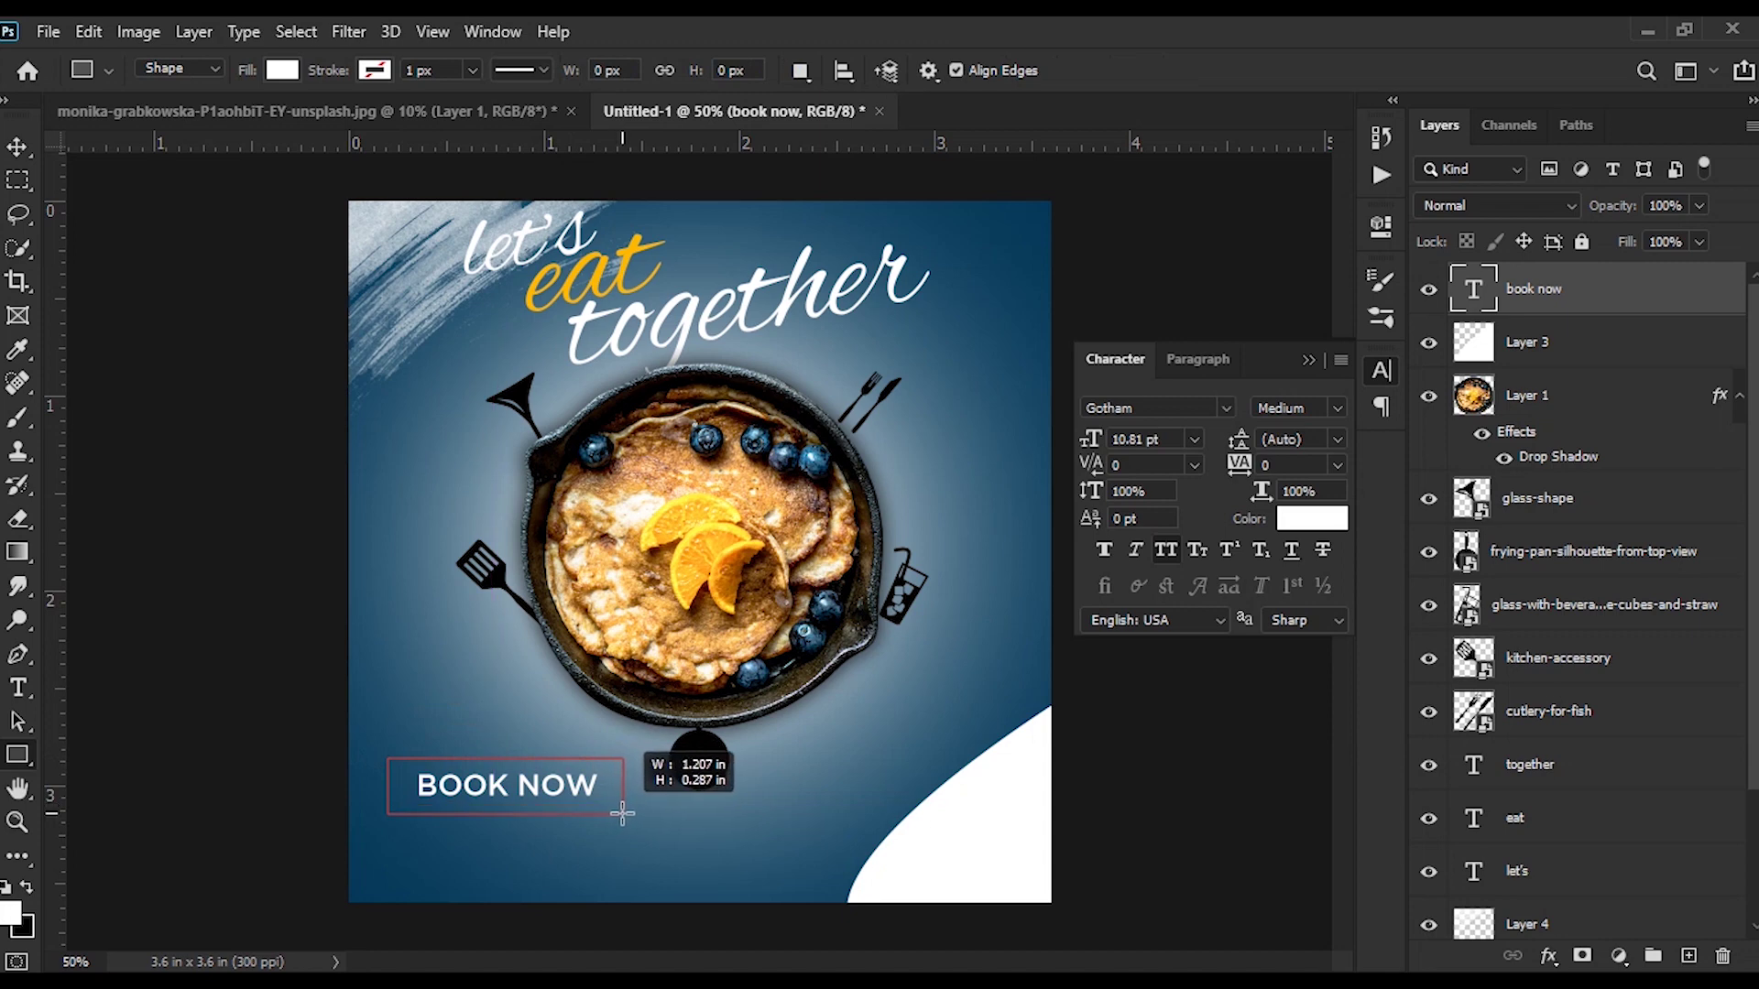
Step: Turn the rectangle into a fully rounded pill filled with the background's dark navy blue
{"action": "left_click_drag", "start_coordinate": [613, 806], "coordinate": [619, 811]}
{"action": "left_click_drag", "start_coordinate": [1007, 484], "coordinate": [1195, 483]}
{"action": "left_click", "coordinate": [1013, 380]}
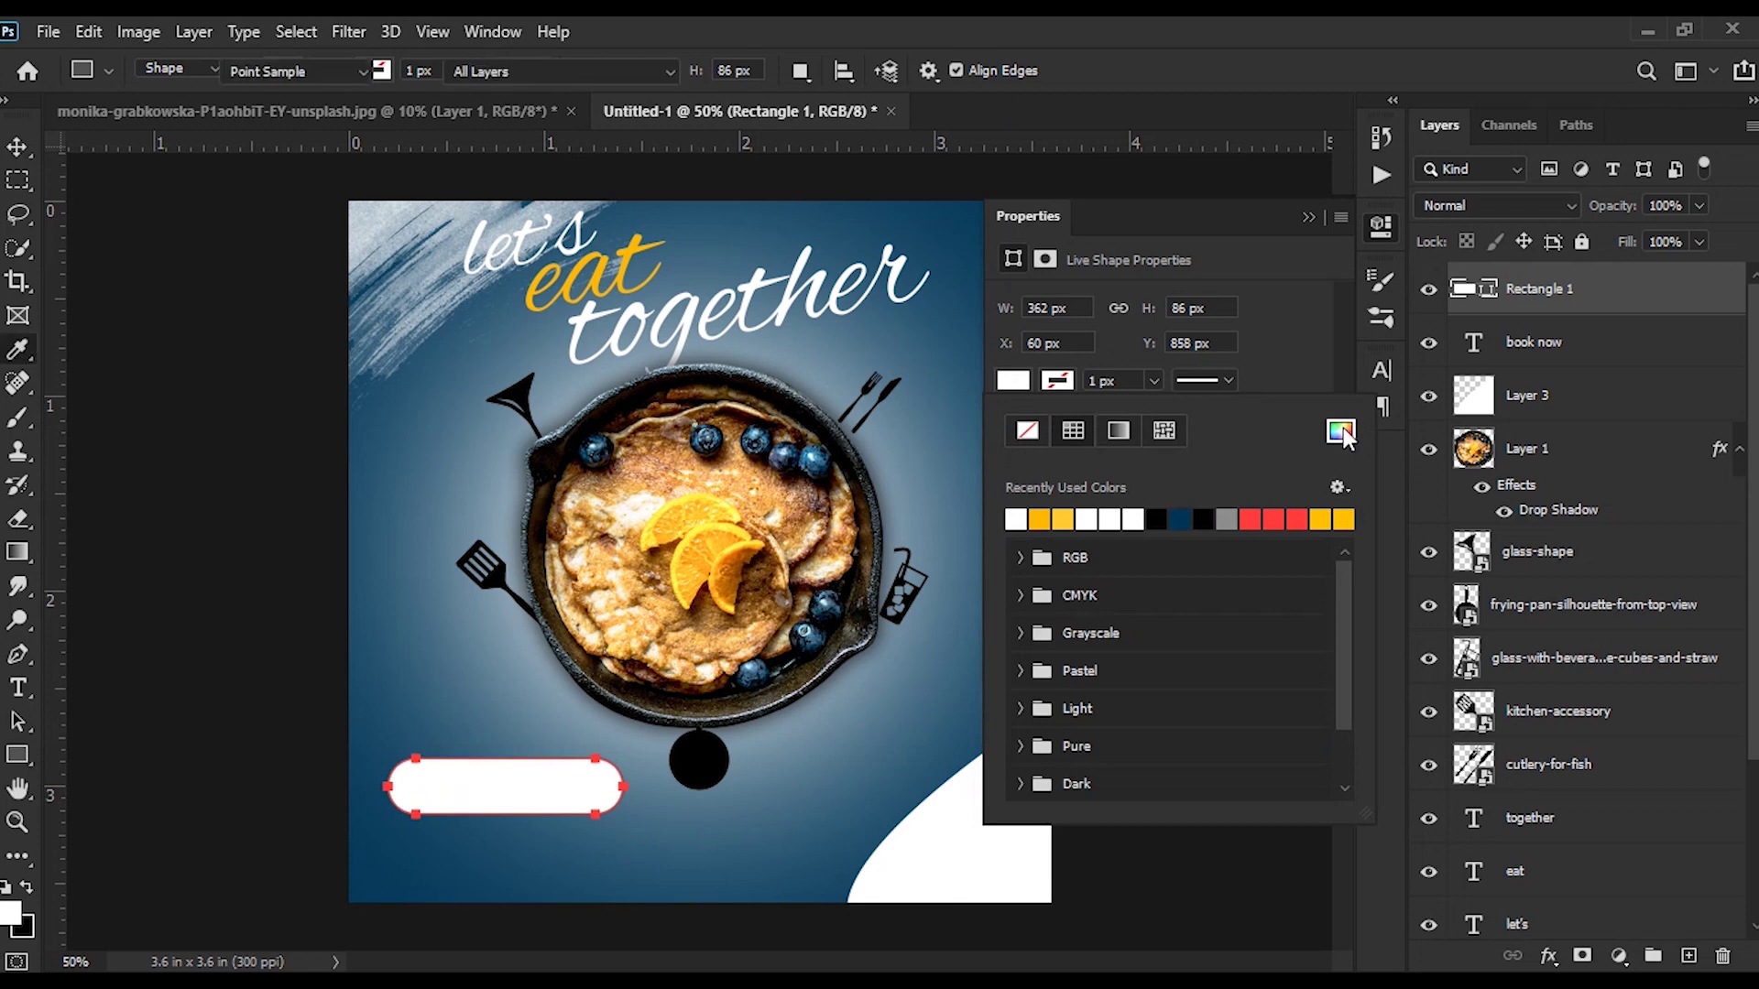
{"action": "left_click", "coordinate": [1341, 431]}
{"action": "left_click", "coordinate": [379, 876]}
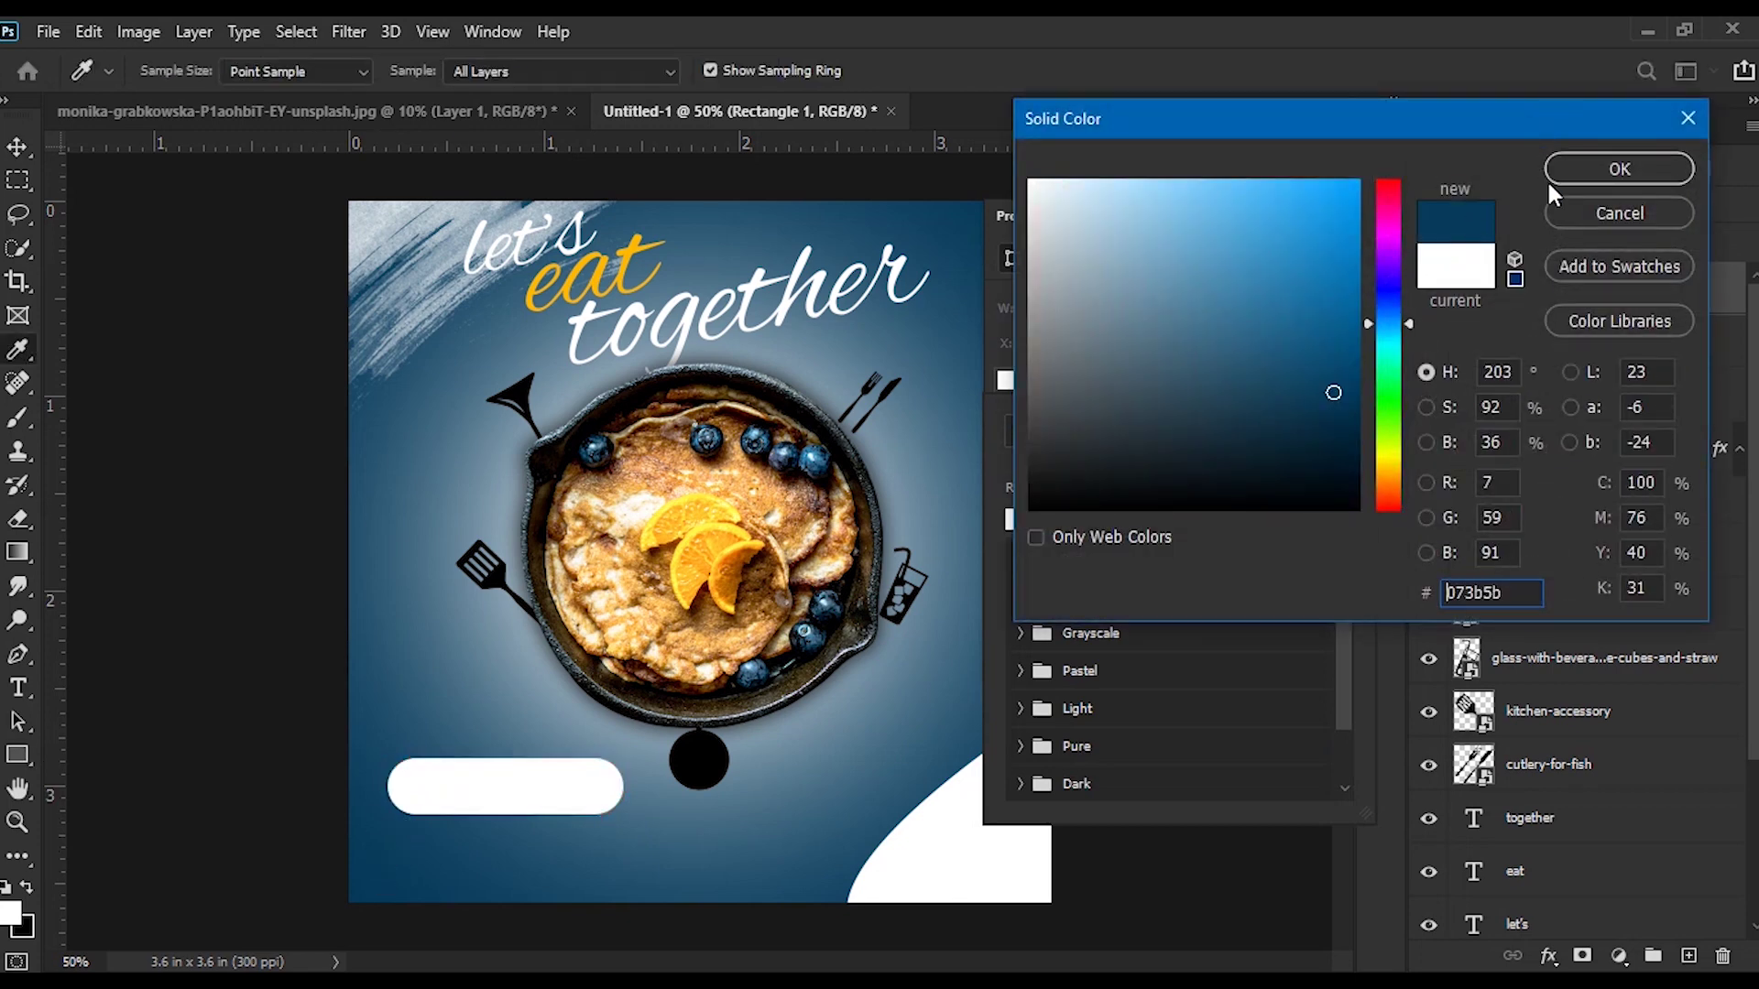
{"action": "left_click", "coordinate": [1585, 168]}
{"action": "left_click", "coordinate": [1309, 216]}
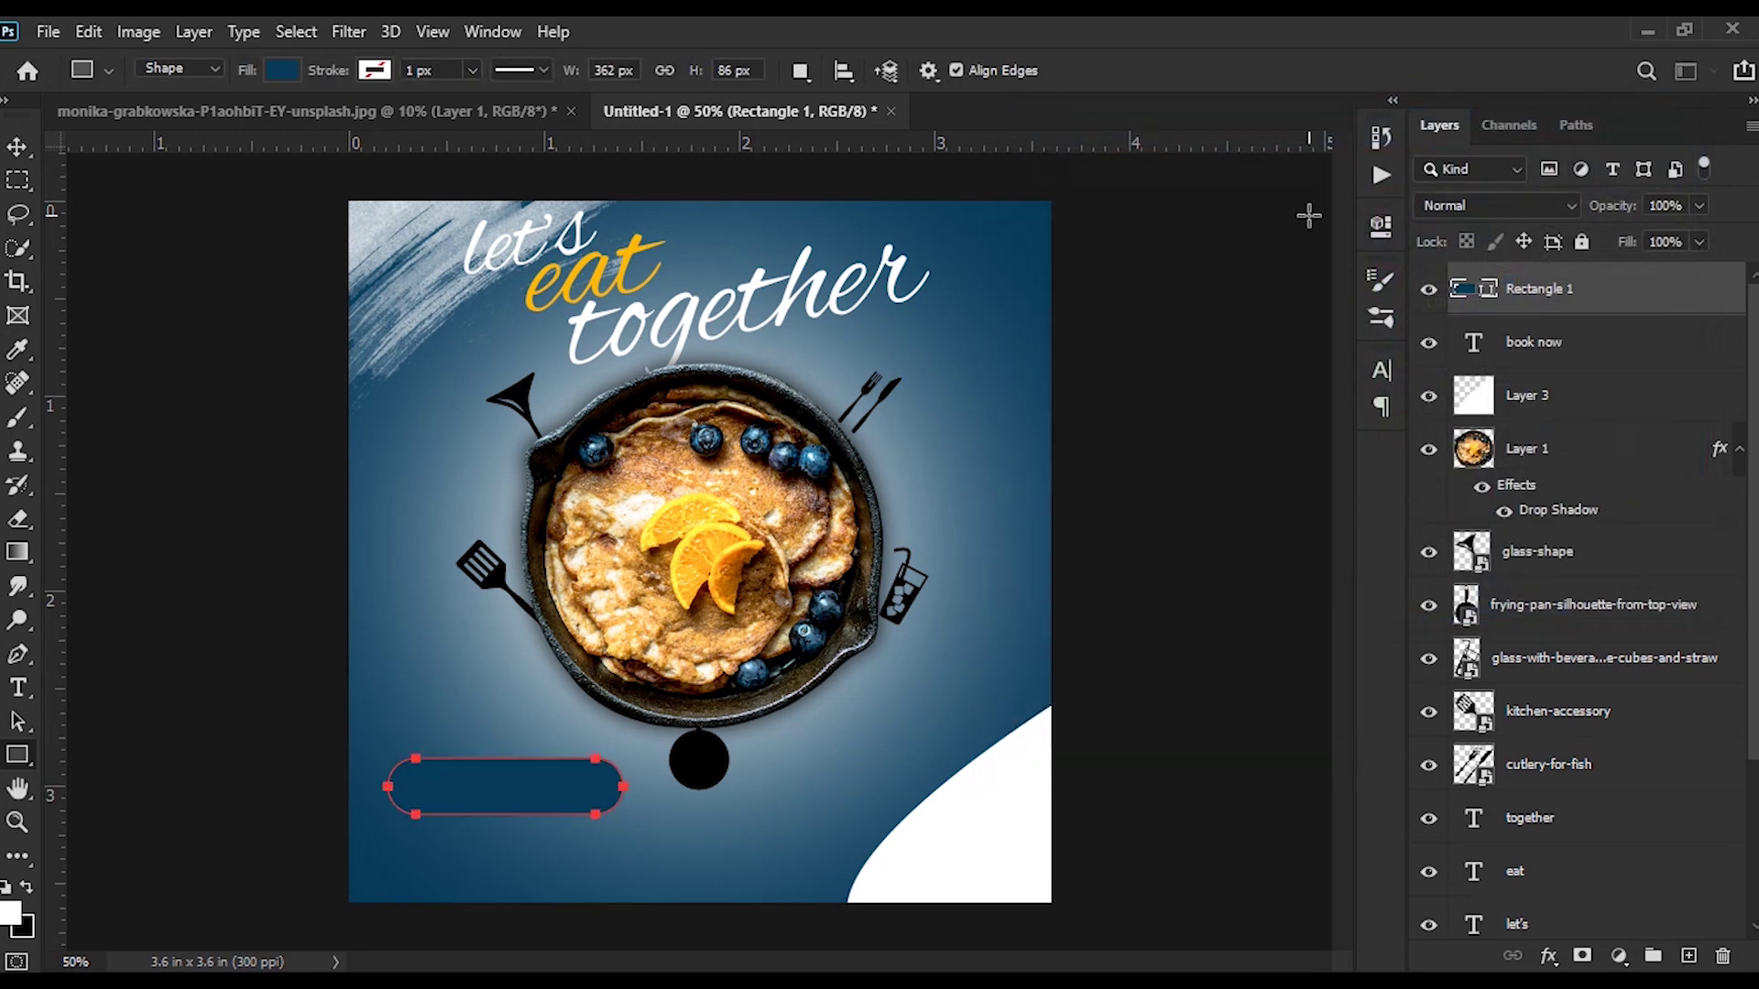
Step: Move the pill under the BOOK NOW text and copy the skillet's drop shadow onto it
{"action": "left_click_drag", "start_coordinate": [1700, 294], "coordinate": [1701, 365]}
{"action": "key", "text": "v"}
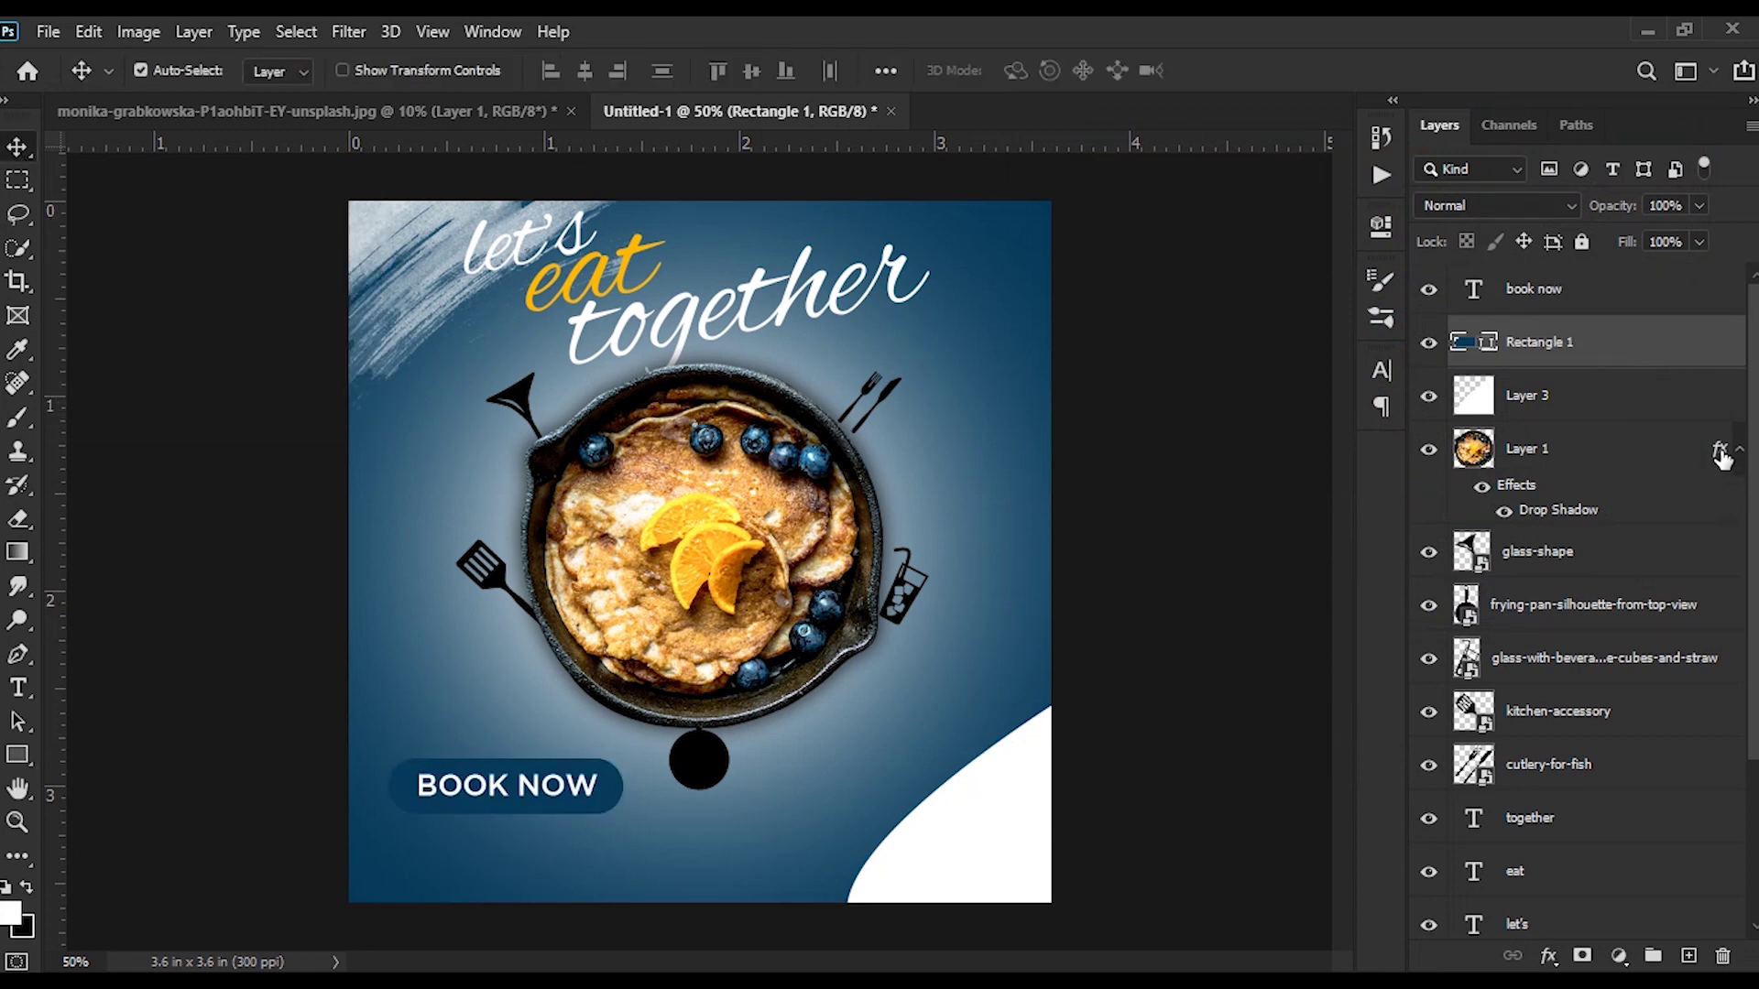
{"action": "left_click_drag", "start_coordinate": [1721, 455], "coordinate": [1719, 366]}
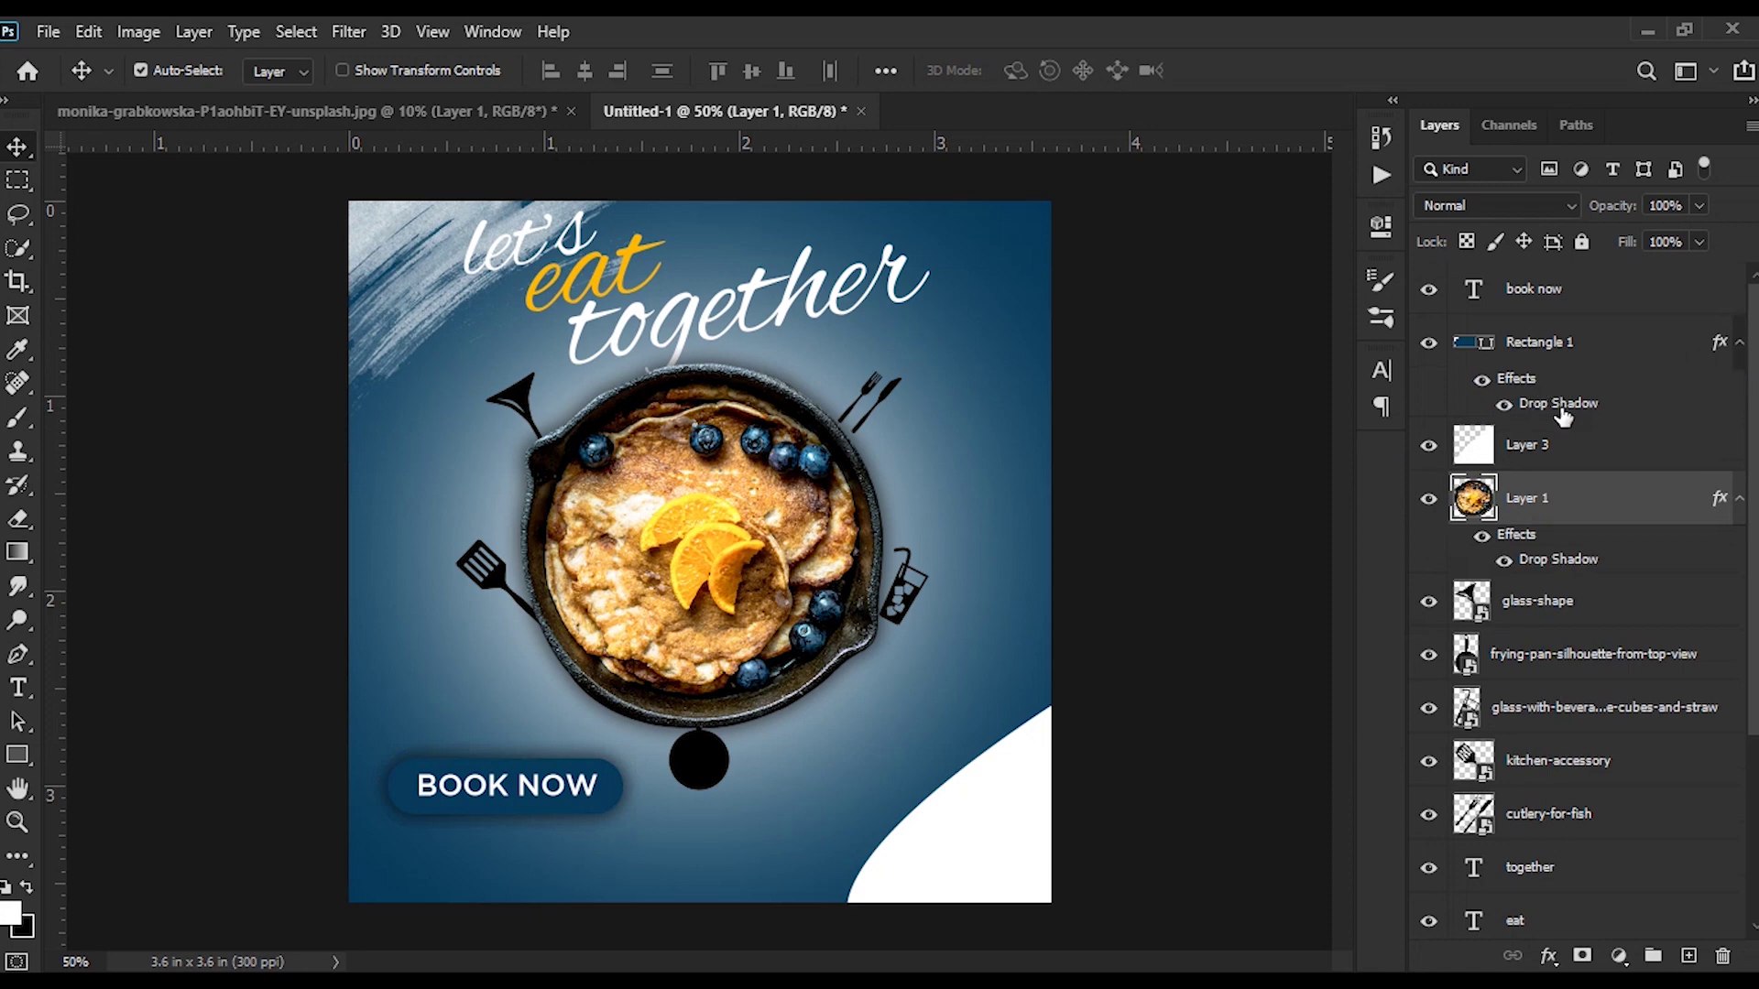
Step: Set the button's drop shadow to 60% opacity, 6 px distance, 0% spread and 5 px size
{"action": "double_click", "coordinate": [1560, 404]}
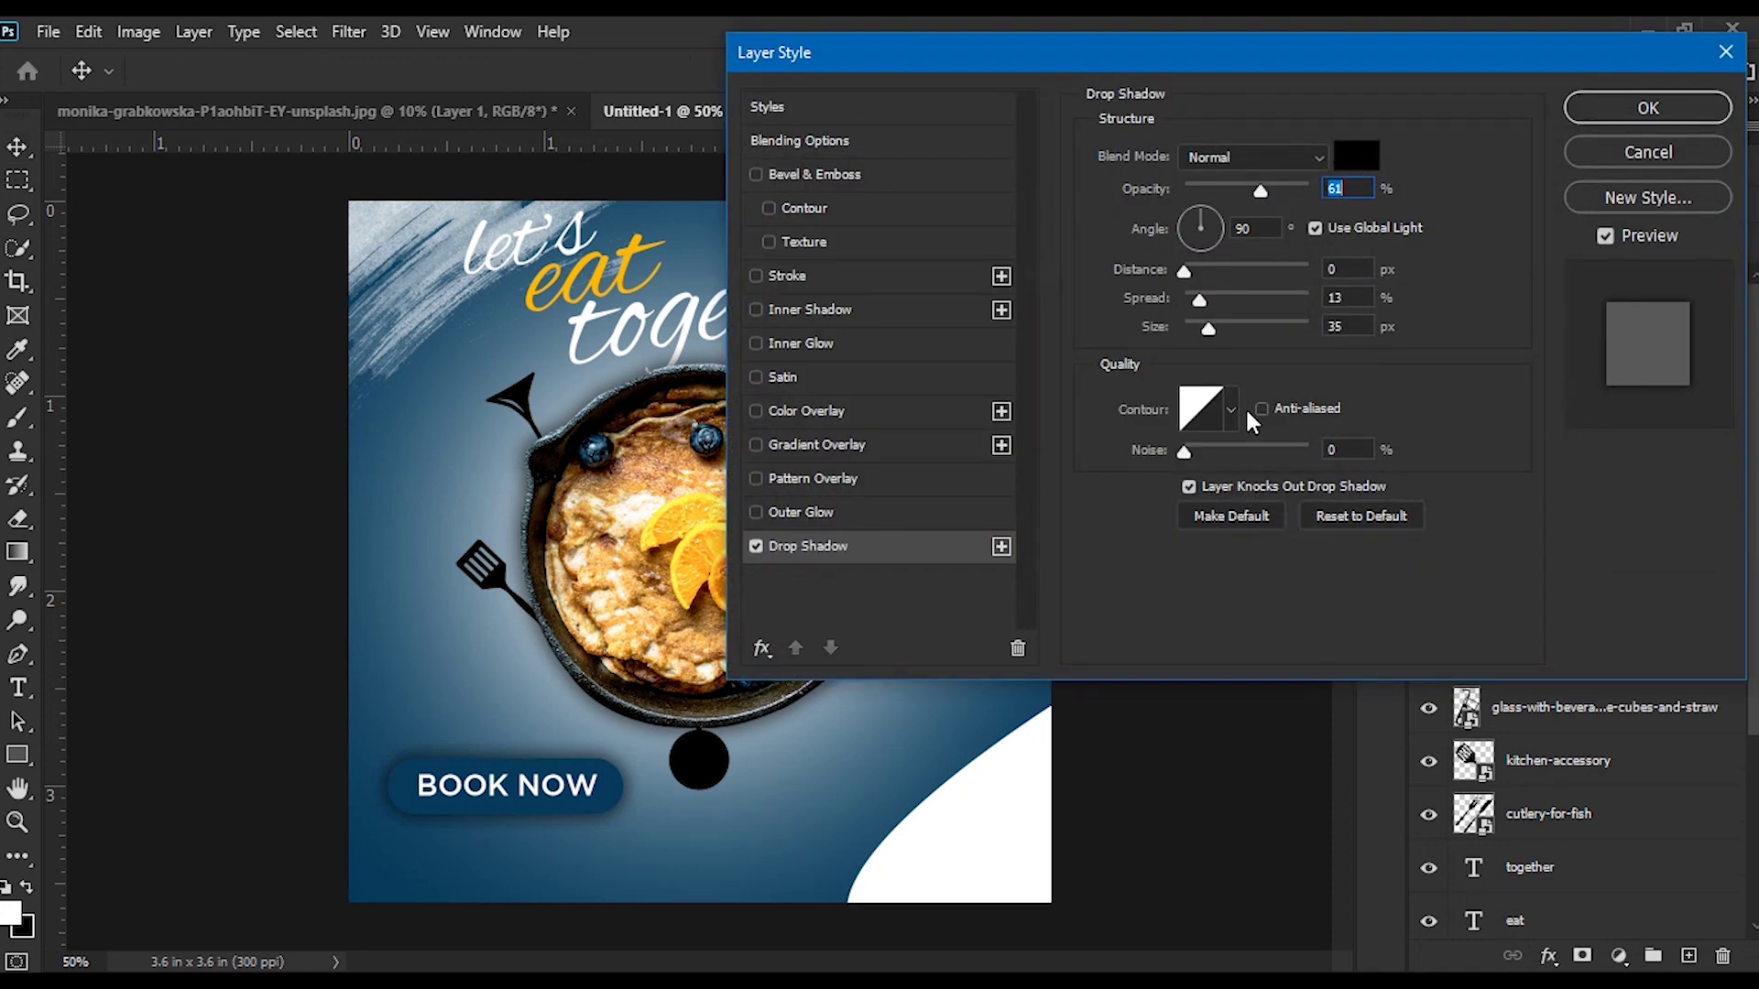
{"action": "left_click_drag", "start_coordinate": [1206, 328], "coordinate": [1183, 303]}
{"action": "left_click", "coordinate": [1189, 273]}
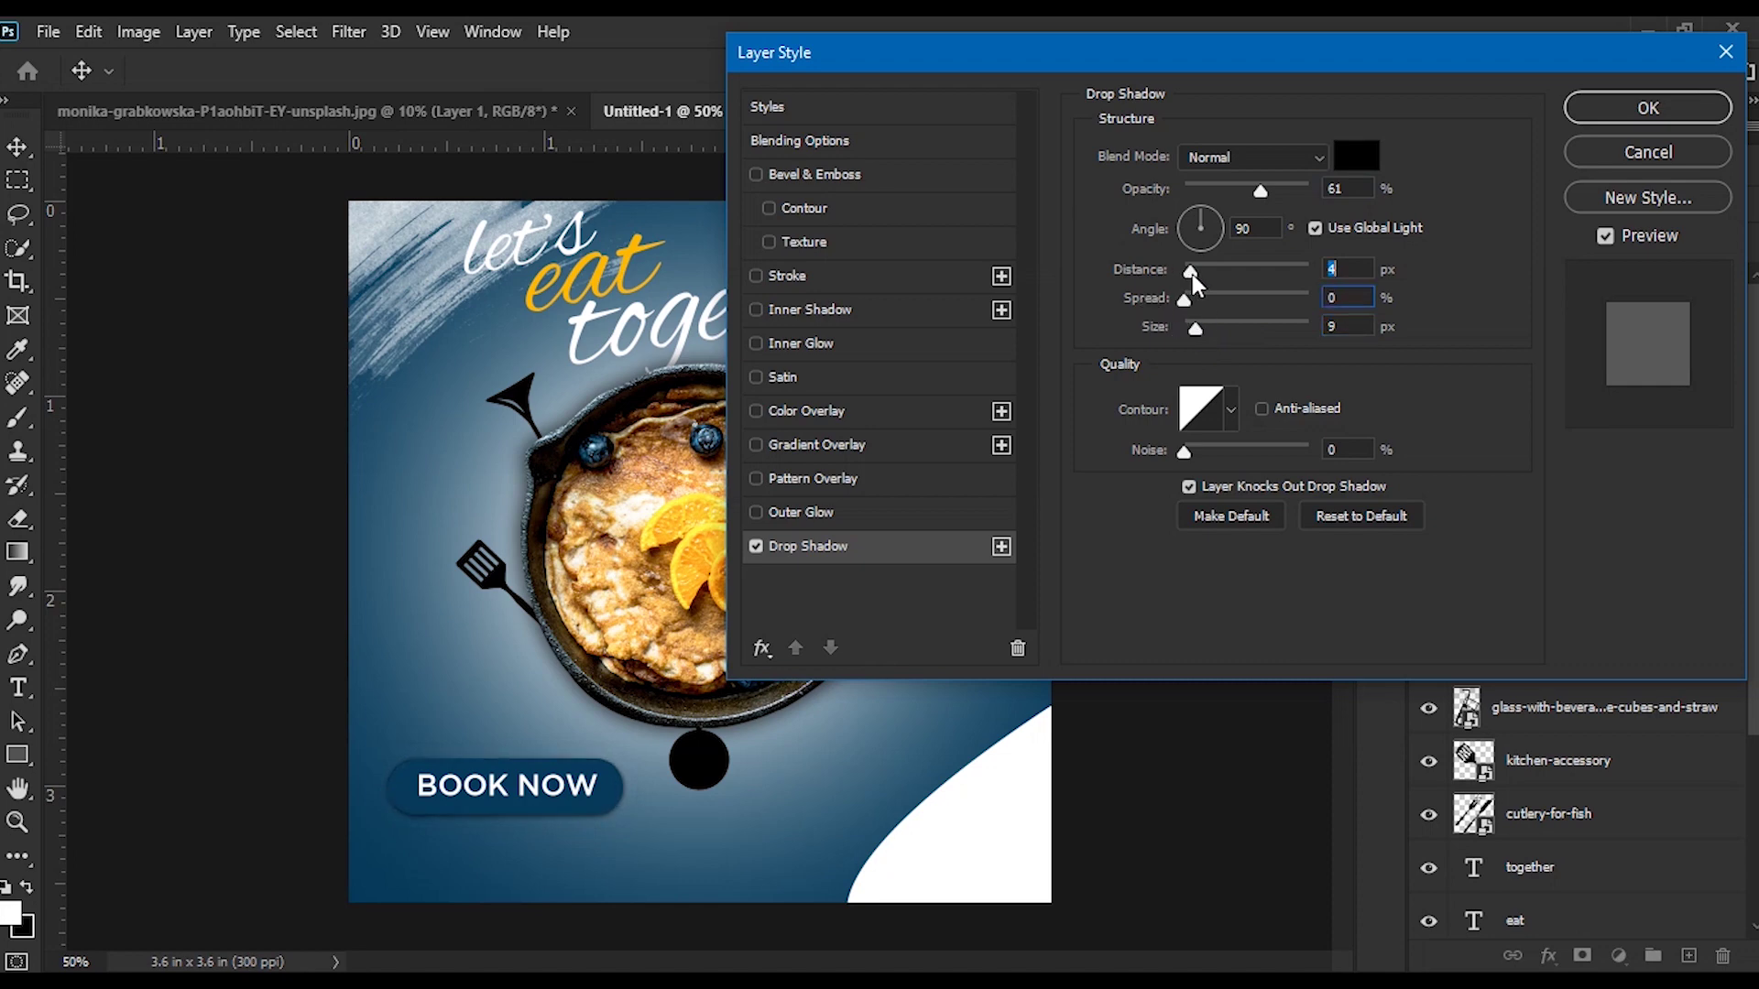
{"action": "mouse_move", "coordinate": [1191, 273]}
{"action": "left_mouse_down"}
{"action": "mouse_move", "coordinate": [1204, 327]}
{"action": "mouse_move", "coordinate": [1163, 322]}
{"action": "left_mouse_up"}
{"action": "mouse_move", "coordinate": [1260, 191]}
{"action": "left_mouse_down"}
{"action": "mouse_move", "coordinate": [1343, 189]}
{"action": "mouse_move", "coordinate": [1261, 191]}
{"action": "left_mouse_up"}
{"action": "key", "text": "ctrl+plus"}
{"action": "scroll", "coordinate": [668, 673], "scroll_direction": "down", "scroll_amount": 5}
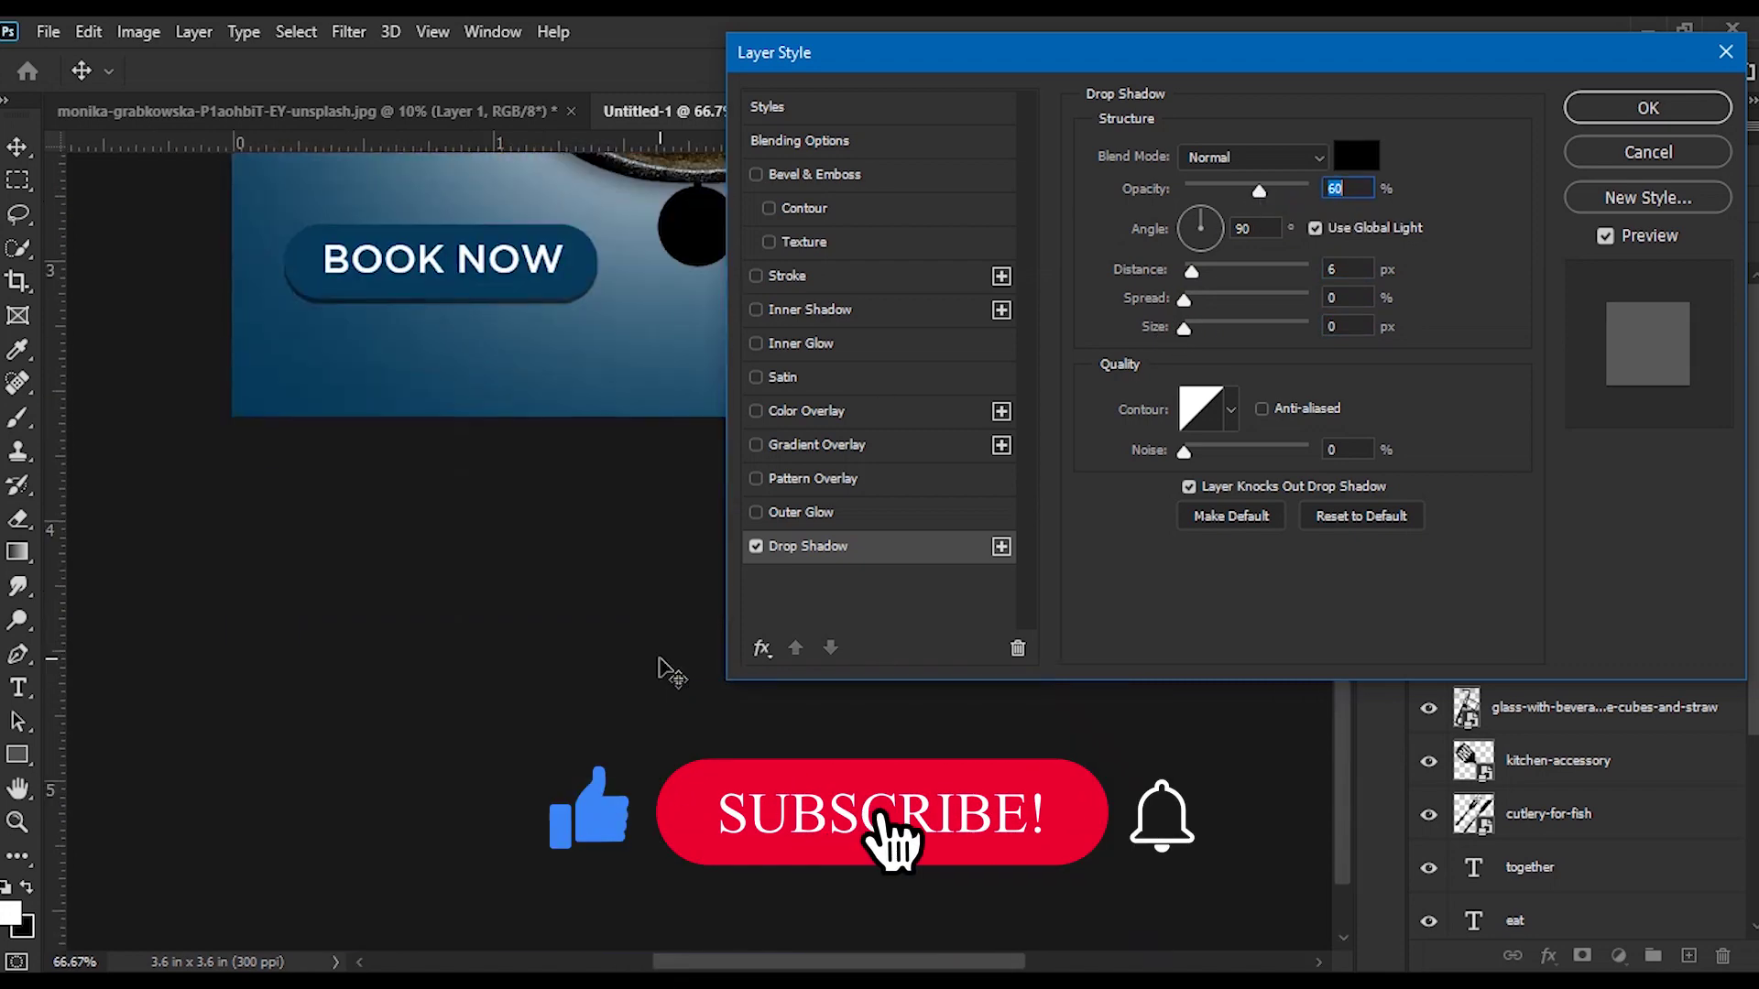
{"action": "scroll", "coordinate": [669, 673], "scroll_direction": "up", "scroll_amount": 3}
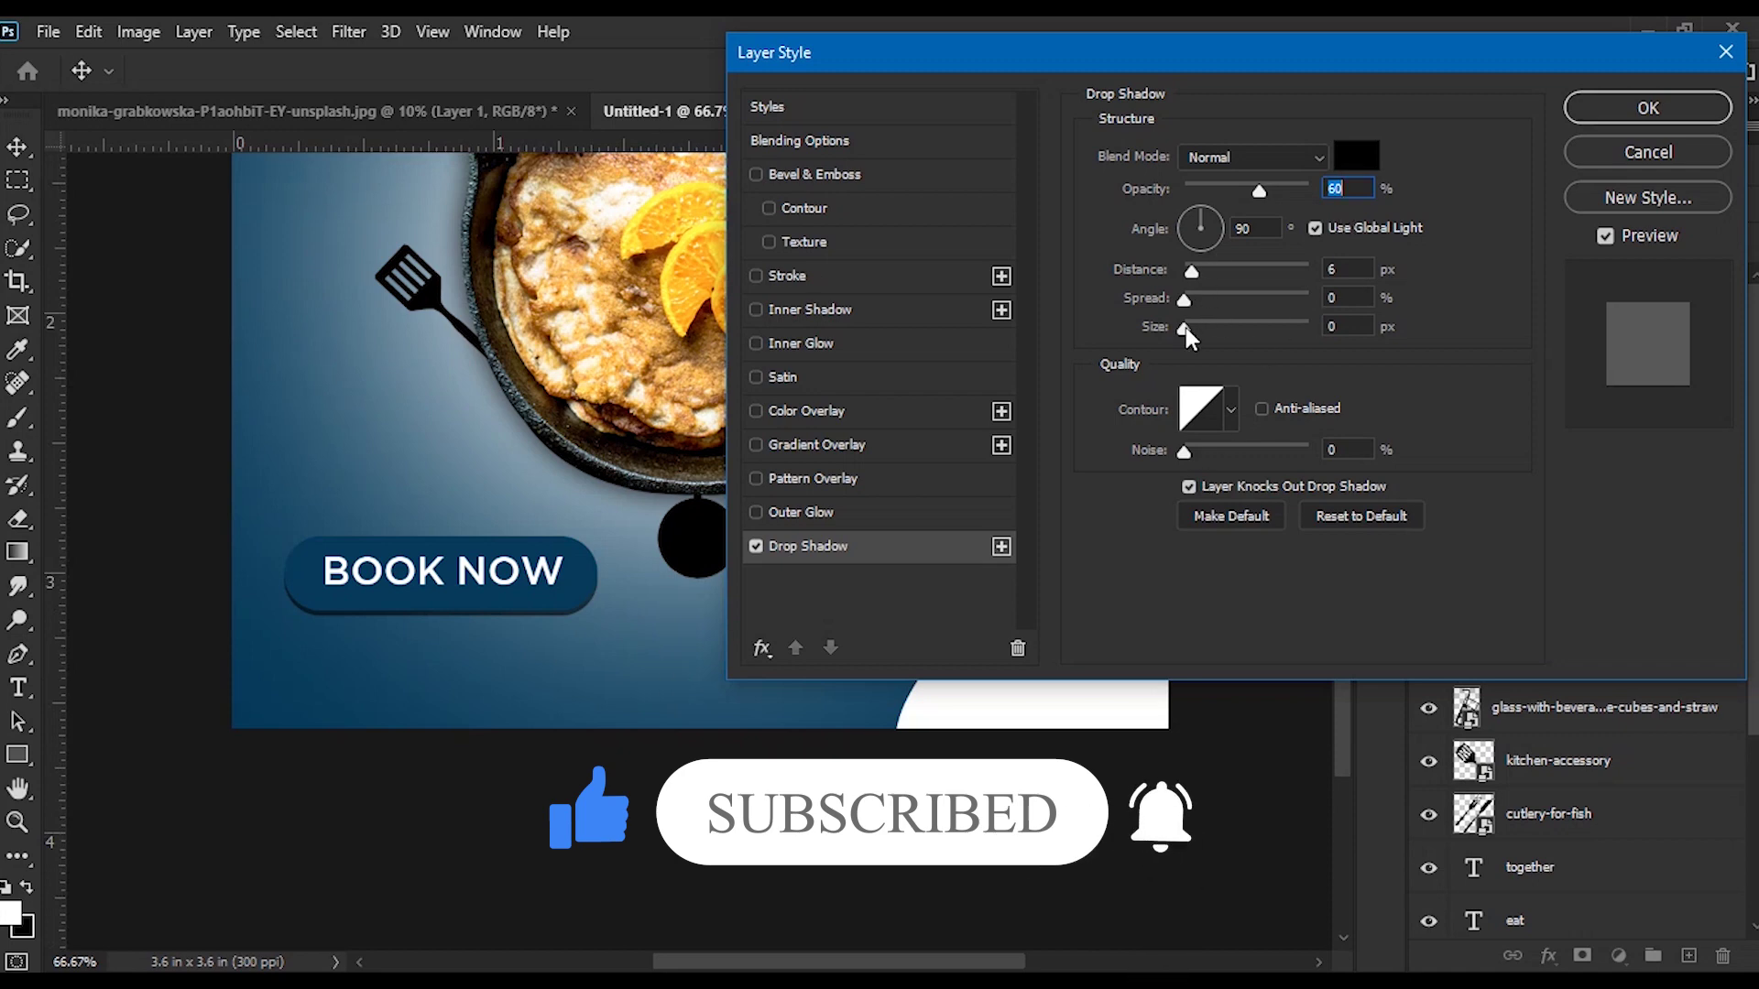
{"action": "left_click_drag", "start_coordinate": [1185, 302], "coordinate": [1199, 301]}
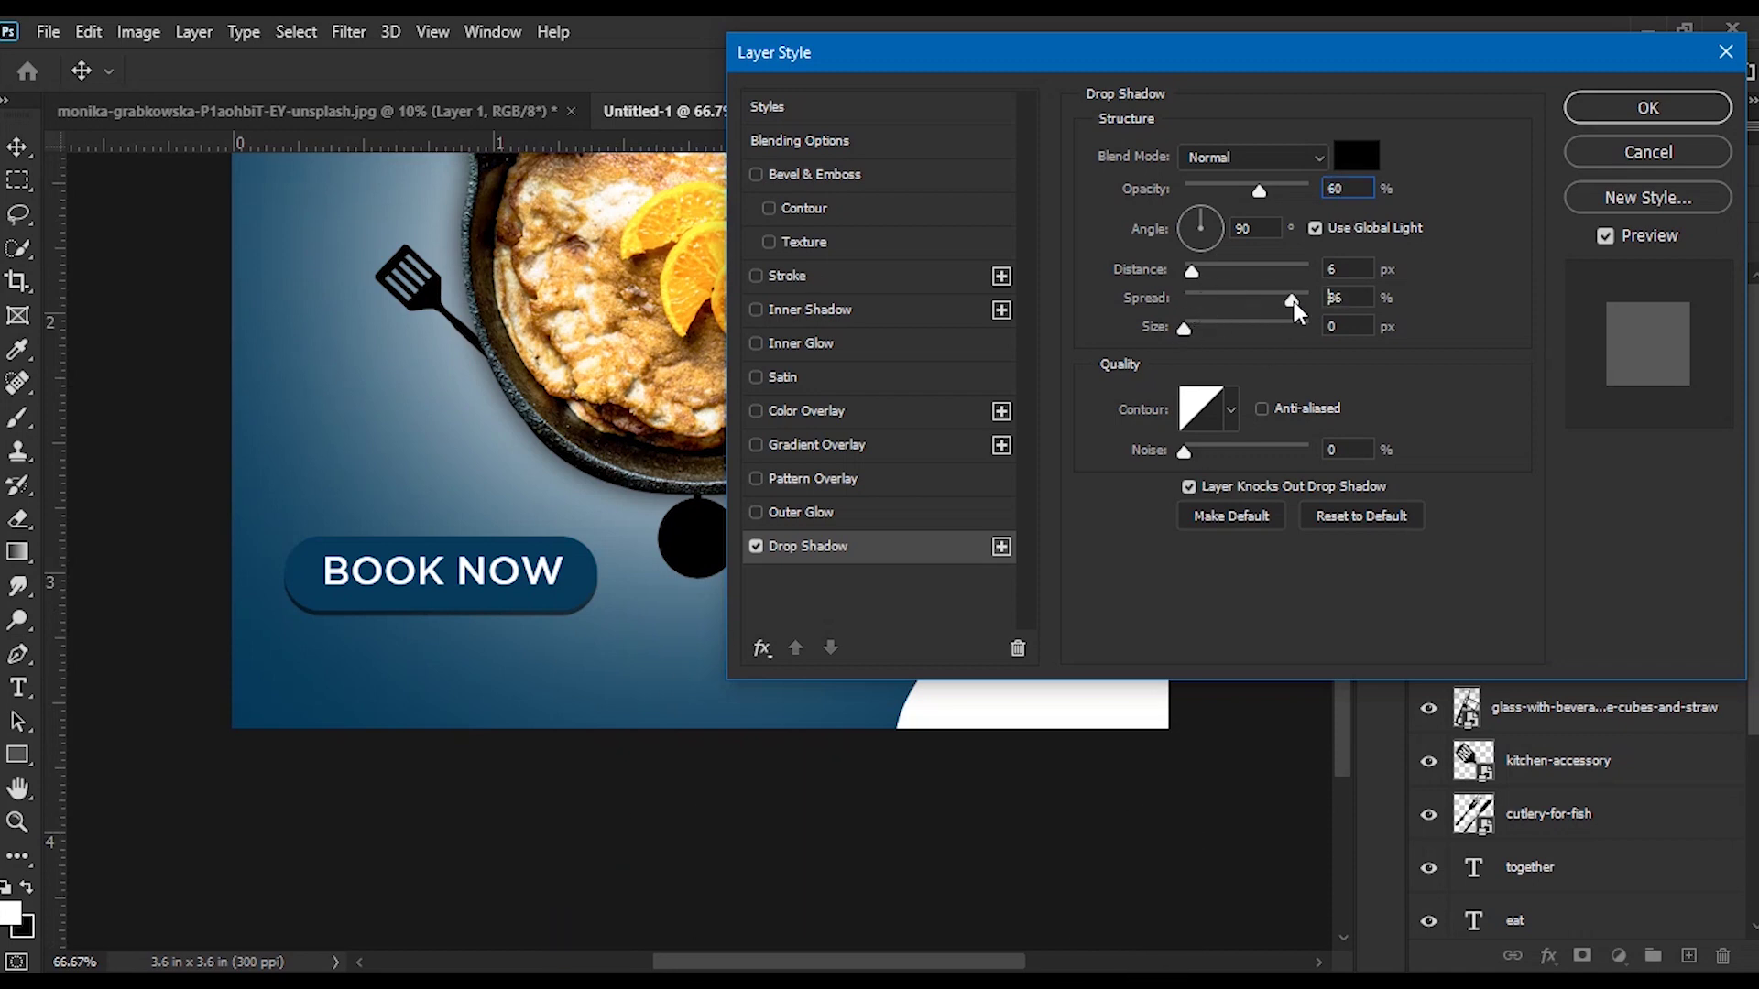
{"action": "left_click_drag", "start_coordinate": [1183, 330], "coordinate": [1193, 329]}
{"action": "left_click_drag", "start_coordinate": [1194, 338], "coordinate": [1191, 337]}
{"action": "left_click", "coordinate": [1647, 107]}
{"action": "key", "text": "ctrl+minus"}
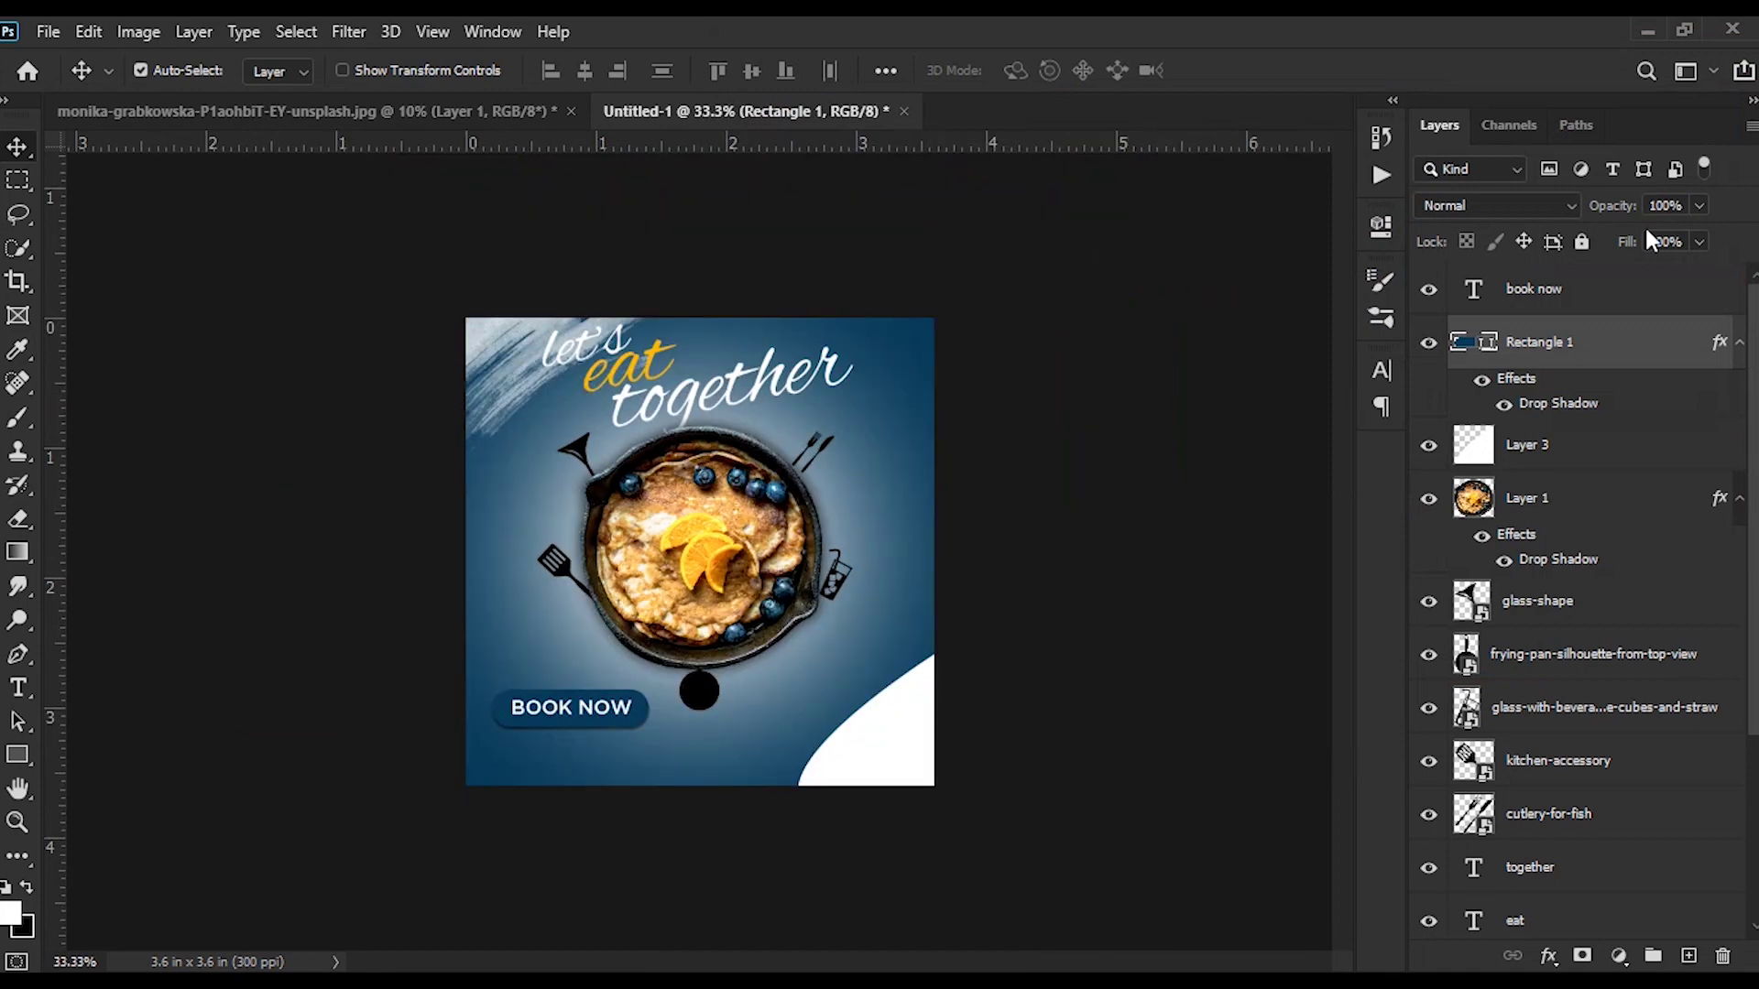
Step: Scale the BOOK NOW button and text down together and move them lower
{"action": "left_click", "coordinate": [1635, 297], "text": "ctrl"}
{"action": "key", "text": "ctrl+t"}
{"action": "left_click_drag", "start_coordinate": [646, 726], "coordinate": [625, 723]}
{"action": "key", "text": "Return"}
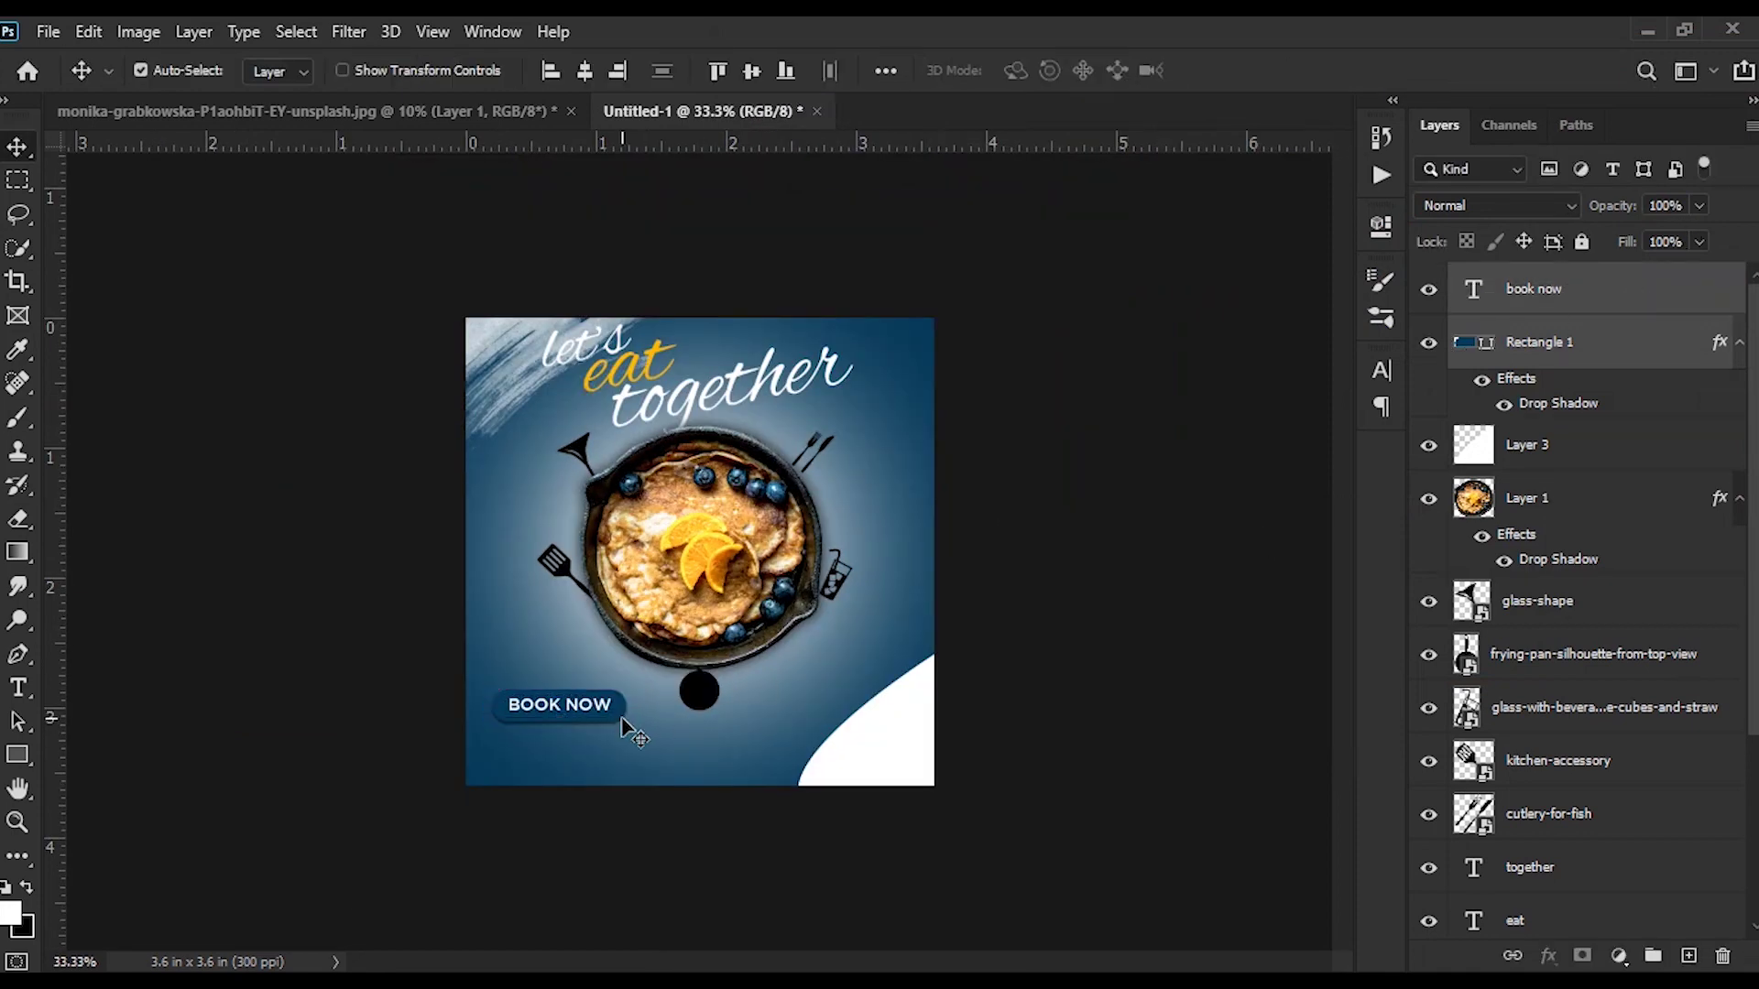
{"action": "left_click_drag", "start_coordinate": [623, 727], "coordinate": [644, 758]}
{"action": "key", "text": "ctrl+plus"}
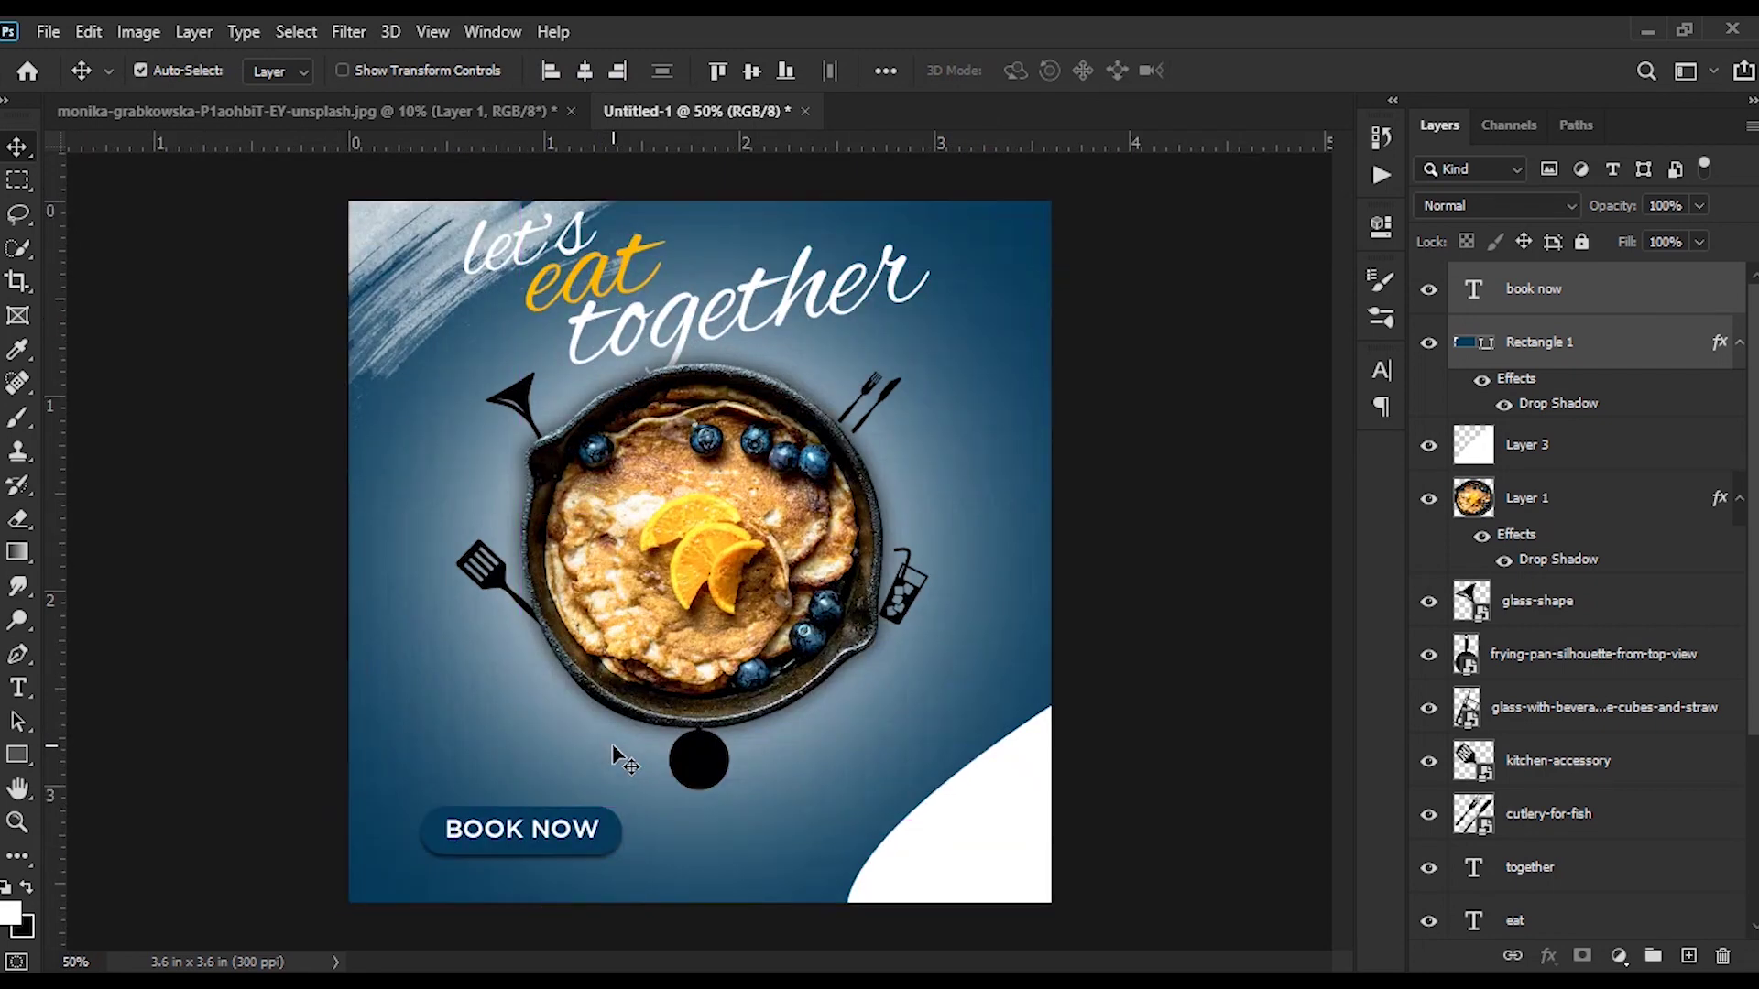
Step: Change the button shape's fill to yellow #ffb800
{"action": "double_click", "coordinate": [1466, 342]}
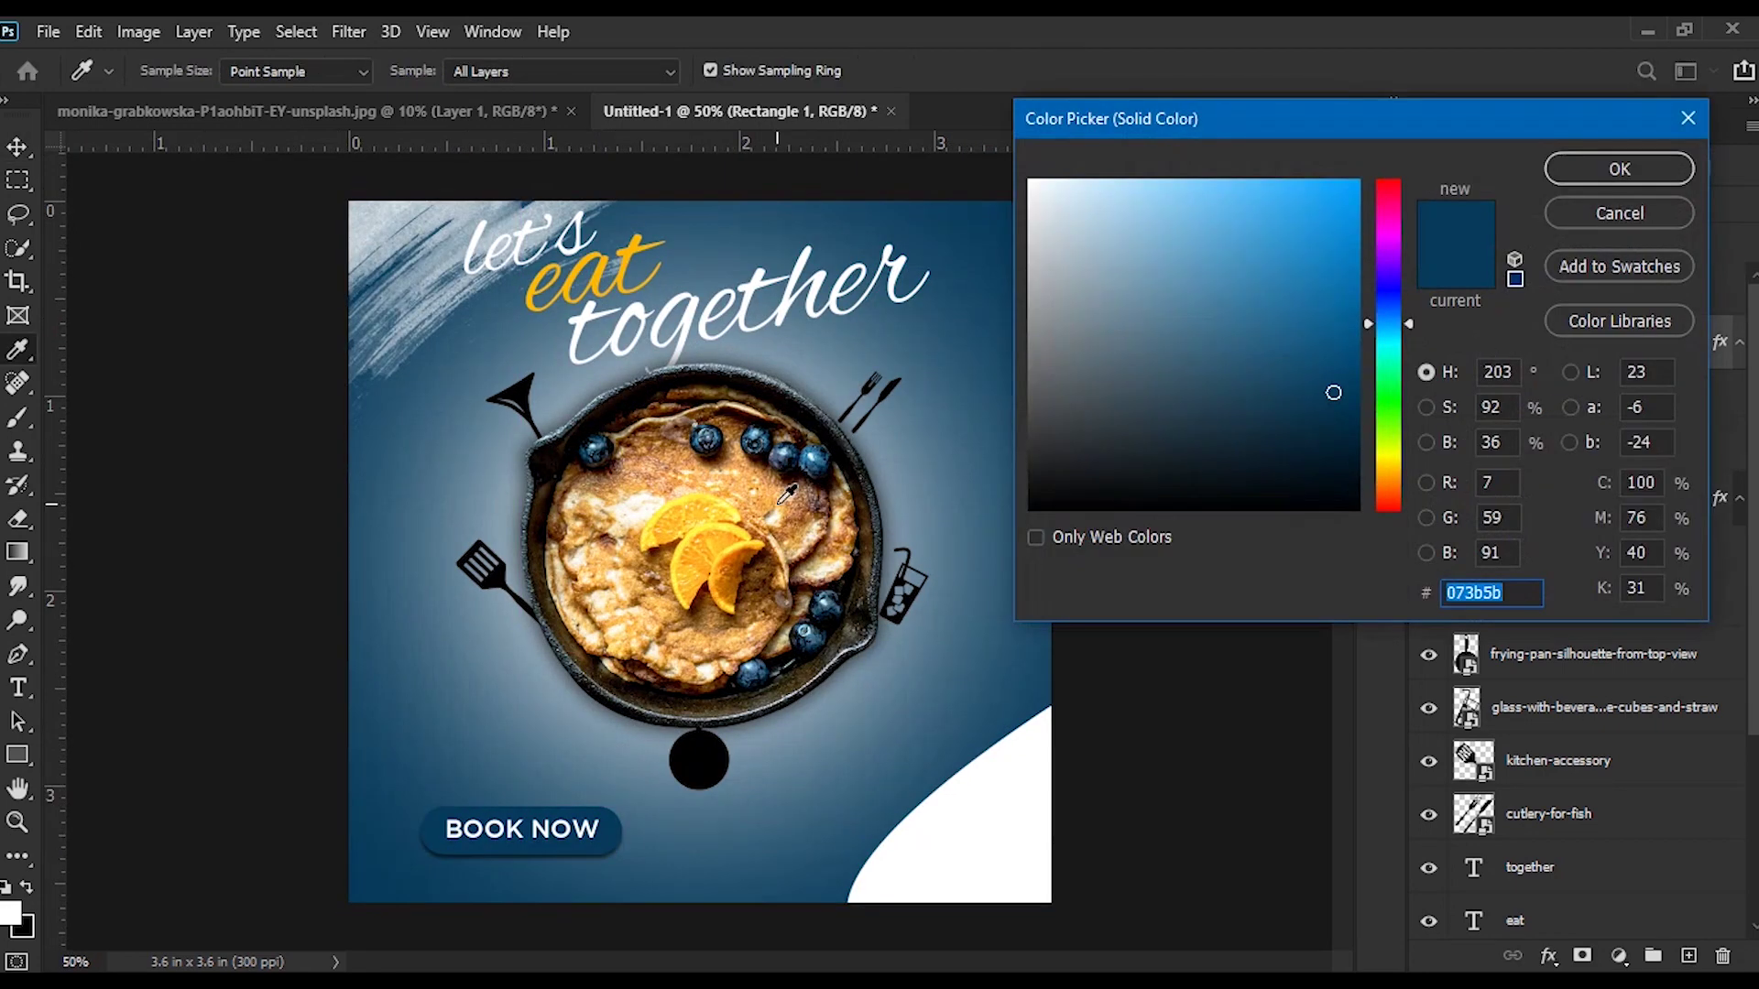
{"action": "left_click", "coordinate": [638, 242]}
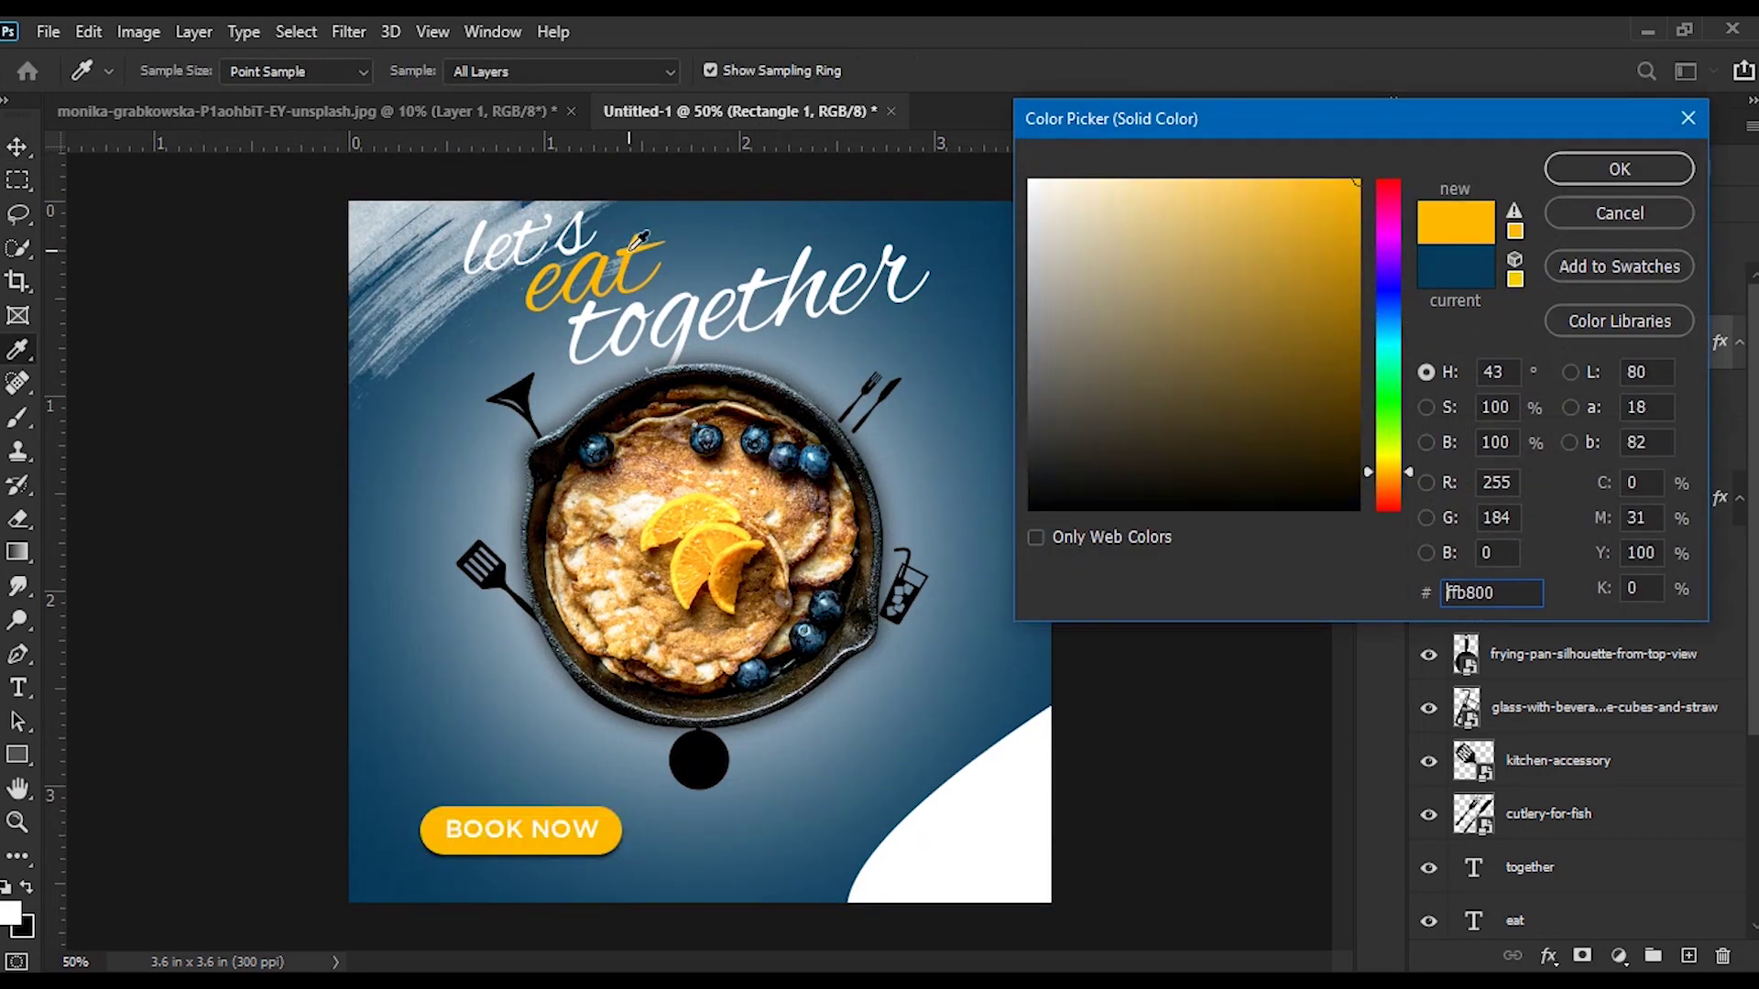
{"action": "left_click", "coordinate": [1595, 168]}
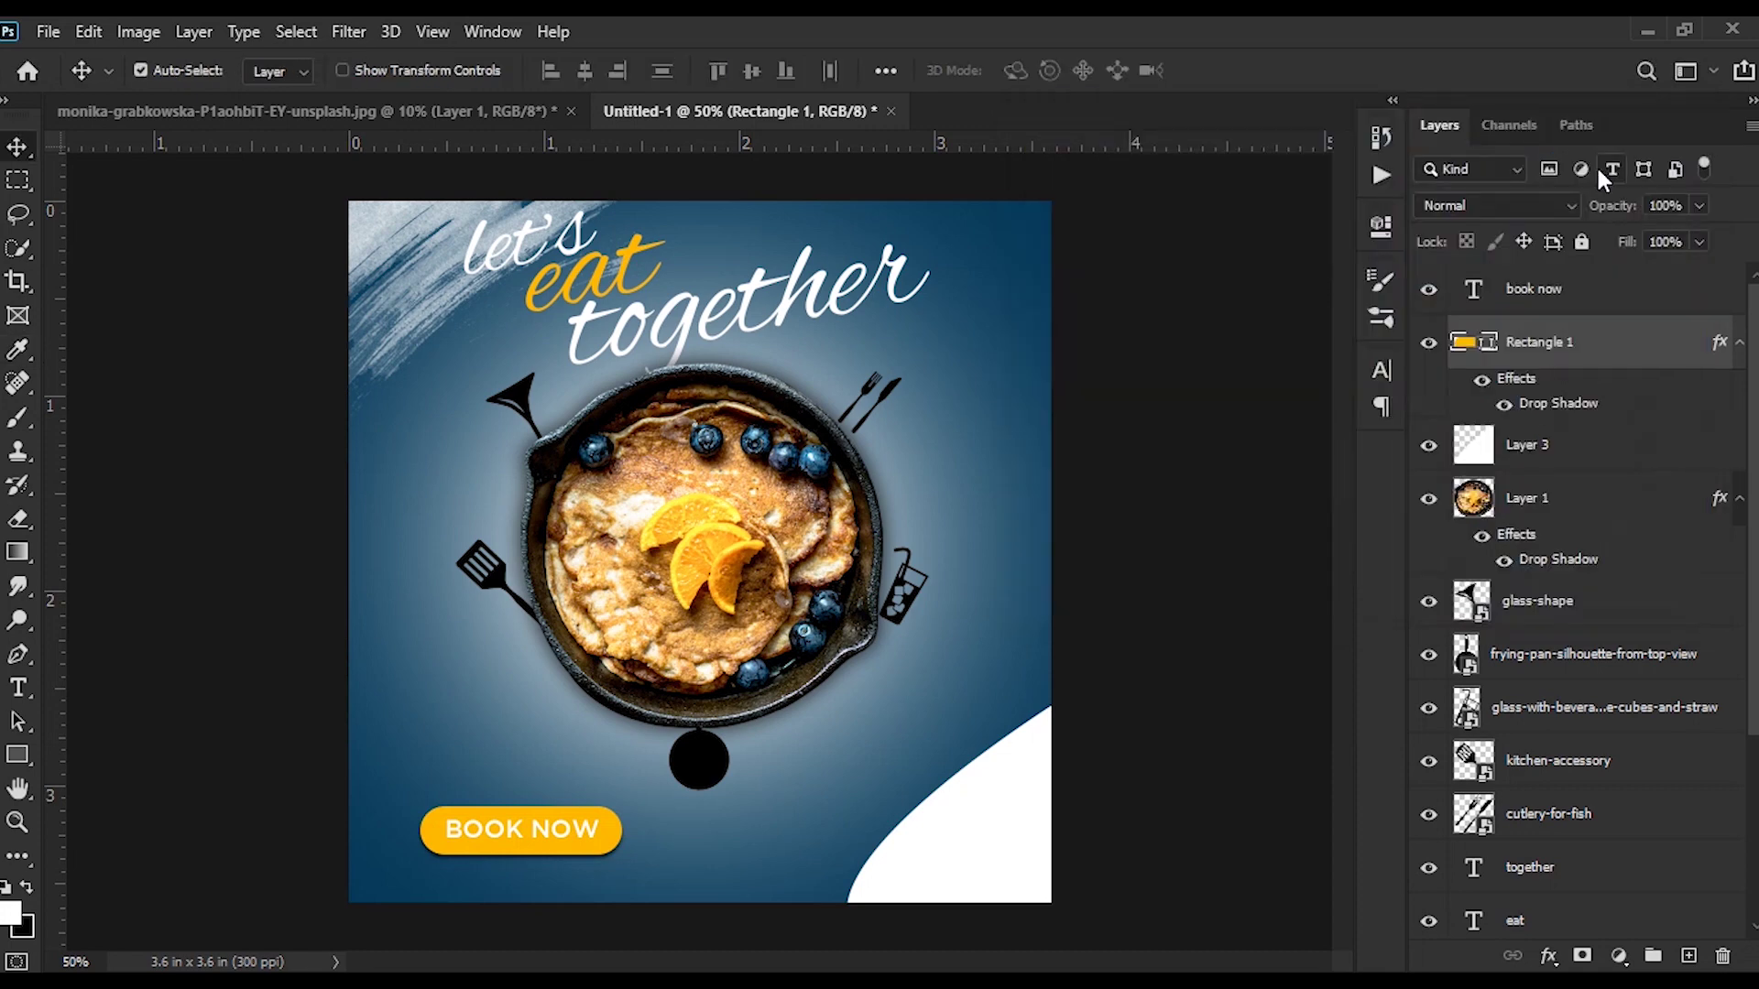
Step: Group the button text and shape into a group named 'Book Now'
{"action": "left_click", "coordinate": [1607, 293]}
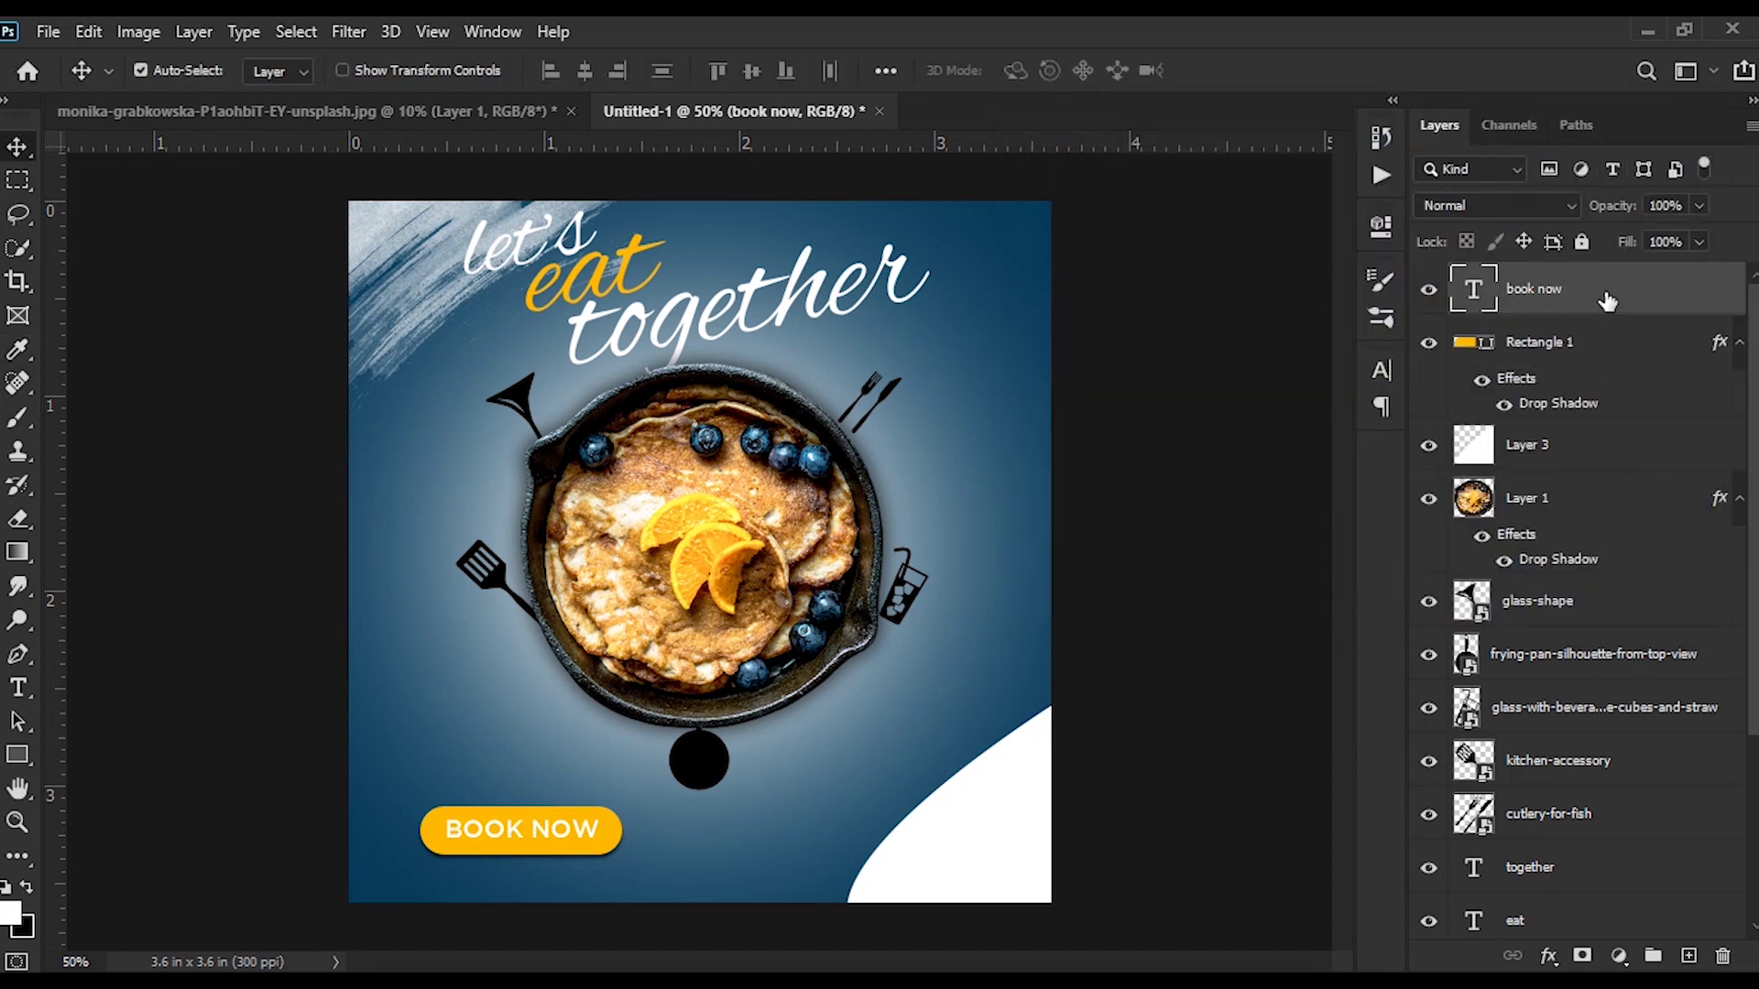
{"action": "left_click", "coordinate": [1619, 347], "text": "shift"}
{"action": "key", "text": "ctrl+g"}
{"action": "double_click", "coordinate": [1520, 277]}
{"action": "type", "text": "Book Now"}
{"action": "key", "text": "Return"}
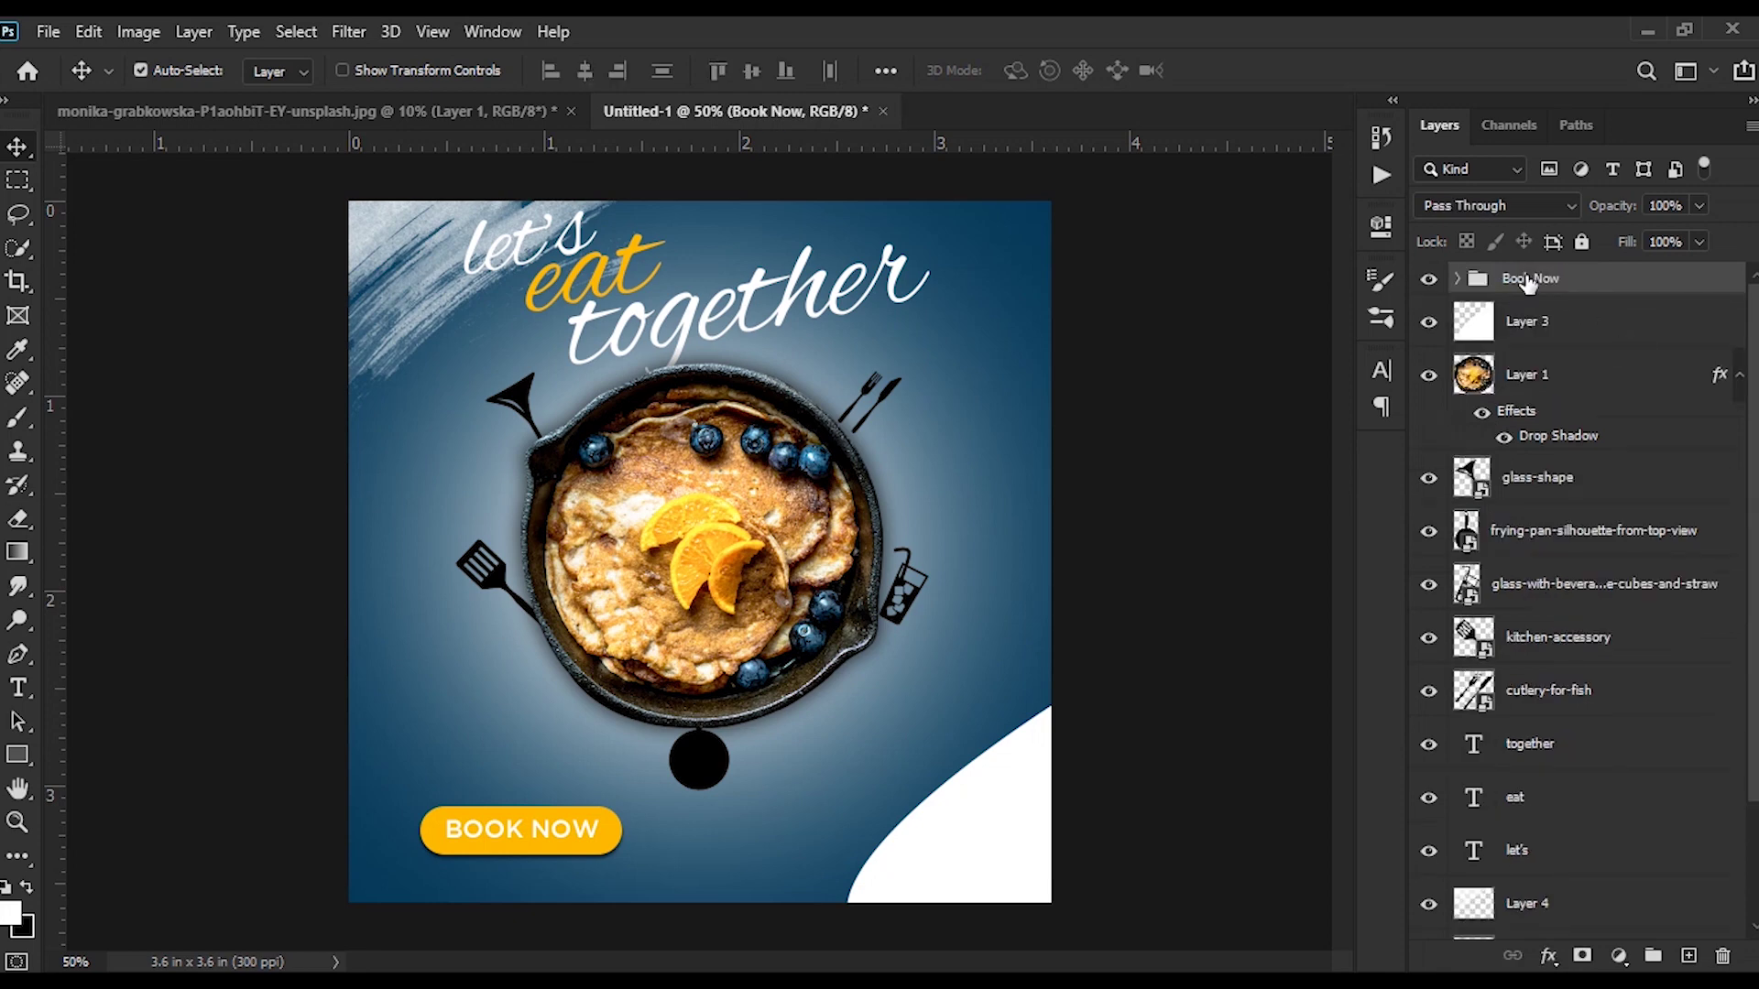
Step: Add a white text line with the phone number beside the button
{"action": "left_click", "coordinate": [19, 687]}
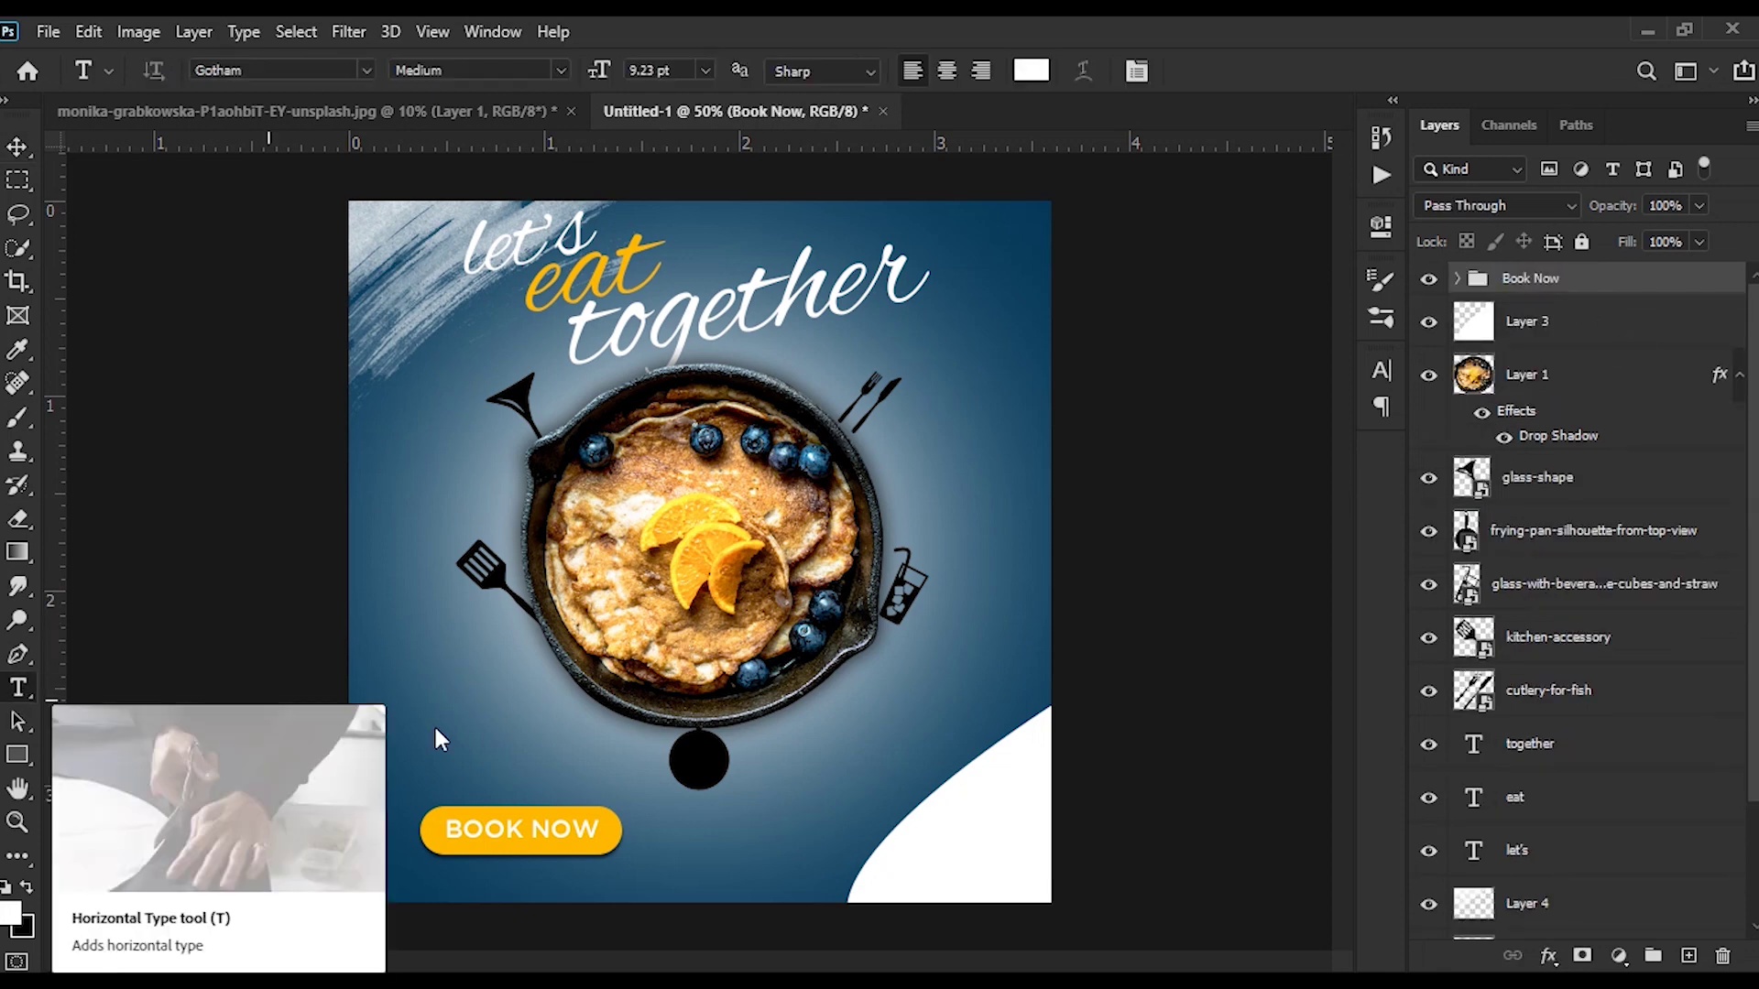
{"action": "left_click", "coordinate": [682, 826]}
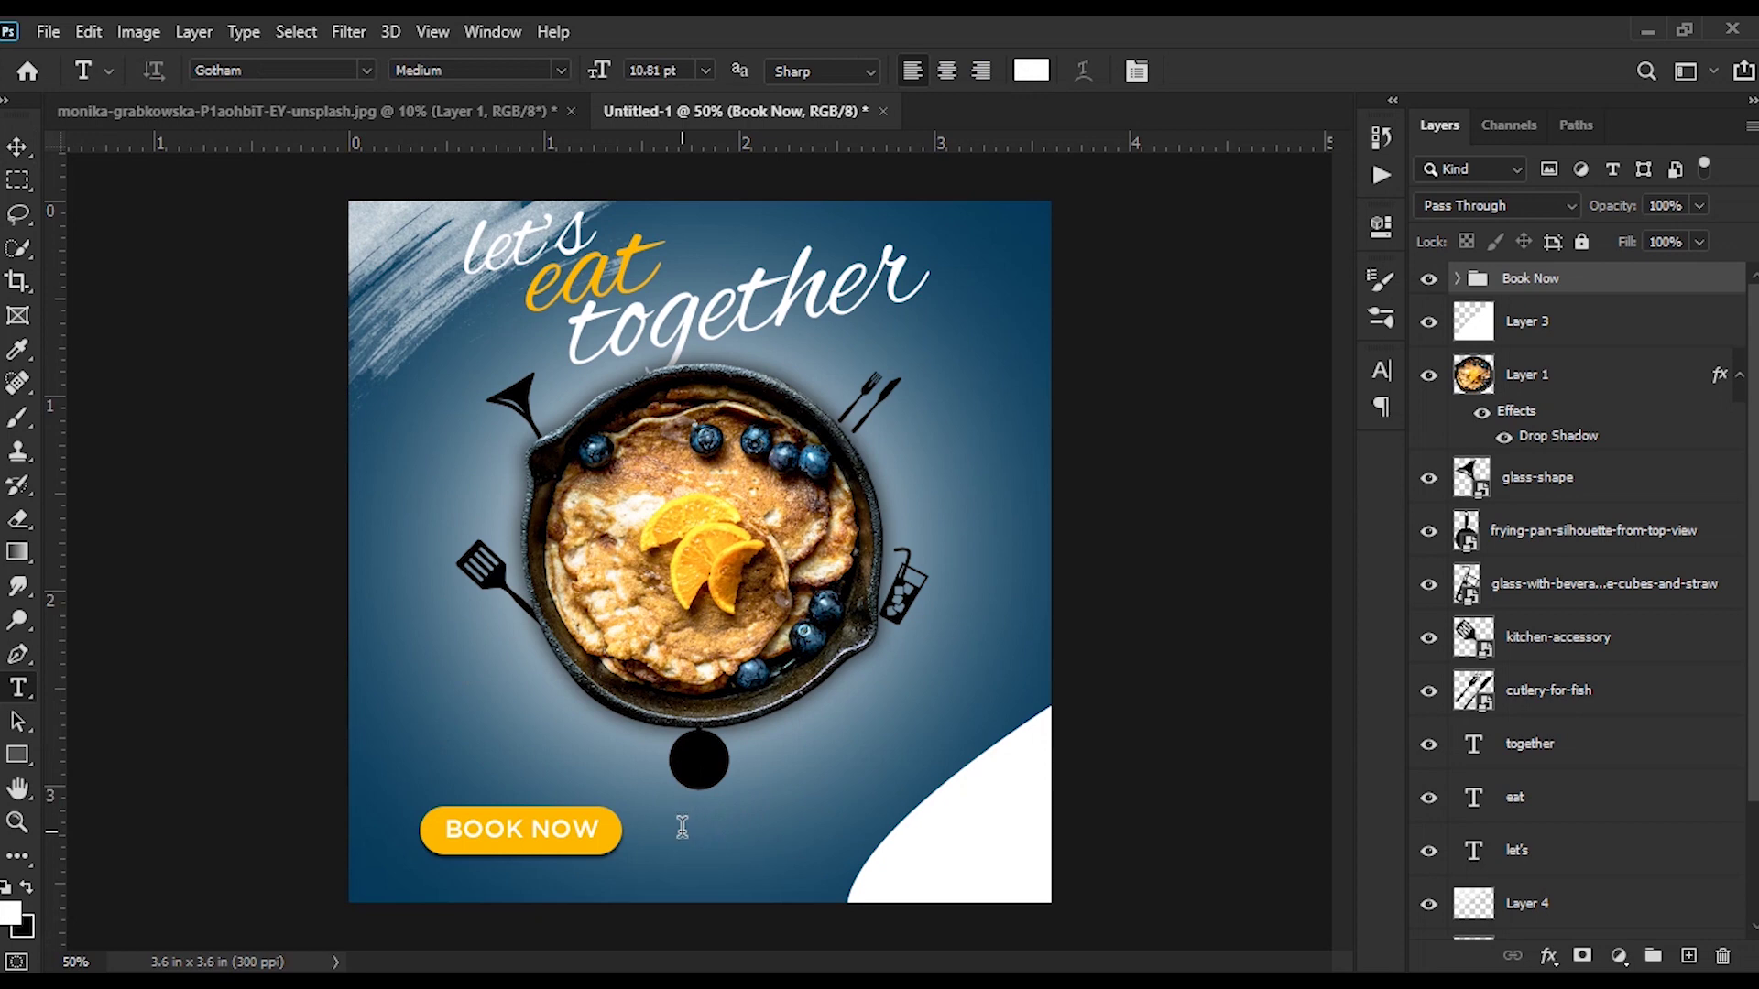
{"action": "type", "text": "+911234567890"}
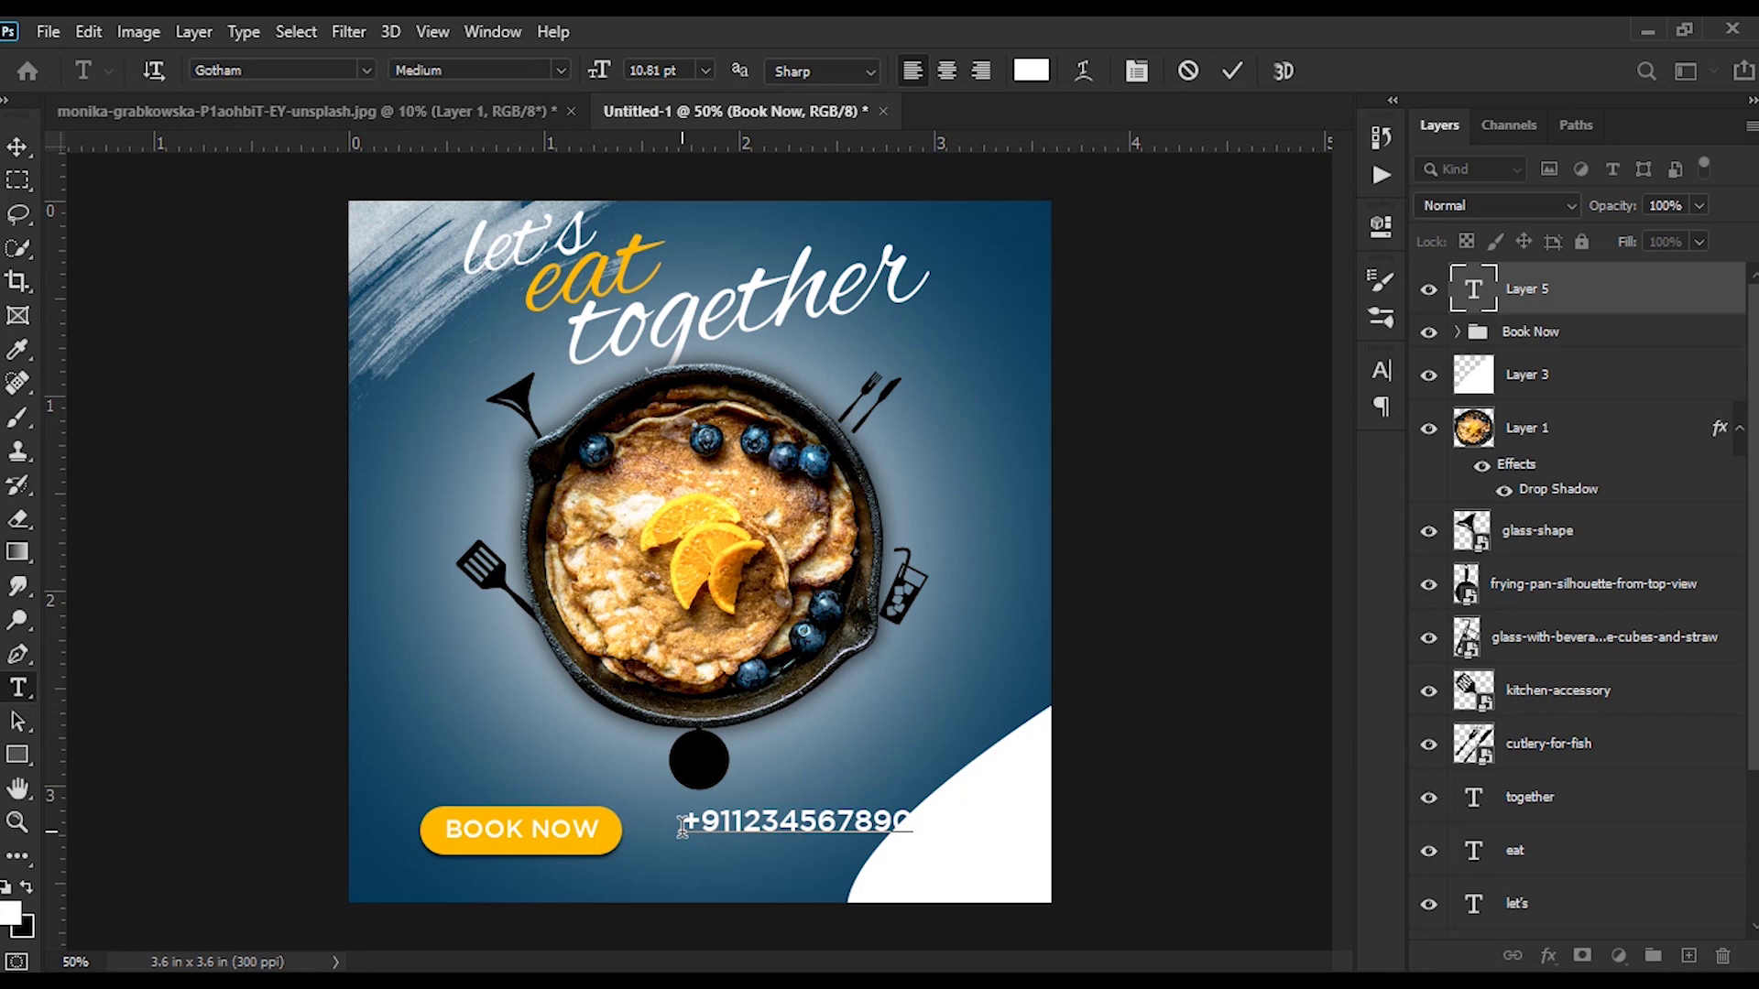
{"action": "left_click", "coordinate": [25, 156]}
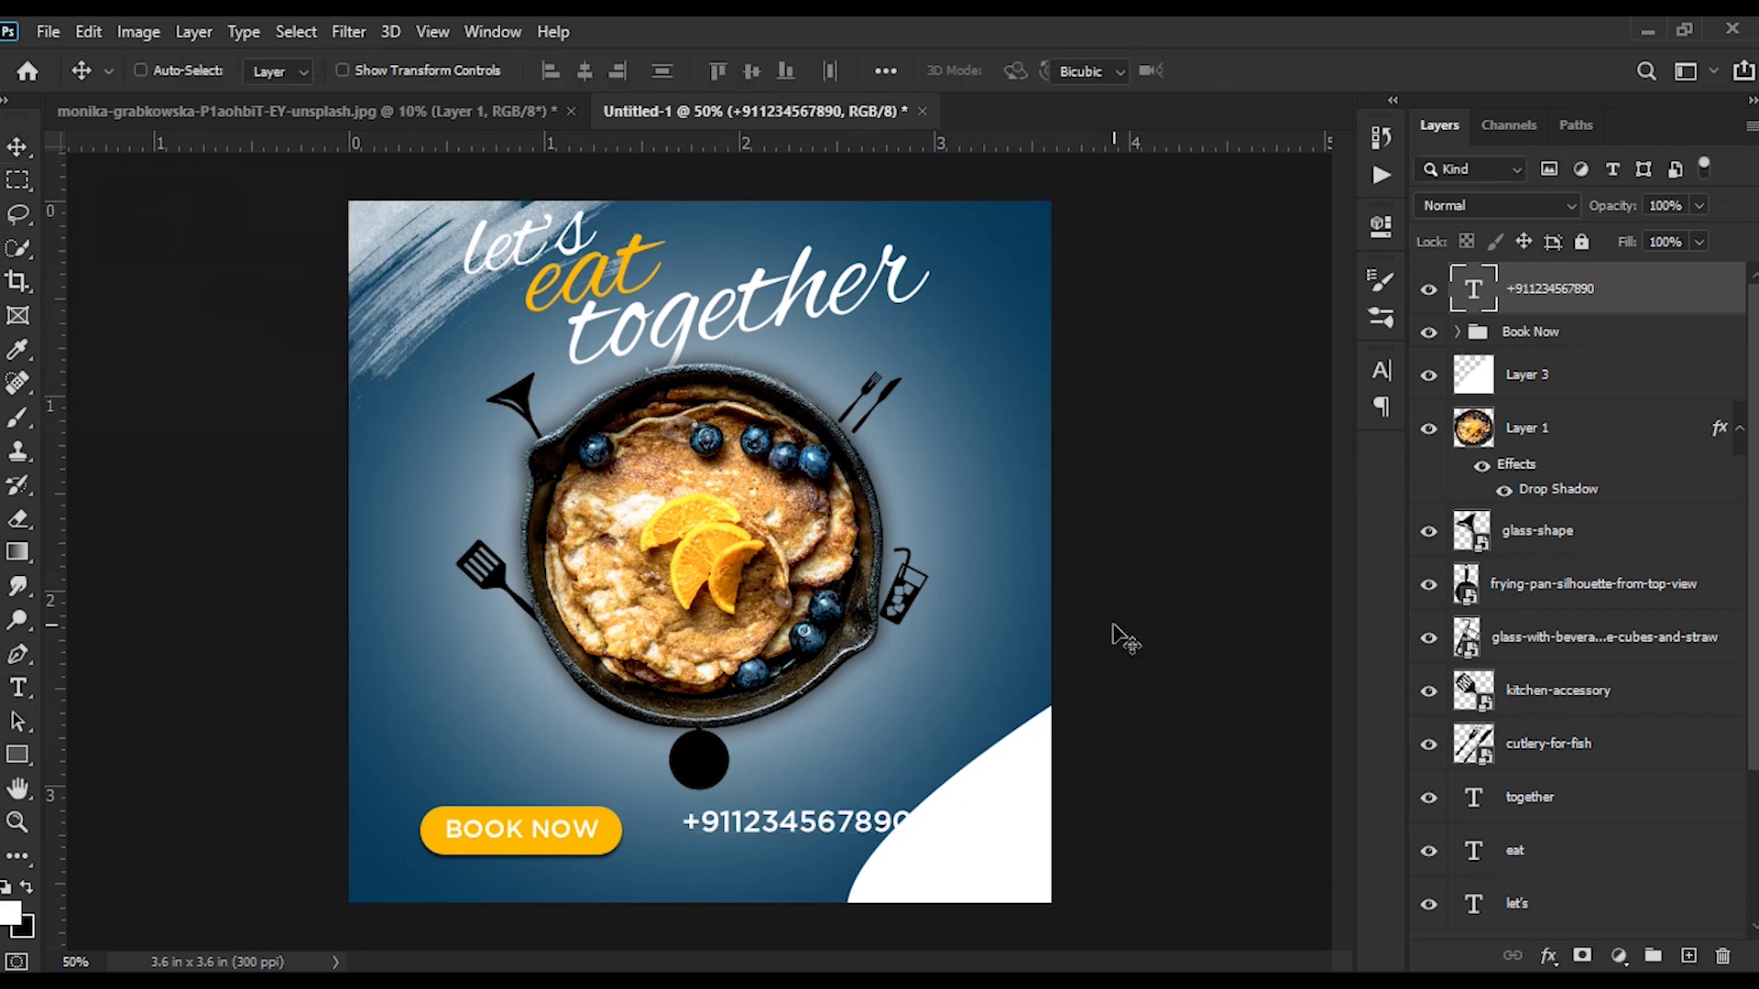
Step: Shrink the phone number, move it to the bottom-left corner, and duplicate it to the right
{"action": "key", "text": "ctrl+t"}
{"action": "left_click_drag", "start_coordinate": [913, 829], "coordinate": [811, 823]}
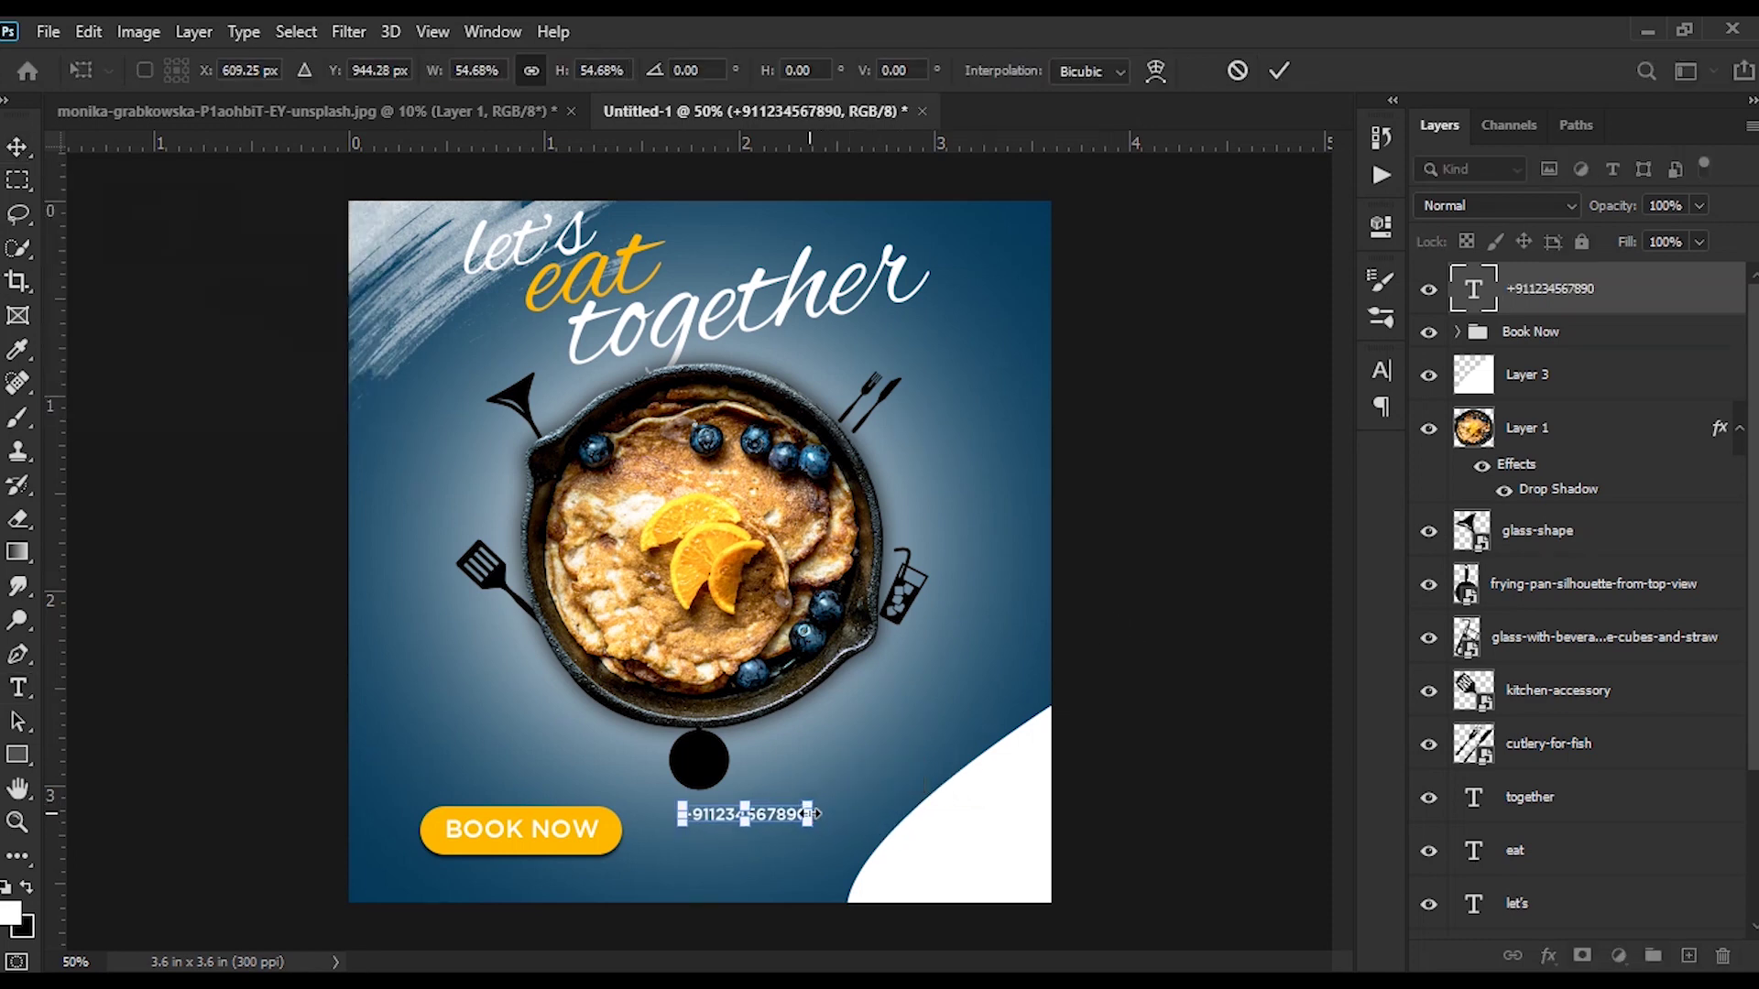
{"action": "key", "text": "Return"}
{"action": "left_click_drag", "start_coordinate": [775, 819], "coordinate": [451, 889]}
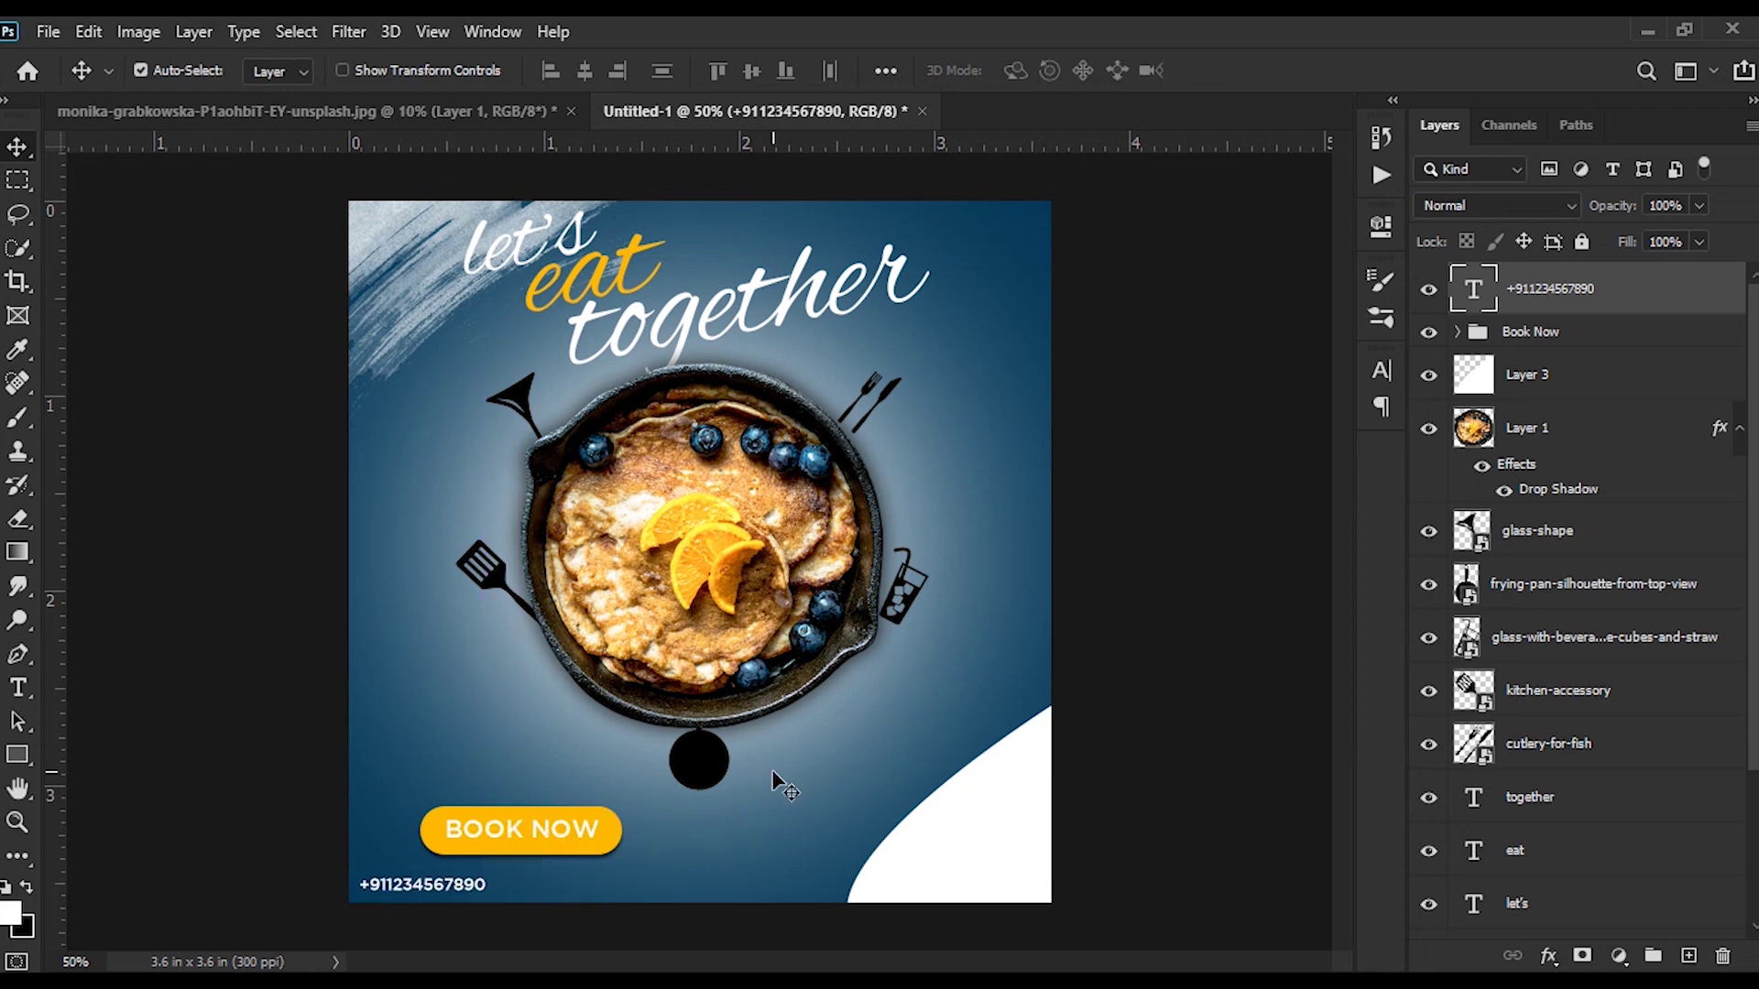
{"action": "left_click_drag", "start_coordinate": [452, 890], "coordinate": [619, 893]}
{"action": "key", "text": "t"}
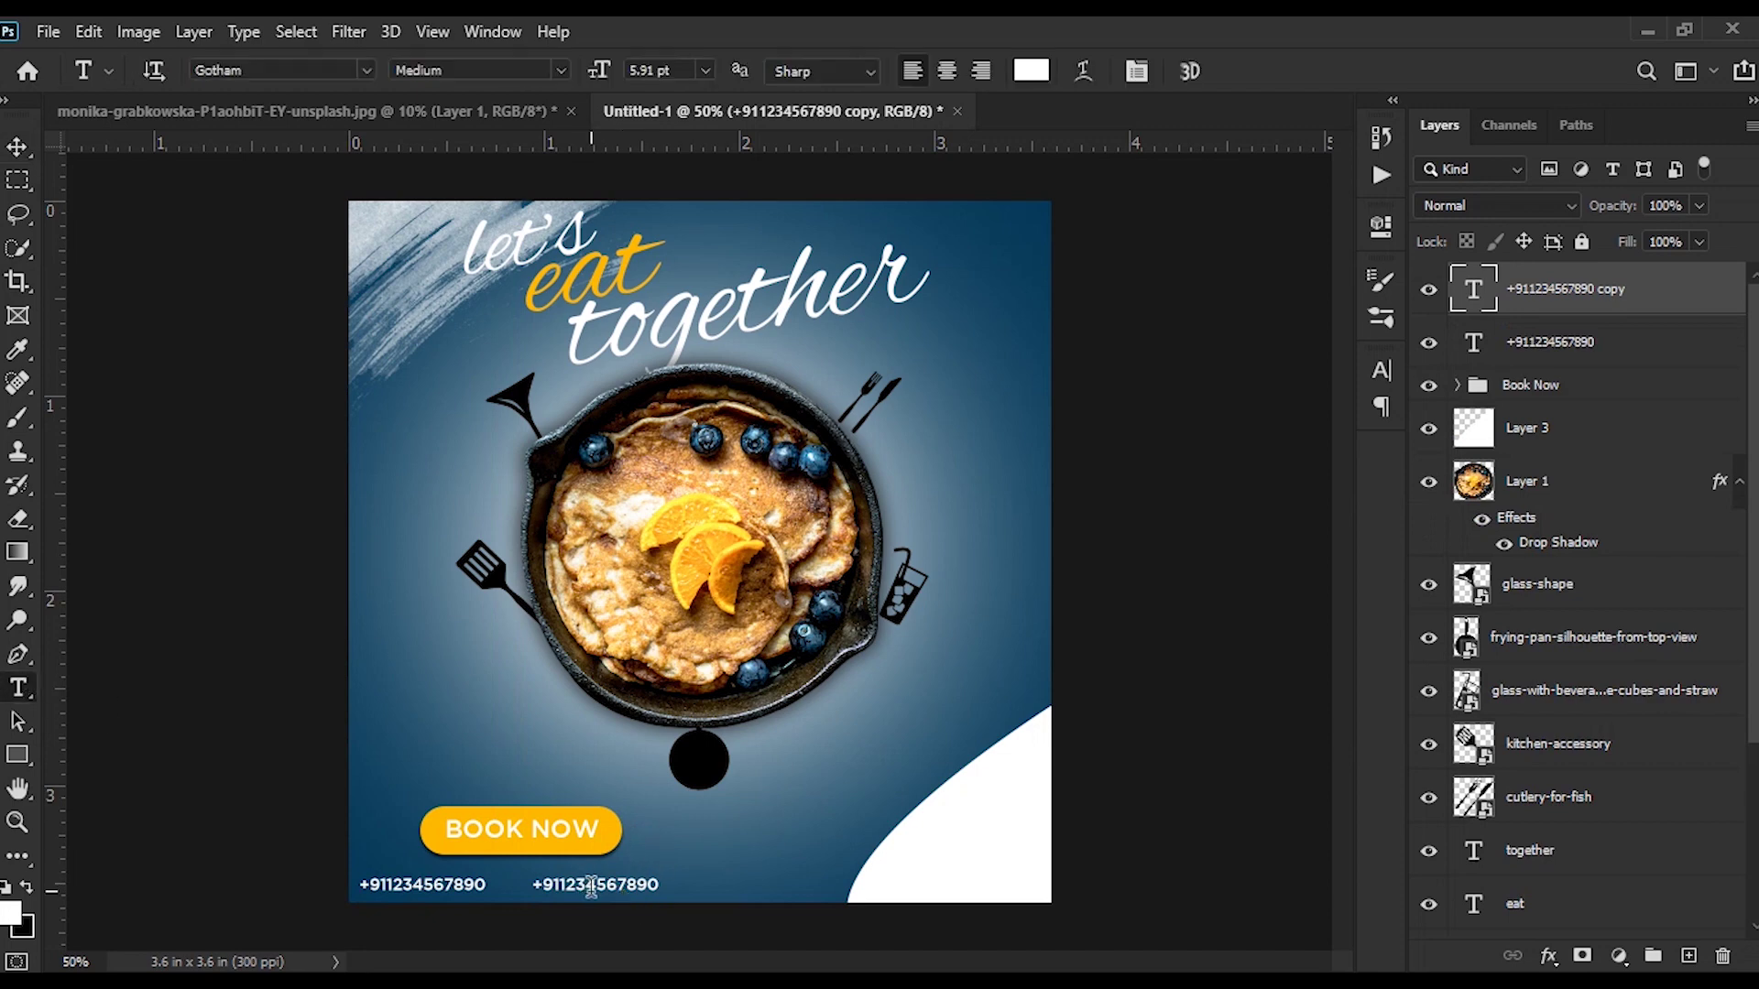
{"action": "double_click", "coordinate": [591, 886]}
{"action": "type", "text": "ww"}
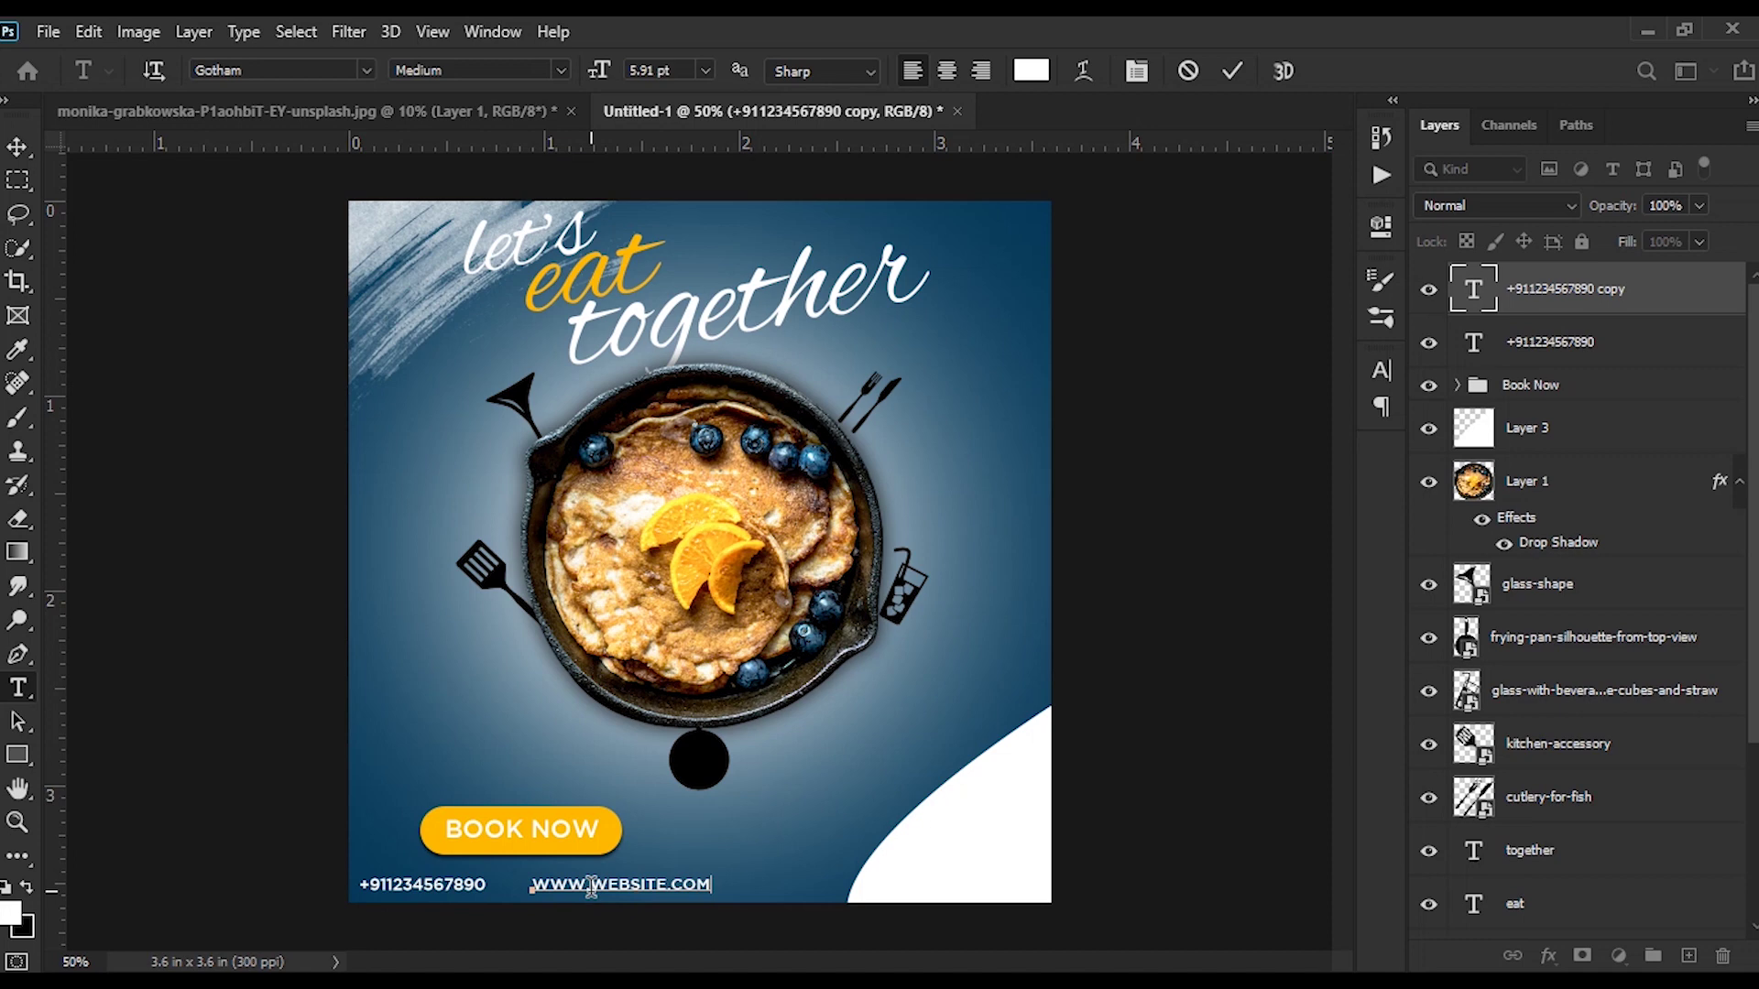
{"action": "left_click", "coordinate": [1232, 73]}
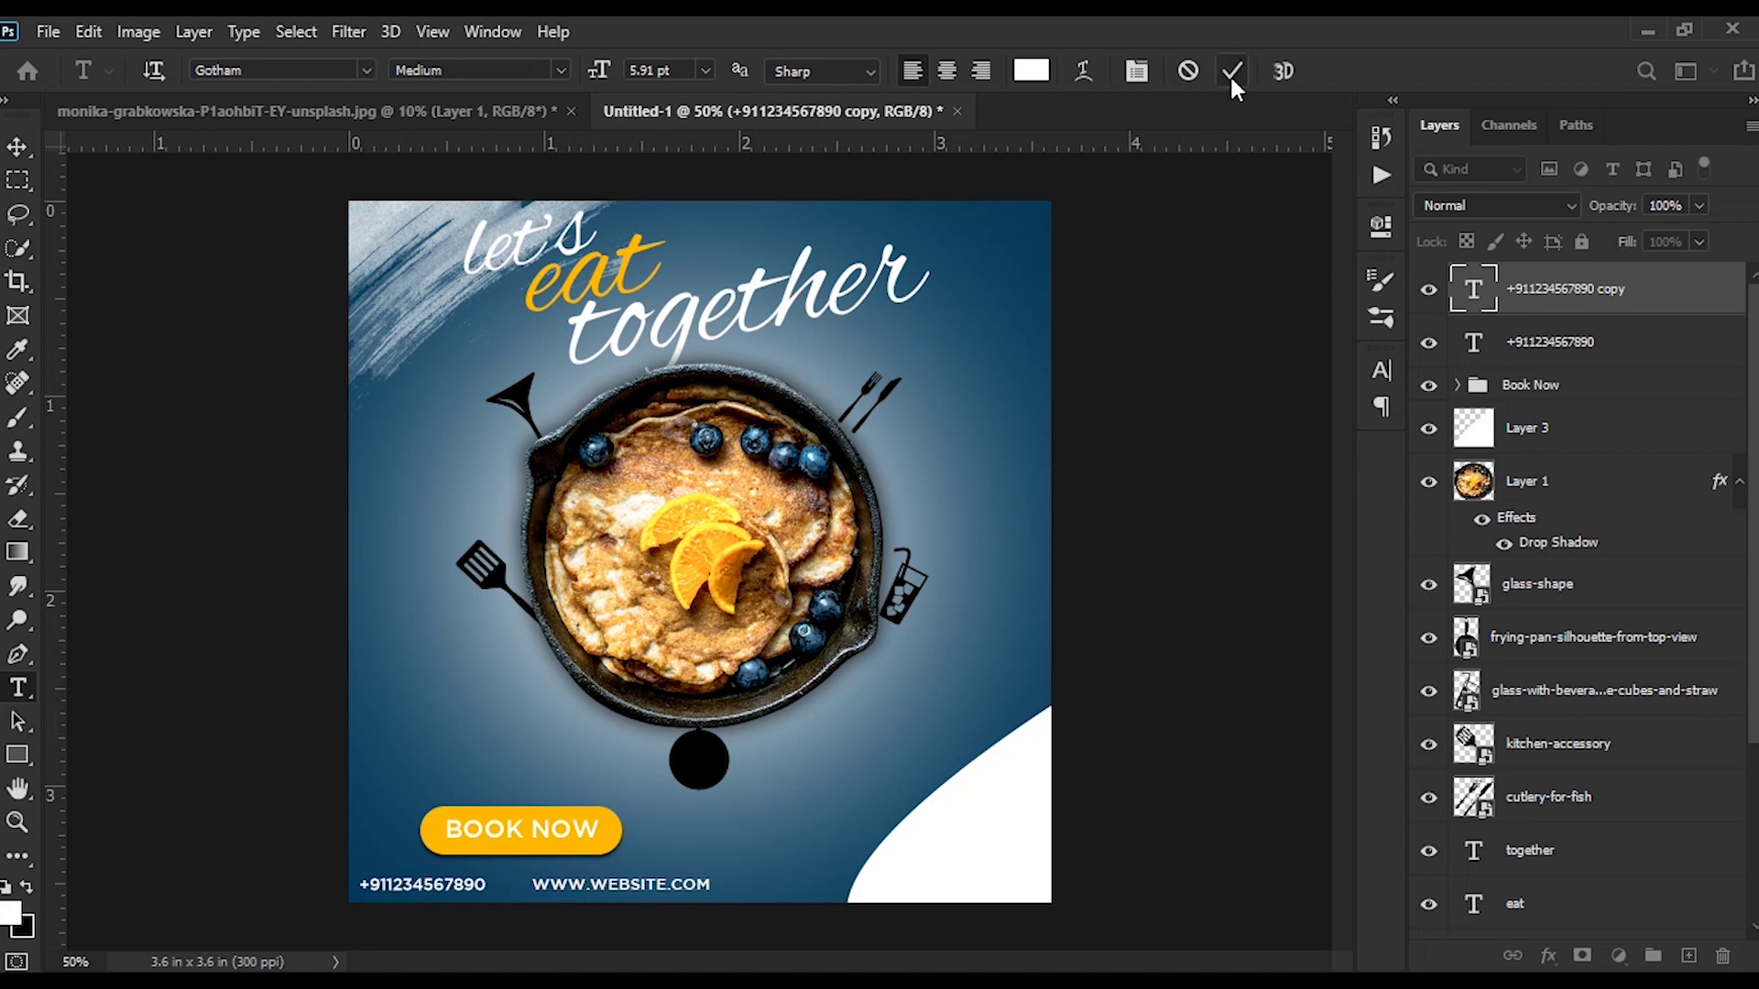
Step: Shrink the phone number and website lines together
{"action": "left_click", "coordinate": [1578, 355], "text": "shift"}
{"action": "key", "text": "ctrl+t"}
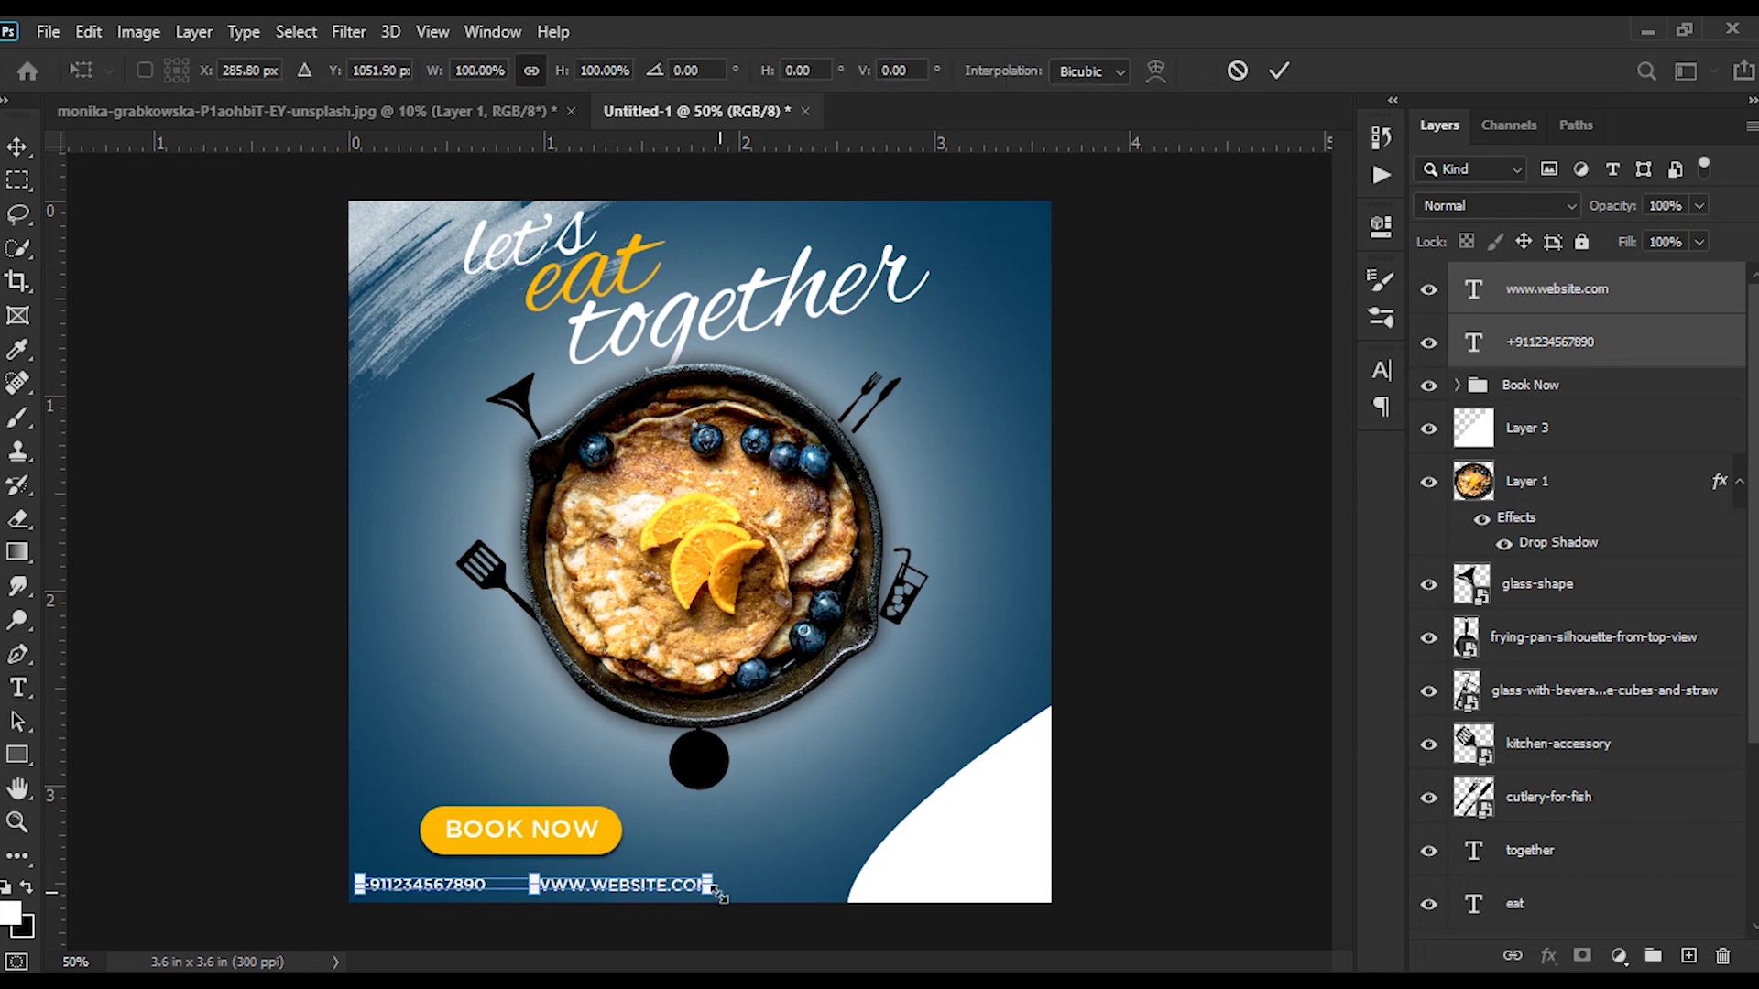
{"action": "left_click_drag", "start_coordinate": [717, 889], "coordinate": [618, 882]}
{"action": "key", "text": "Return"}
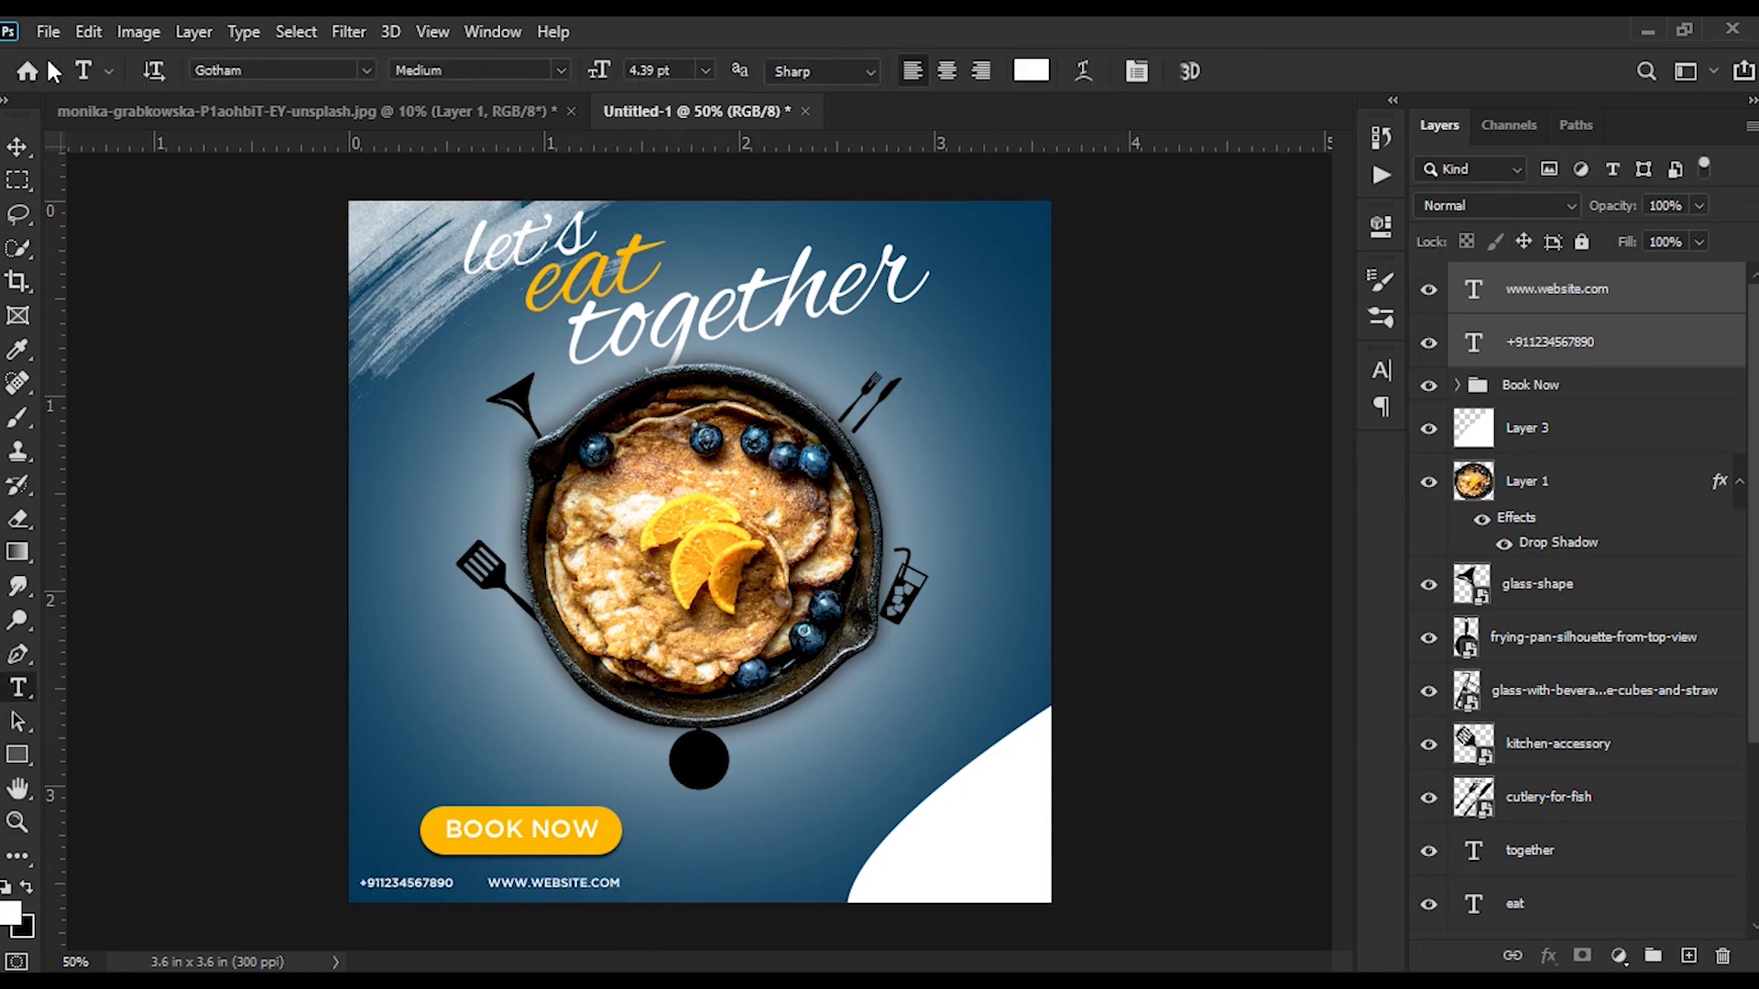
Step: Nudge both contact lines right and into place along the poster's bottom edge
{"action": "left_click", "coordinate": [18, 146]}
{"action": "left_click_drag", "start_coordinate": [562, 884], "coordinate": [750, 895]}
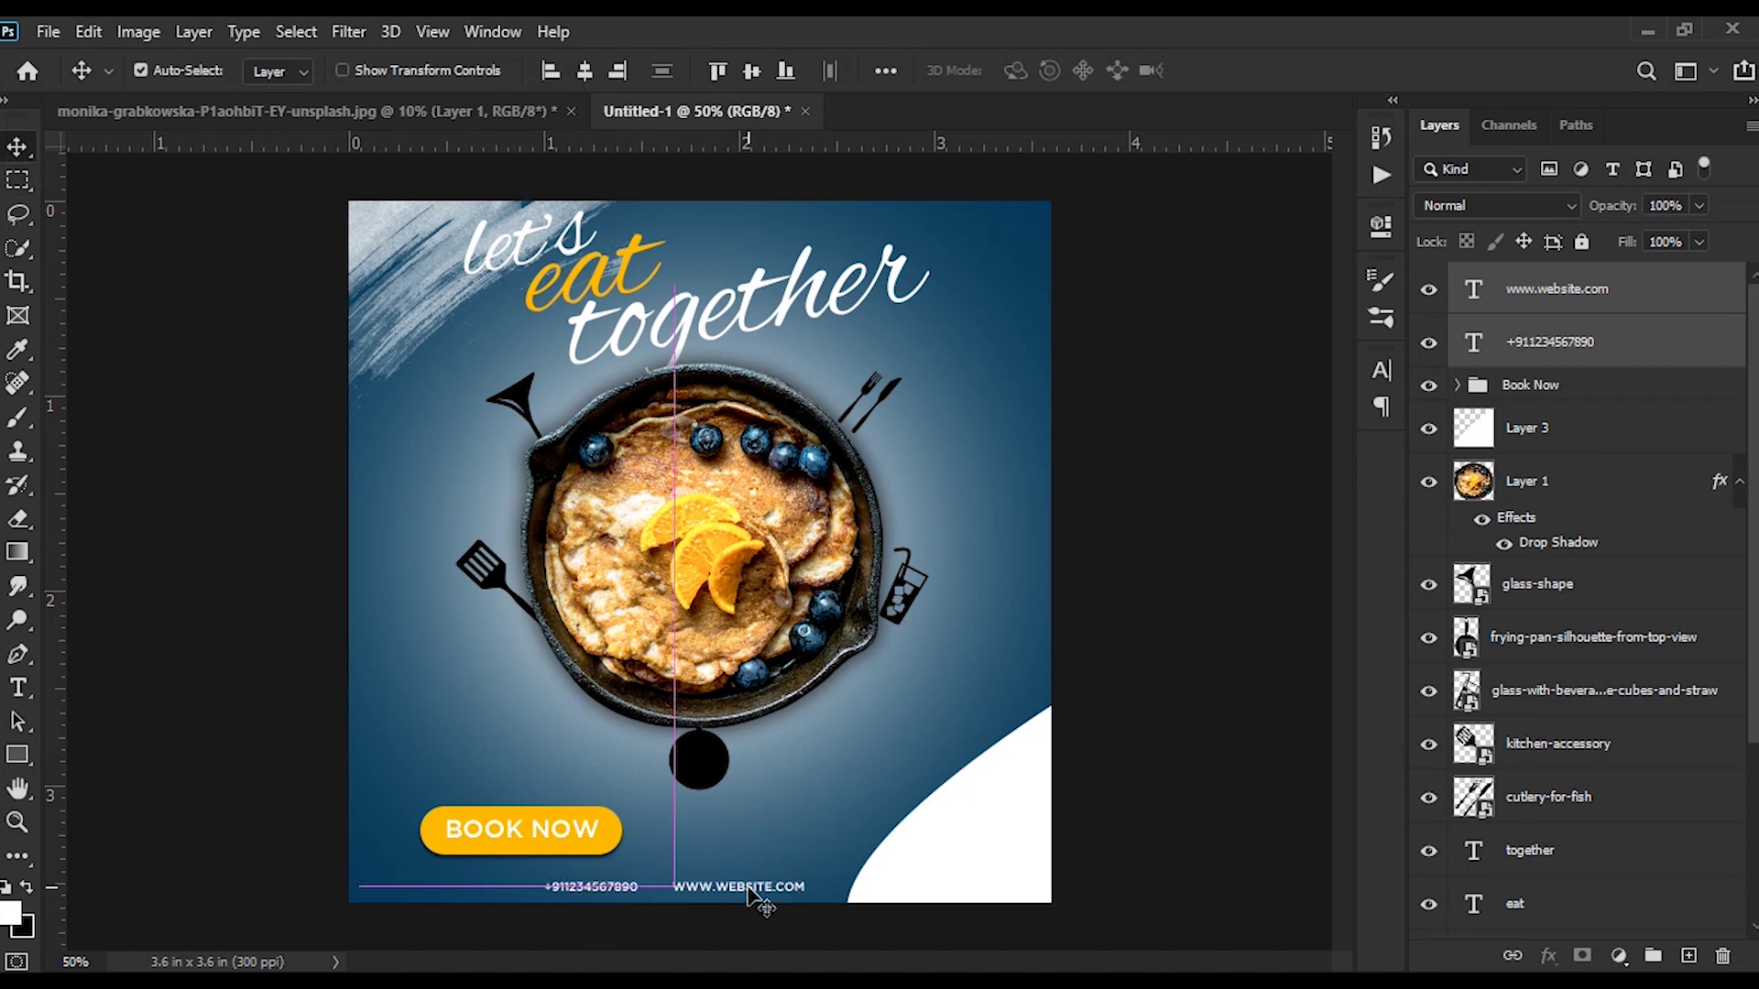
{"action": "key", "text": "ctrl+z"}
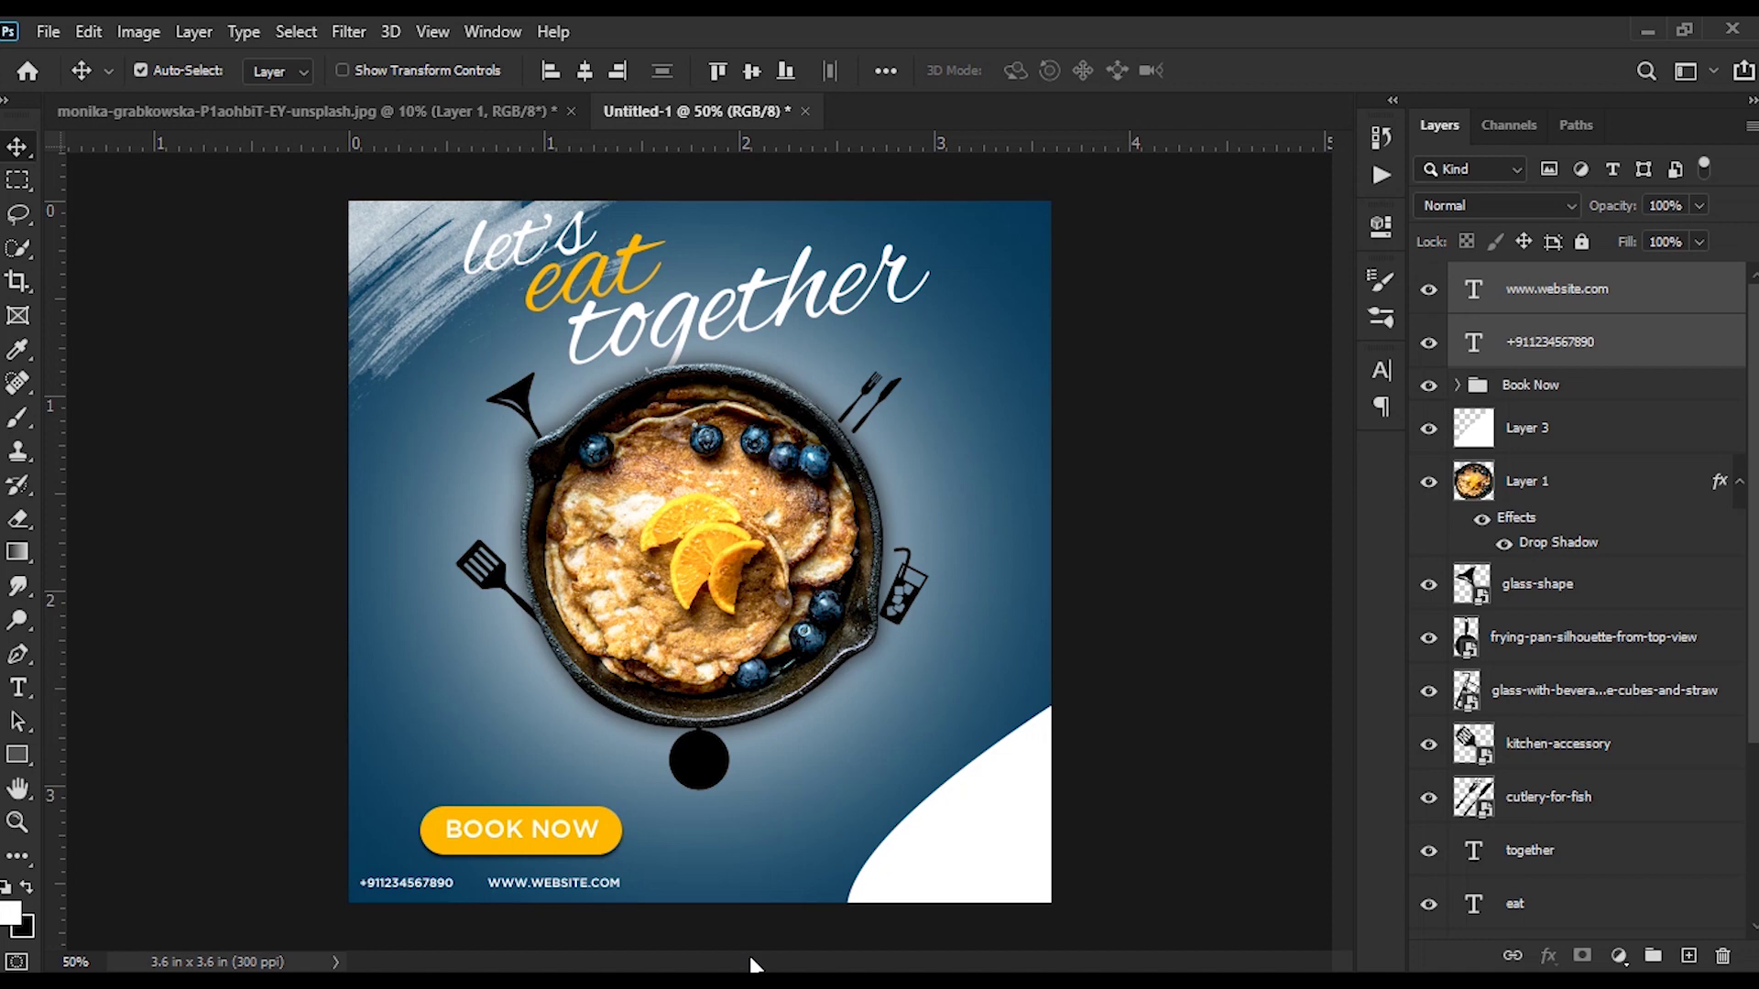
{"action": "key", "text": "Down"}
{"action": "key", "text": "Down"}
{"action": "key", "text": "Down"}
{"action": "key", "text": "shift+Right"}
{"action": "key", "text": "shift+Right"}
{"action": "key", "text": "shift+Right"}
{"action": "key", "text": "shift+Right"}
{"action": "key", "text": "shift+Right"}
{"action": "key", "text": "shift+Up"}
{"action": "key", "text": "Up"}
{"action": "key", "text": "Up"}
{"action": "key", "text": "shift+Right"}
{"action": "key", "text": "shift+Right"}
{"action": "key", "text": "shift+Right"}
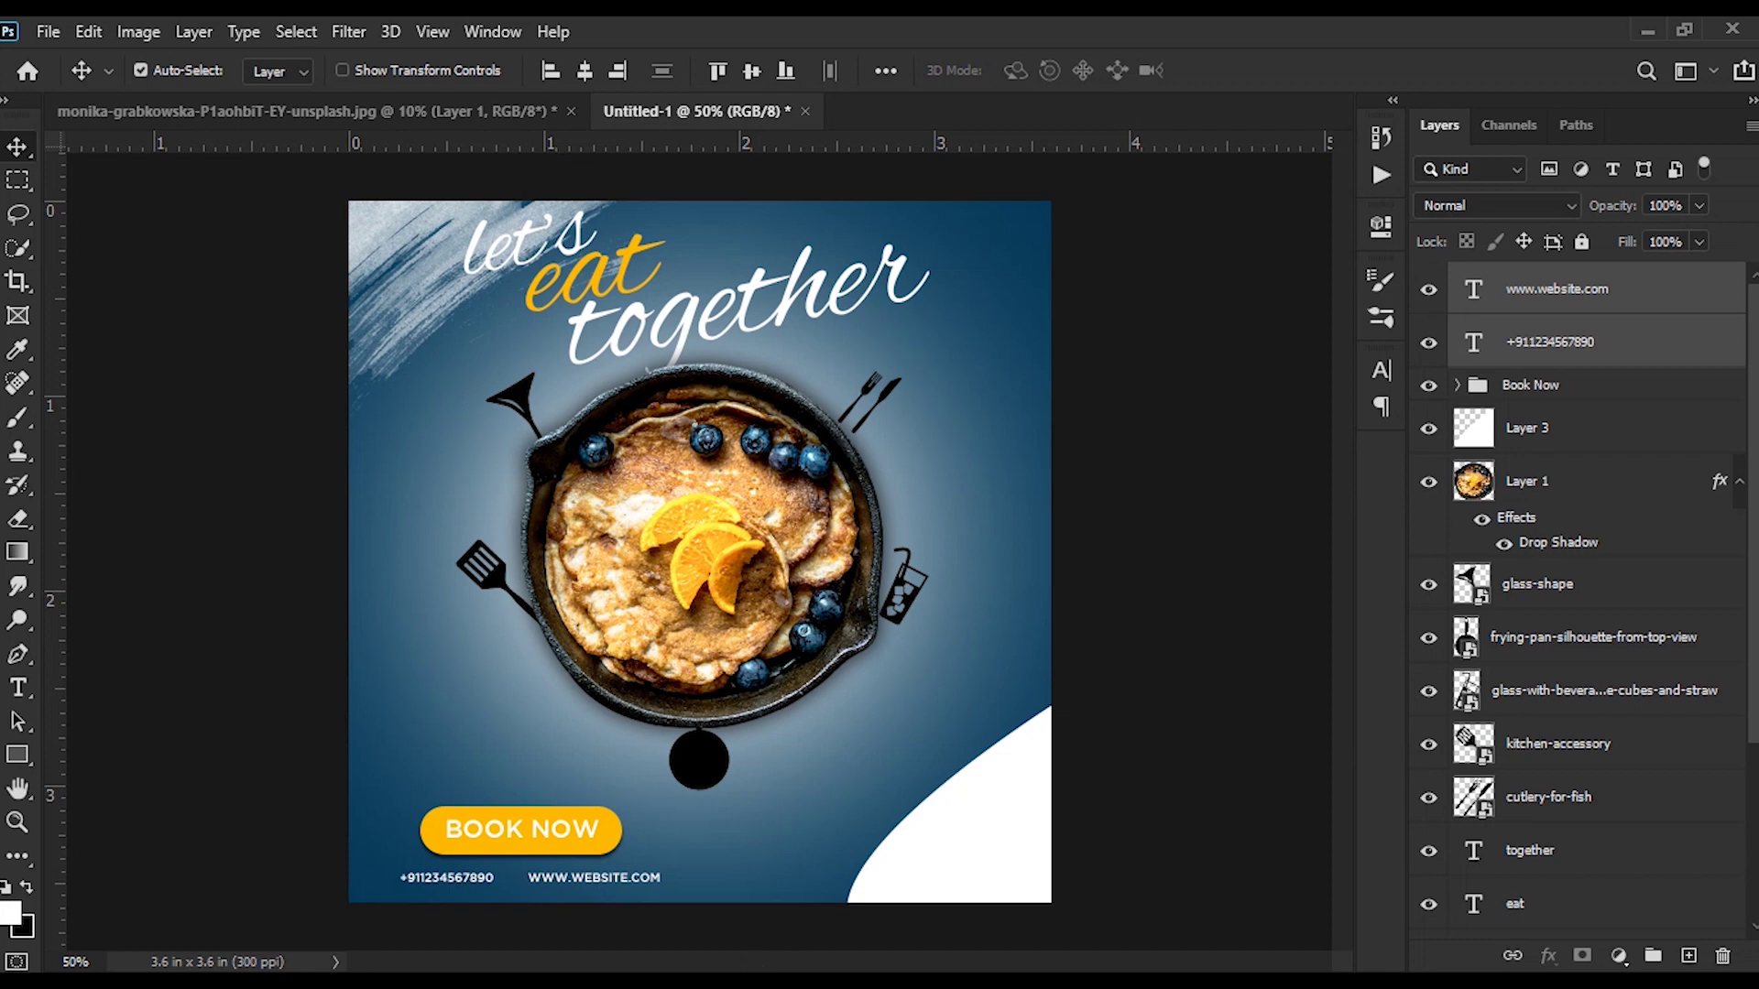
{"action": "scroll", "coordinate": [1755, 751], "scroll_direction": "down", "scroll_amount": 3}
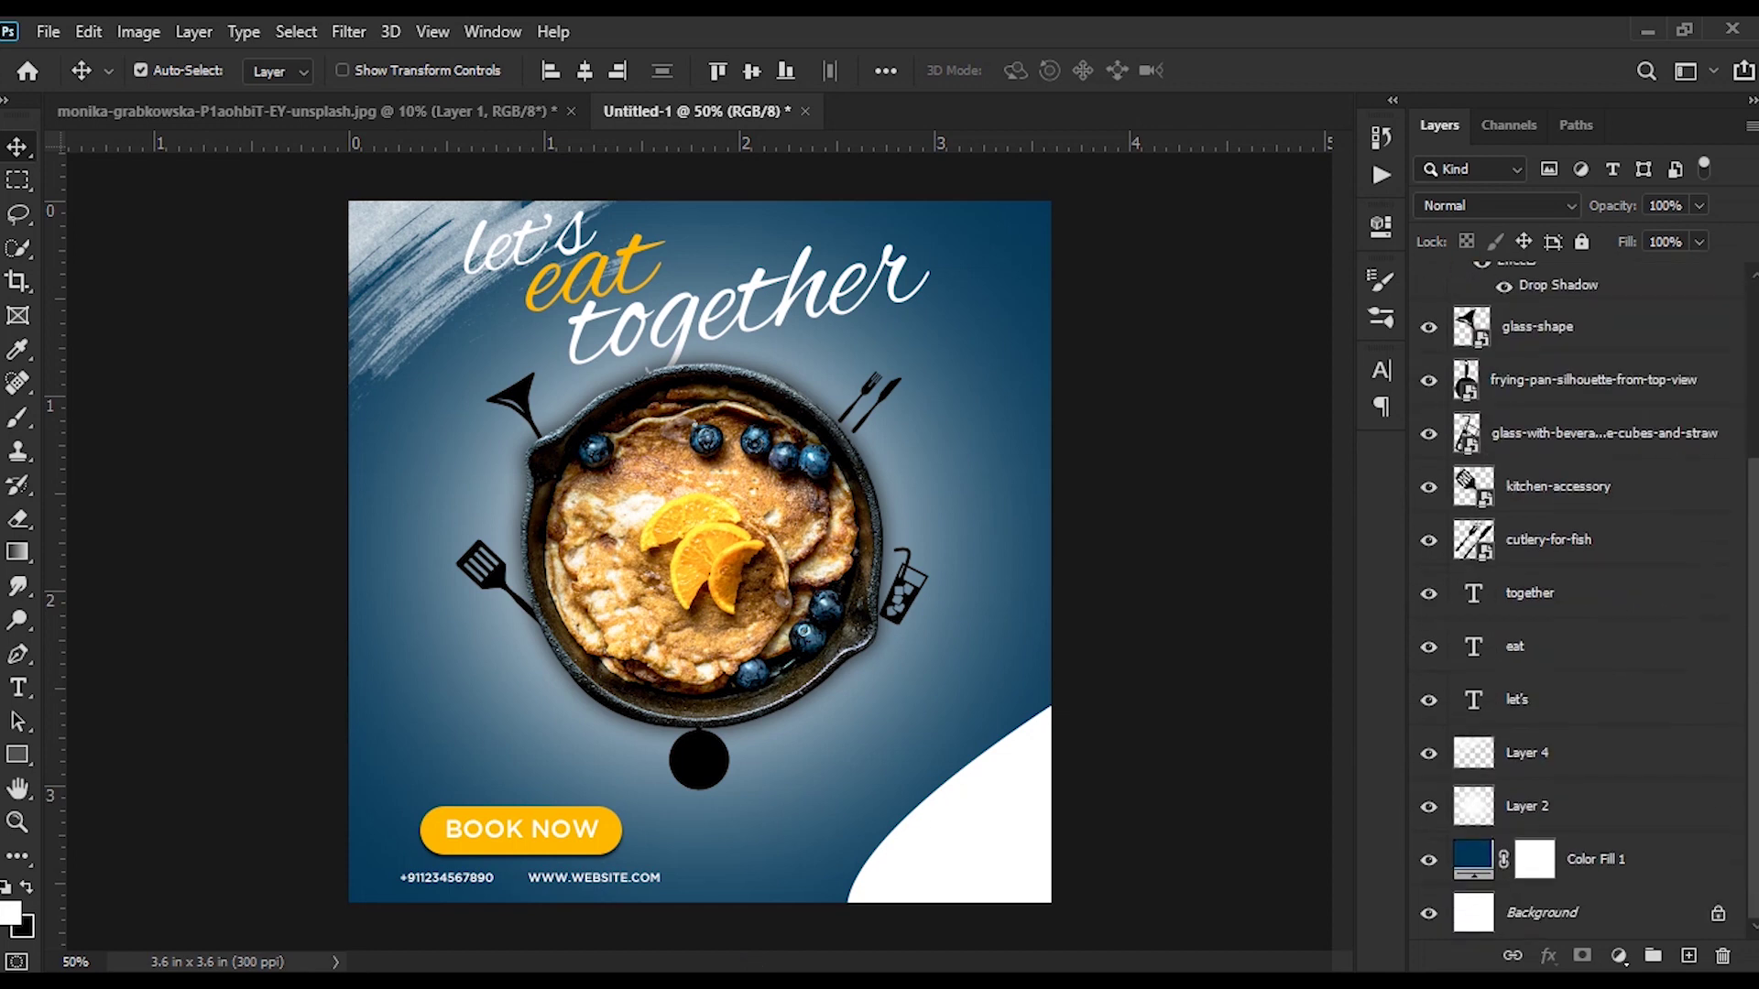
Step: Add a new layer above Color Fill 1 and draw a rectangle just inside the poster edges
{"action": "left_click", "coordinate": [1647, 864]}
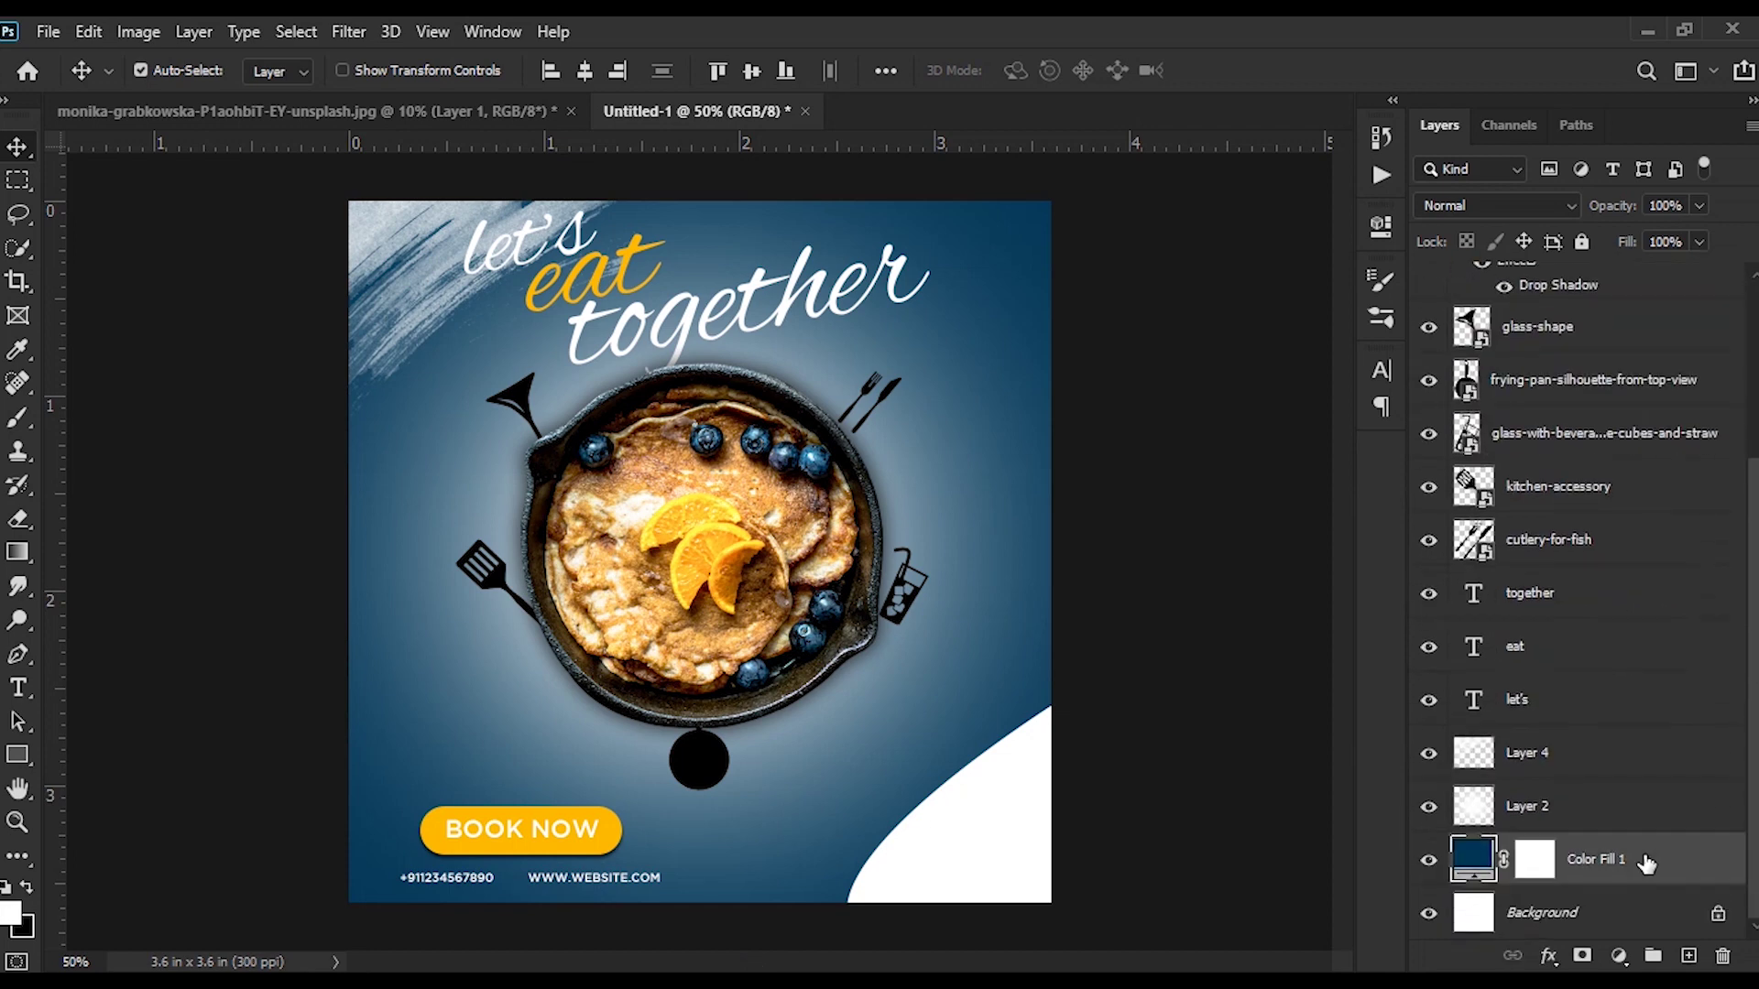
{"action": "key", "text": "ctrl+shift+n"}
{"action": "key", "text": "Return"}
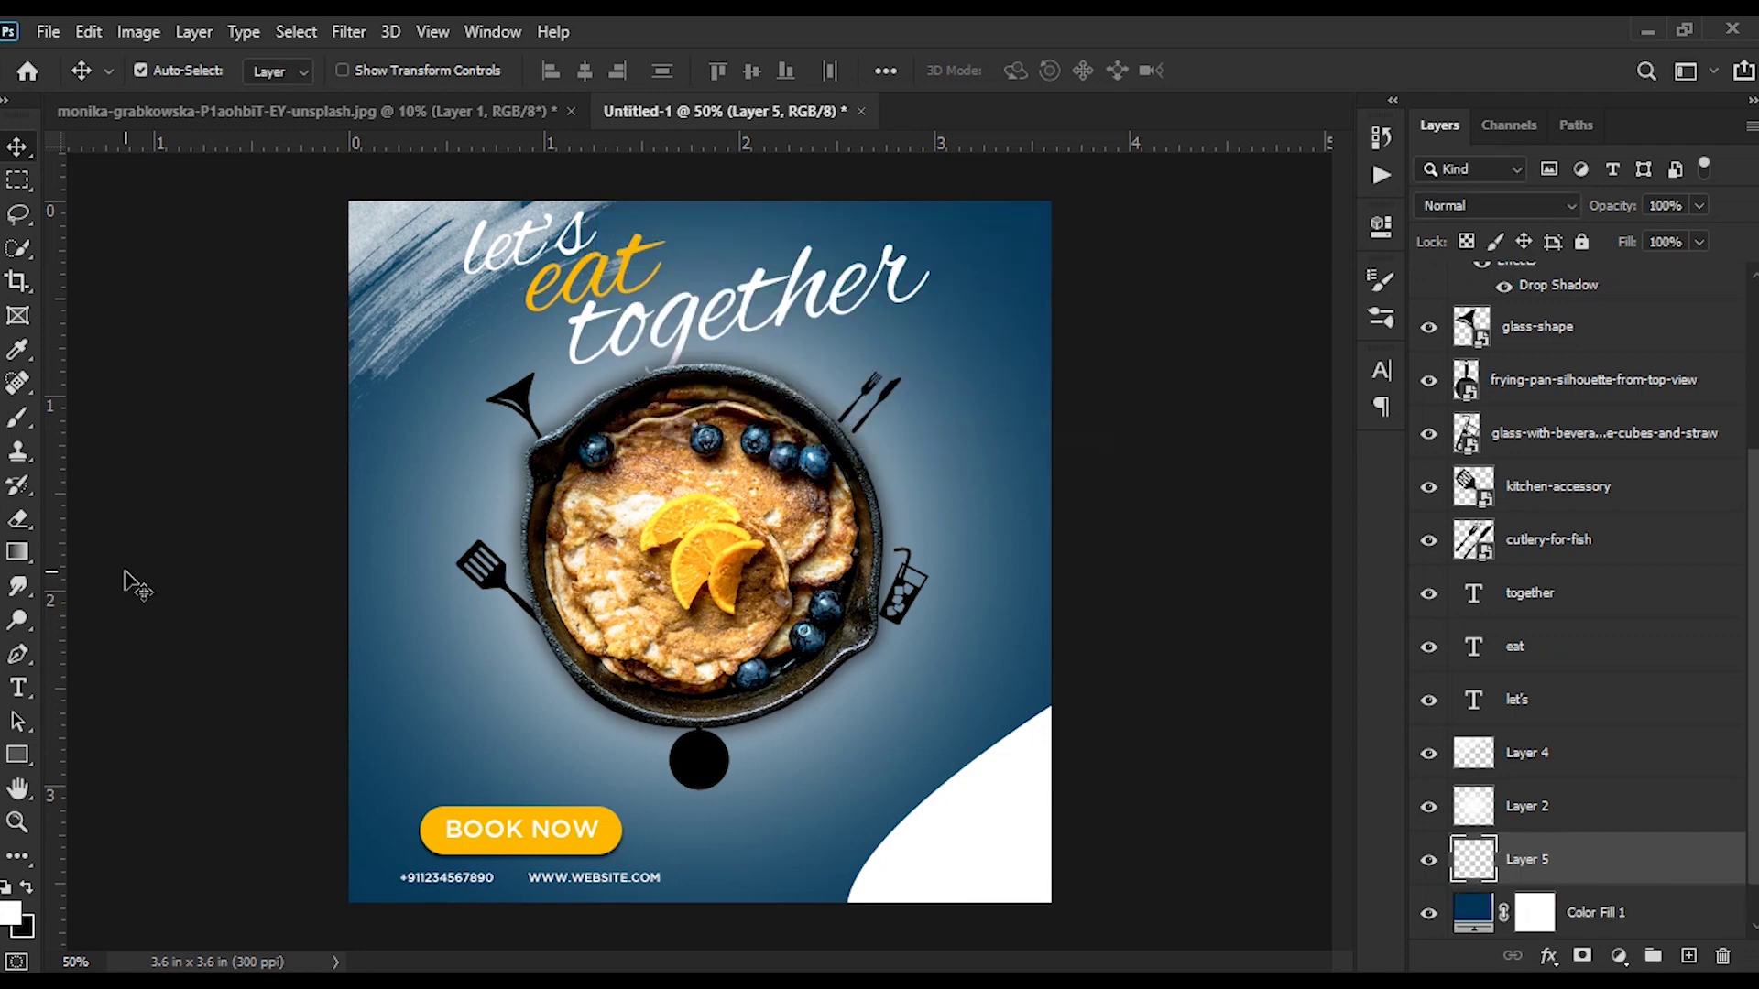
{"action": "left_click", "coordinate": [16, 753]}
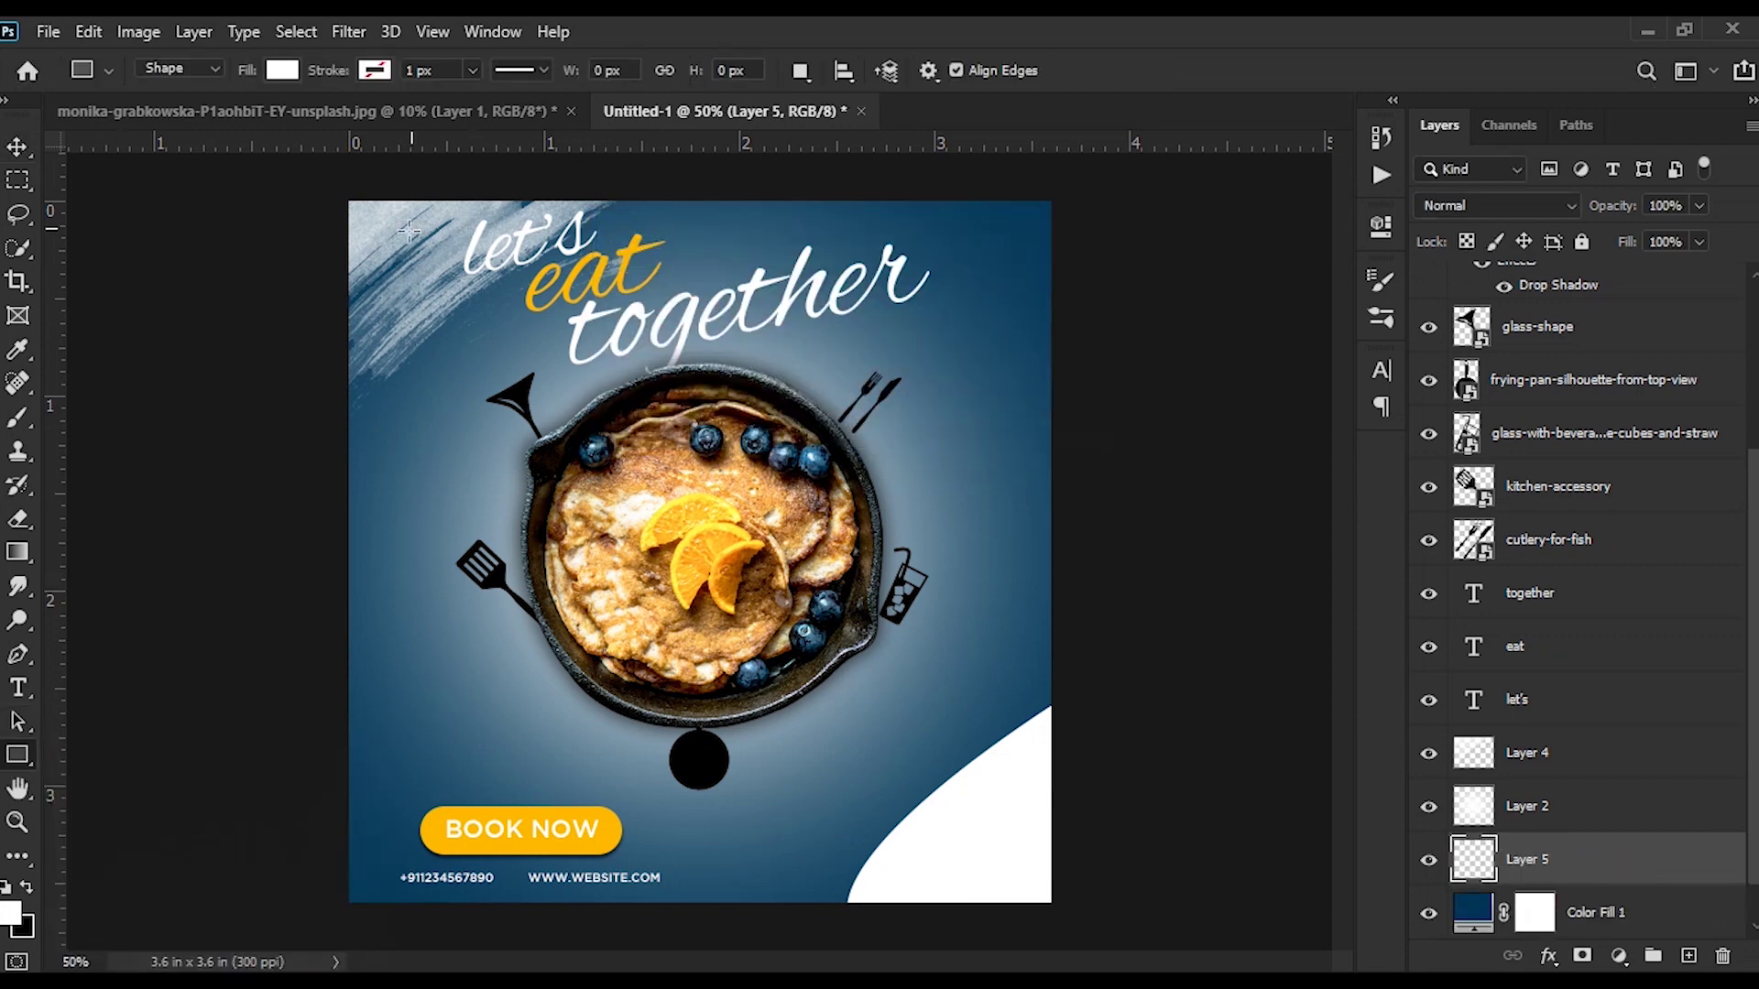
{"action": "left_click_drag", "start_coordinate": [362, 213], "coordinate": [1035, 893]}
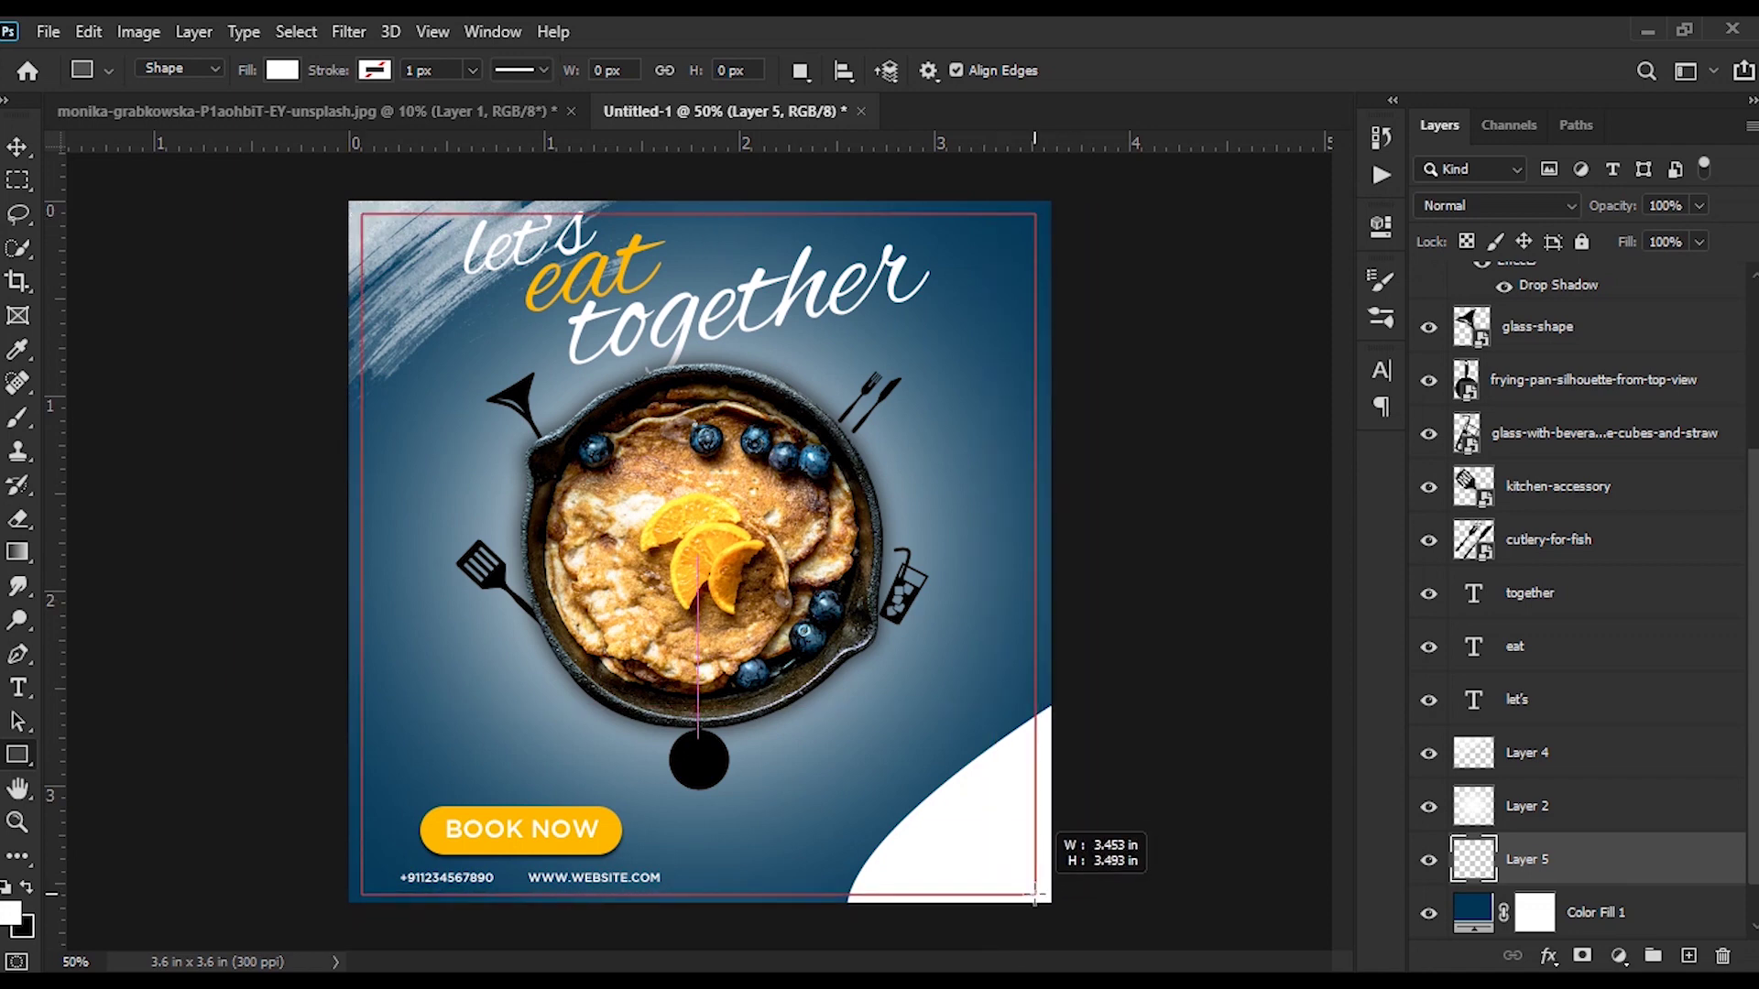
{"action": "left_click_drag", "start_coordinate": [1035, 893], "coordinate": [1035, 888]}
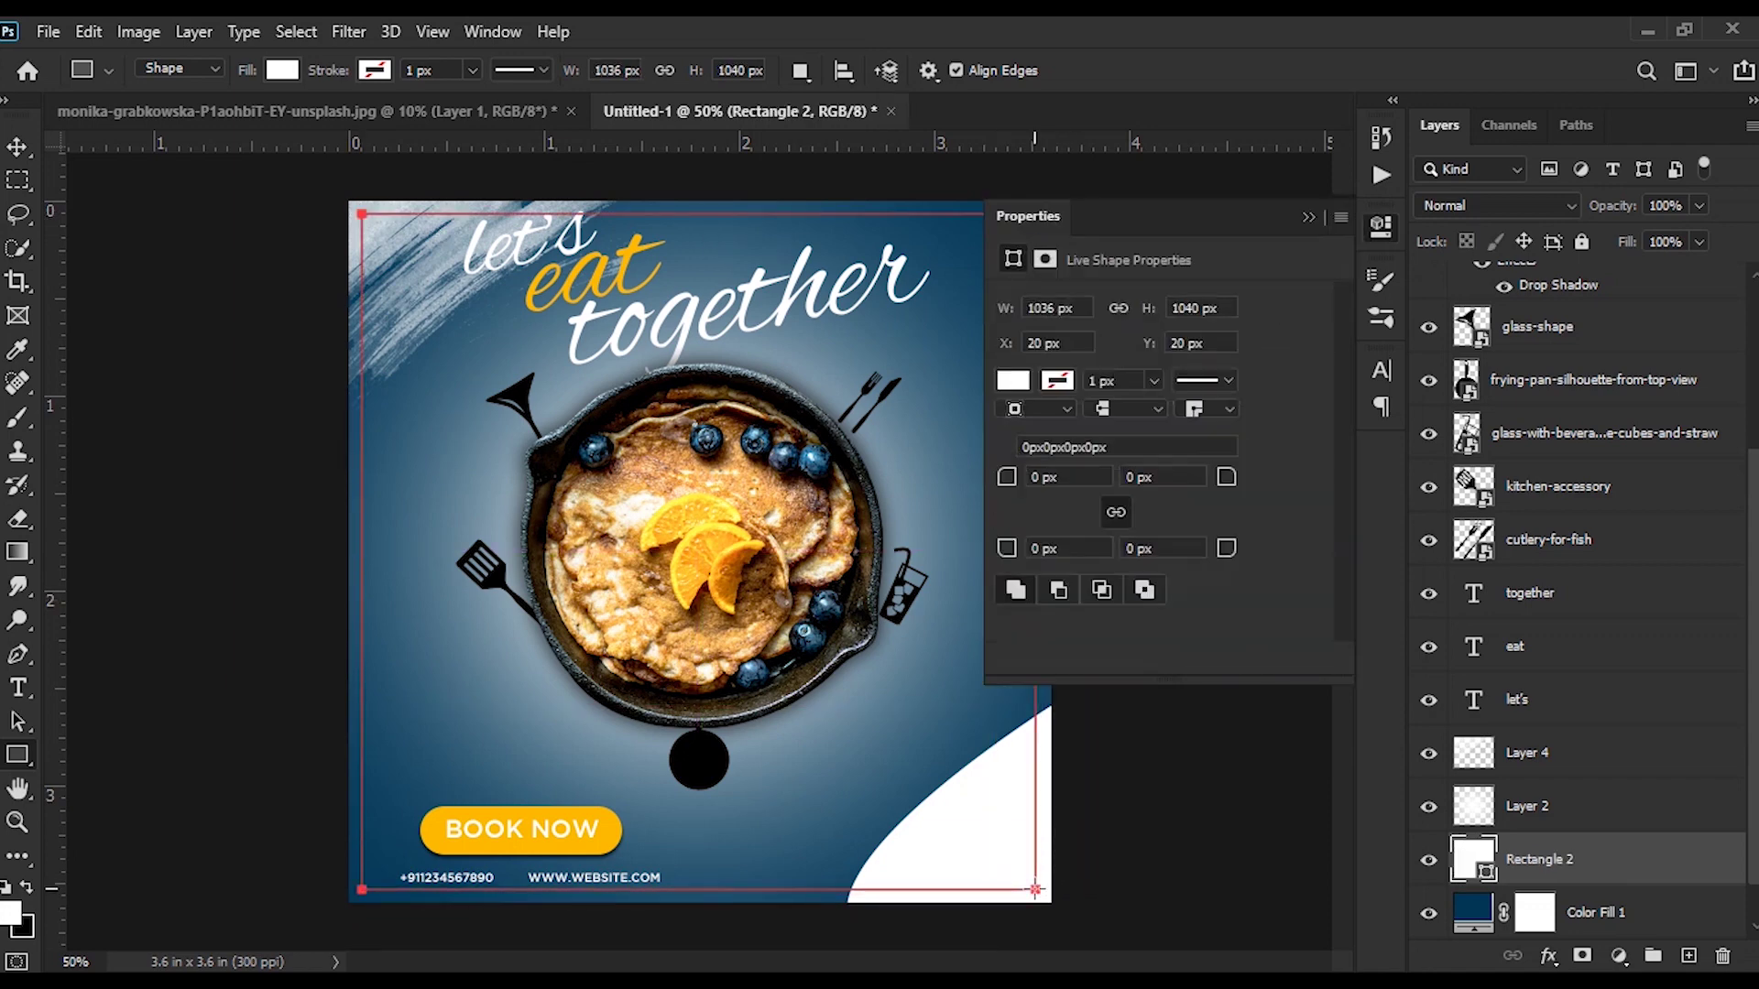
Step: Give the rectangle no fill and a 5 px stroke in the BOOK NOW yellow
{"action": "left_click", "coordinate": [1013, 381]}
{"action": "left_click", "coordinate": [1027, 431]}
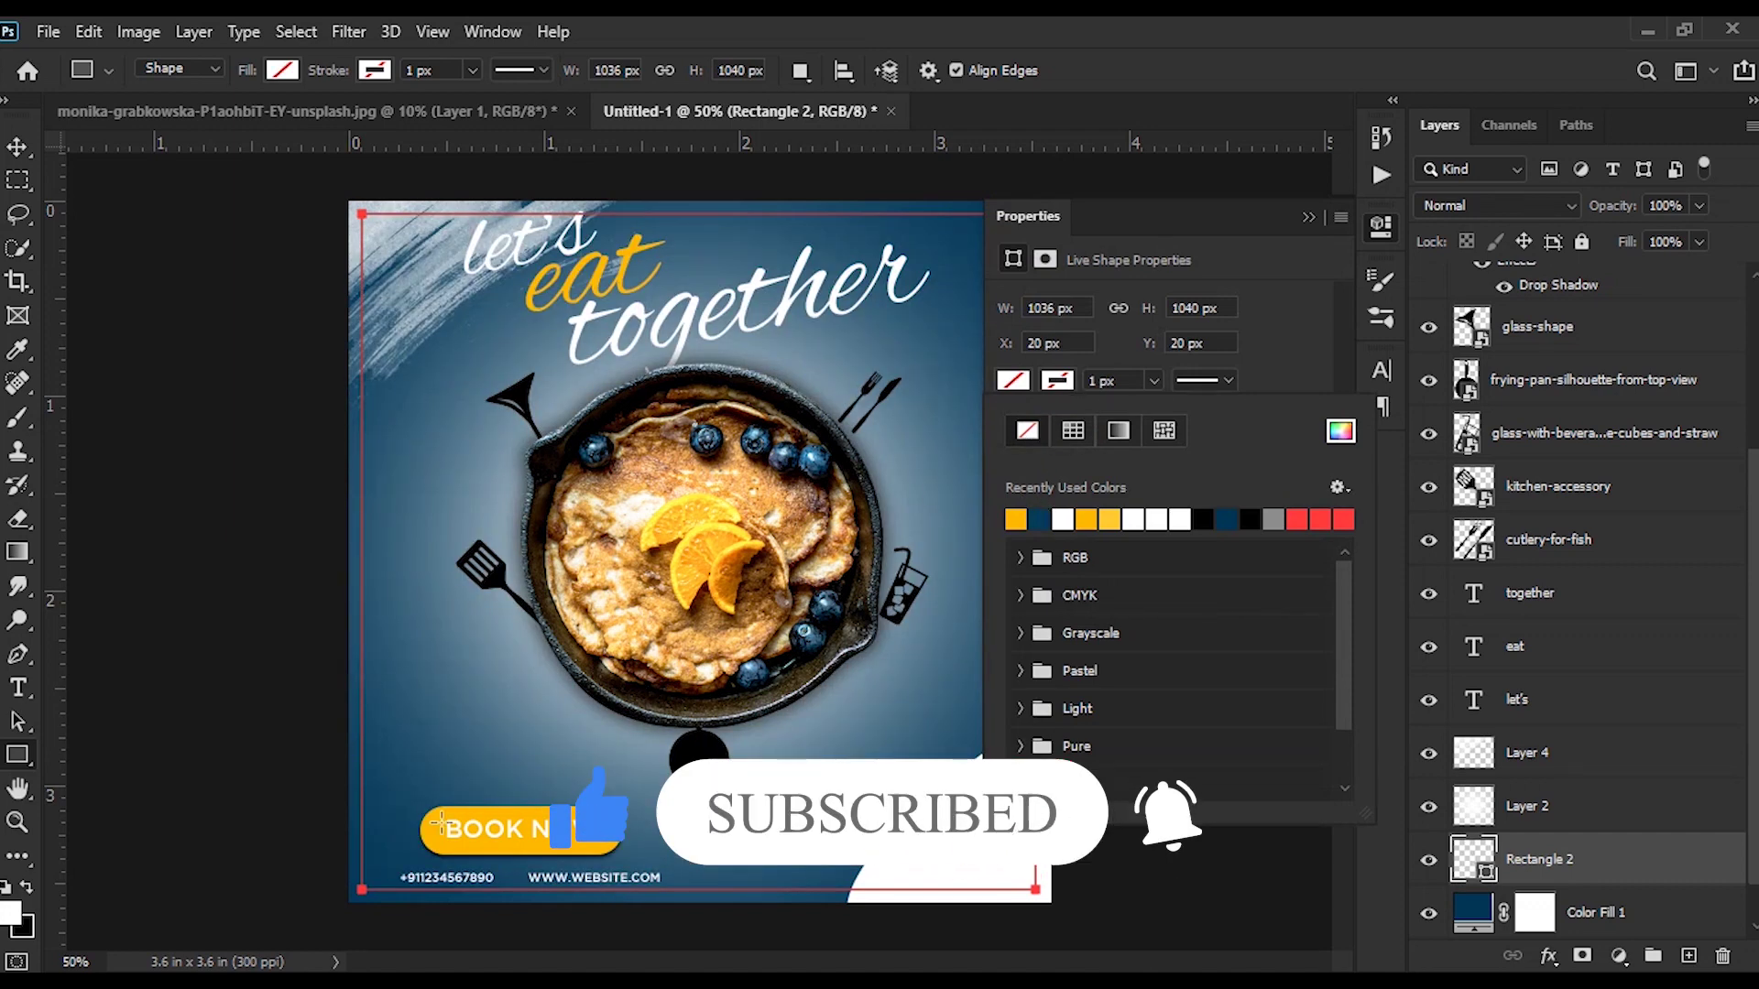
{"action": "left_click", "coordinate": [1340, 430]}
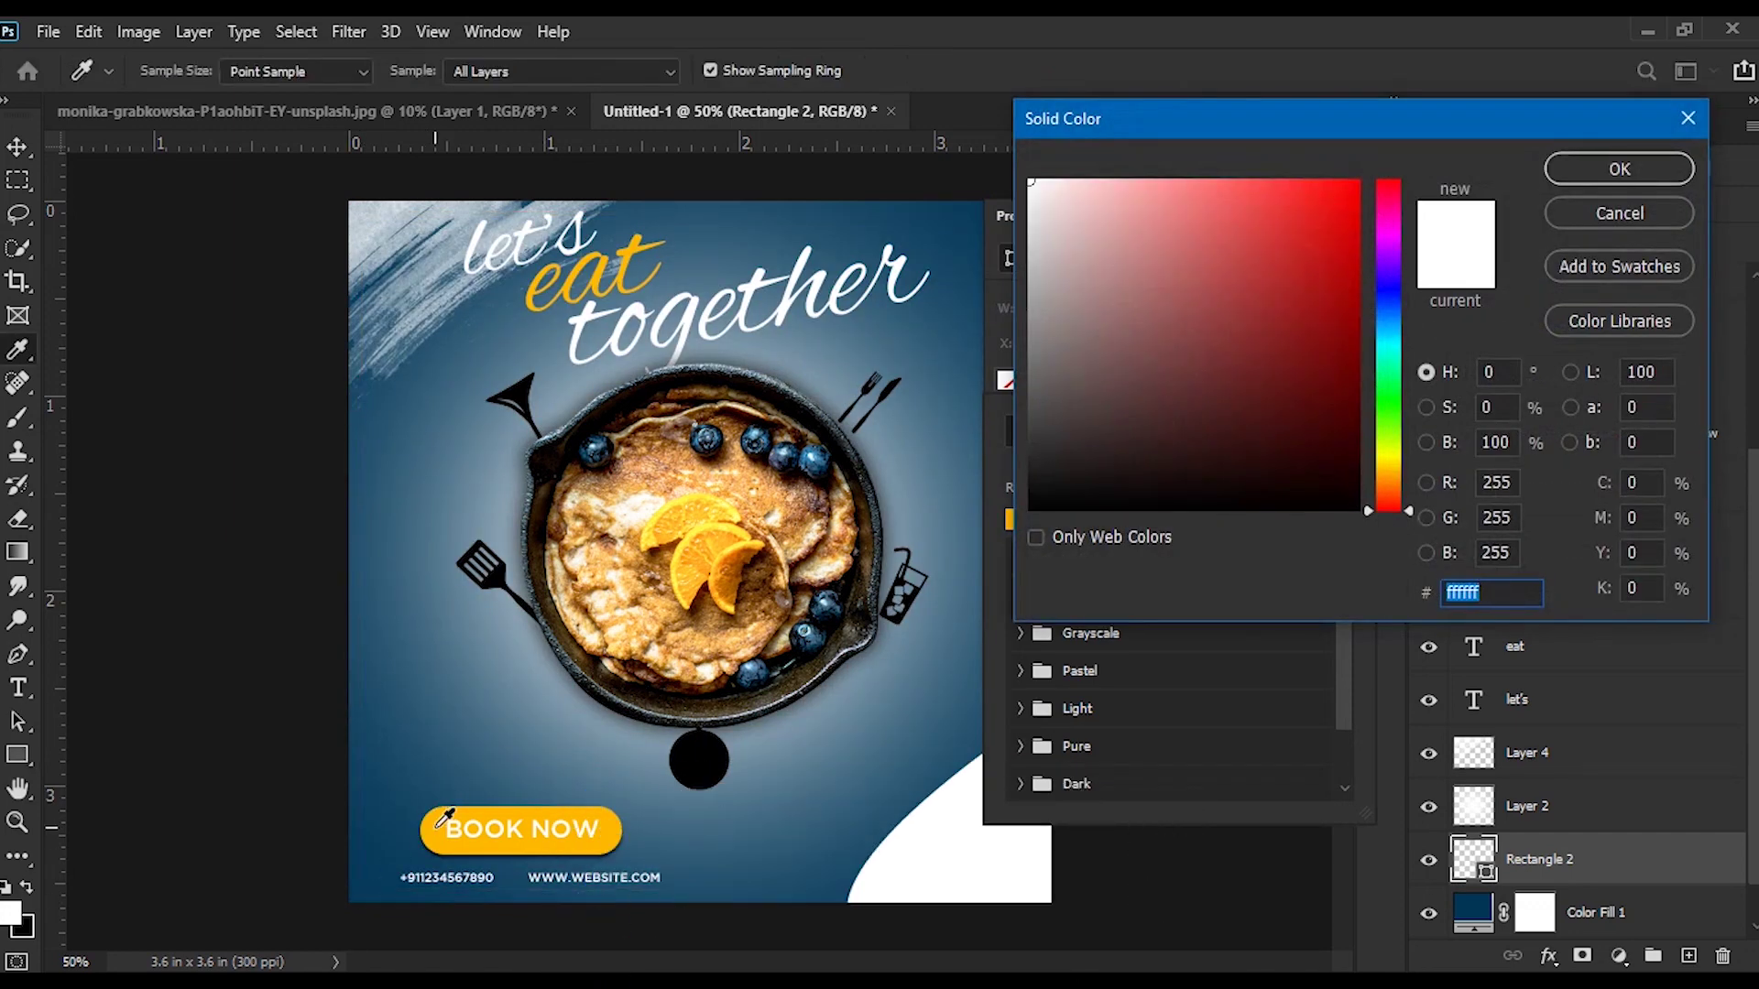
{"action": "left_click", "coordinate": [438, 826]}
{"action": "left_click", "coordinate": [1625, 170]}
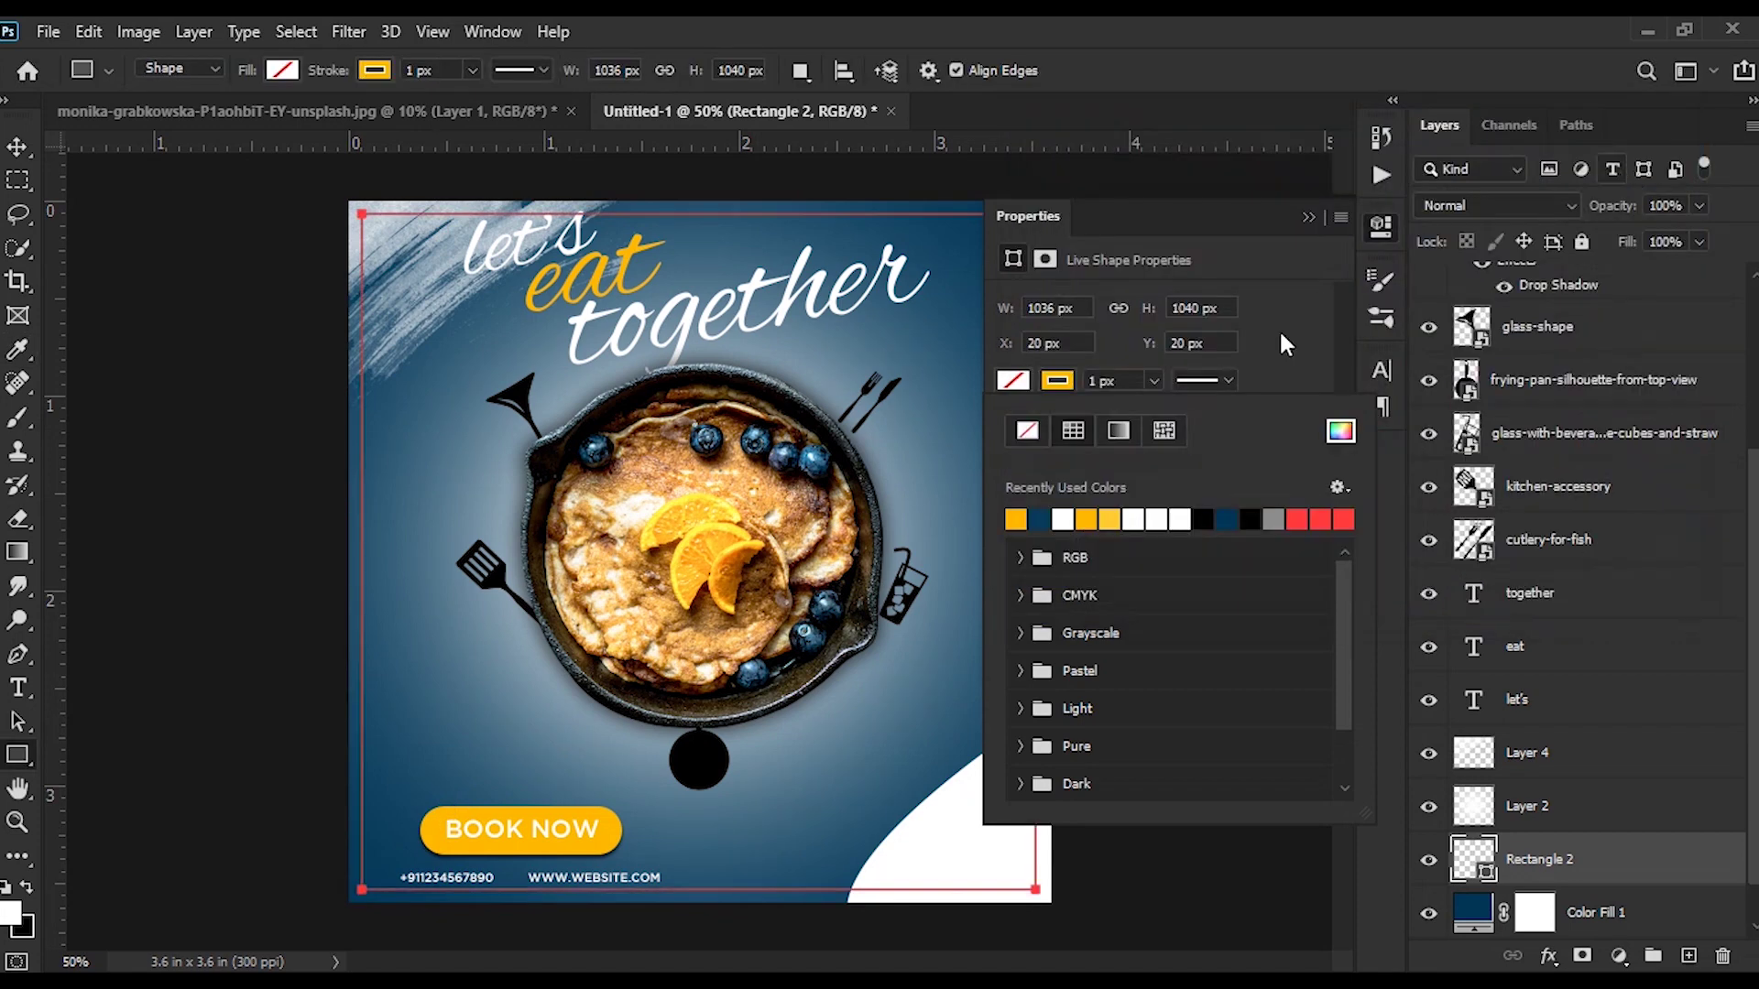
{"action": "left_click", "coordinate": [1155, 381]}
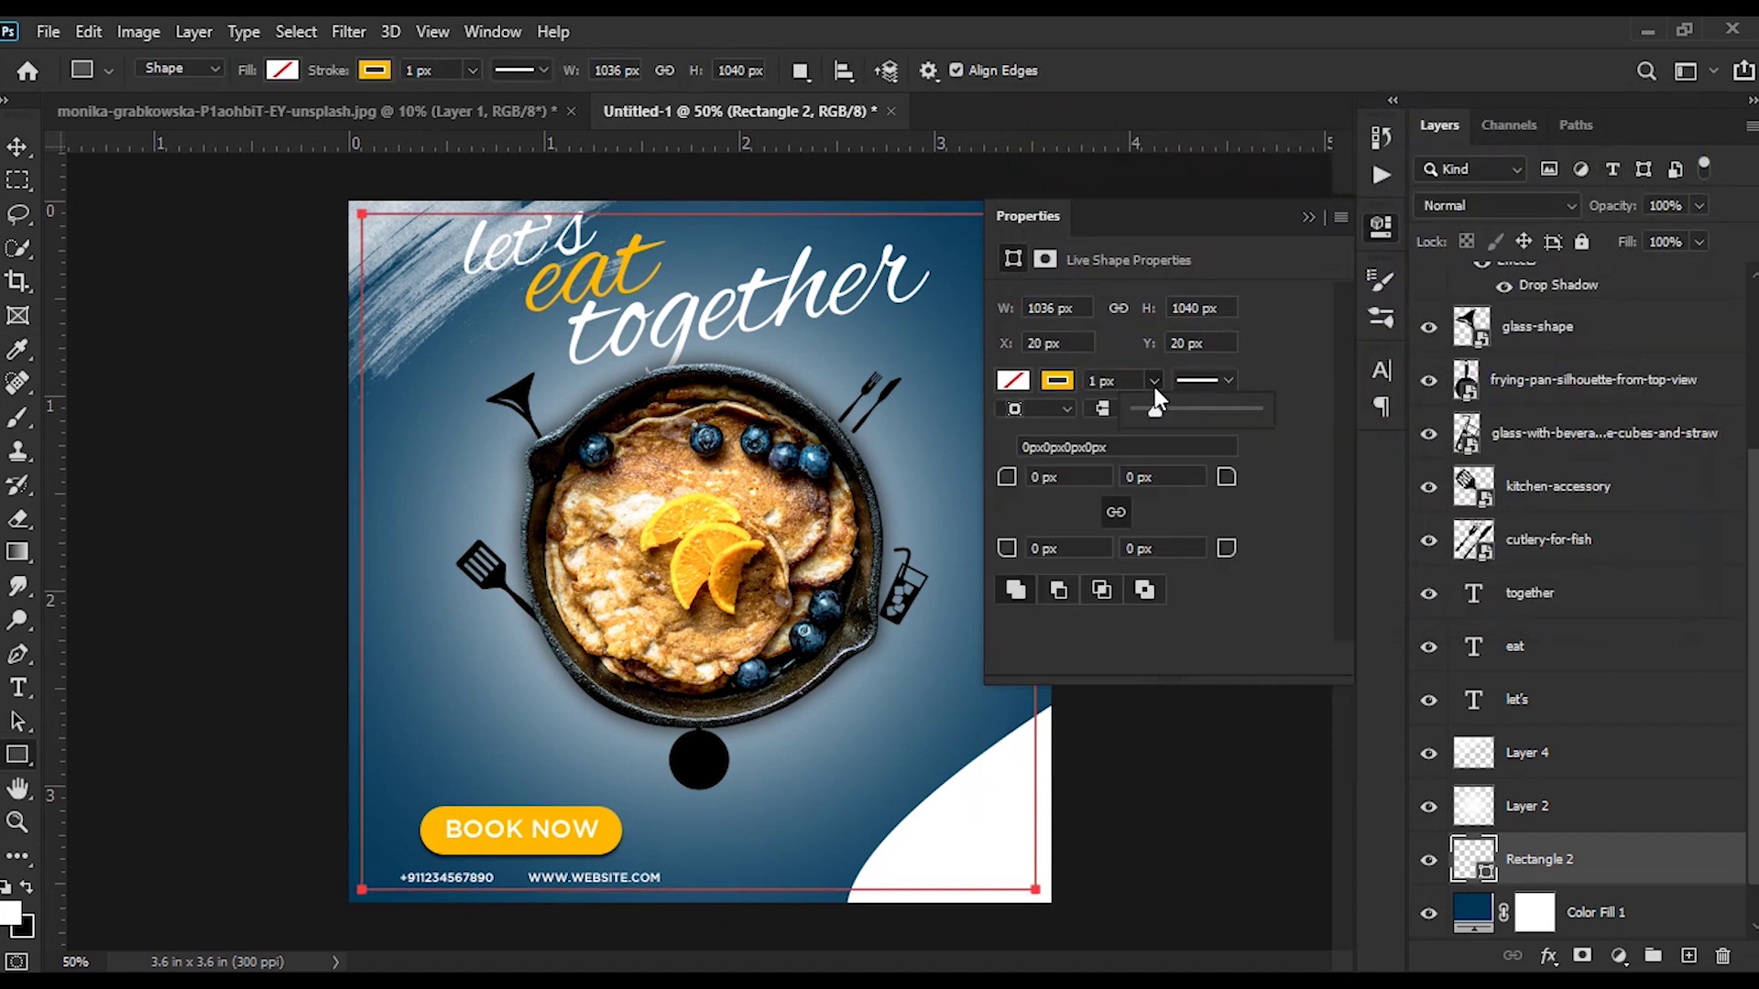
{"action": "left_click_drag", "start_coordinate": [1155, 408], "coordinate": [1162, 412]}
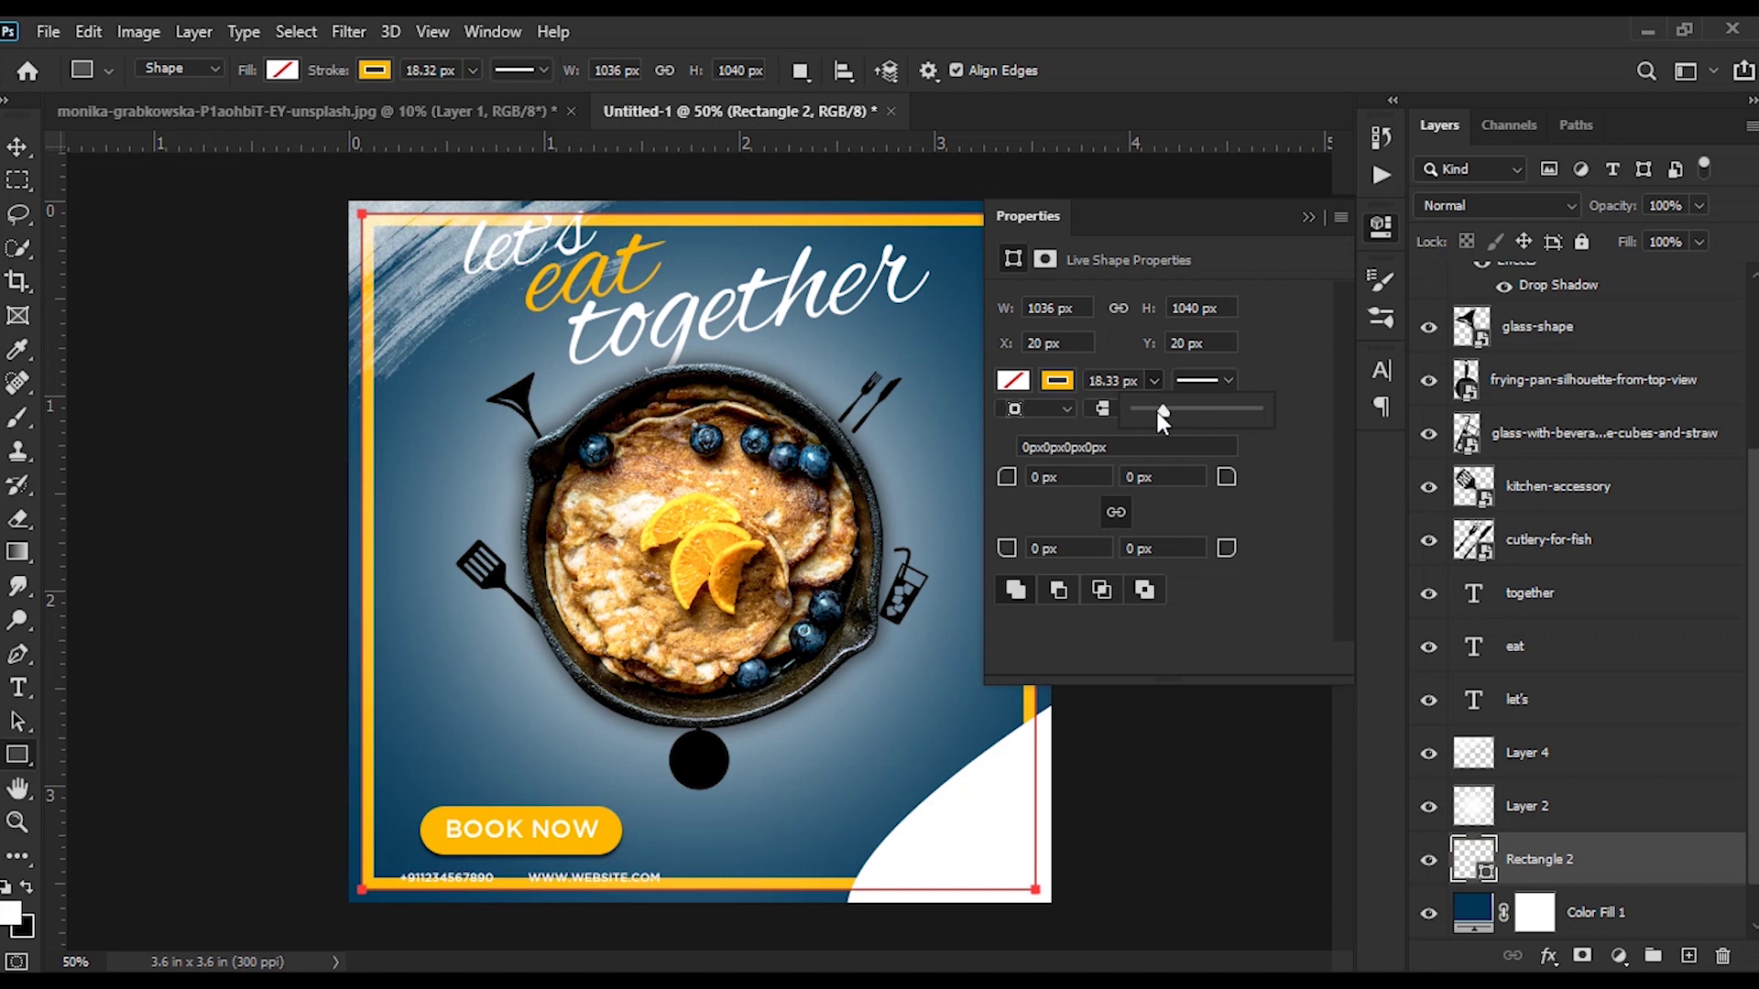
{"action": "double_click", "coordinate": [1112, 380]}
{"action": "type", "text": "5"}
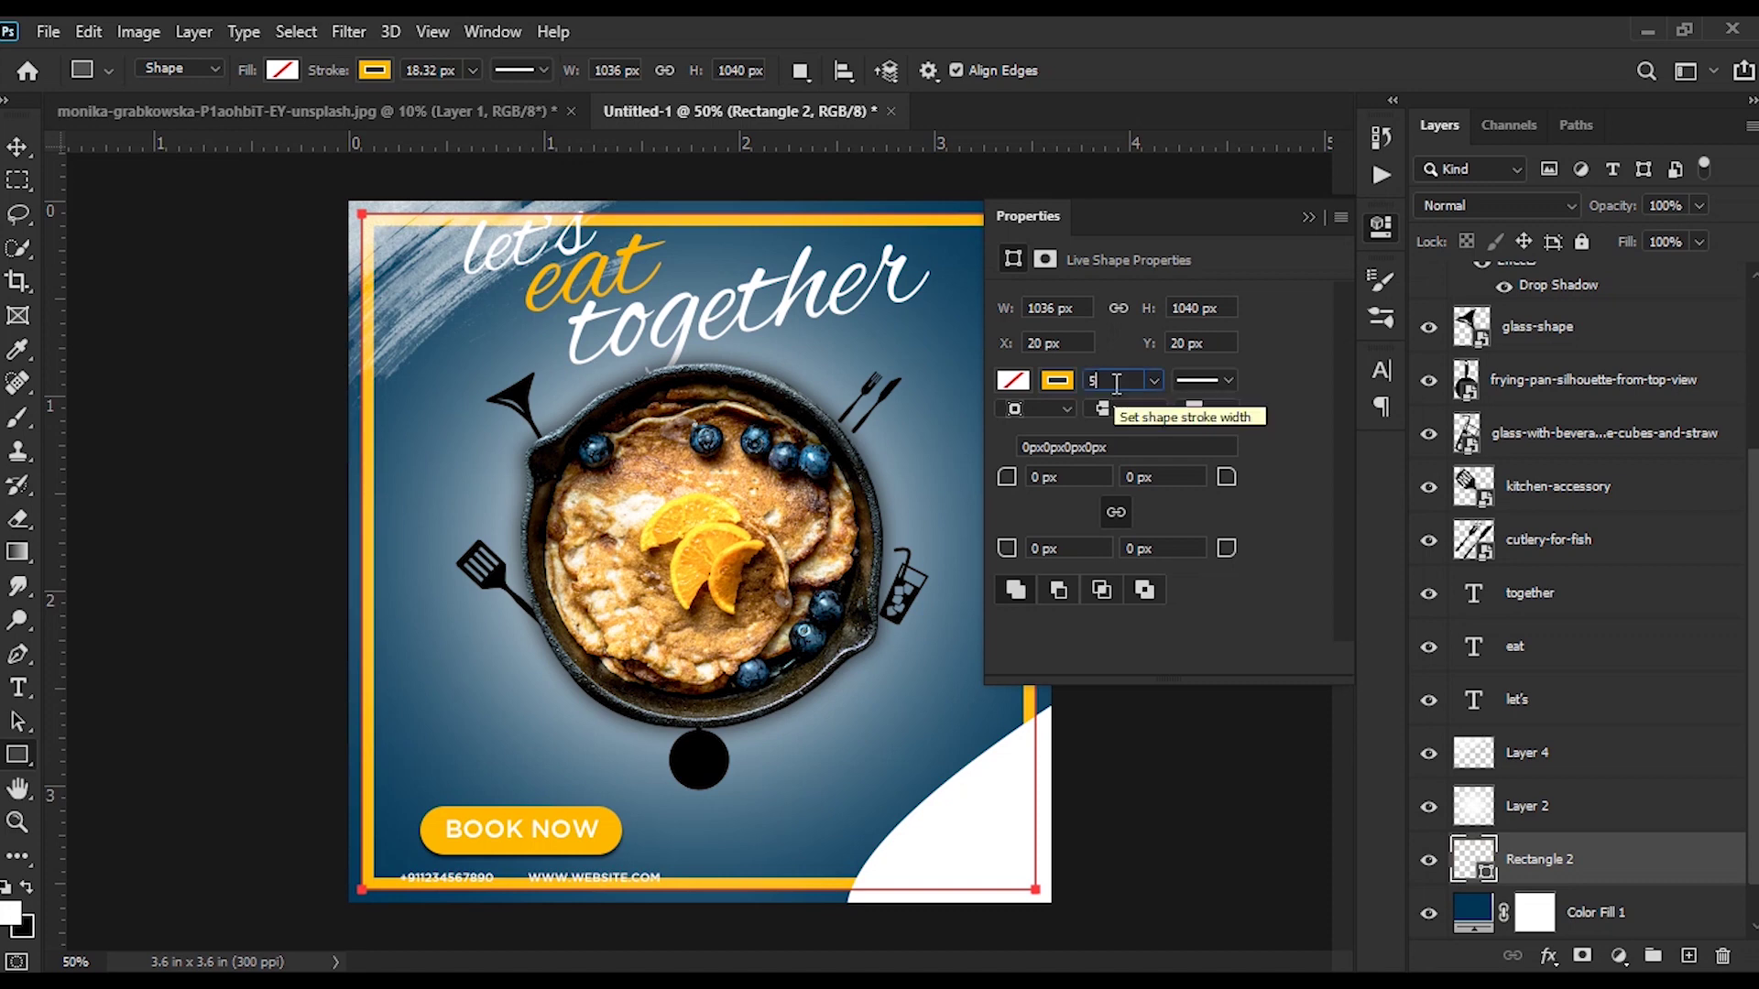
{"action": "key", "text": "Return"}
{"action": "left_click", "coordinate": [1309, 217]}
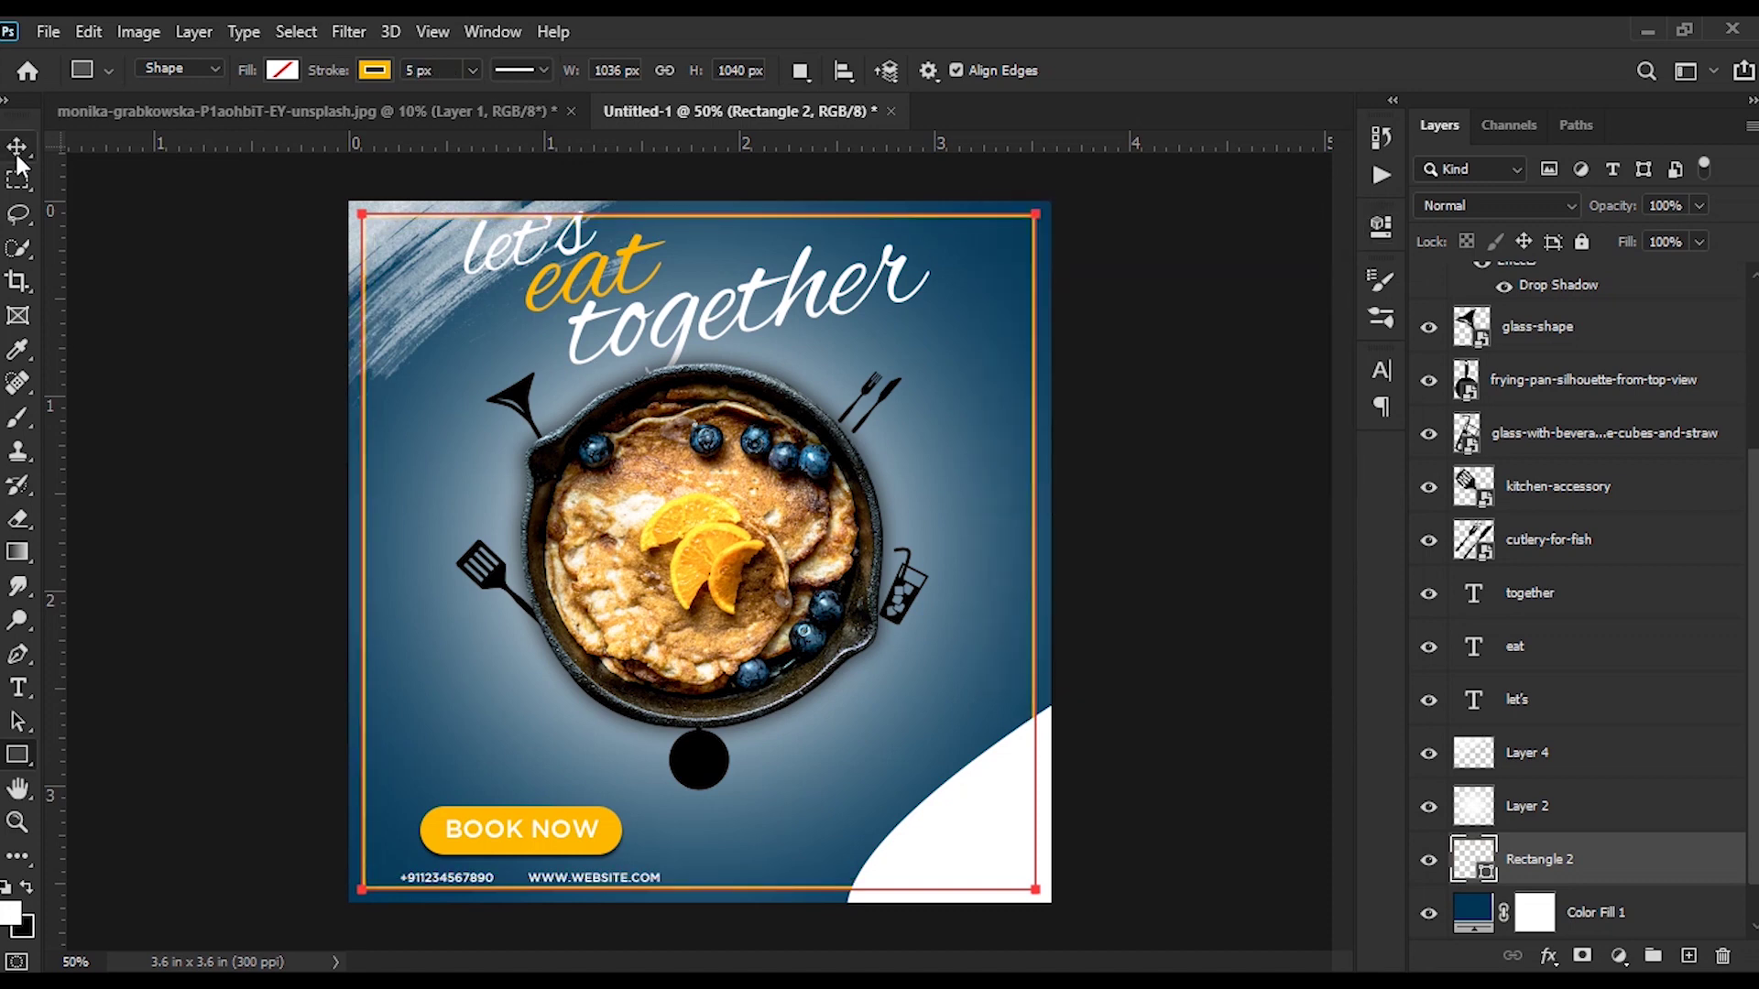
Step: Hide the top-left white brush-stroke texture layer
{"action": "left_click", "coordinate": [18, 151]}
{"action": "left_click", "coordinate": [1428, 807]}
{"action": "left_click", "coordinate": [1428, 753]}
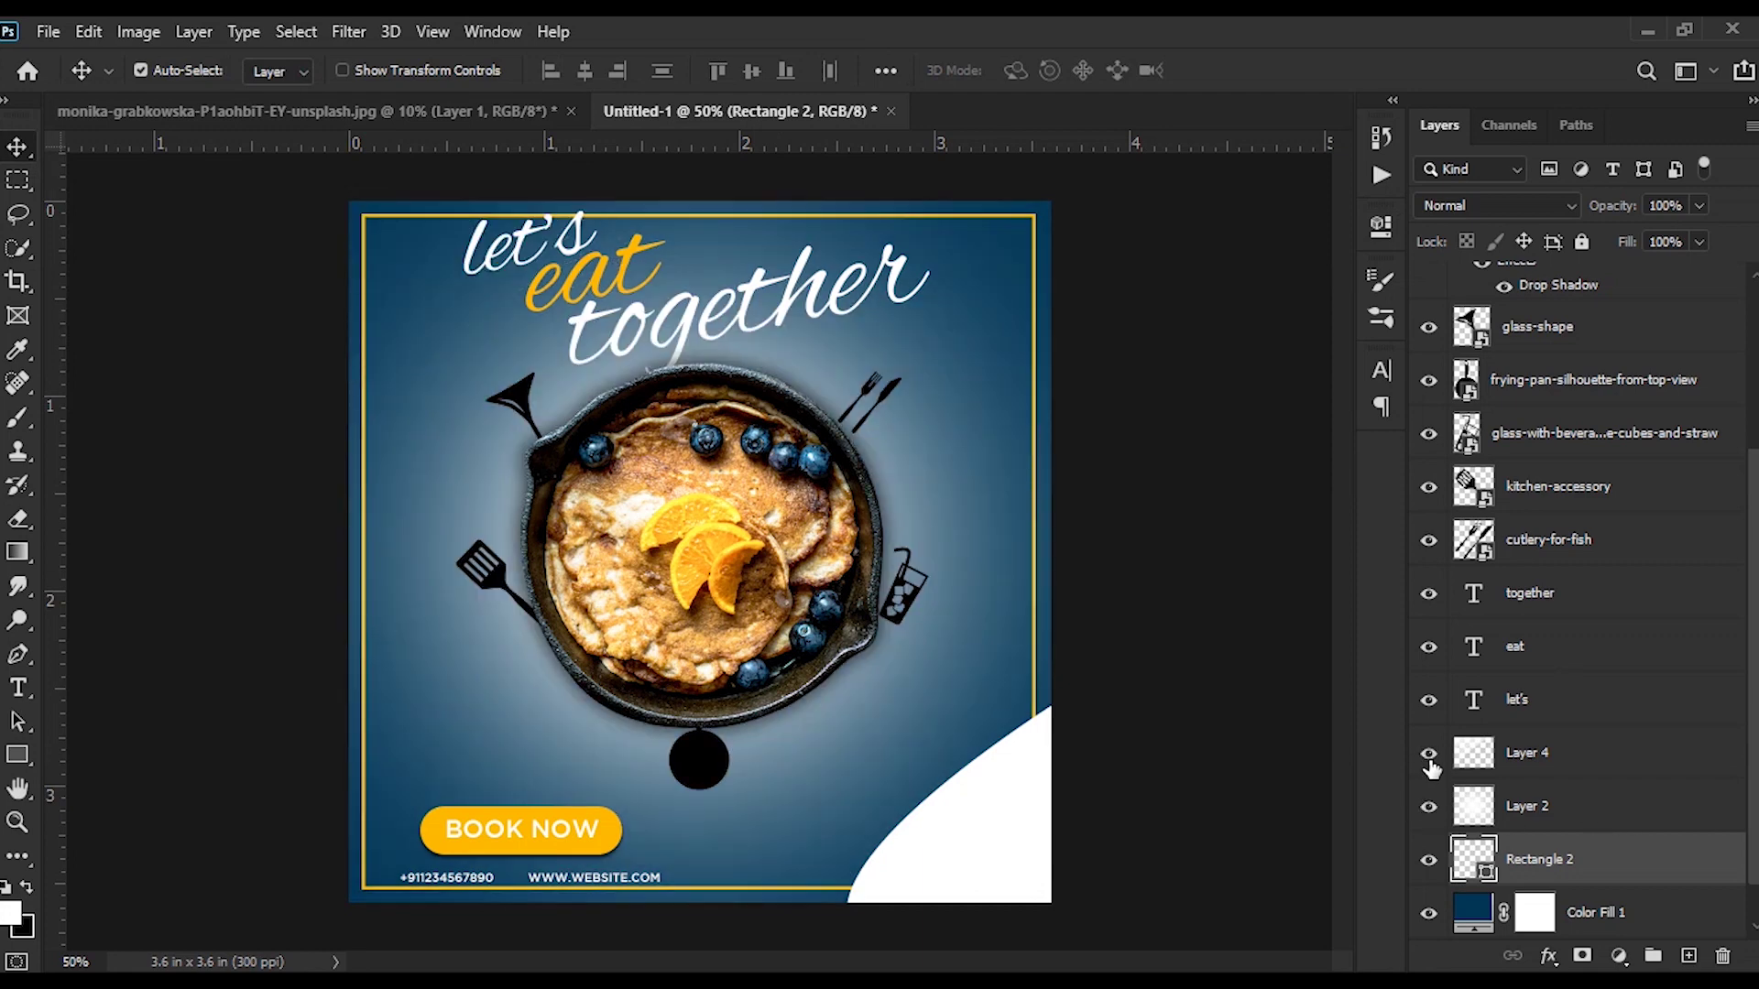
Step: Show the brush stroke again, move Rectangle 2 above Layer 4, and place Layer 3 just below Rectangle 2
{"action": "left_click", "coordinate": [1429, 758]}
{"action": "left_click_drag", "start_coordinate": [1660, 877], "coordinate": [1649, 701]}
{"action": "scroll", "coordinate": [1648, 706], "scroll_direction": "up", "scroll_amount": 3}
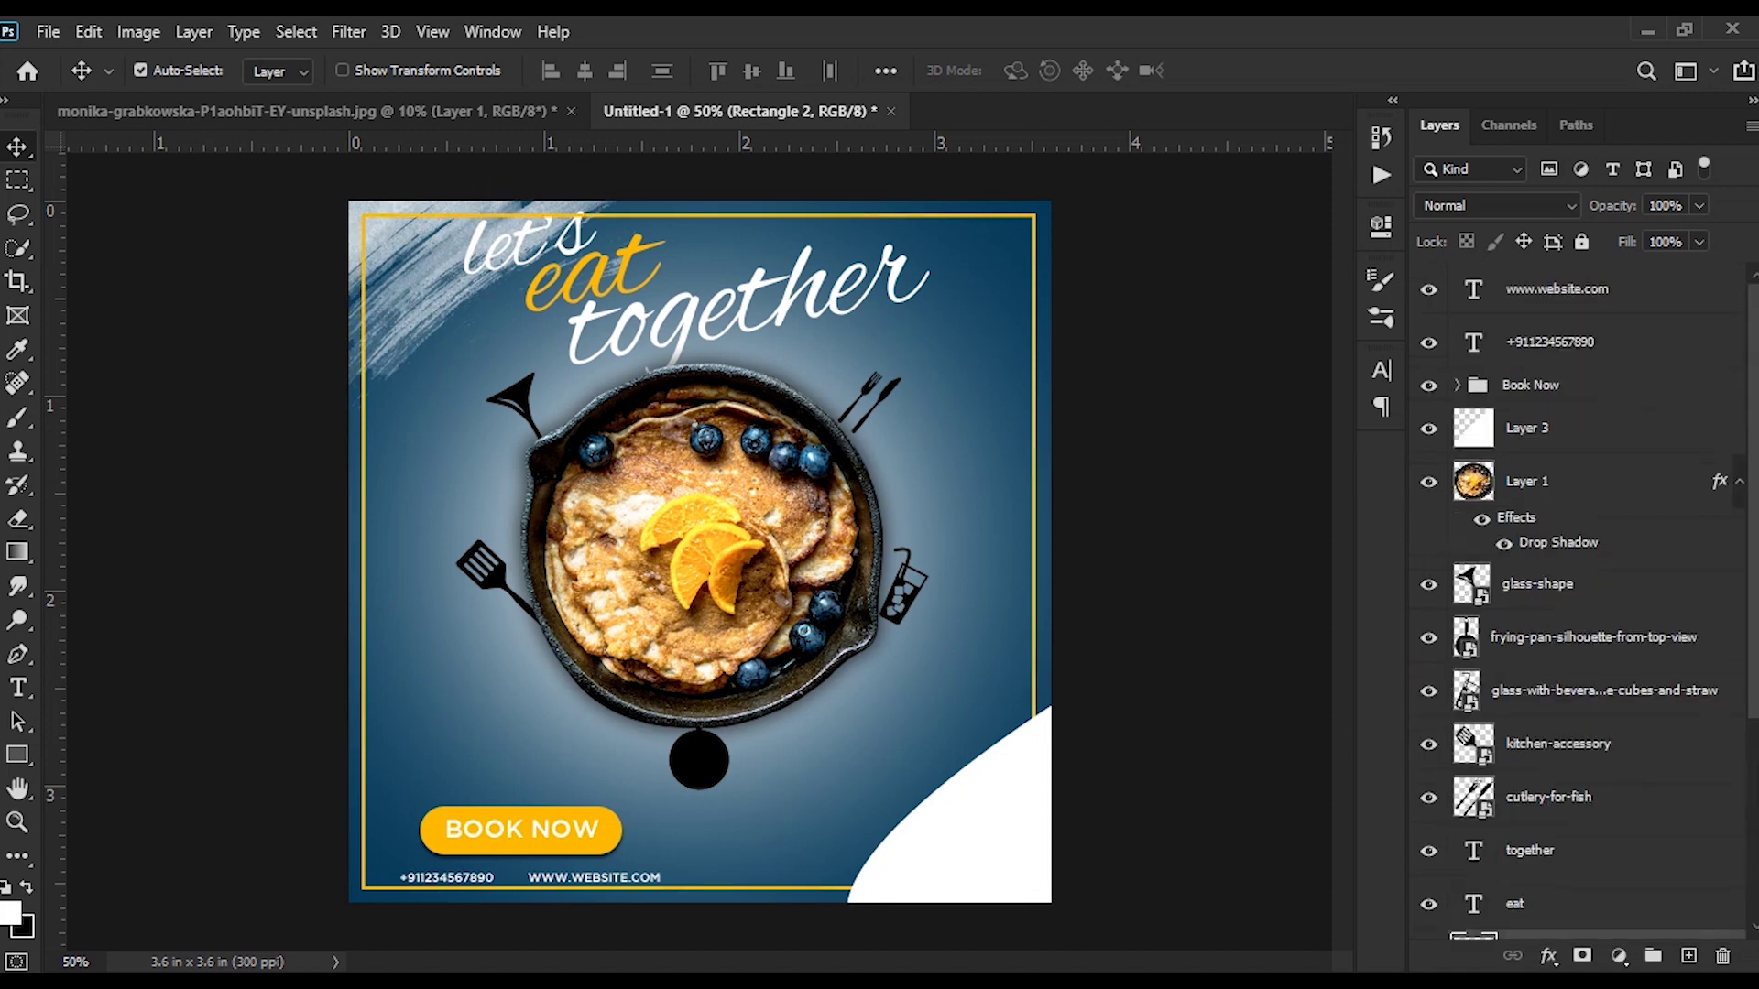
{"action": "left_click_drag", "start_coordinate": [1621, 427], "coordinate": [1604, 839]}
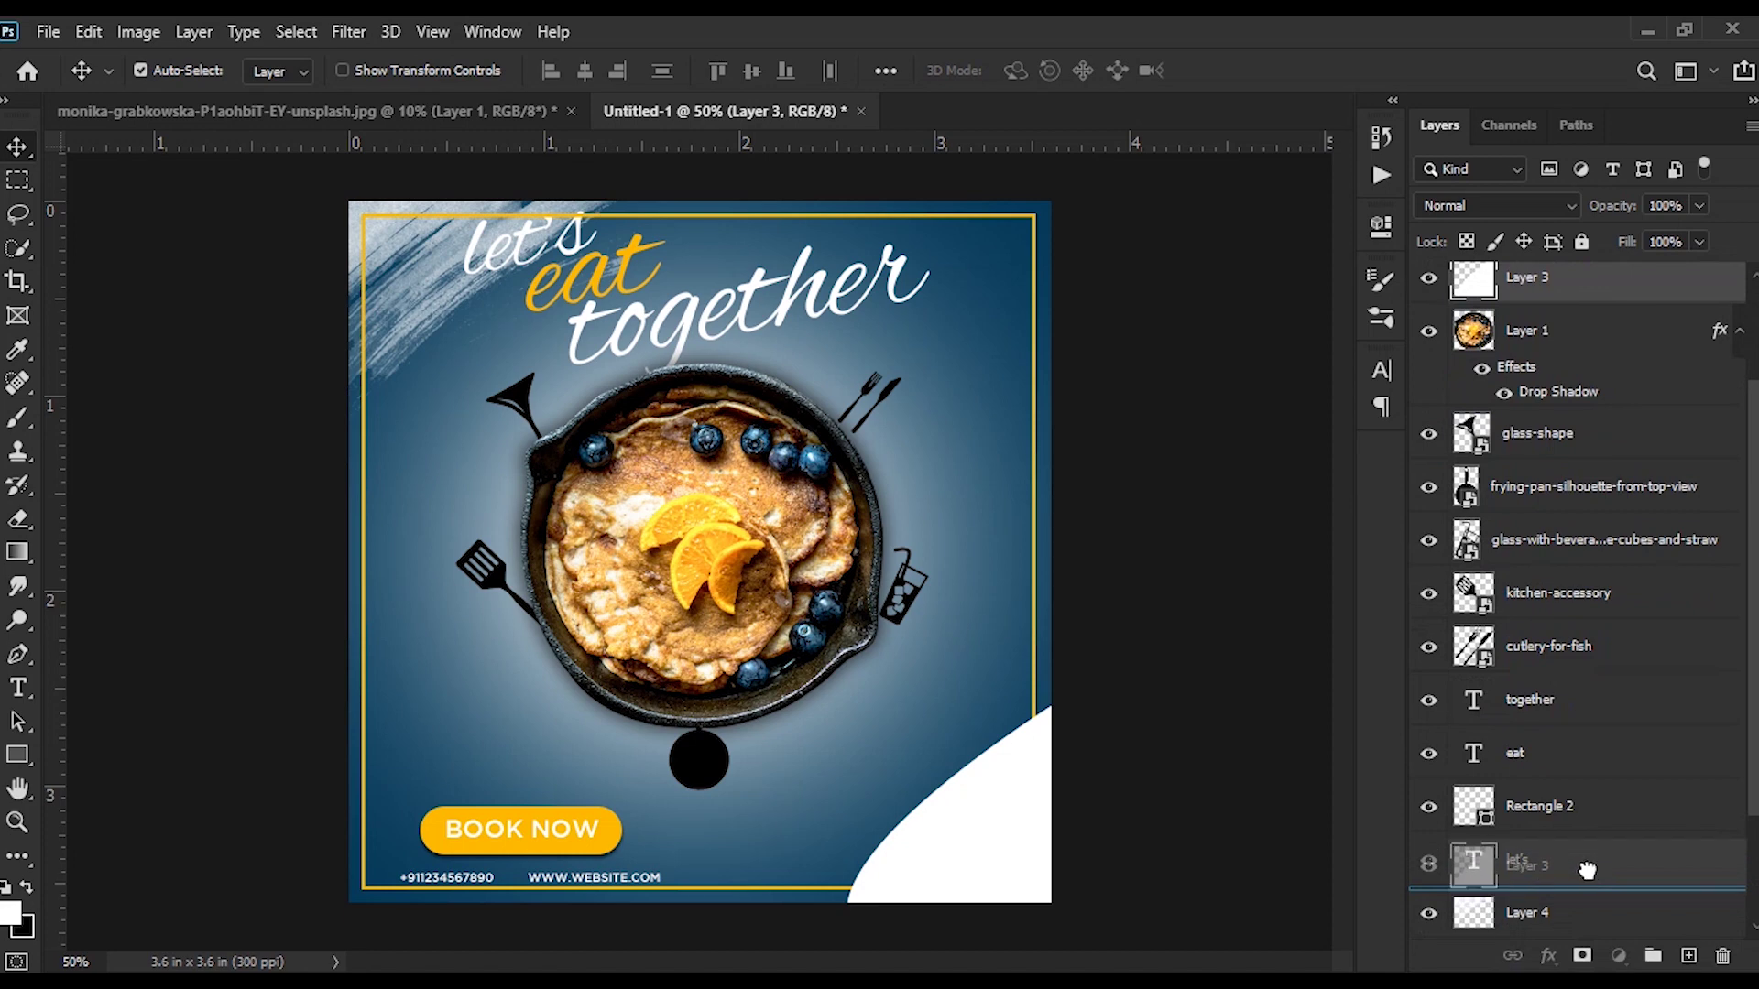
{"action": "left_click_drag", "start_coordinate": [1604, 839], "coordinate": [1589, 865]}
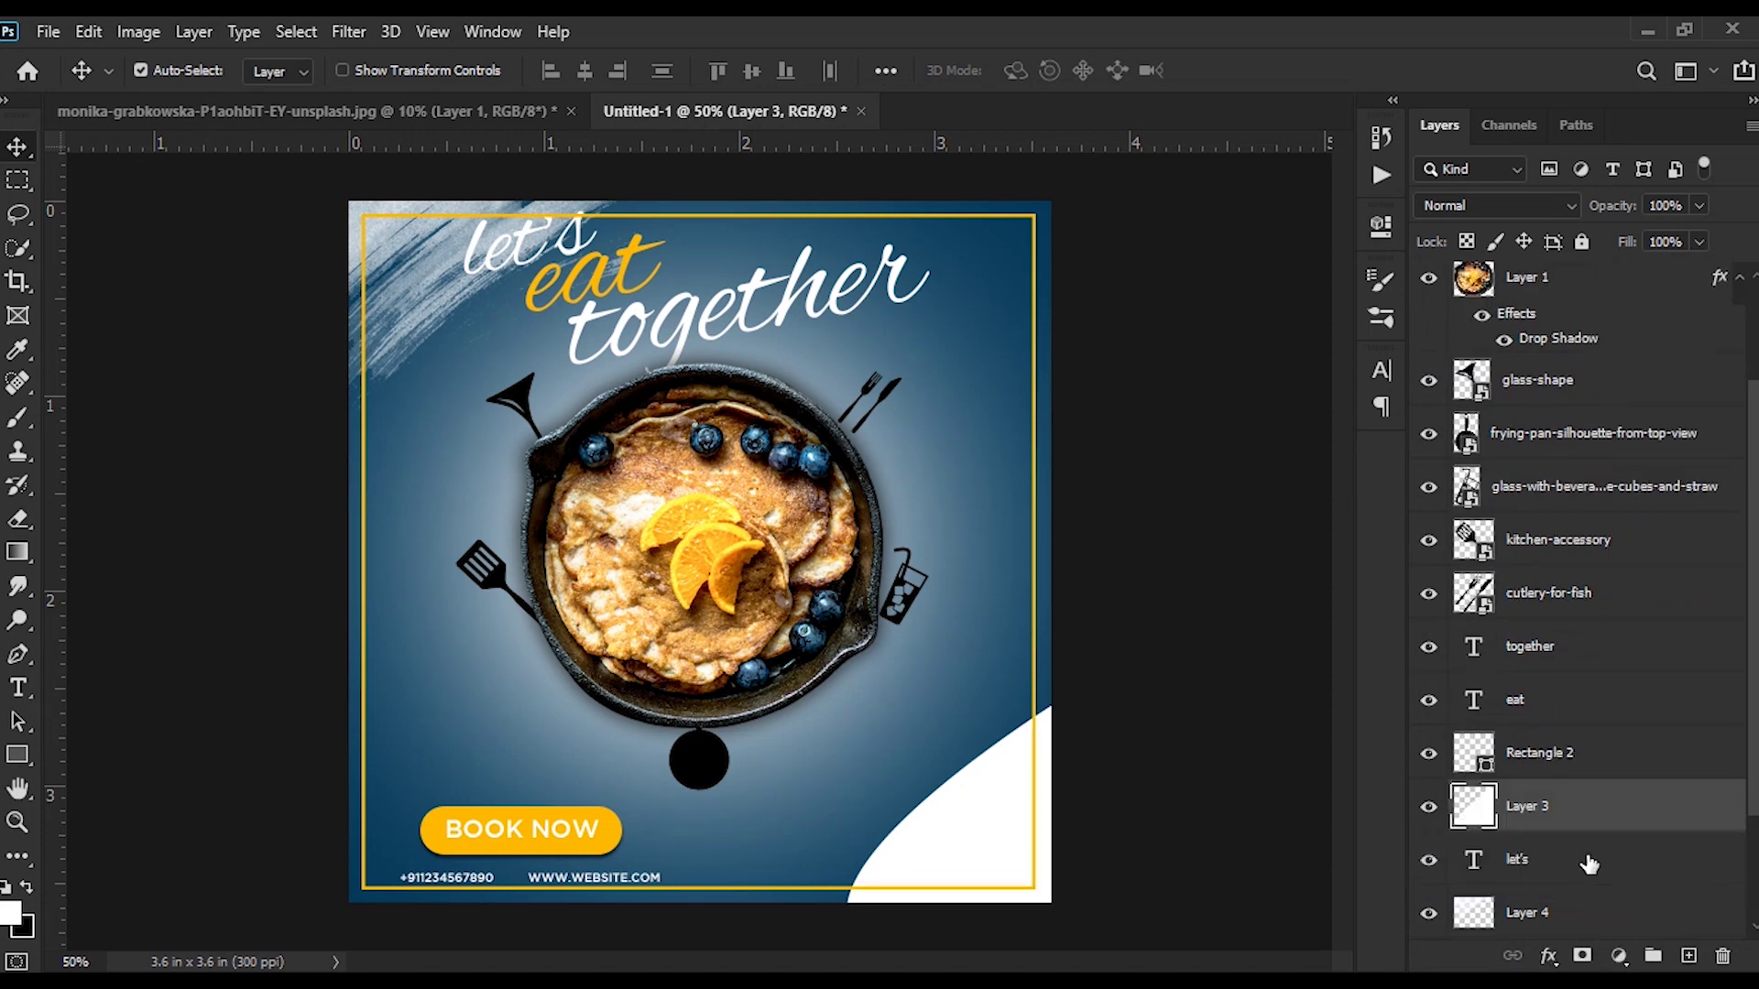
{"action": "scroll", "coordinate": [1575, 595], "scroll_direction": "up", "scroll_amount": 3}
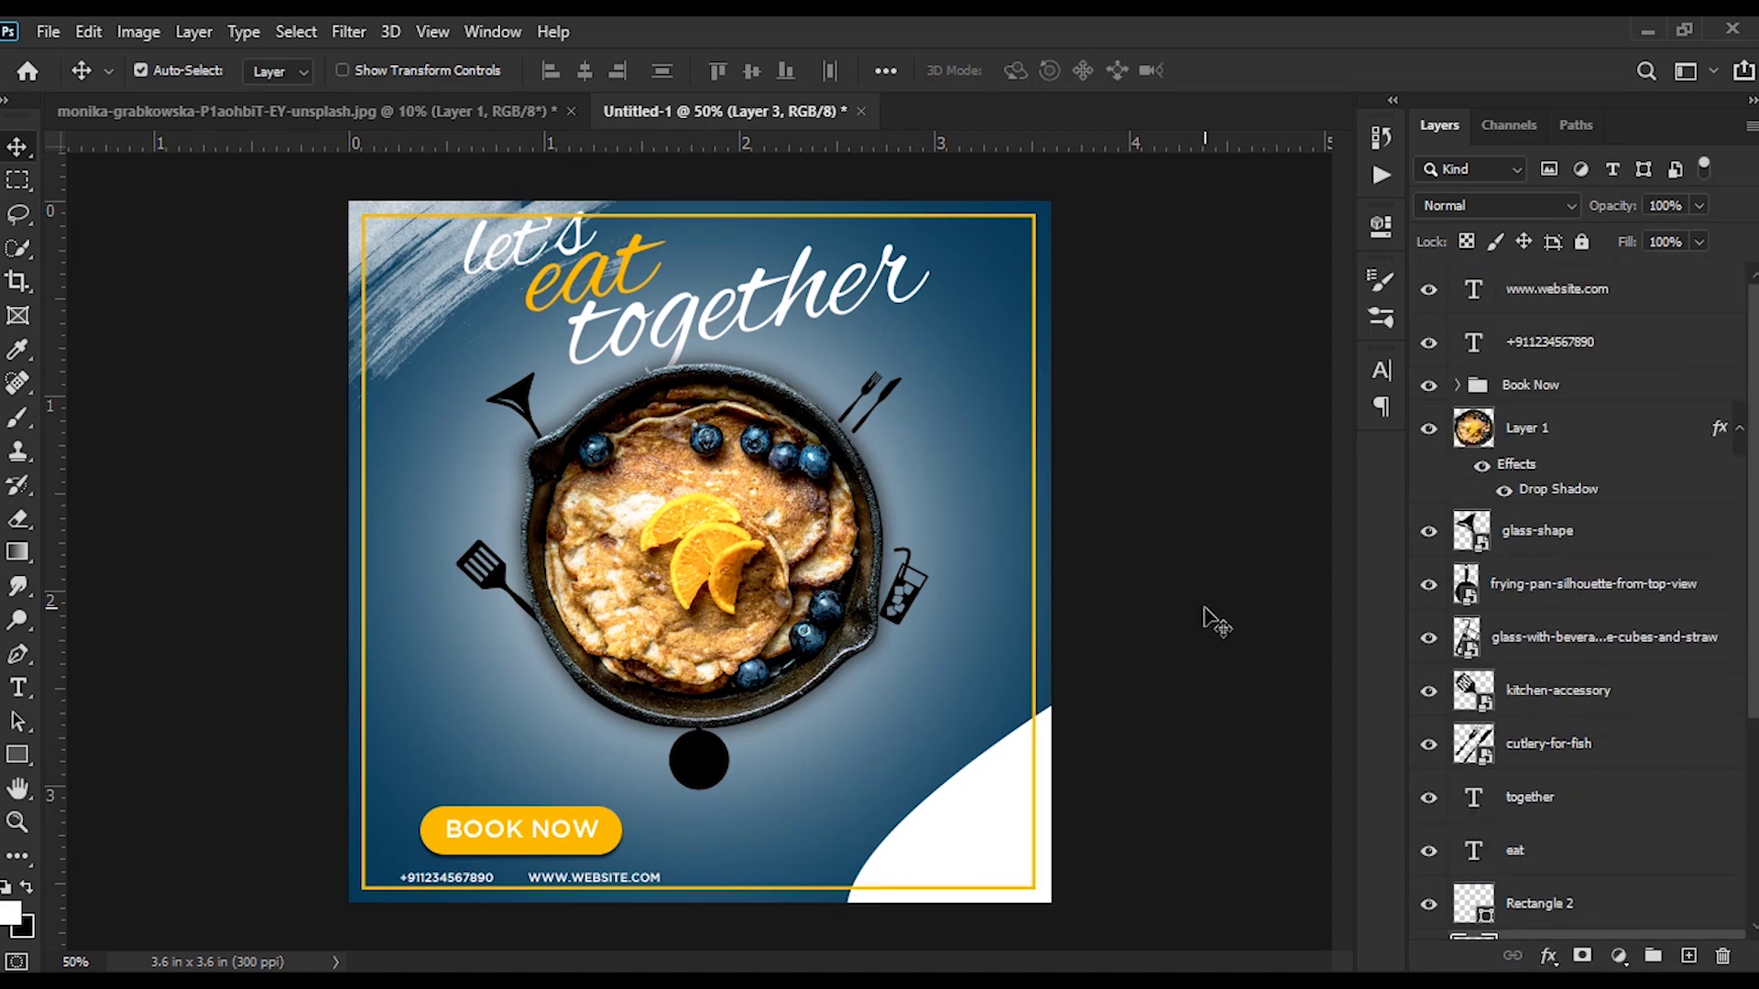
Step: Rotate the drink-glass icon more upright and nudge it against the skillet's right edge
{"action": "left_click", "coordinate": [1592, 646]}
{"action": "key", "text": "ctrl+t"}
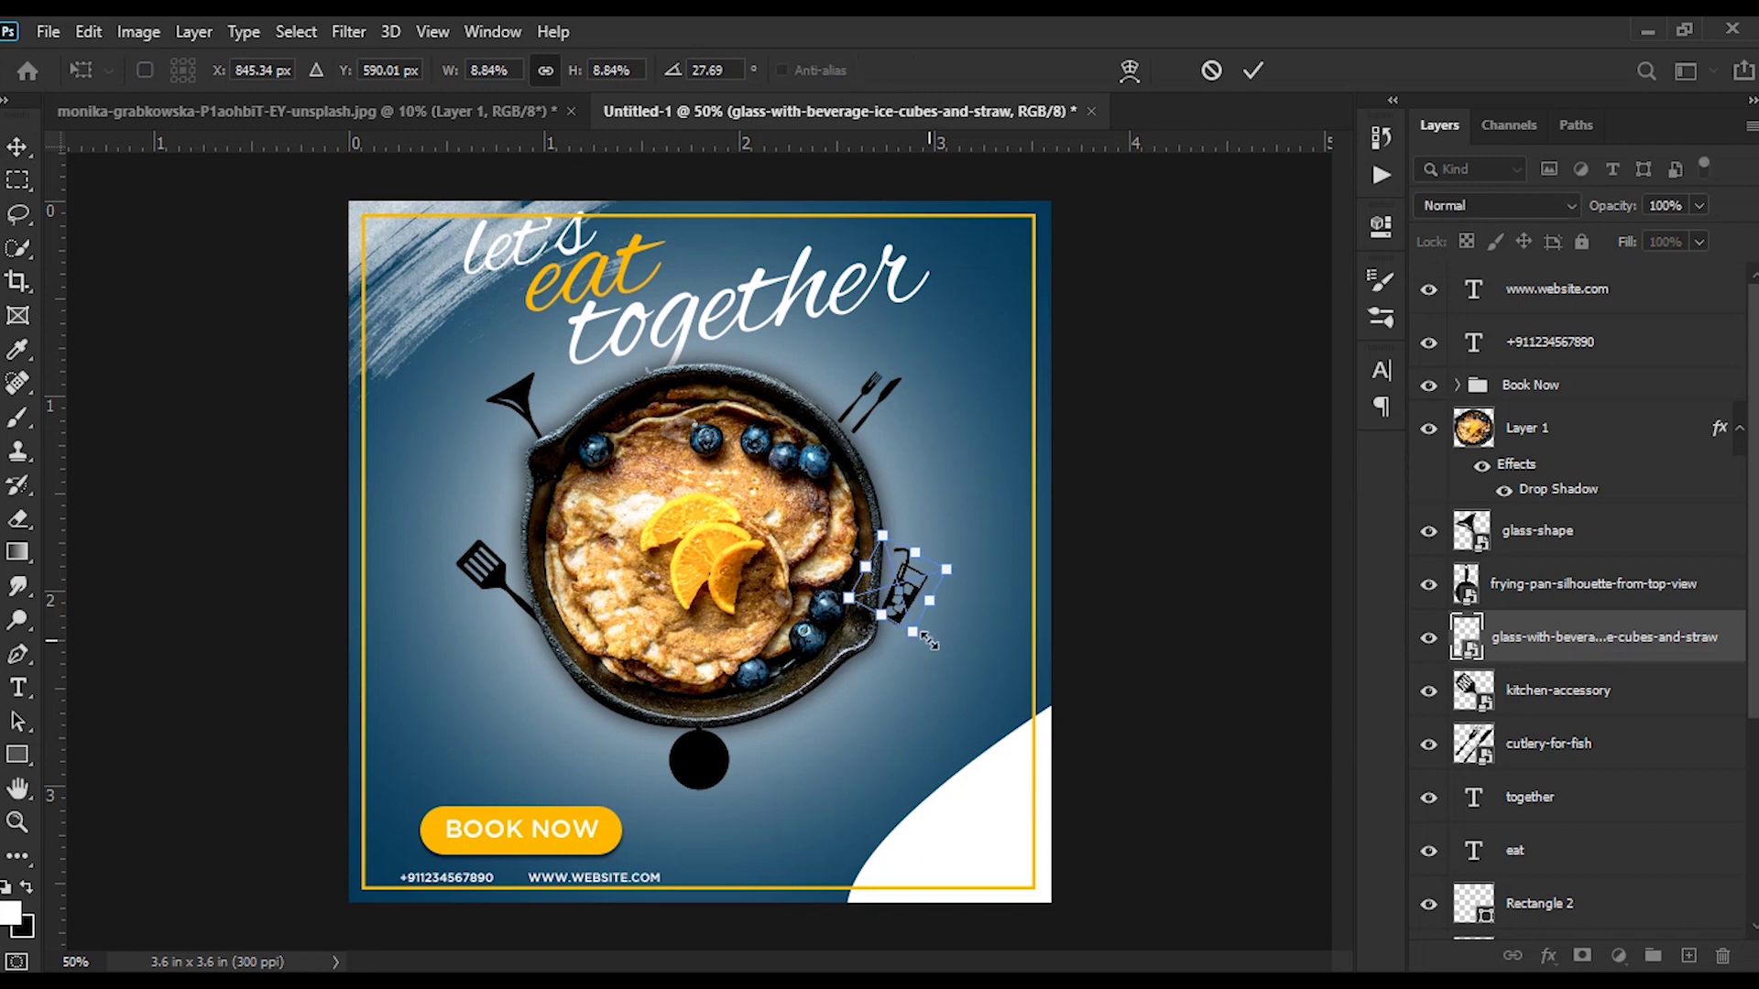
{"action": "left_click_drag", "start_coordinate": [931, 644], "coordinate": [921, 645]}
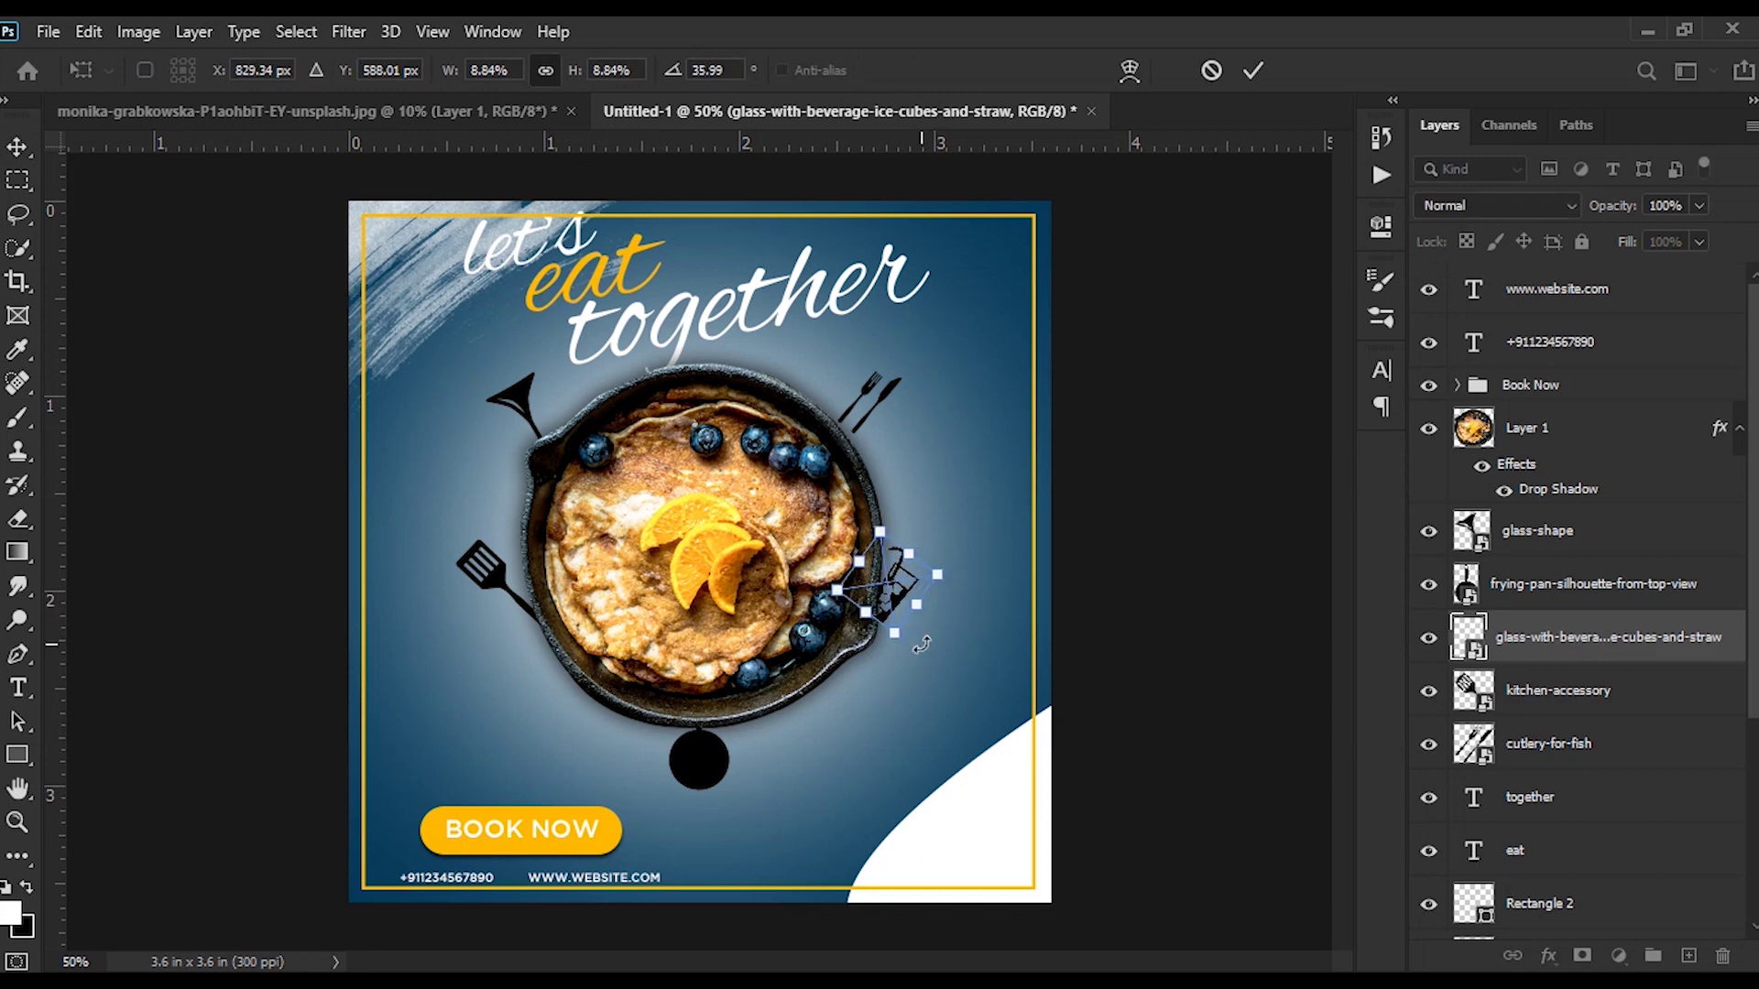
{"action": "key", "text": "Right"}
{"action": "key", "text": "Right"}
{"action": "key", "text": "Right"}
{"action": "key", "text": "Right"}
{"action": "key", "text": "Right"}
{"action": "key", "text": "Right"}
{"action": "key", "text": "Up"}
{"action": "key", "text": "Up"}
{"action": "left_click_drag", "start_coordinate": [922, 644], "coordinate": [927, 656]}
{"action": "key", "text": "Return"}
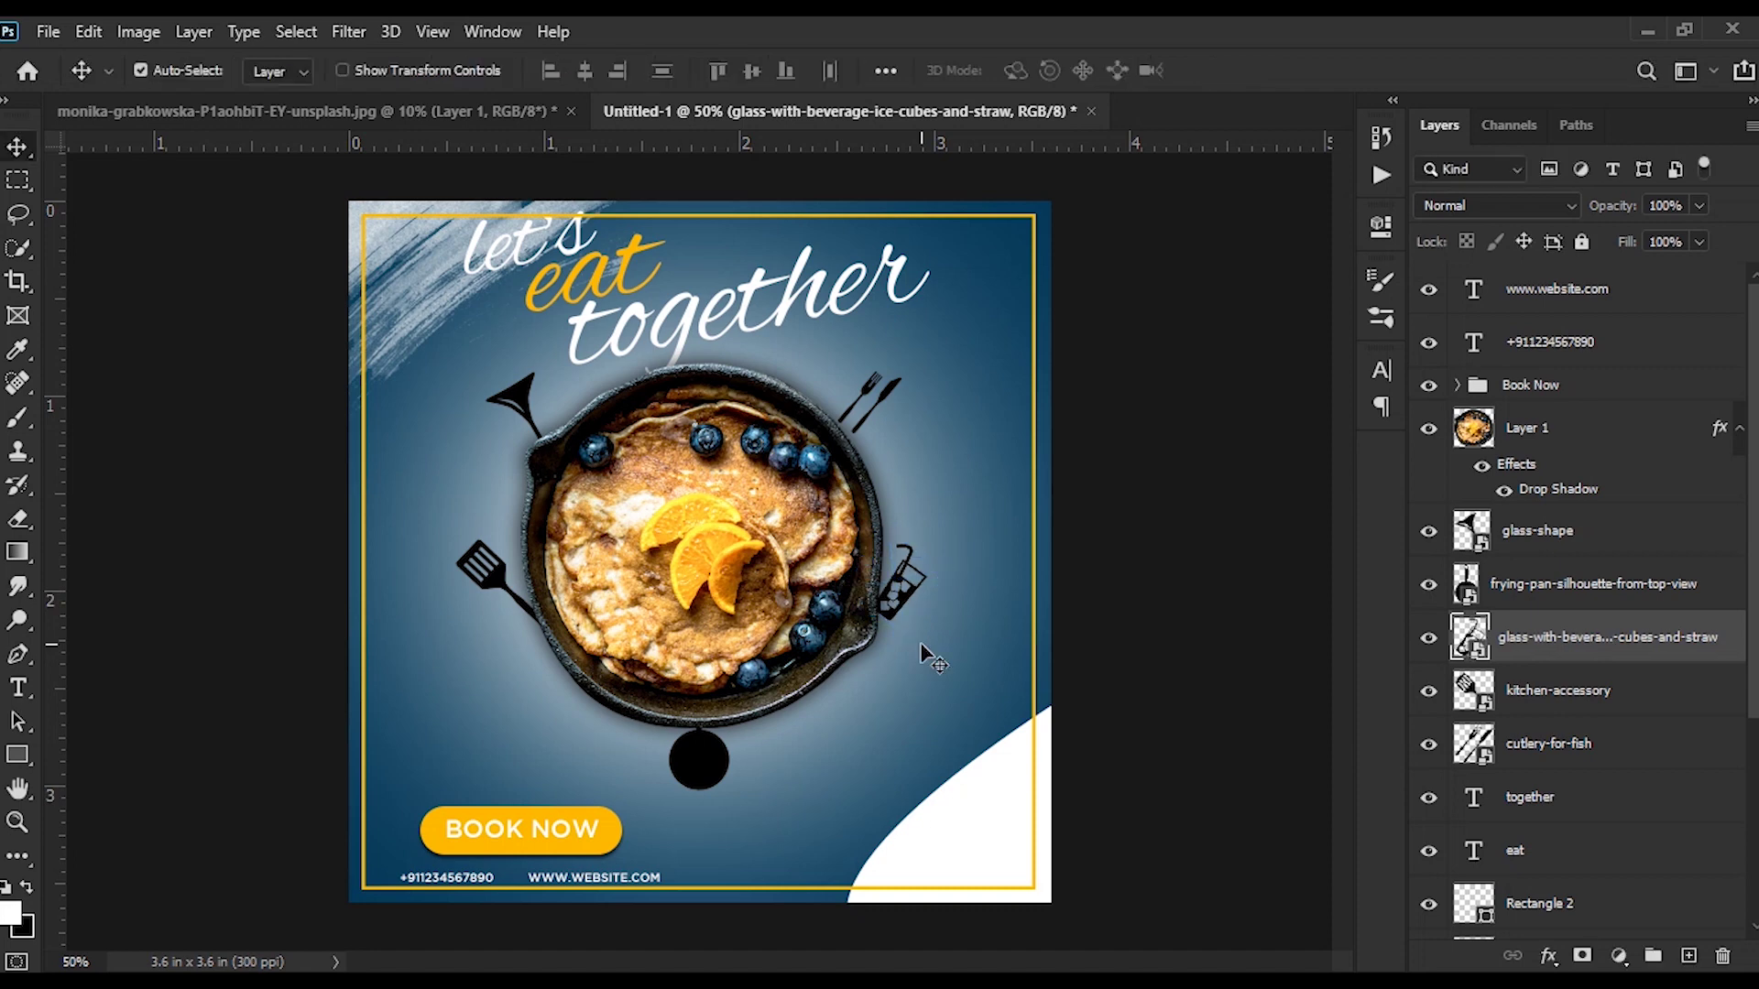
Step: Move the black pan silhouette slightly lower on the poster
{"action": "left_click", "coordinate": [1429, 585]}
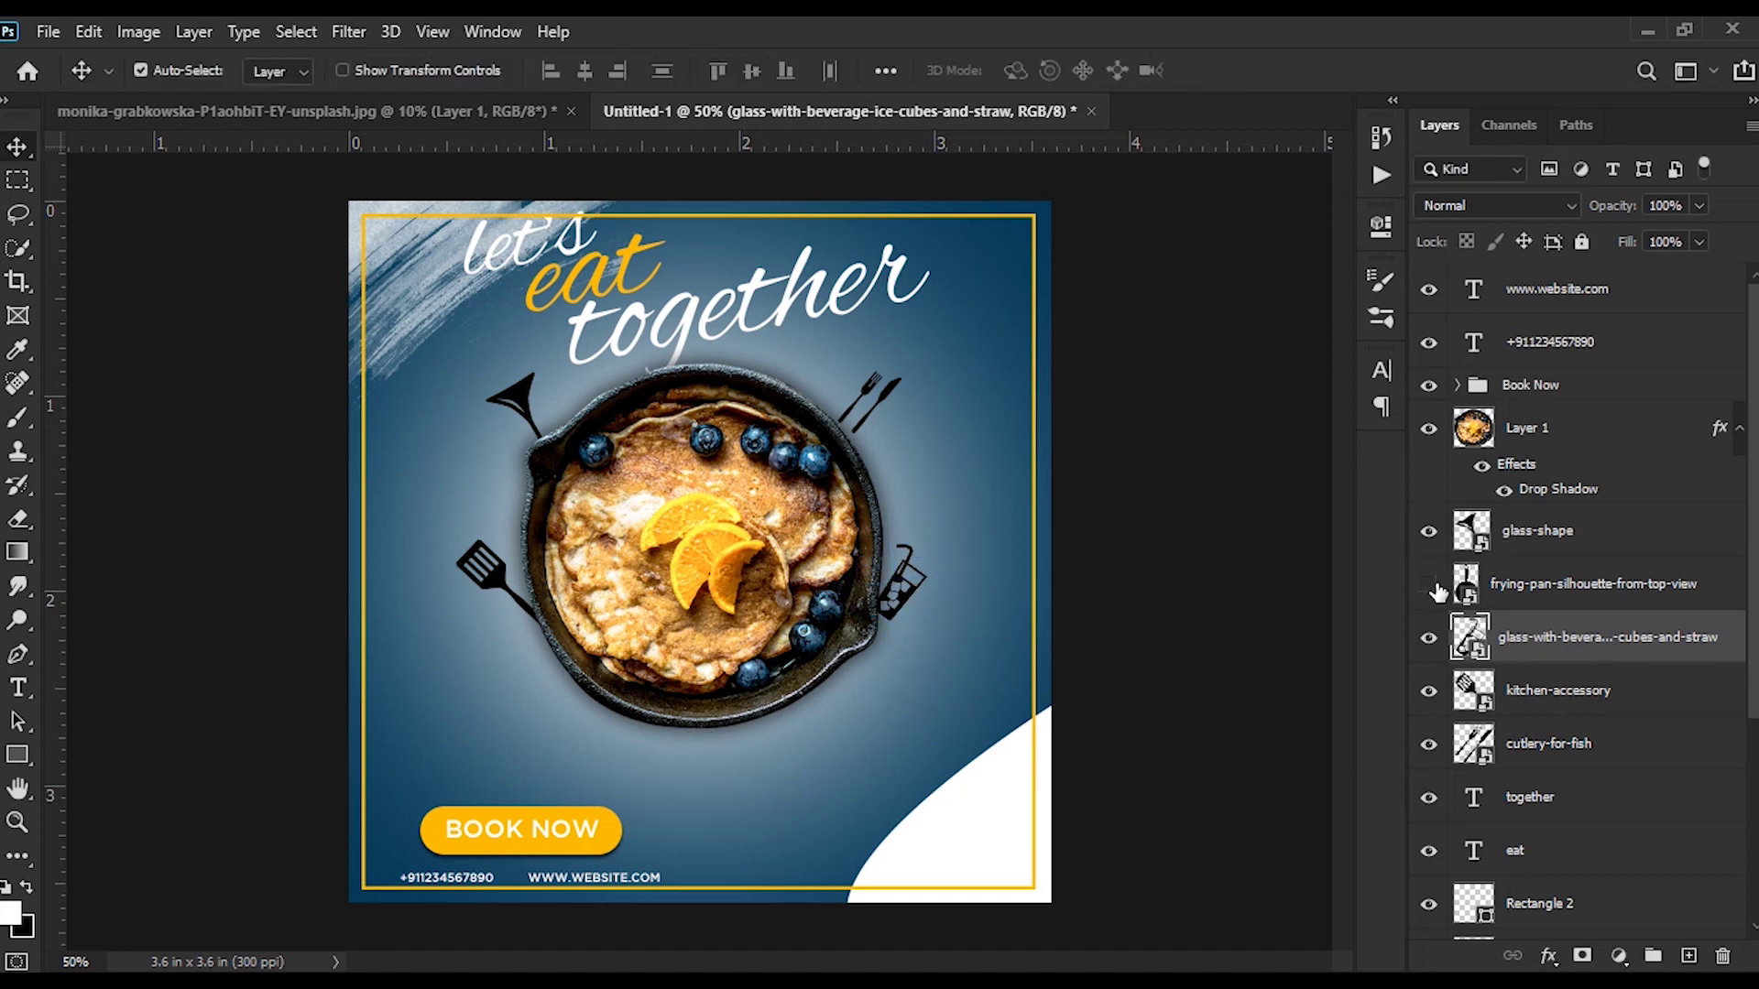
{"action": "left_click", "coordinate": [1431, 586]}
{"action": "left_click_drag", "start_coordinate": [719, 779], "coordinate": [720, 794]}
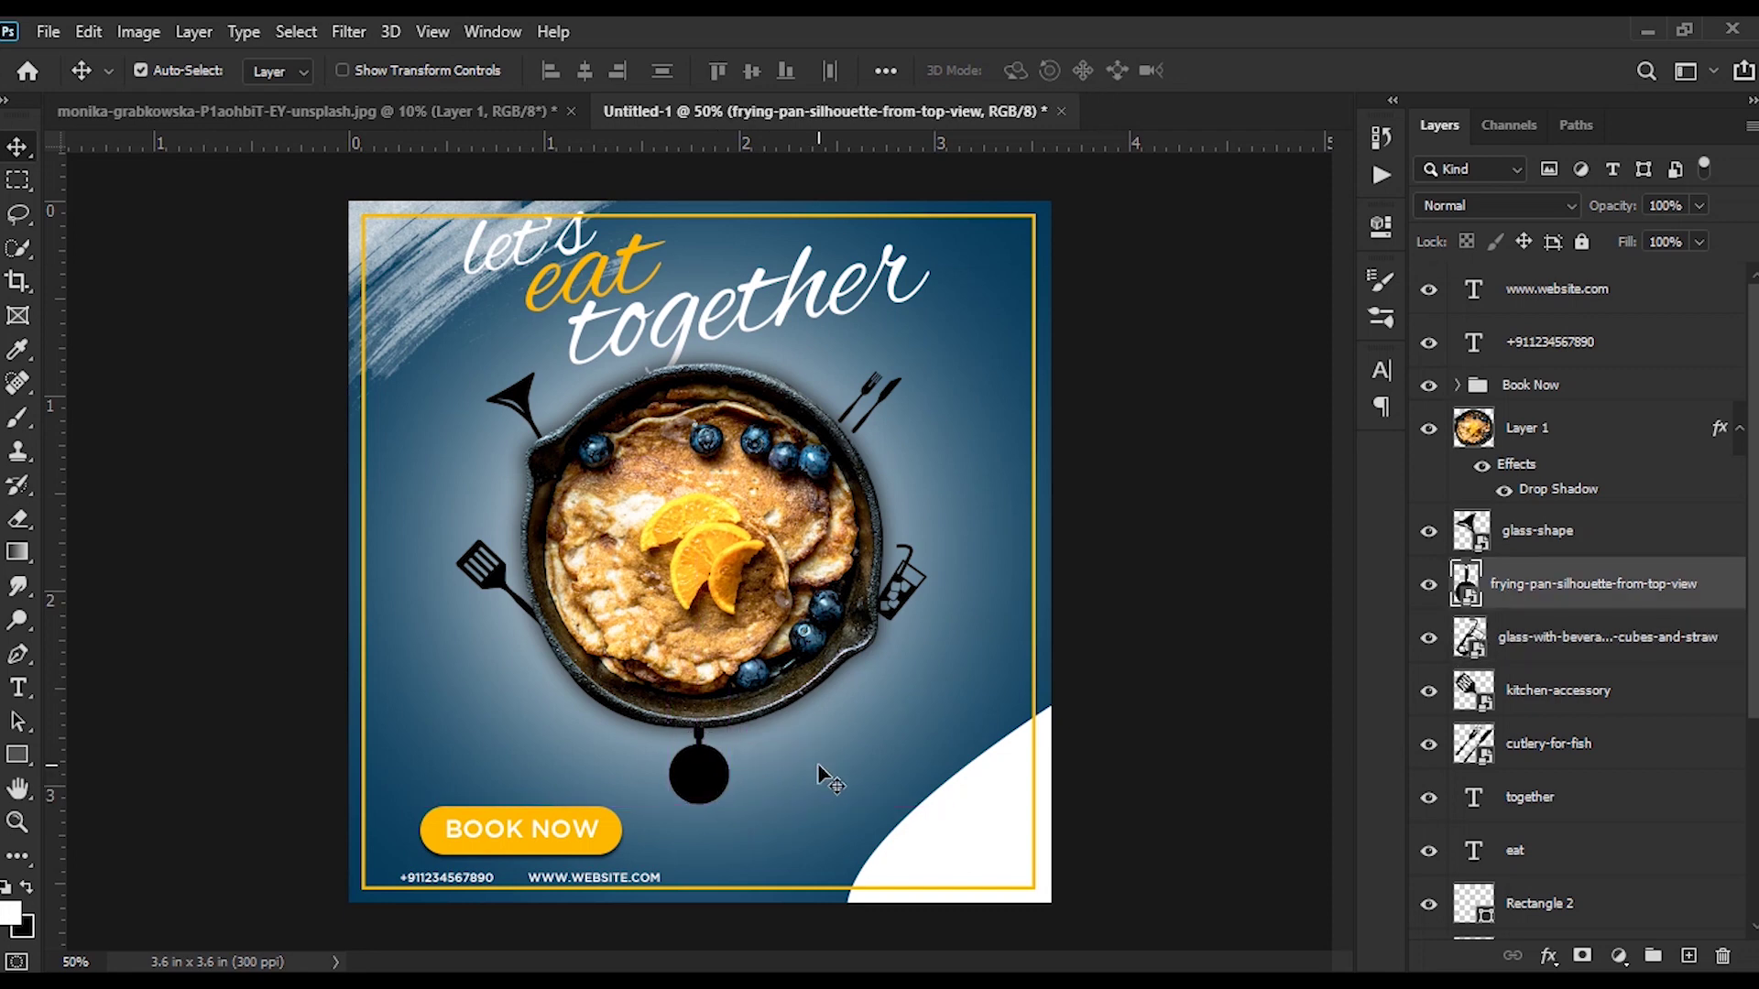
{"action": "left_click", "coordinate": [1633, 440]}
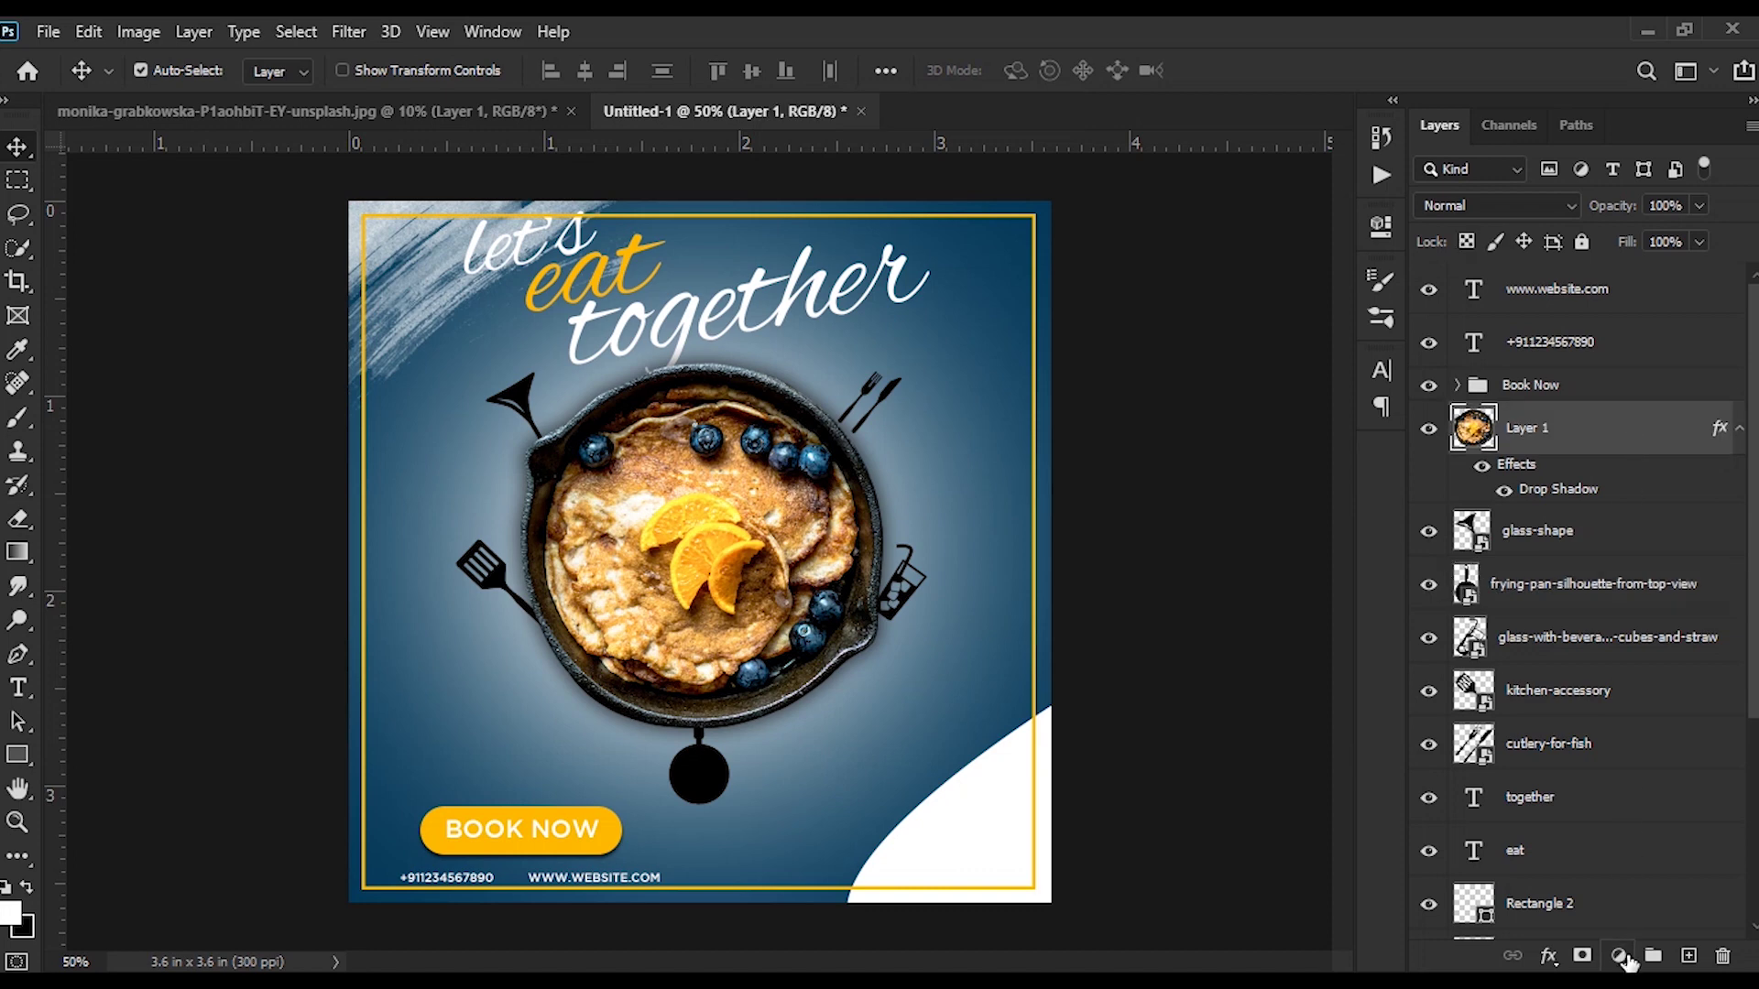
Step: Add a Brightness/Contrast adjustment clipped to the skillet photo with contrast raised to 23
{"action": "left_click", "coordinate": [1620, 957]}
{"action": "left_click", "coordinate": [1649, 579]}
{"action": "mouse_move", "coordinate": [1194, 426]}
{"action": "left_mouse_down"}
{"action": "mouse_move", "coordinate": [1233, 426]}
{"action": "mouse_move", "coordinate": [1198, 426]}
{"action": "left_mouse_up"}
{"action": "left_click", "coordinate": [1158, 659]}
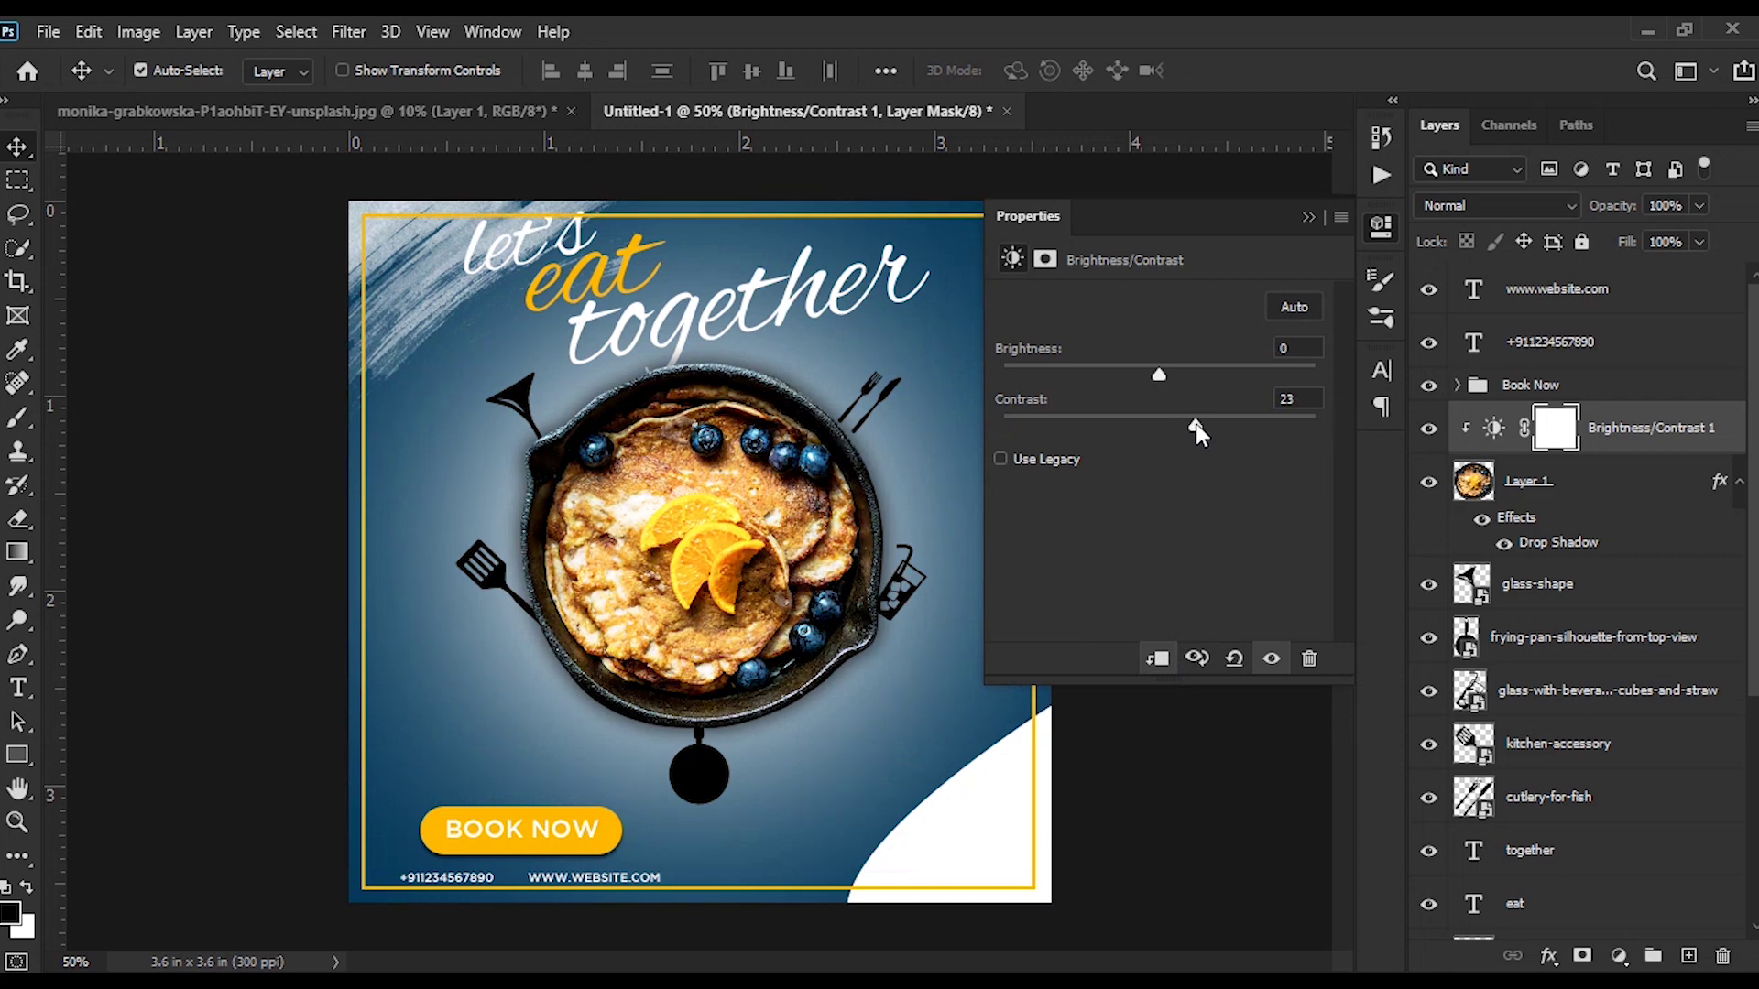
{"action": "left_click", "coordinate": [1307, 218]}
Step: Add a Vibrance adjustment to the skillet photo set to +9
{"action": "left_click", "coordinate": [1618, 957]}
{"action": "left_click", "coordinate": [1642, 687]}
{"action": "left_click_drag", "start_coordinate": [1162, 332], "coordinate": [1173, 330]}
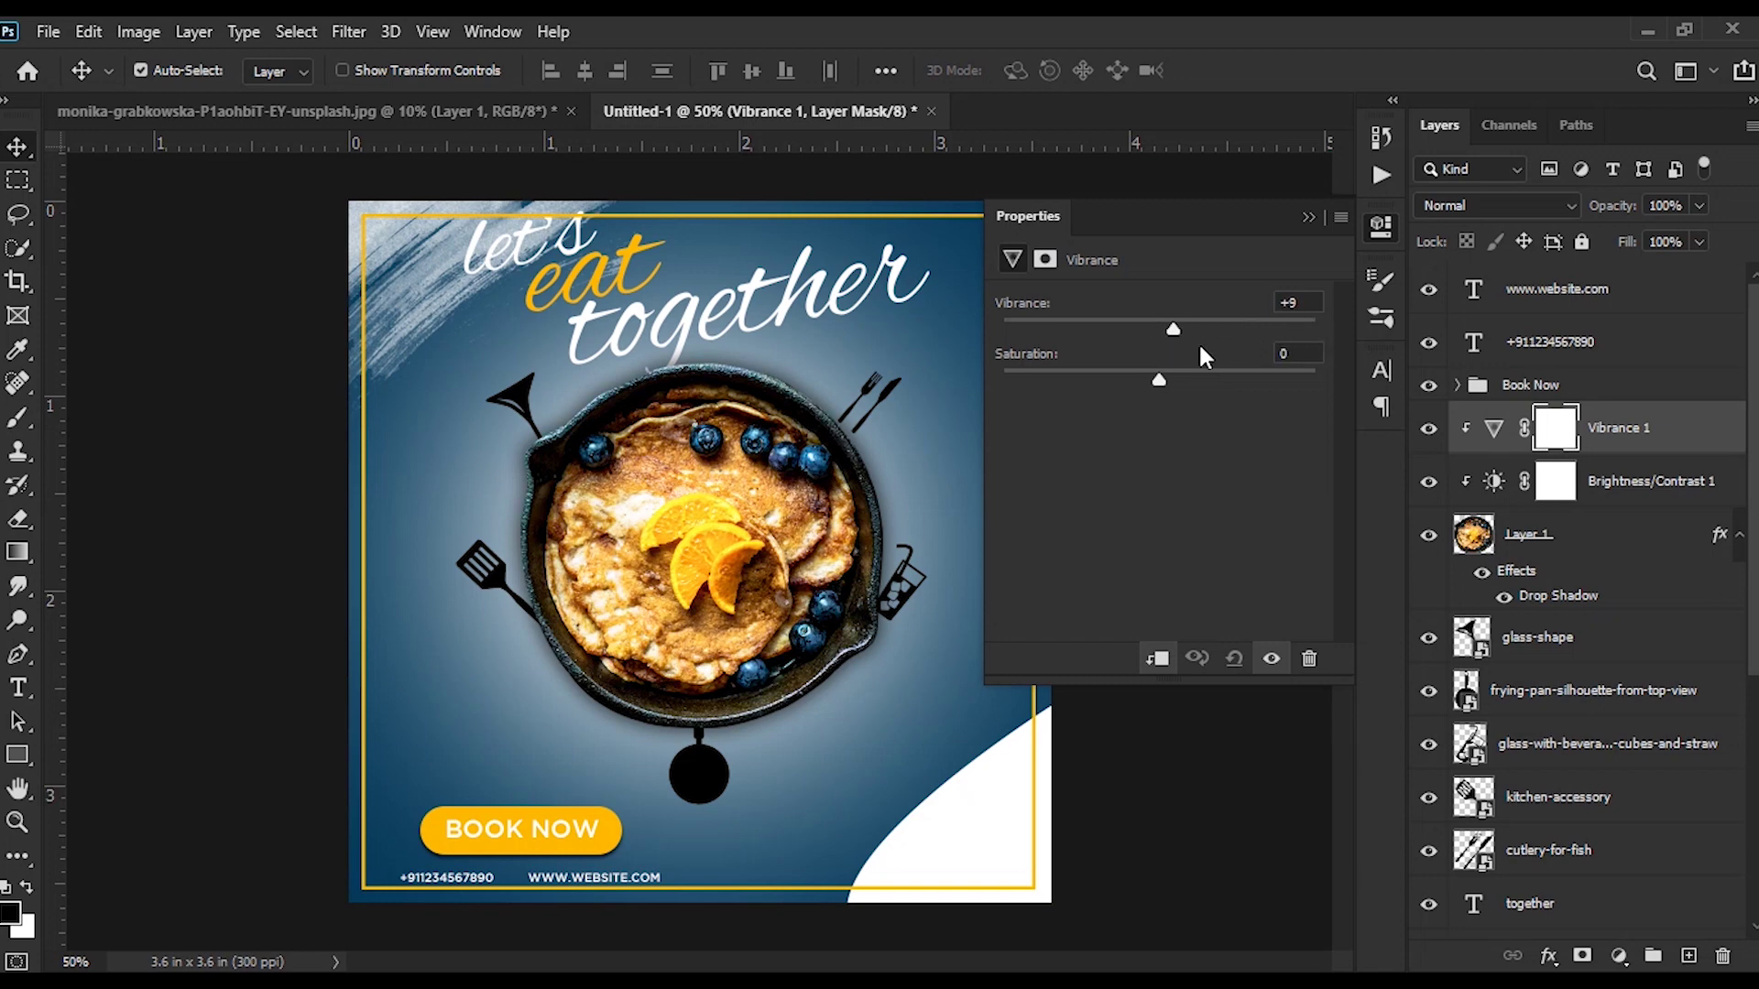
{"action": "left_click", "coordinate": [1309, 217]}
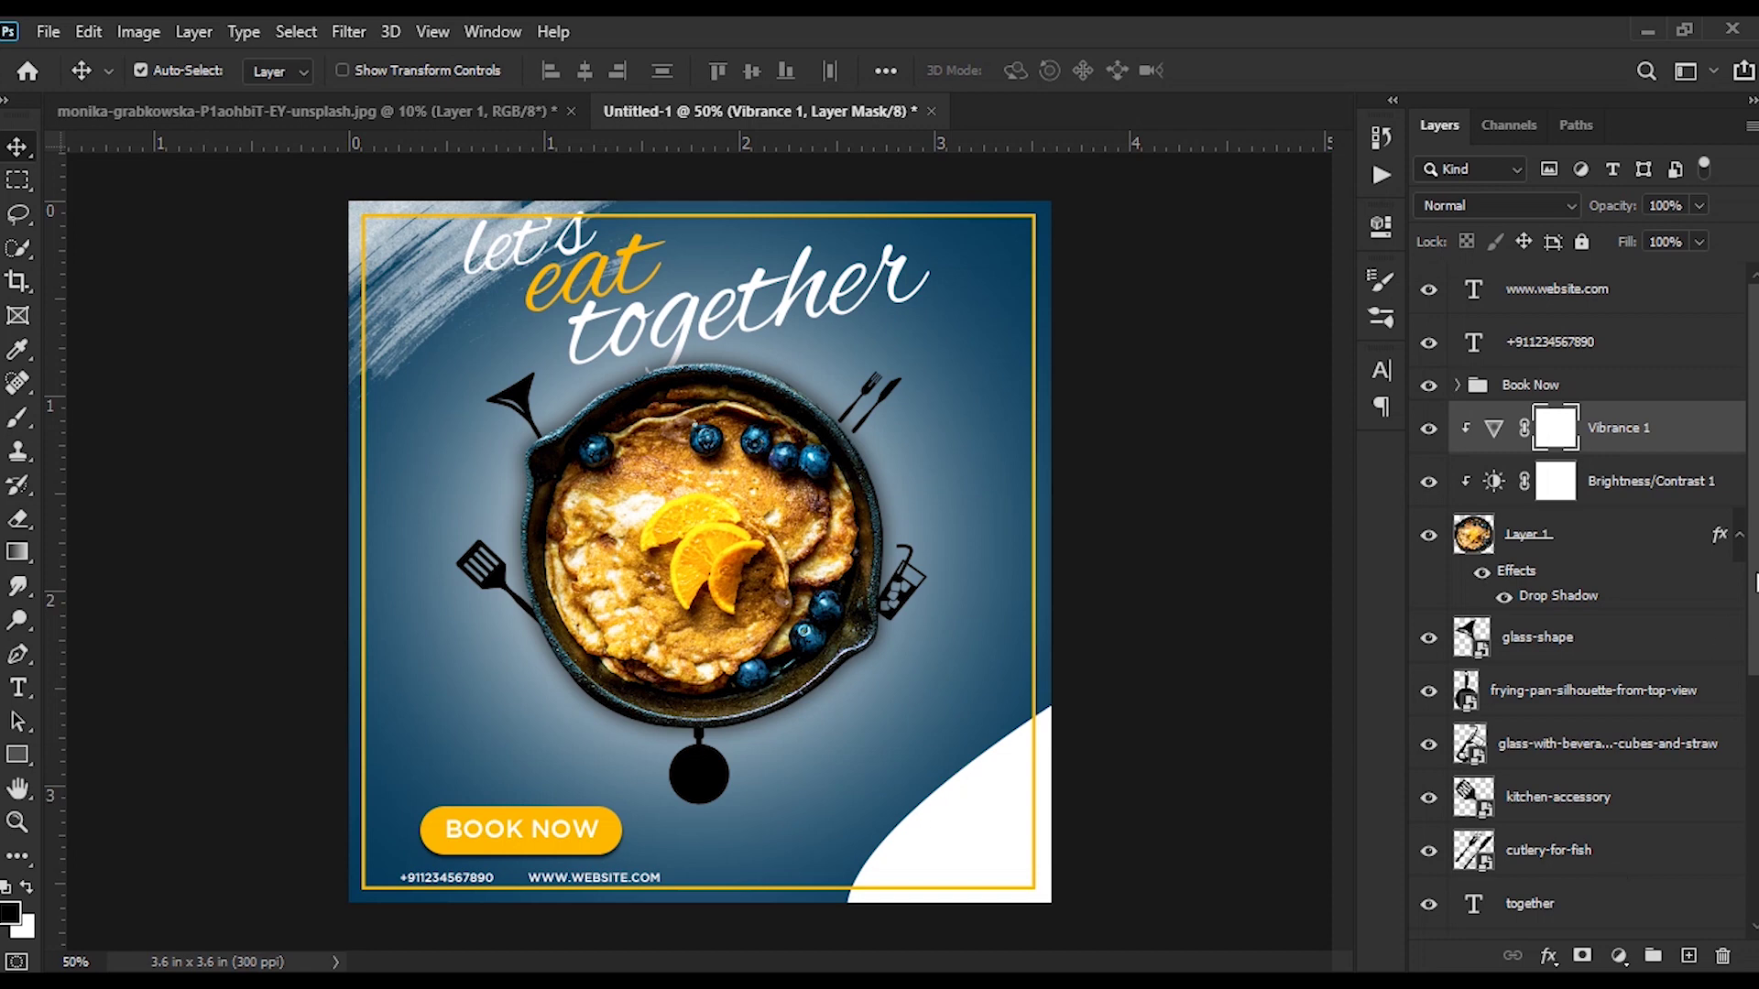
{"action": "scroll", "coordinate": [1584, 595], "scroll_direction": "down", "scroll_amount": 5}
{"action": "scroll", "coordinate": [1584, 596], "scroll_direction": "up", "scroll_amount": 5}
{"action": "scroll", "coordinate": [1566, 696], "scroll_direction": "down", "scroll_amount": 5}
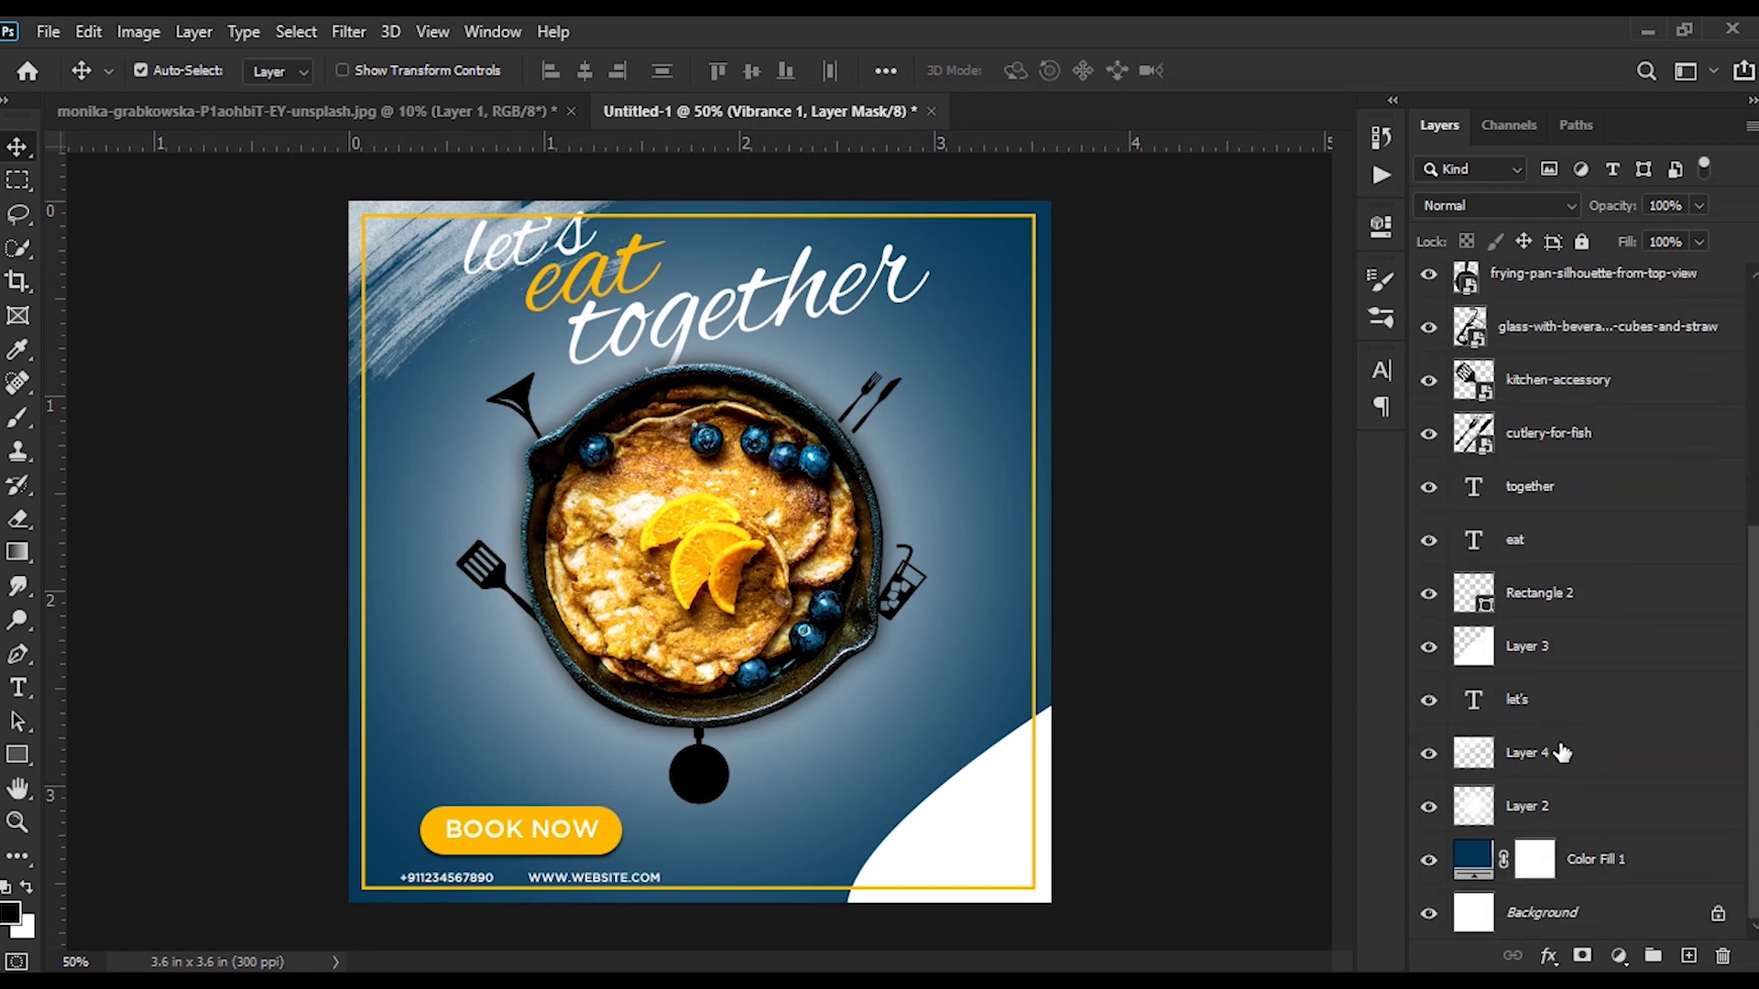
Step: Enlarge the let's, eat and together headline words and shift them left
{"action": "left_click", "coordinate": [1562, 704]}
{"action": "left_click", "coordinate": [1580, 545], "text": "ctrl"}
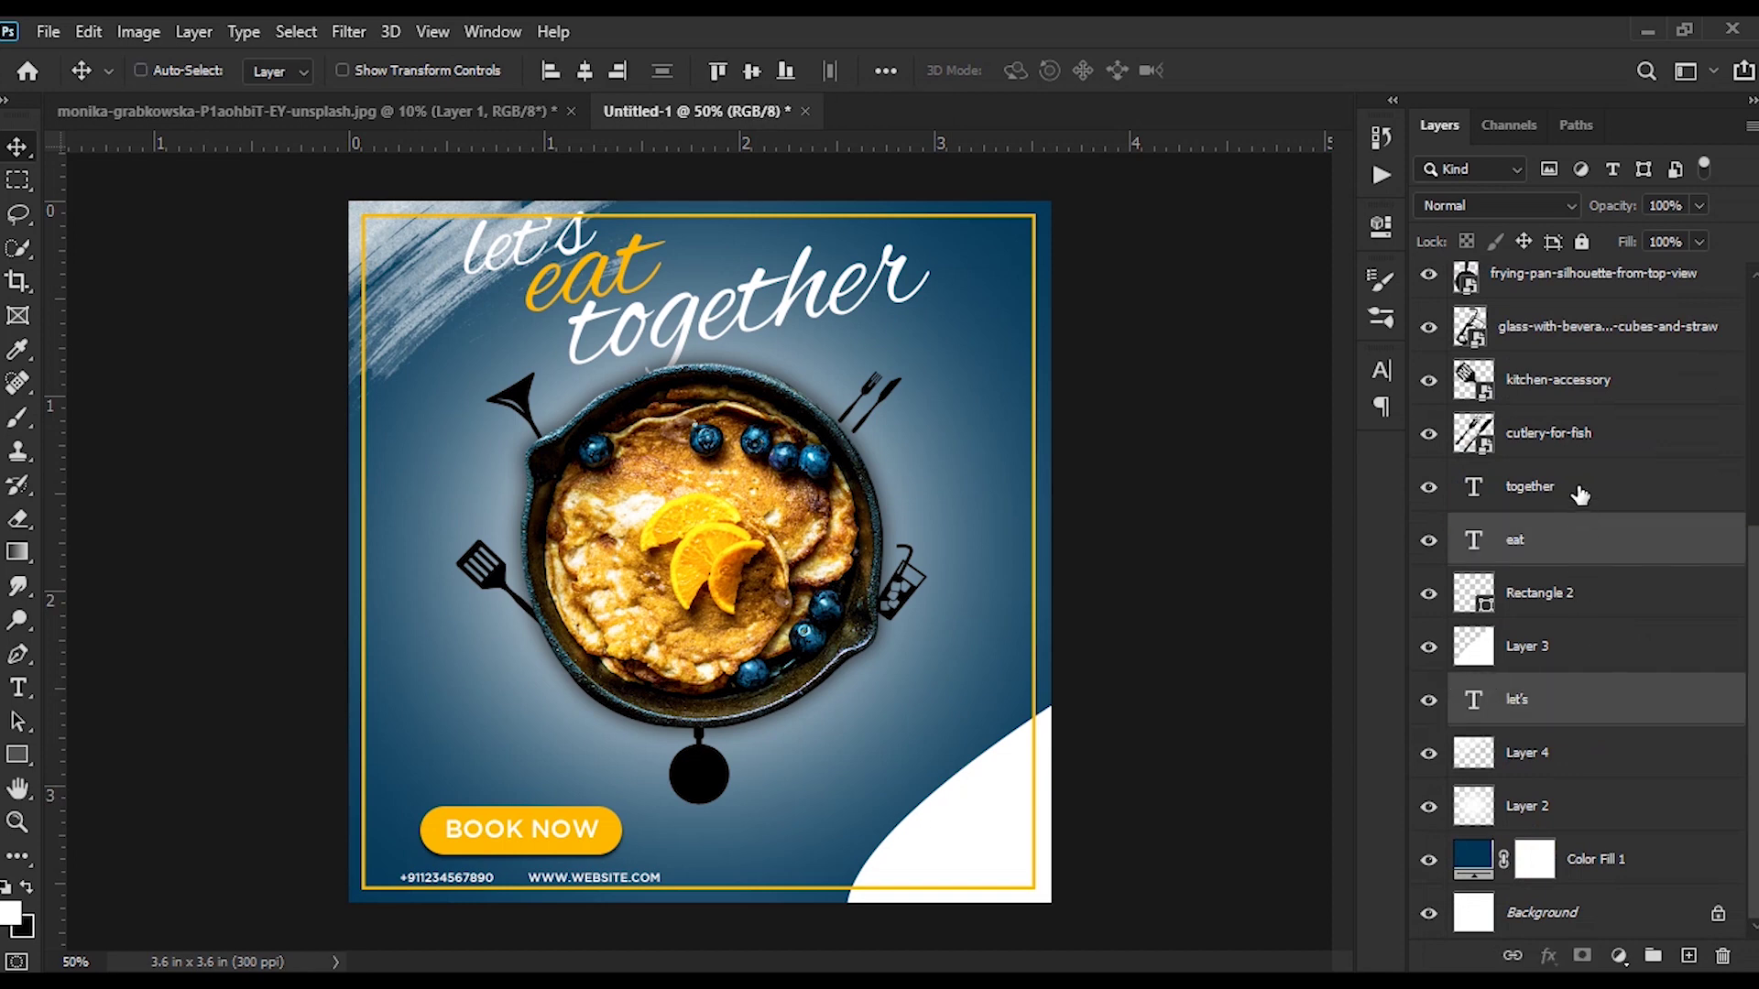
{"action": "left_click", "coordinate": [1580, 495], "text": "ctrl"}
{"action": "key", "text": "ctrl+t"}
{"action": "left_click_drag", "start_coordinate": [936, 391], "coordinate": [1006, 419]}
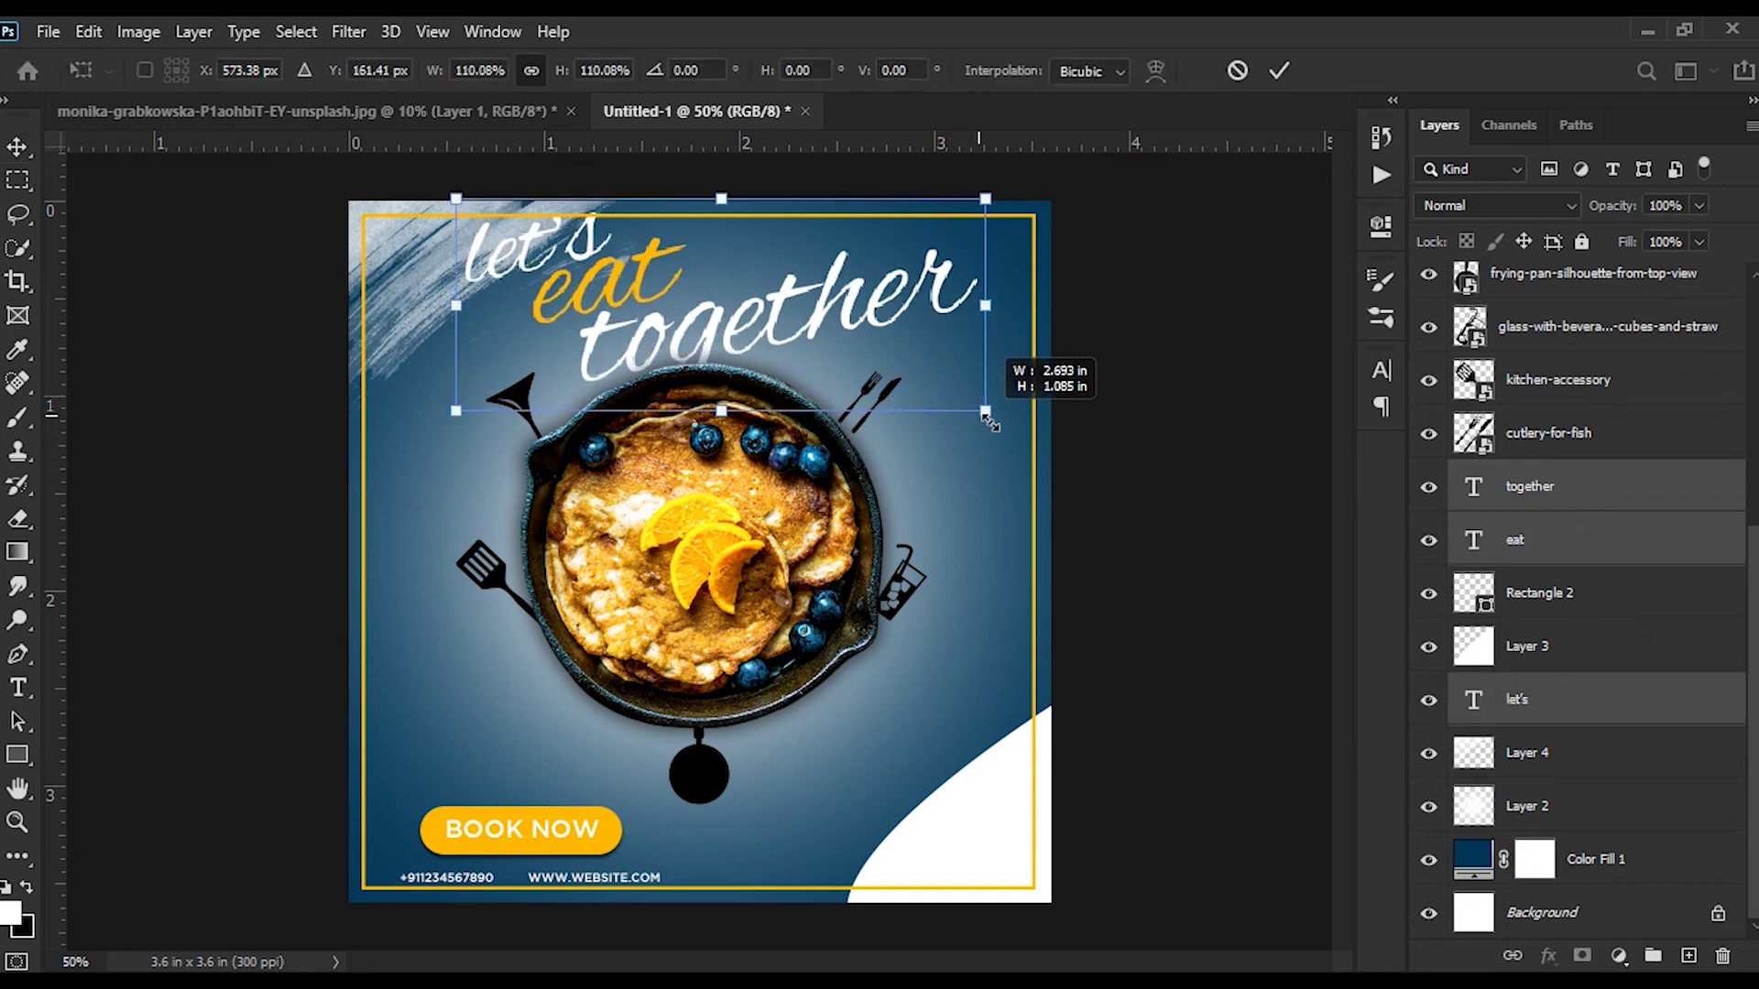
{"action": "mouse_move", "coordinate": [911, 366]}
{"action": "left_mouse_down"}
{"action": "mouse_move", "coordinate": [870, 371]}
{"action": "mouse_move", "coordinate": [876, 353]}
{"action": "left_mouse_up"}
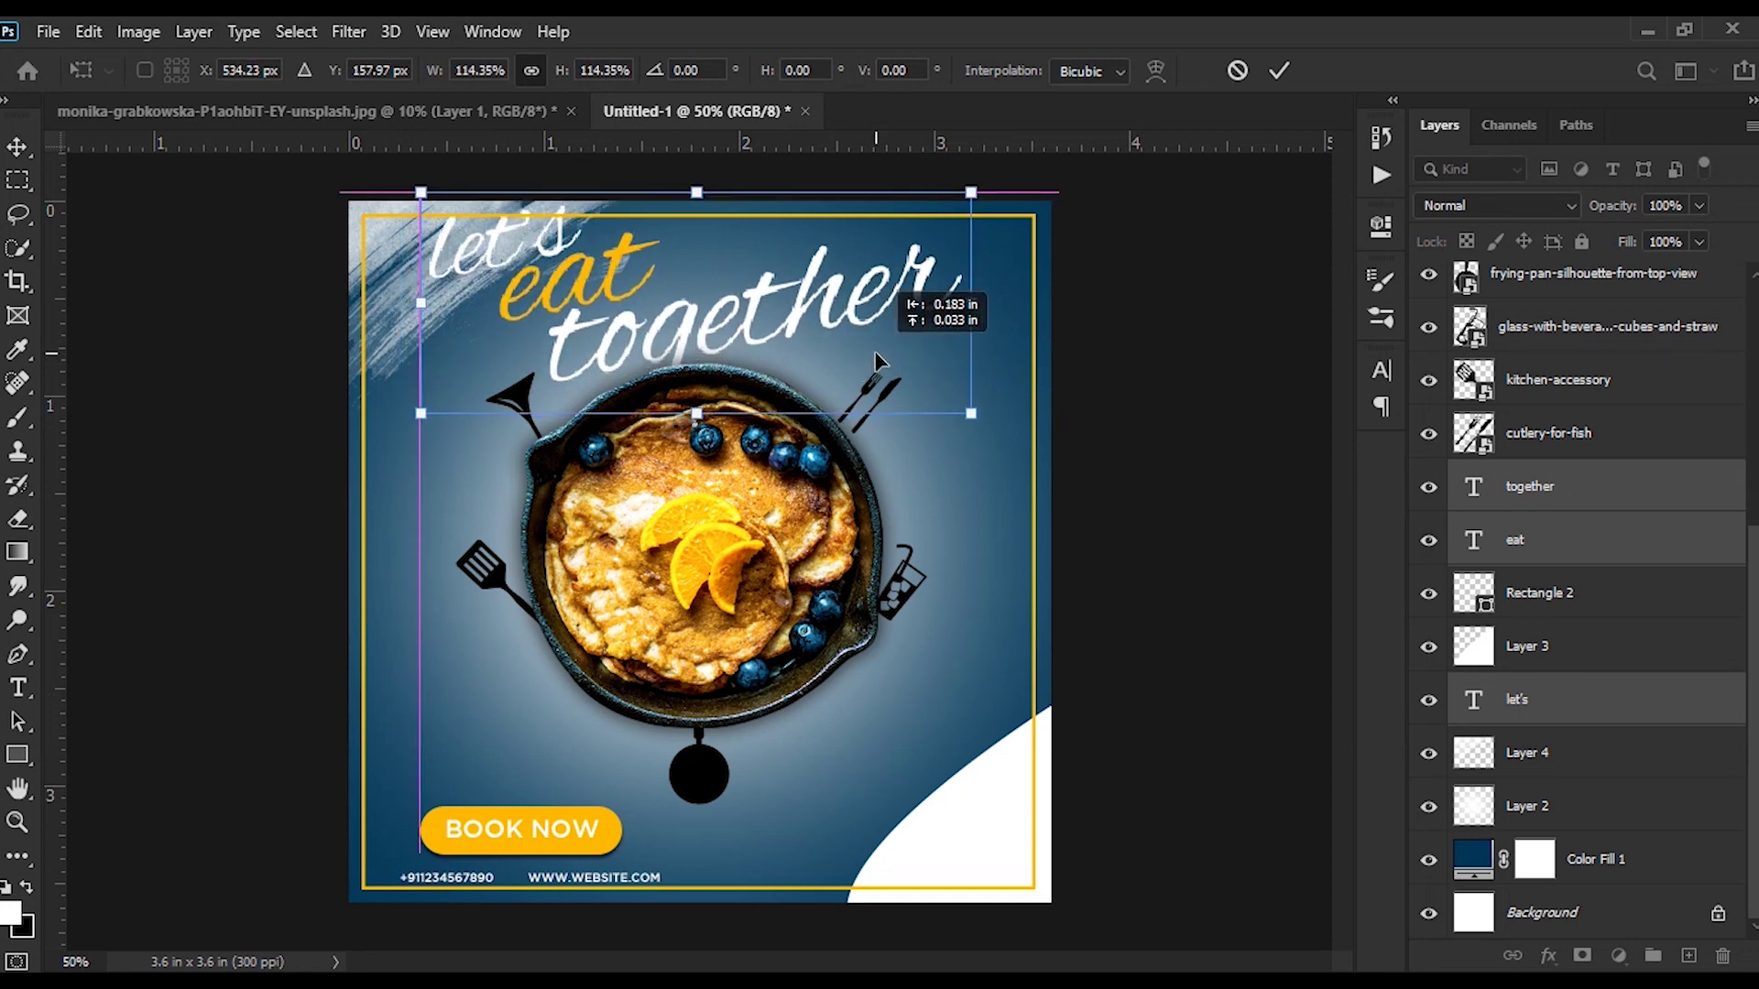
{"action": "key", "text": "Return"}
Step: Nudge the kitchen icon layers and skillet photo Layer 1 lower together
{"action": "scroll", "coordinate": [1576, 586], "scroll_direction": "up", "scroll_amount": 3}
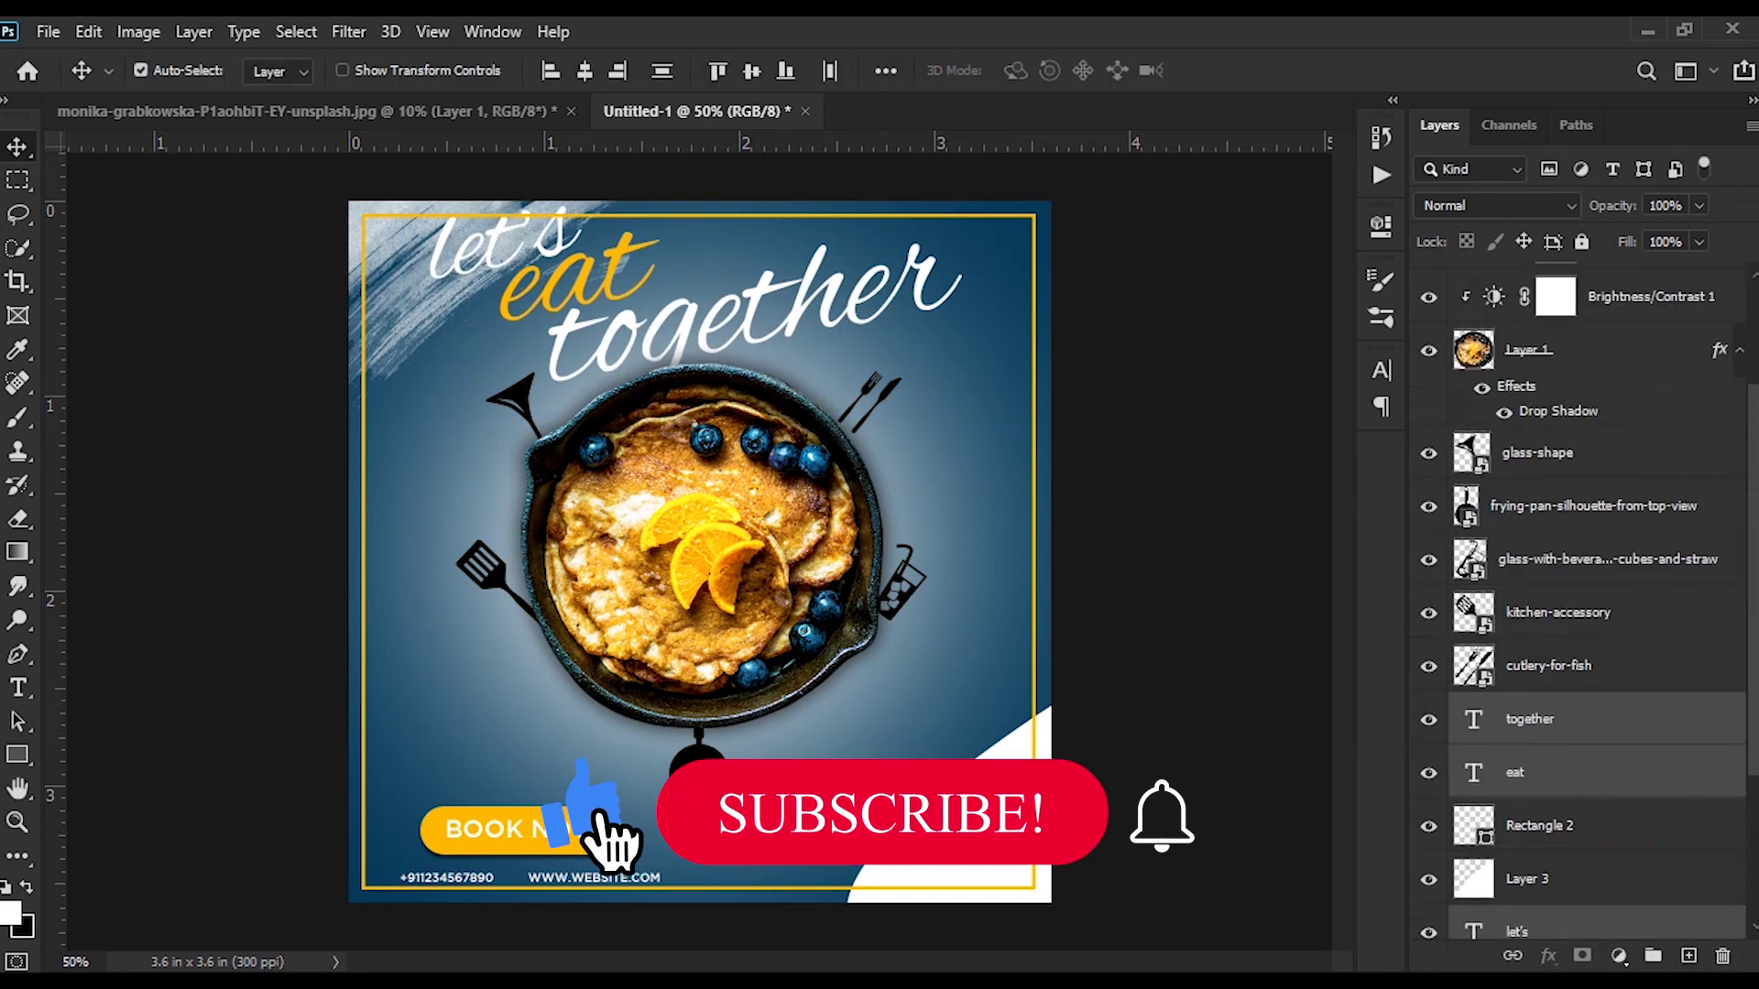
{"action": "scroll", "coordinate": [1576, 586], "scroll_direction": "up", "scroll_amount": 1}
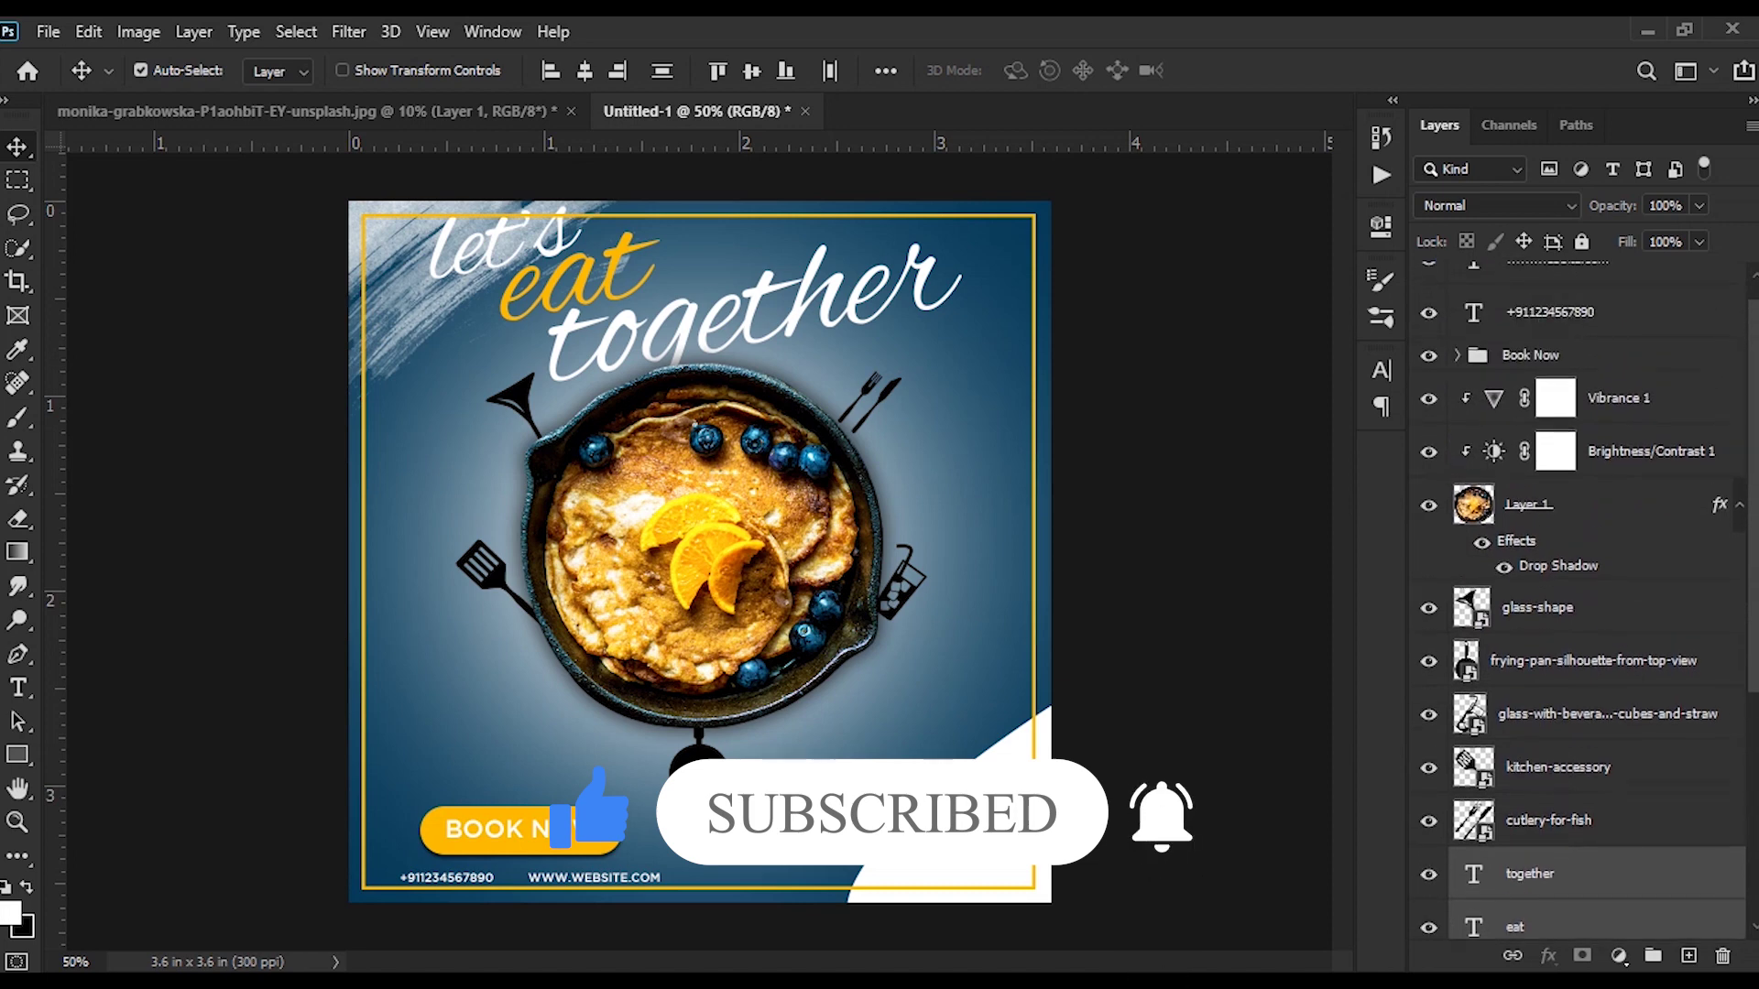
{"action": "scroll", "coordinate": [1603, 732], "scroll_direction": "up", "scroll_amount": 2}
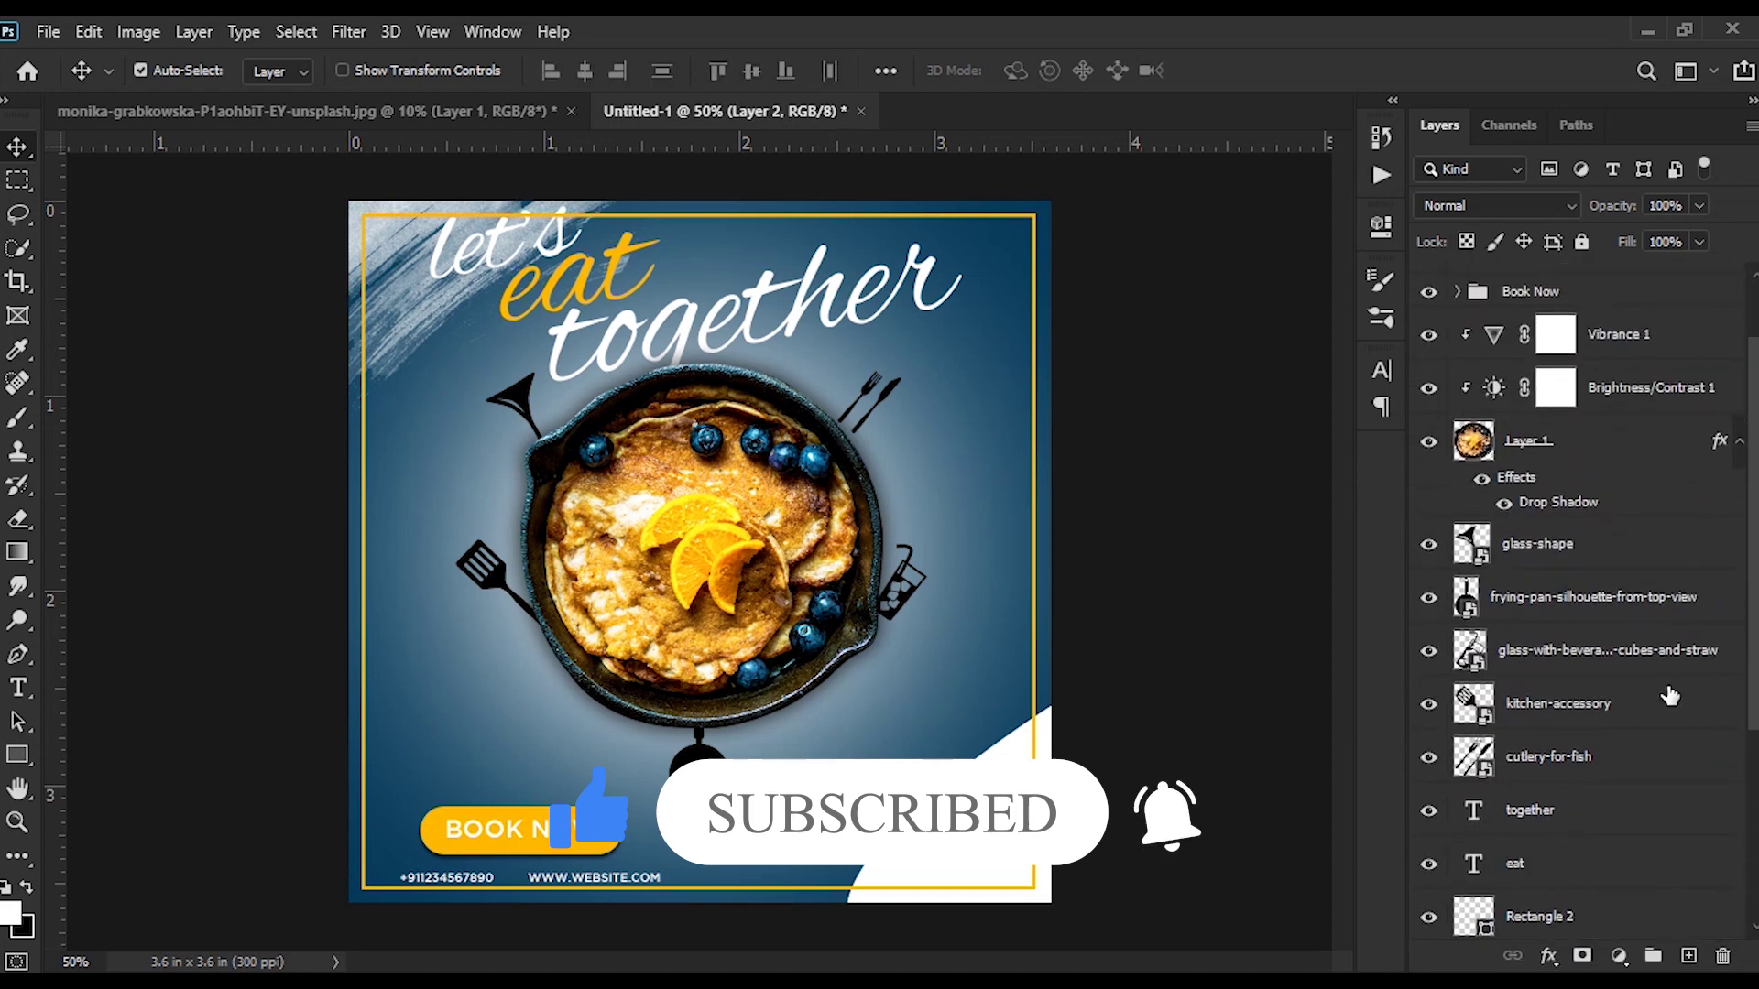
{"action": "left_click", "coordinate": [1608, 756], "text": "ctrl"}
{"action": "left_click", "coordinate": [1603, 710], "text": "ctrl"}
{"action": "left_click", "coordinate": [1589, 652], "text": "ctrl"}
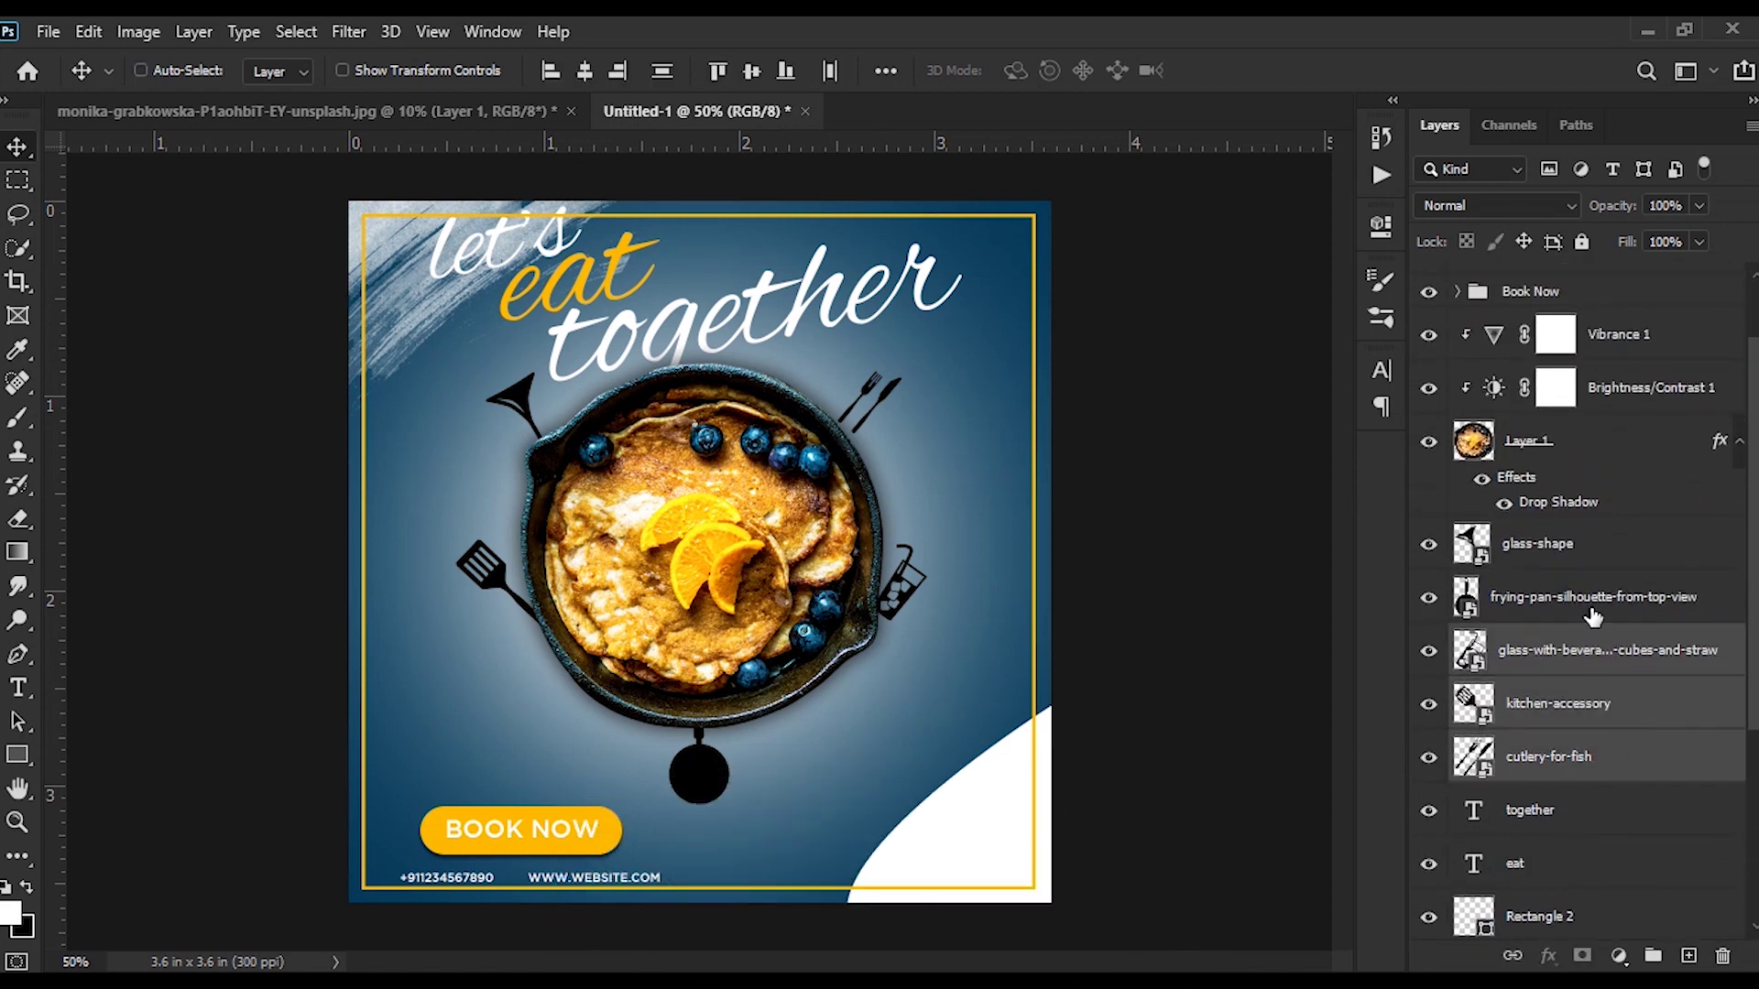
{"action": "left_click", "coordinate": [1585, 598], "text": "ctrl"}
{"action": "left_click", "coordinate": [1582, 547], "text": "ctrl"}
{"action": "left_click", "coordinate": [1580, 442], "text": "ctrl"}
{"action": "key", "text": "shift+Down"}
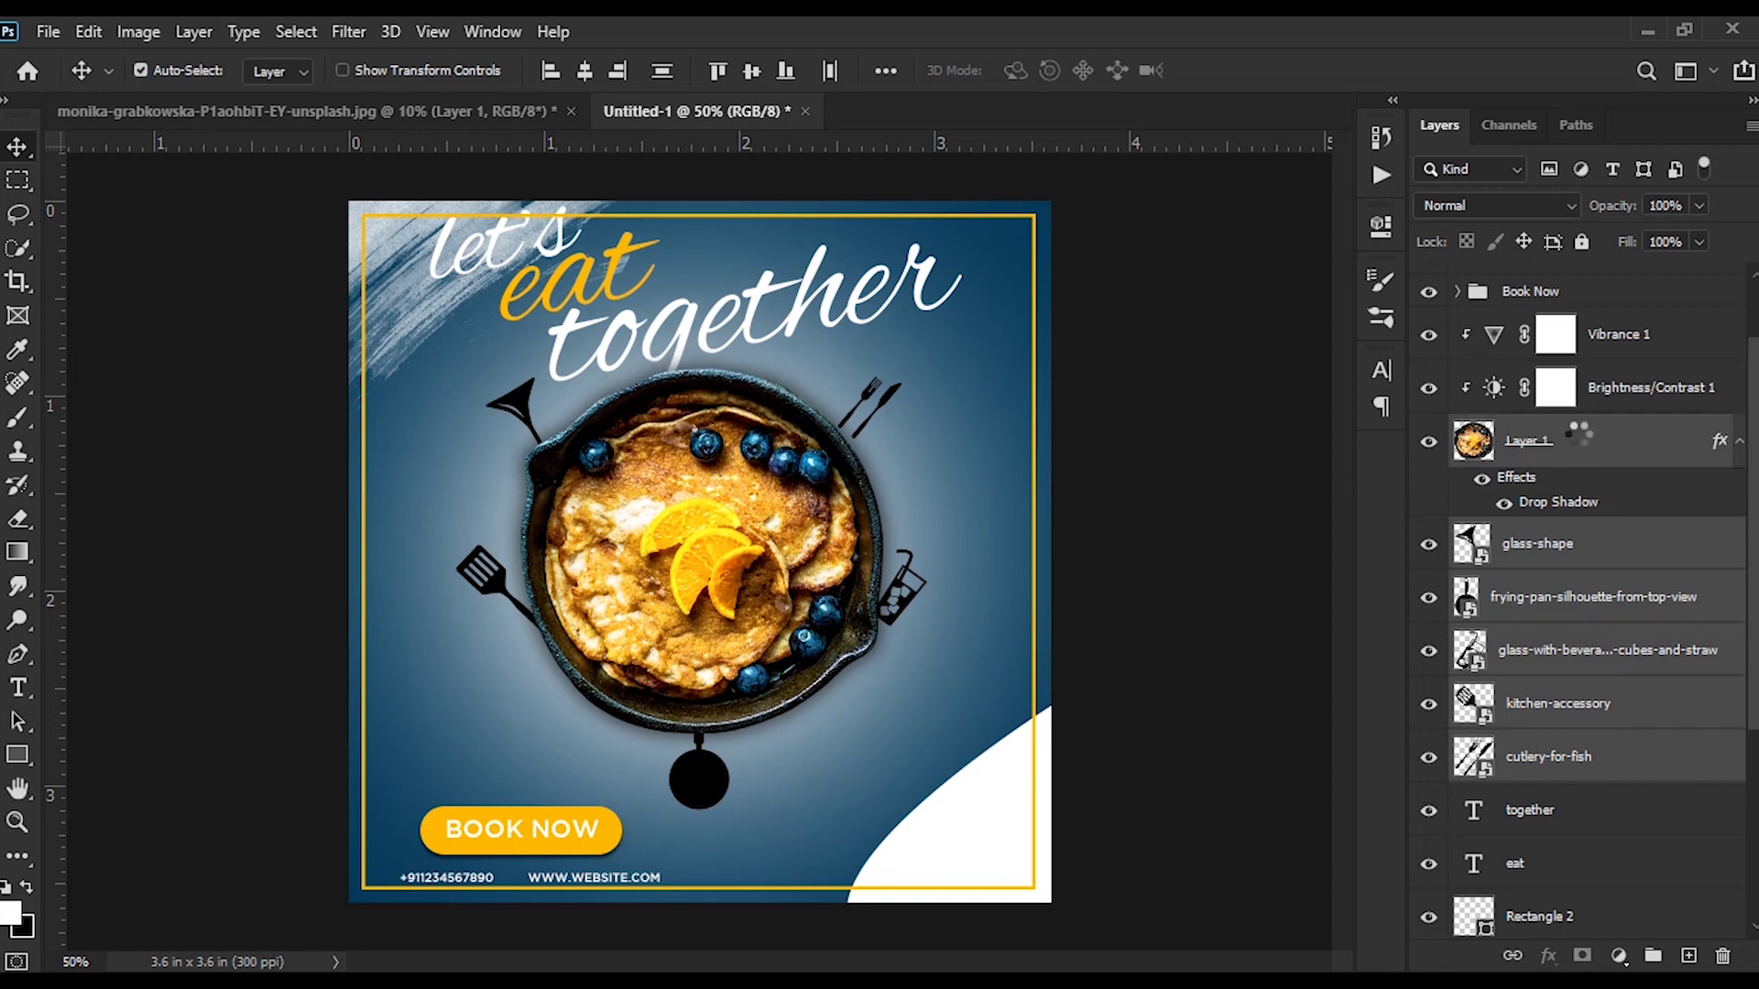
{"action": "key", "text": "shift+Down"}
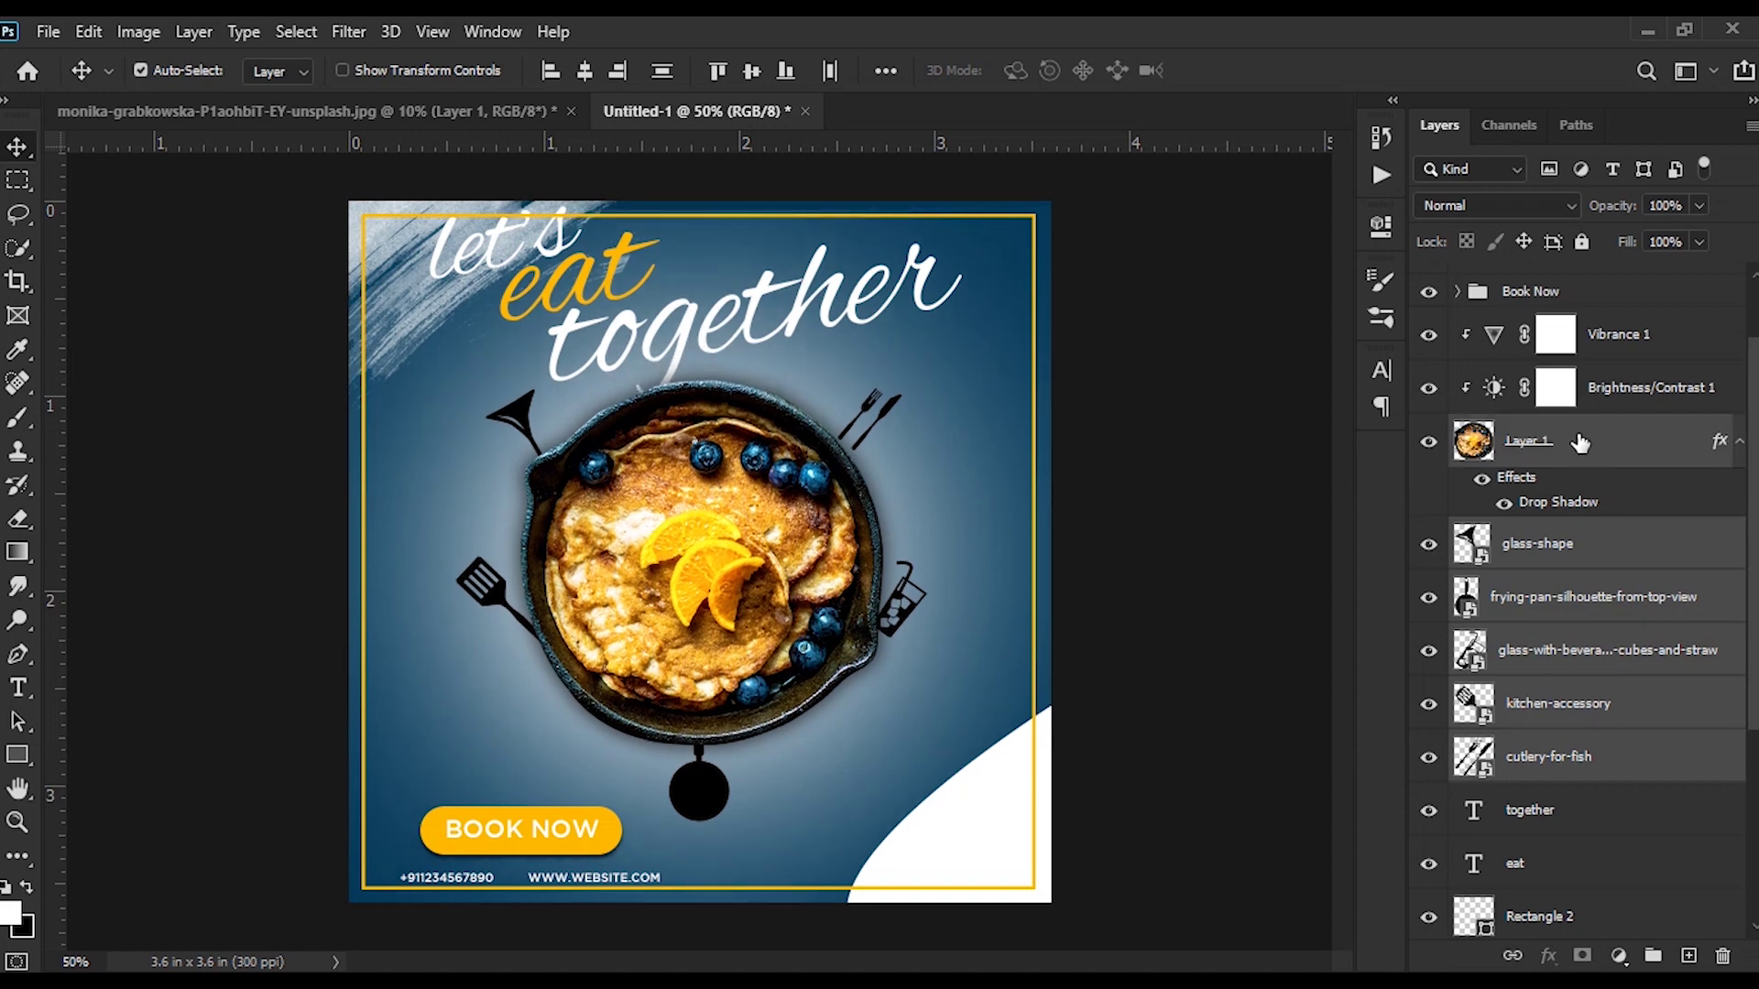
{"action": "scroll", "coordinate": [1575, 549], "scroll_direction": "up", "scroll_amount": 2}
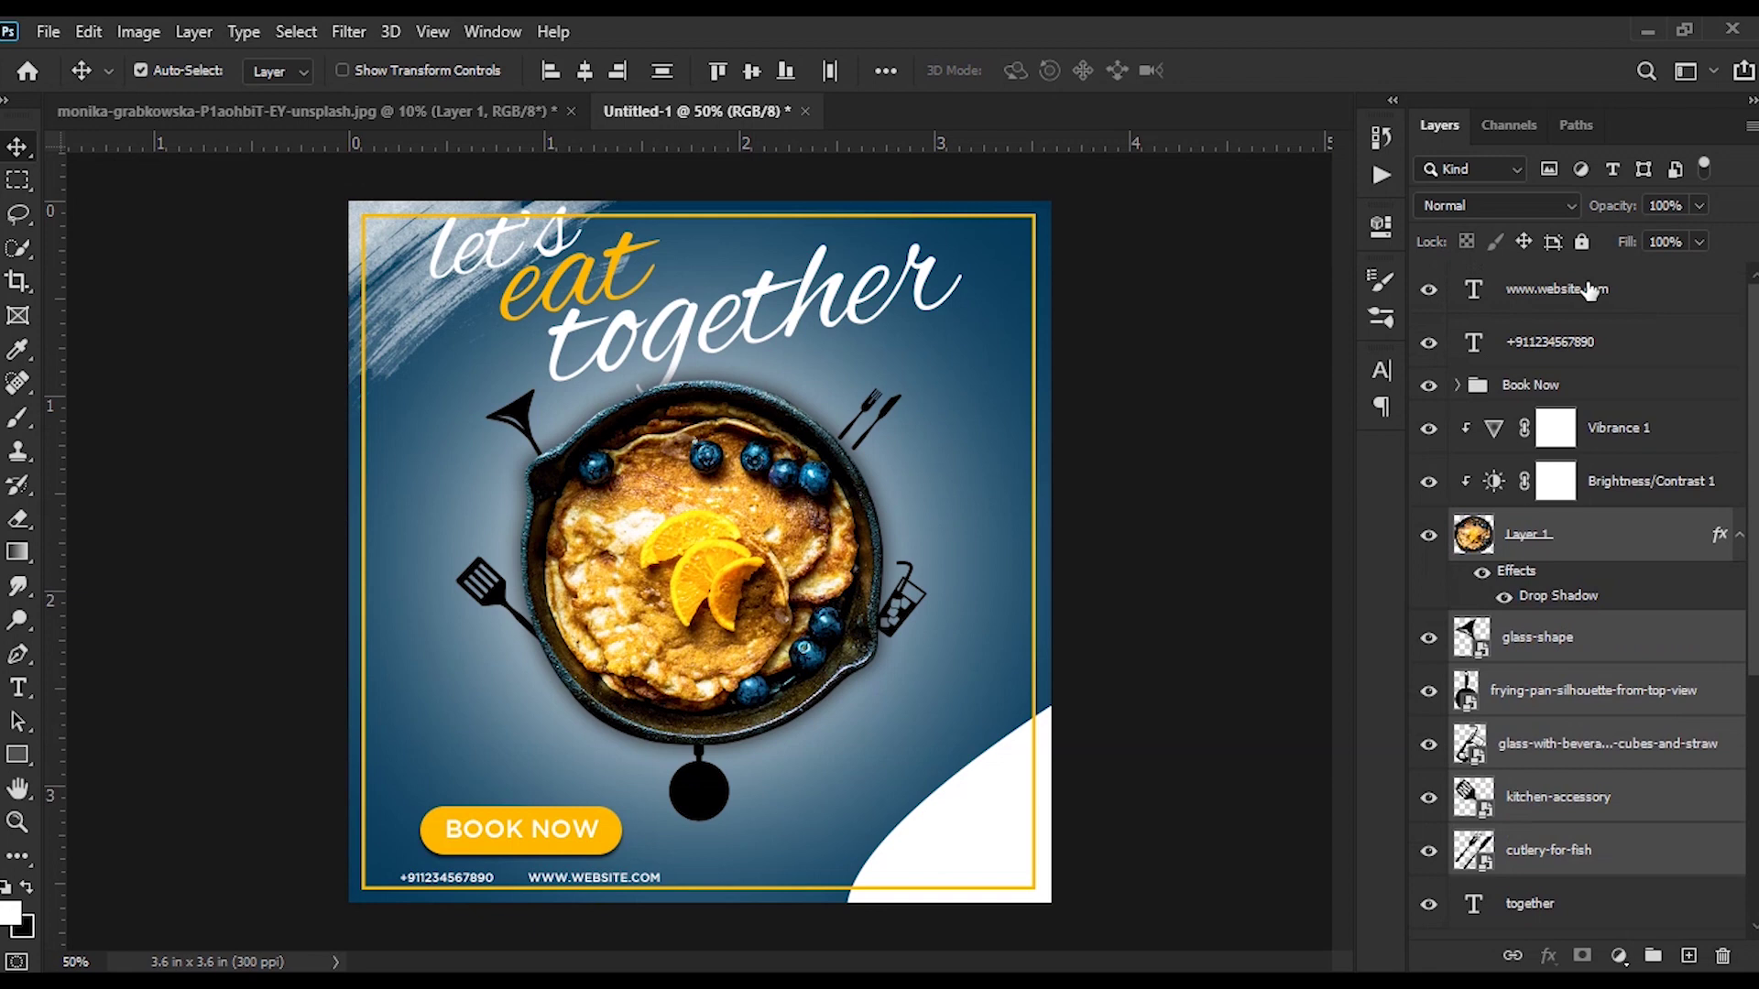
{"action": "left_click", "coordinate": [1557, 288]}
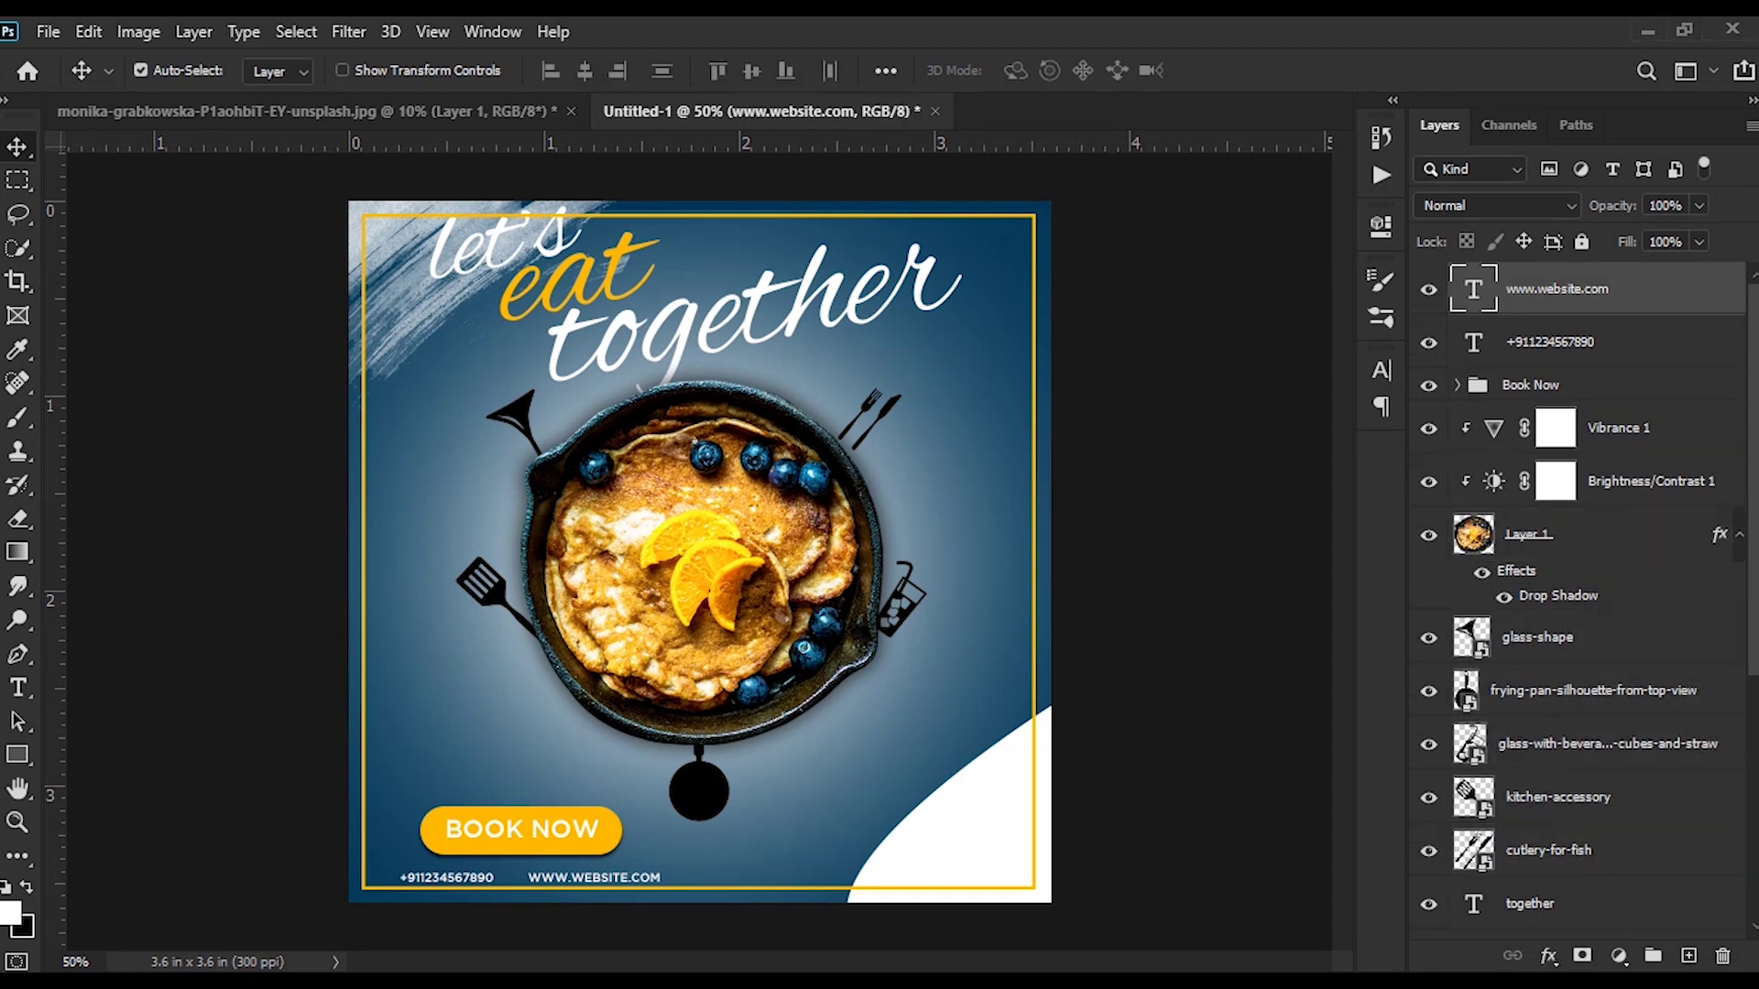
{"action": "scroll", "coordinate": [1511, 600], "scroll_direction": "down", "scroll_amount": 3}
{"action": "scroll", "coordinate": [1511, 600], "scroll_direction": "down", "scroll_amount": 2}
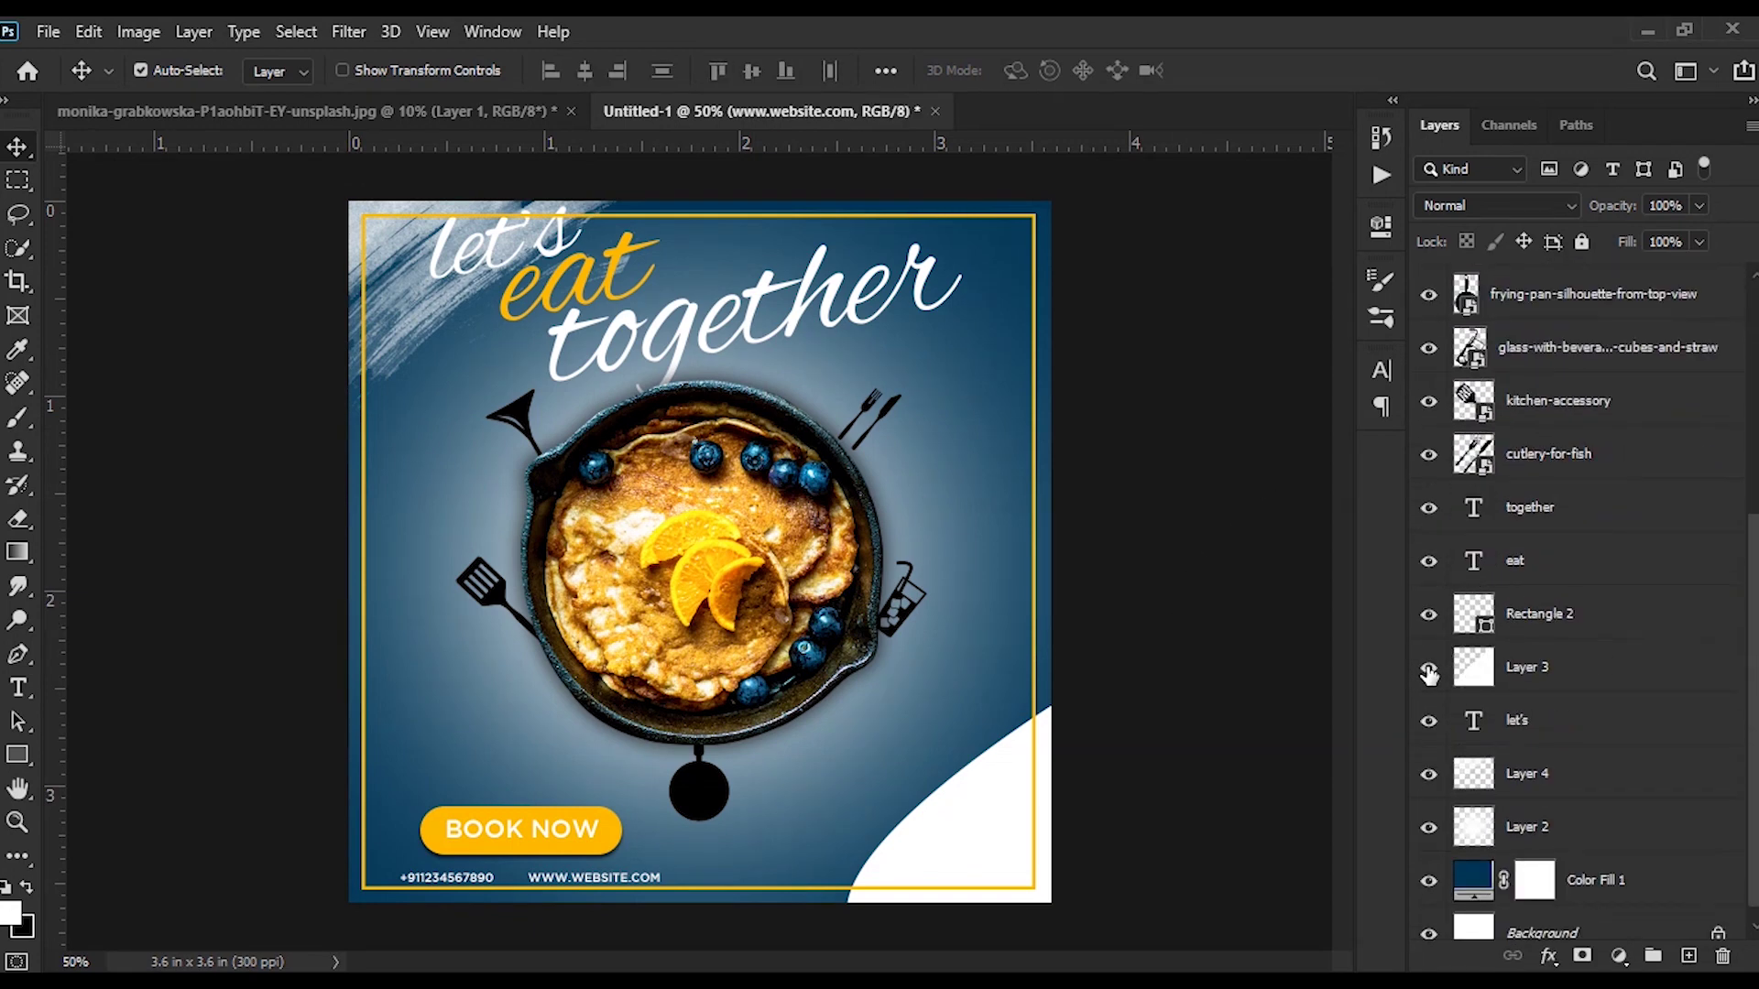
Step: Rotate Layer 4's brush-stroke texture 30°, scale it to about 228%, and shift it up-left
{"action": "left_click", "coordinate": [1429, 775]}
{"action": "left_click", "coordinate": [1576, 779]}
{"action": "key", "text": "ctrl+t"}
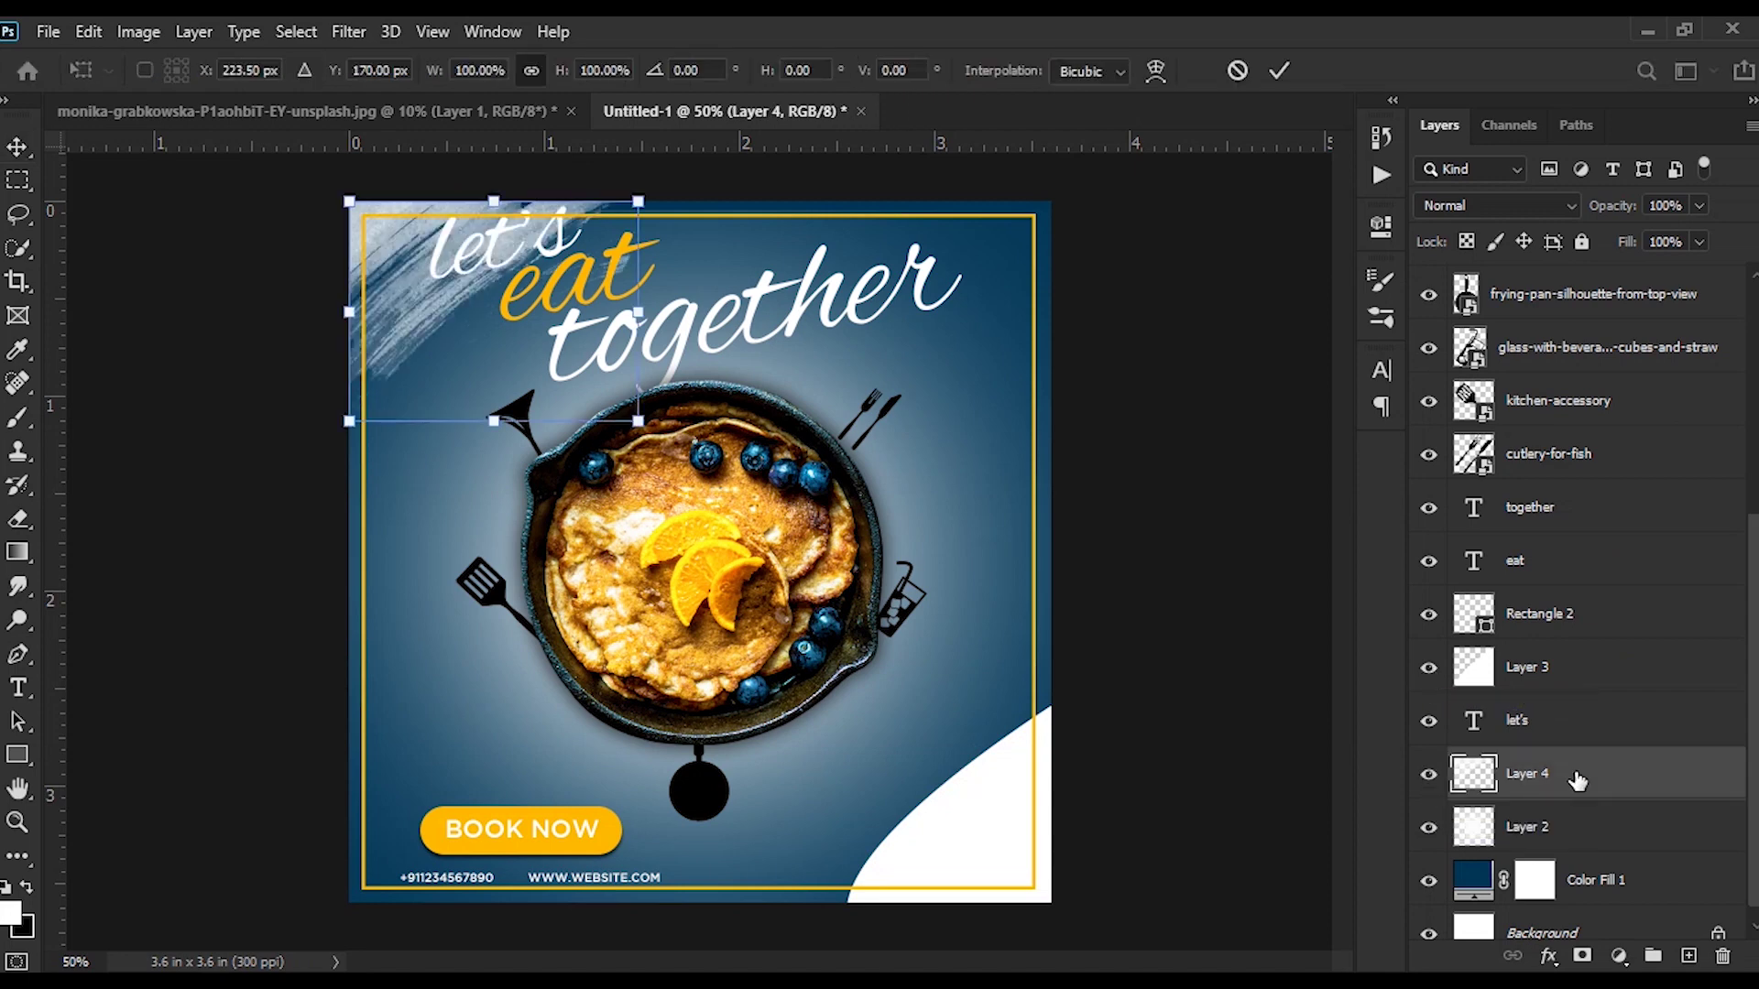
{"action": "mouse_move", "coordinate": [660, 392]}
{"action": "left_mouse_down"}
{"action": "mouse_move", "coordinate": [678, 289]}
{"action": "mouse_move", "coordinate": [1081, 232]}
{"action": "left_mouse_up"}
{"action": "left_click_drag", "start_coordinate": [863, 281], "coordinate": [809, 281]}
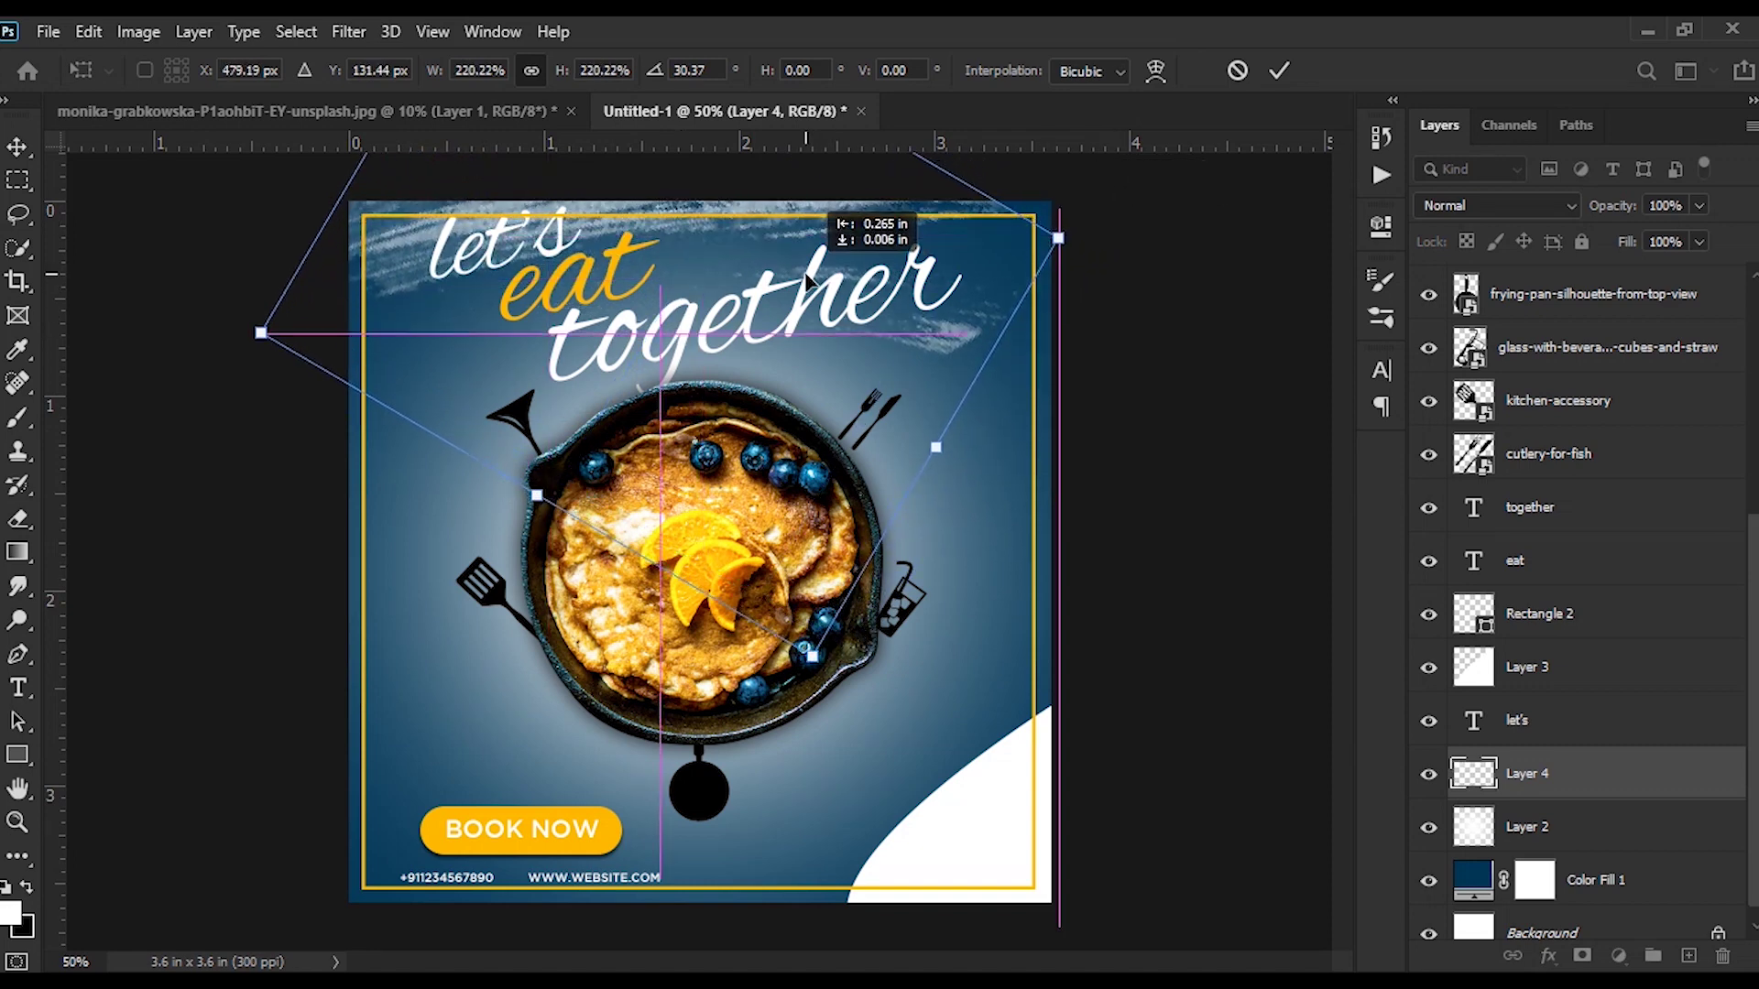
{"action": "left_click_drag", "start_coordinate": [1059, 237], "coordinate": [1087, 234]}
{"action": "left_click_drag", "start_coordinate": [1002, 273], "coordinate": [990, 272]}
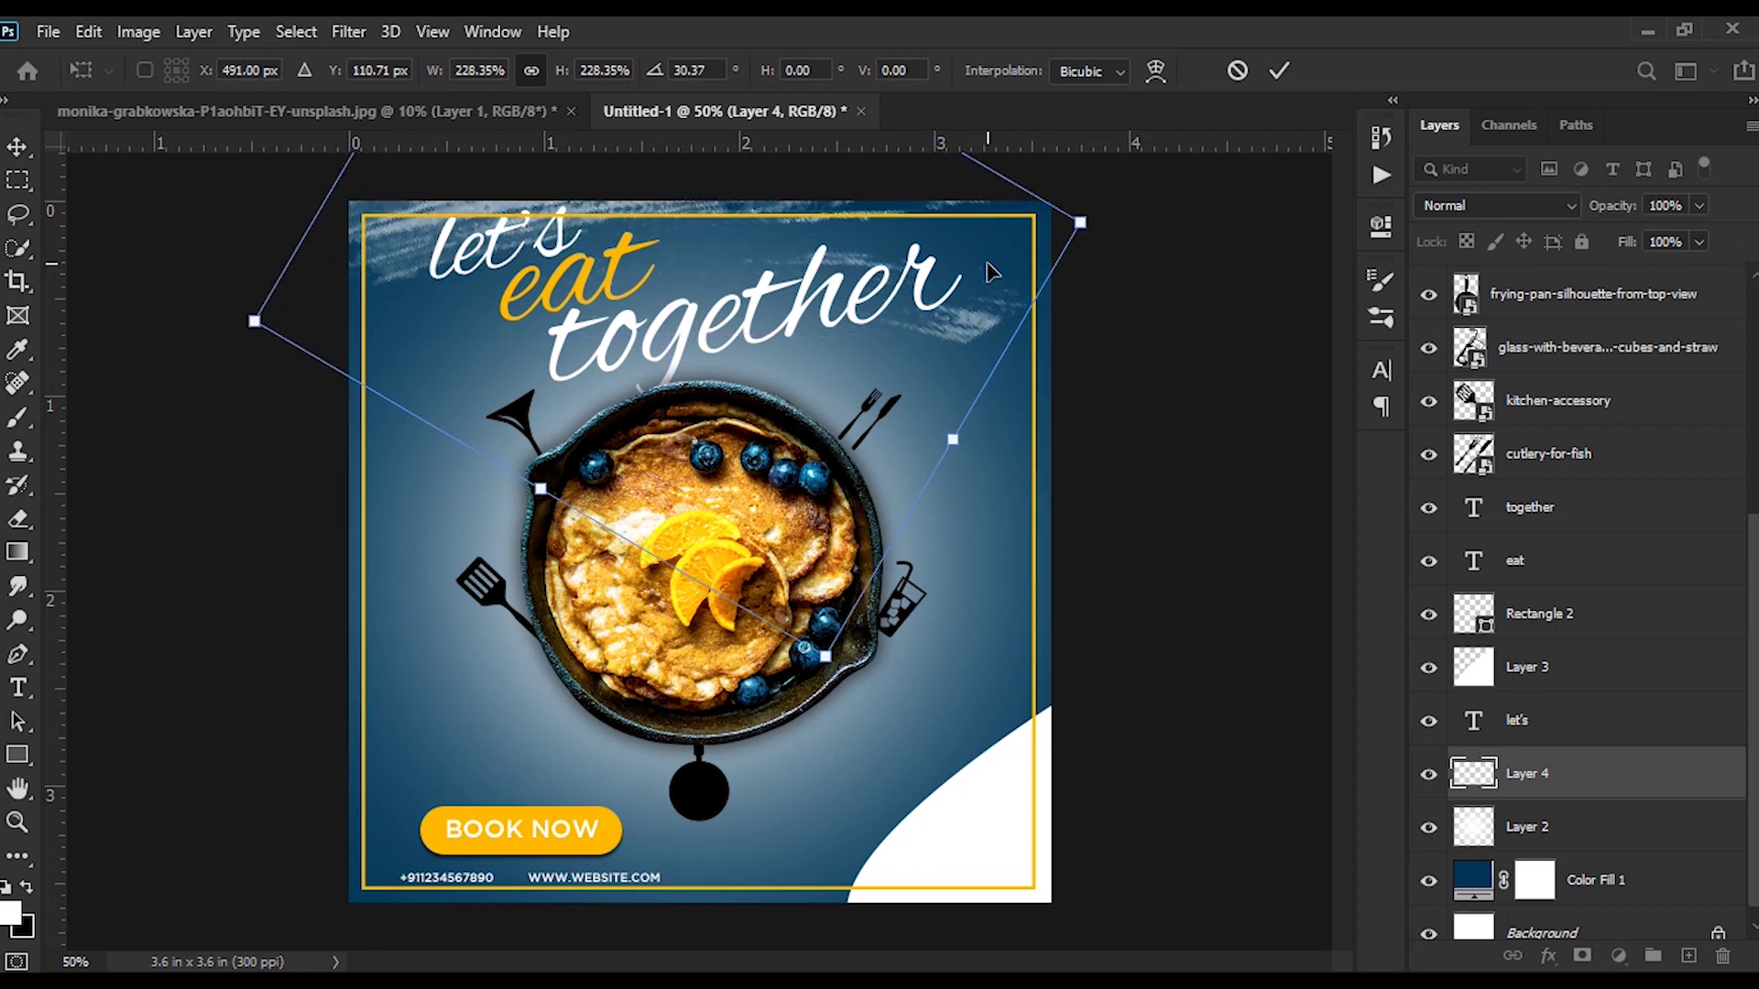
{"action": "key", "text": "Return"}
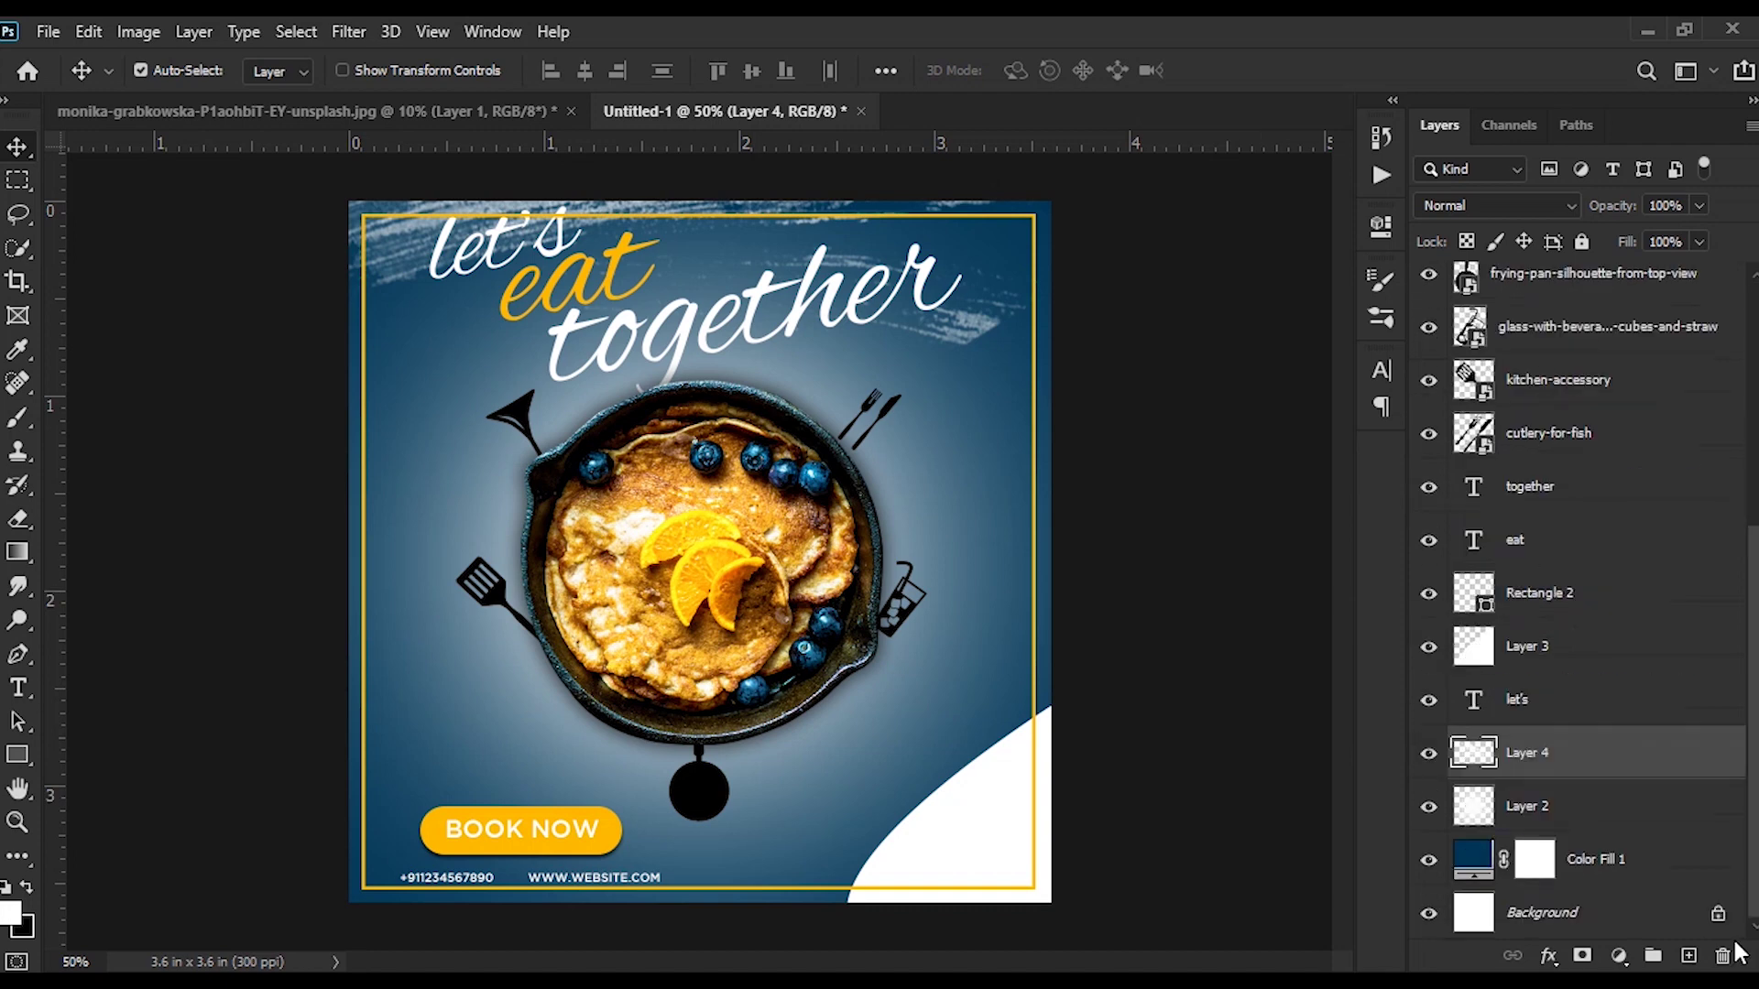
Step: Set the Color Fill 1 background to #004774 and move the let's layer above Rectangle 2
{"action": "double_click", "coordinate": [1484, 872]}
{"action": "mouse_move", "coordinate": [1346, 275]}
{"action": "left_mouse_down"}
{"action": "mouse_move", "coordinate": [1357, 425]}
{"action": "mouse_move", "coordinate": [1320, 338]}
{"action": "mouse_move", "coordinate": [1358, 313]}
{"action": "mouse_move", "coordinate": [1363, 365]}
{"action": "mouse_move", "coordinate": [1362, 252]}
{"action": "mouse_move", "coordinate": [1357, 326]}
{"action": "mouse_move", "coordinate": [1389, 361]}
{"action": "left_mouse_up"}
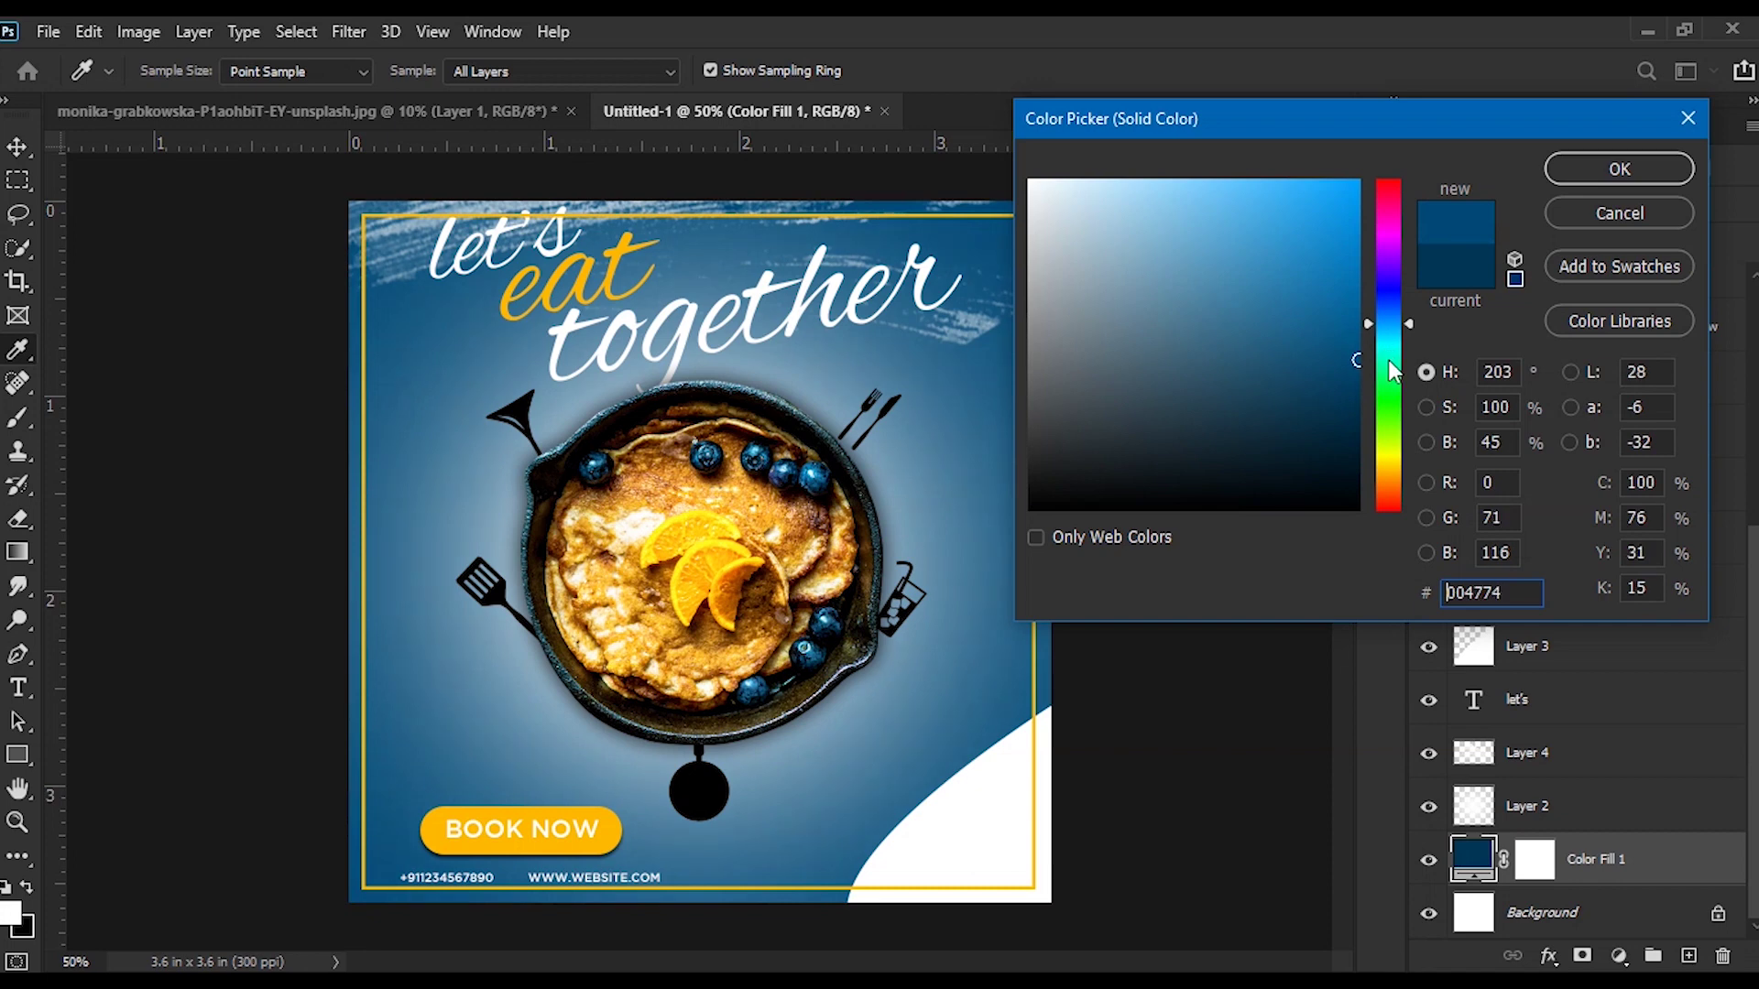
{"action": "left_click", "coordinate": [1613, 179]}
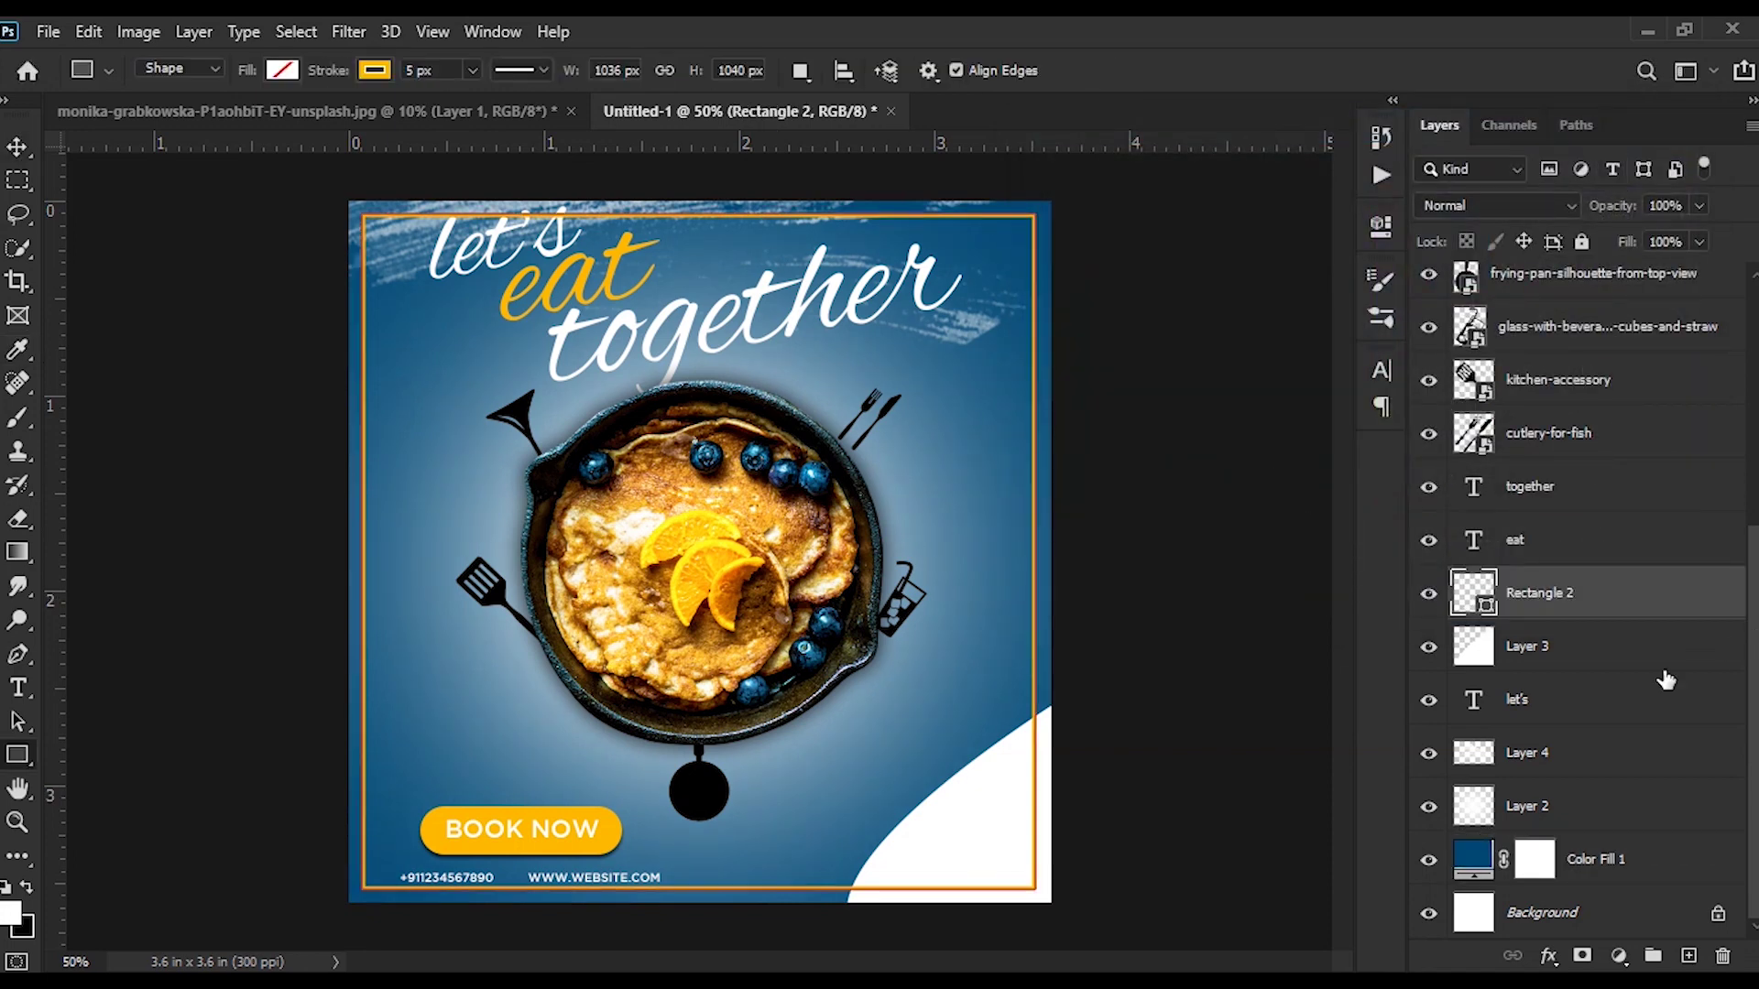
{"action": "left_click_drag", "start_coordinate": [1610, 700], "coordinate": [1606, 593]}
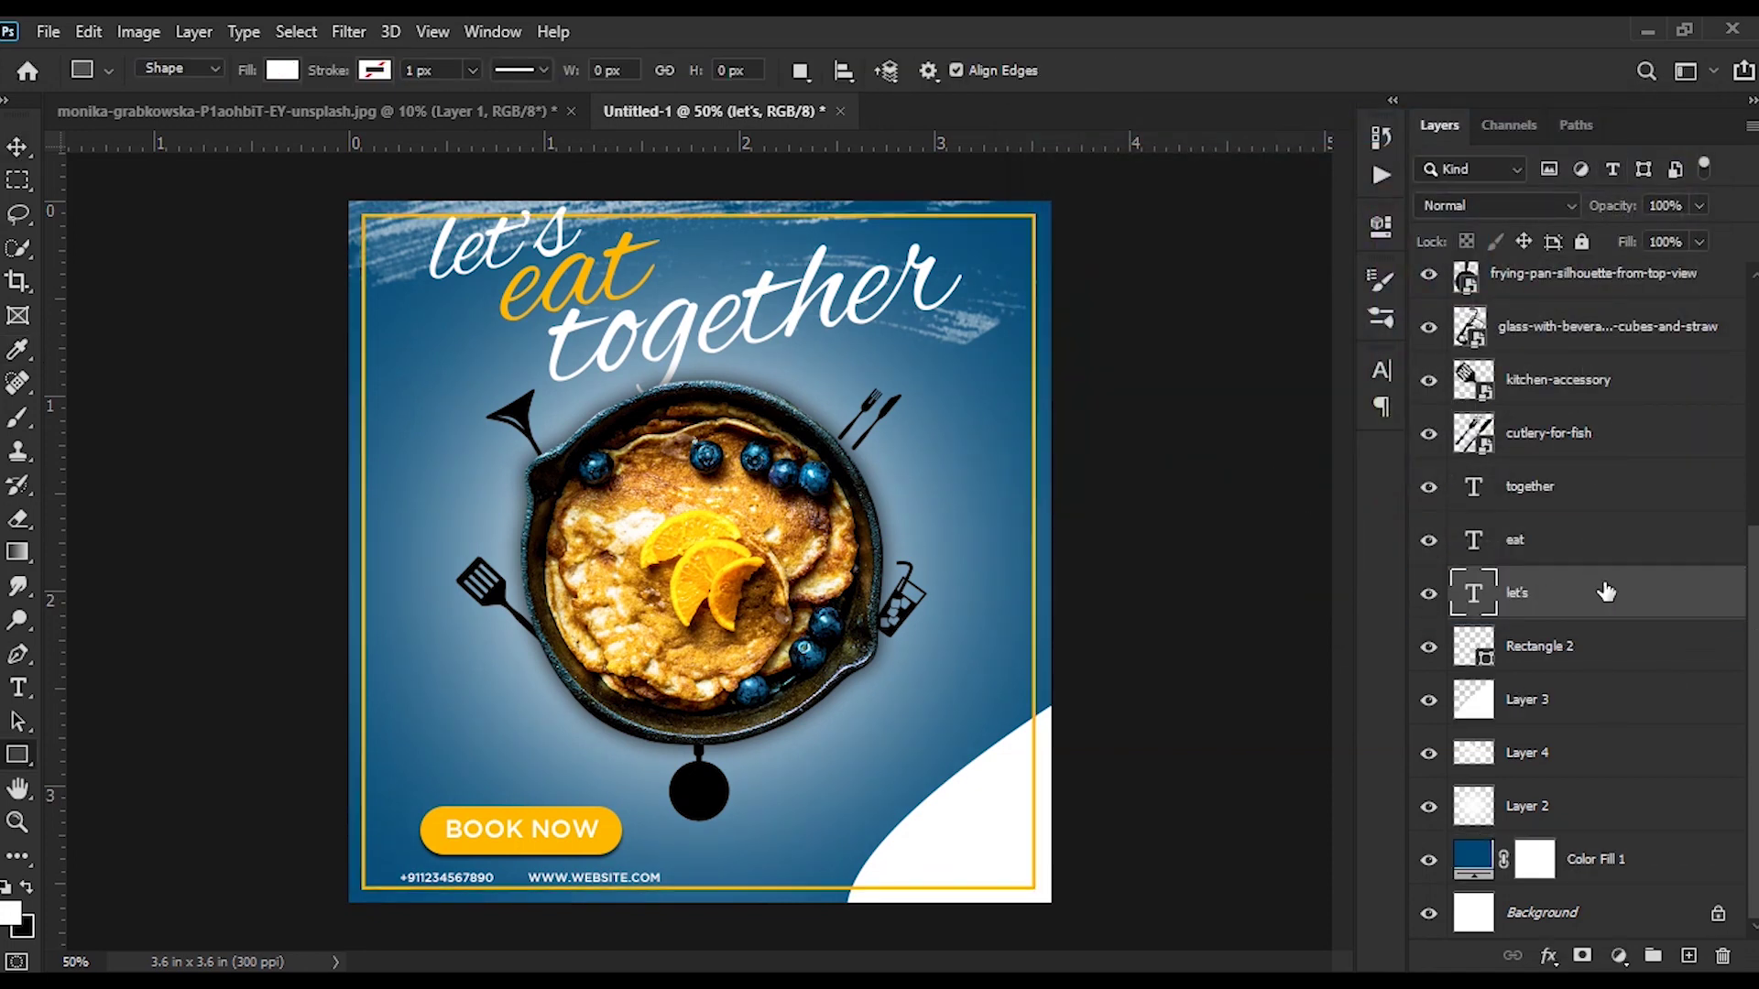
{"action": "double_click", "coordinate": [1704, 441]}
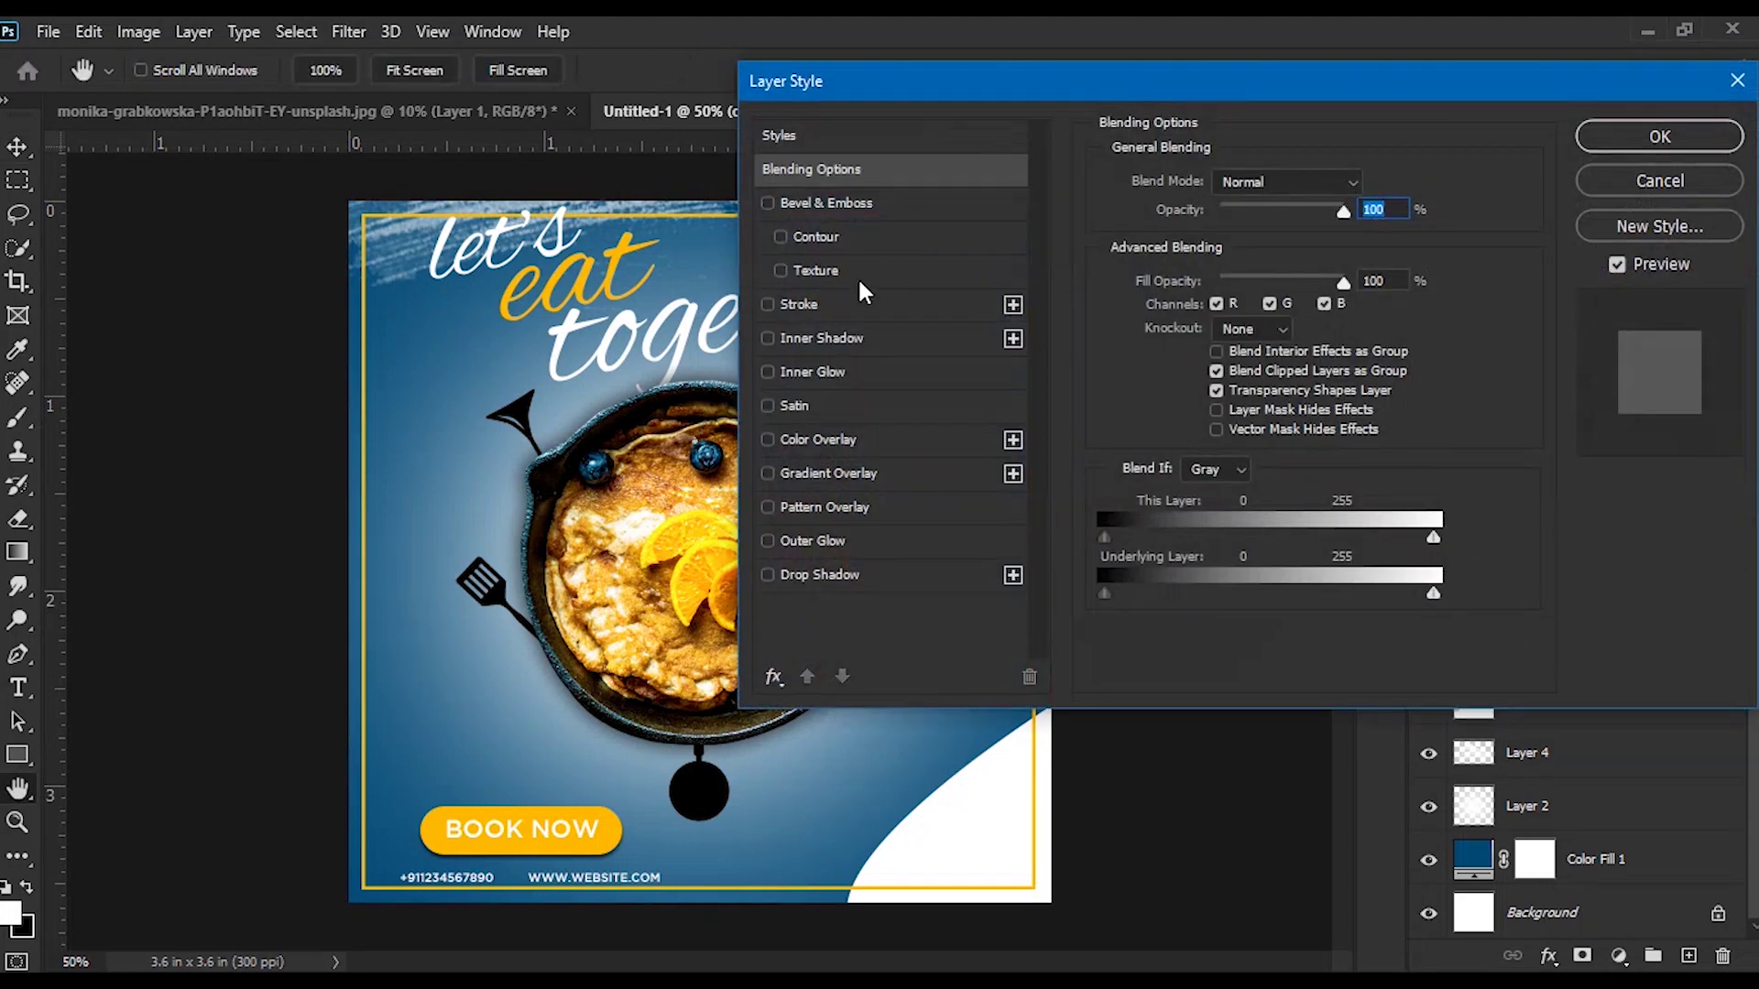
Step: Add a 4 px white outside stroke to cutlery-for-fish and copy it to the other icon layers
{"action": "left_click", "coordinate": [876, 304]}
{"action": "left_click_drag", "start_coordinate": [1117, 95], "coordinate": [1605, 111]}
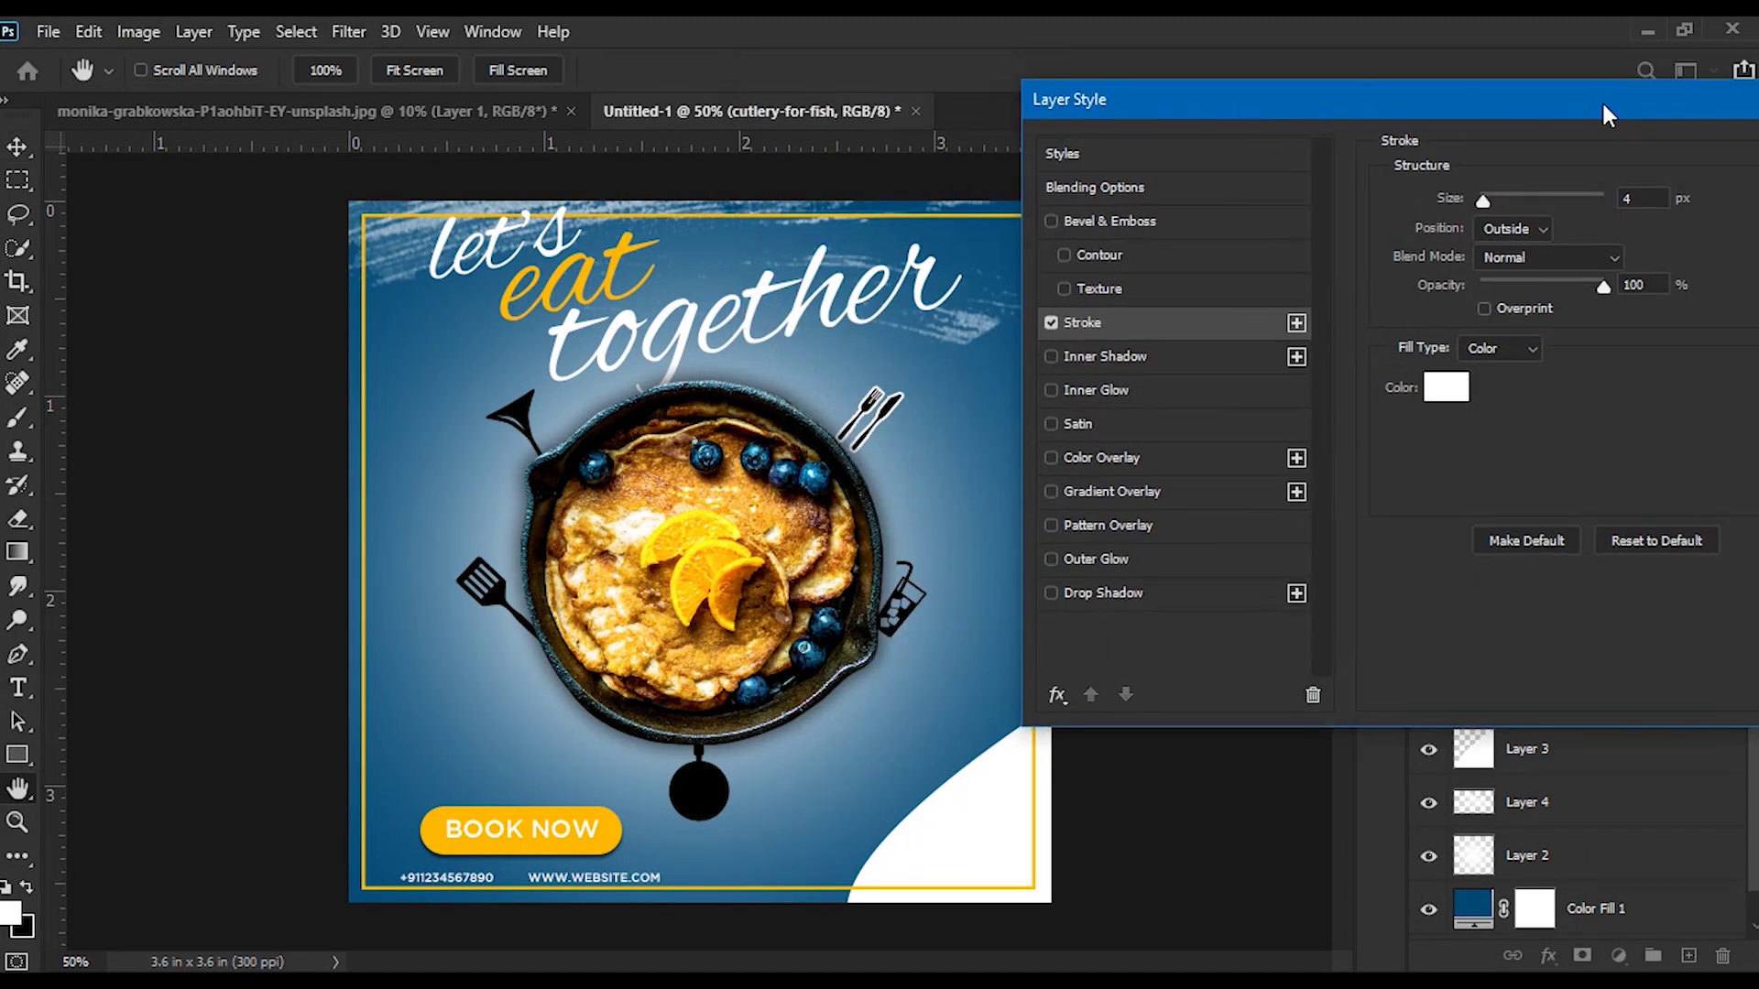
{"action": "left_click", "coordinate": [1744, 183]}
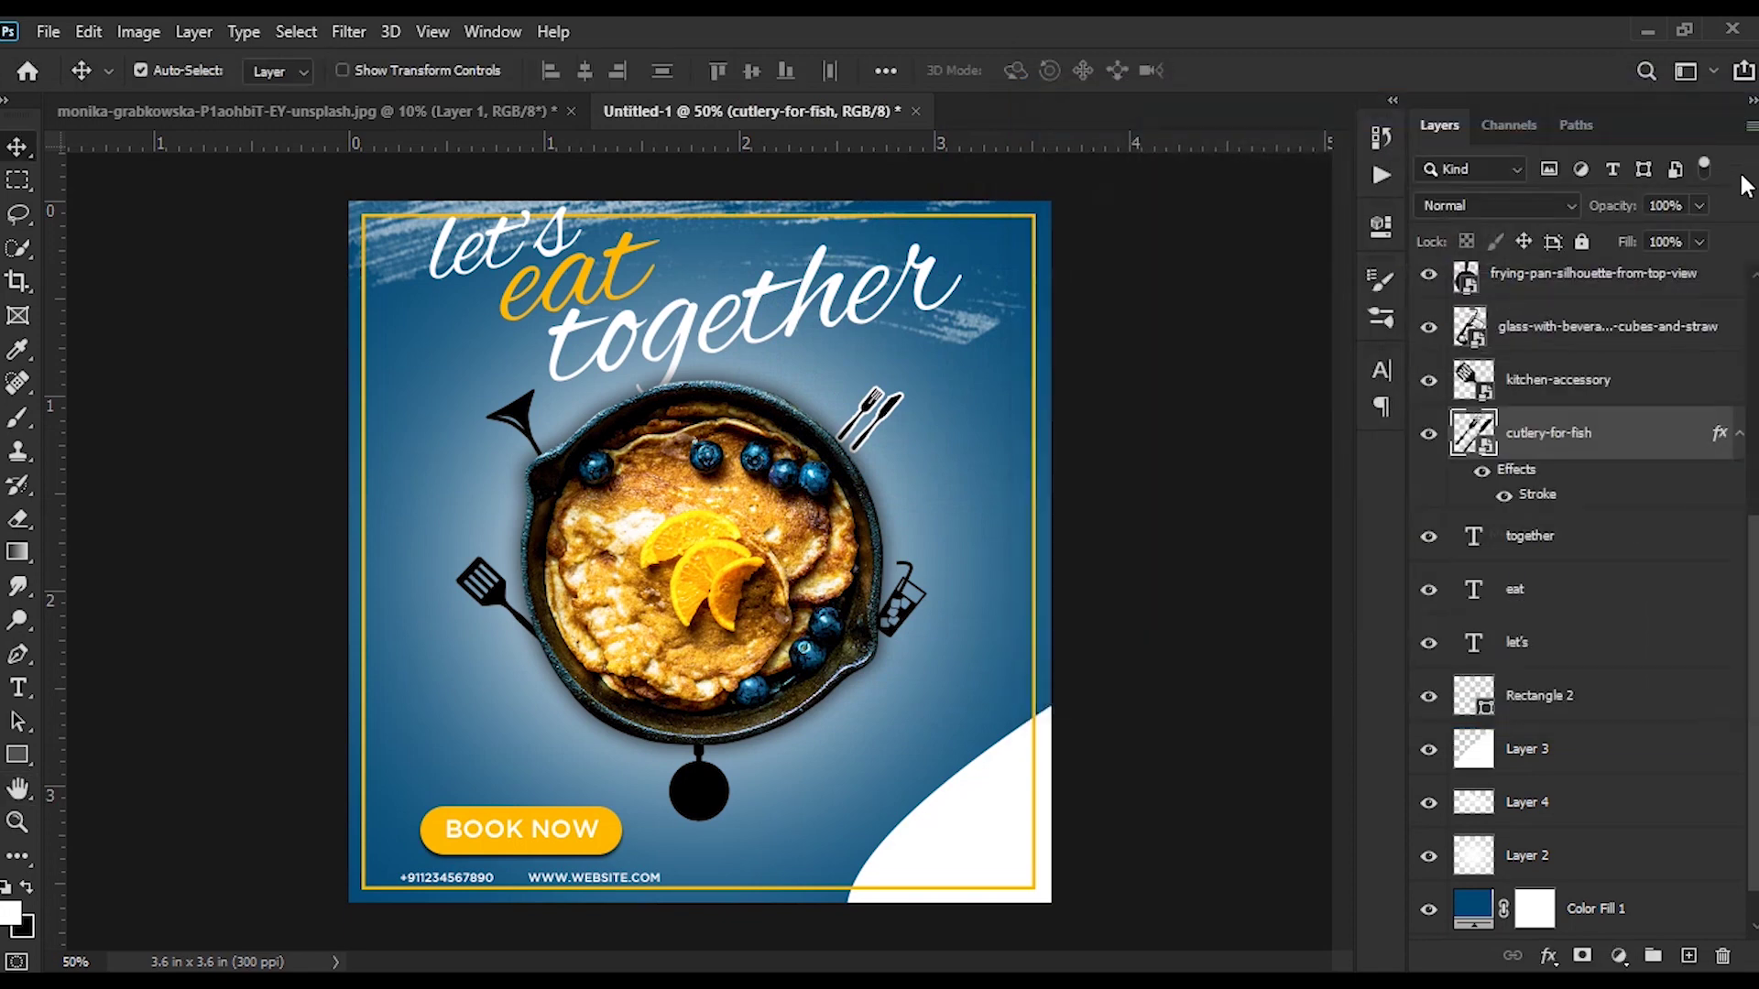
{"action": "left_click_drag", "start_coordinate": [1719, 434], "coordinate": [1720, 381]}
{"action": "scroll", "coordinate": [1722, 458], "scroll_direction": "up", "scroll_amount": 1}
{"action": "scroll", "coordinate": [1723, 458], "scroll_direction": "up", "scroll_amount": 2}
{"action": "scroll", "coordinate": [1720, 582], "scroll_direction": "up", "scroll_amount": 1}
{"action": "left_click_drag", "start_coordinate": [1720, 582], "coordinate": [1715, 443]}
{"action": "scroll", "coordinate": [1737, 467], "scroll_direction": "up", "scroll_amount": 1}
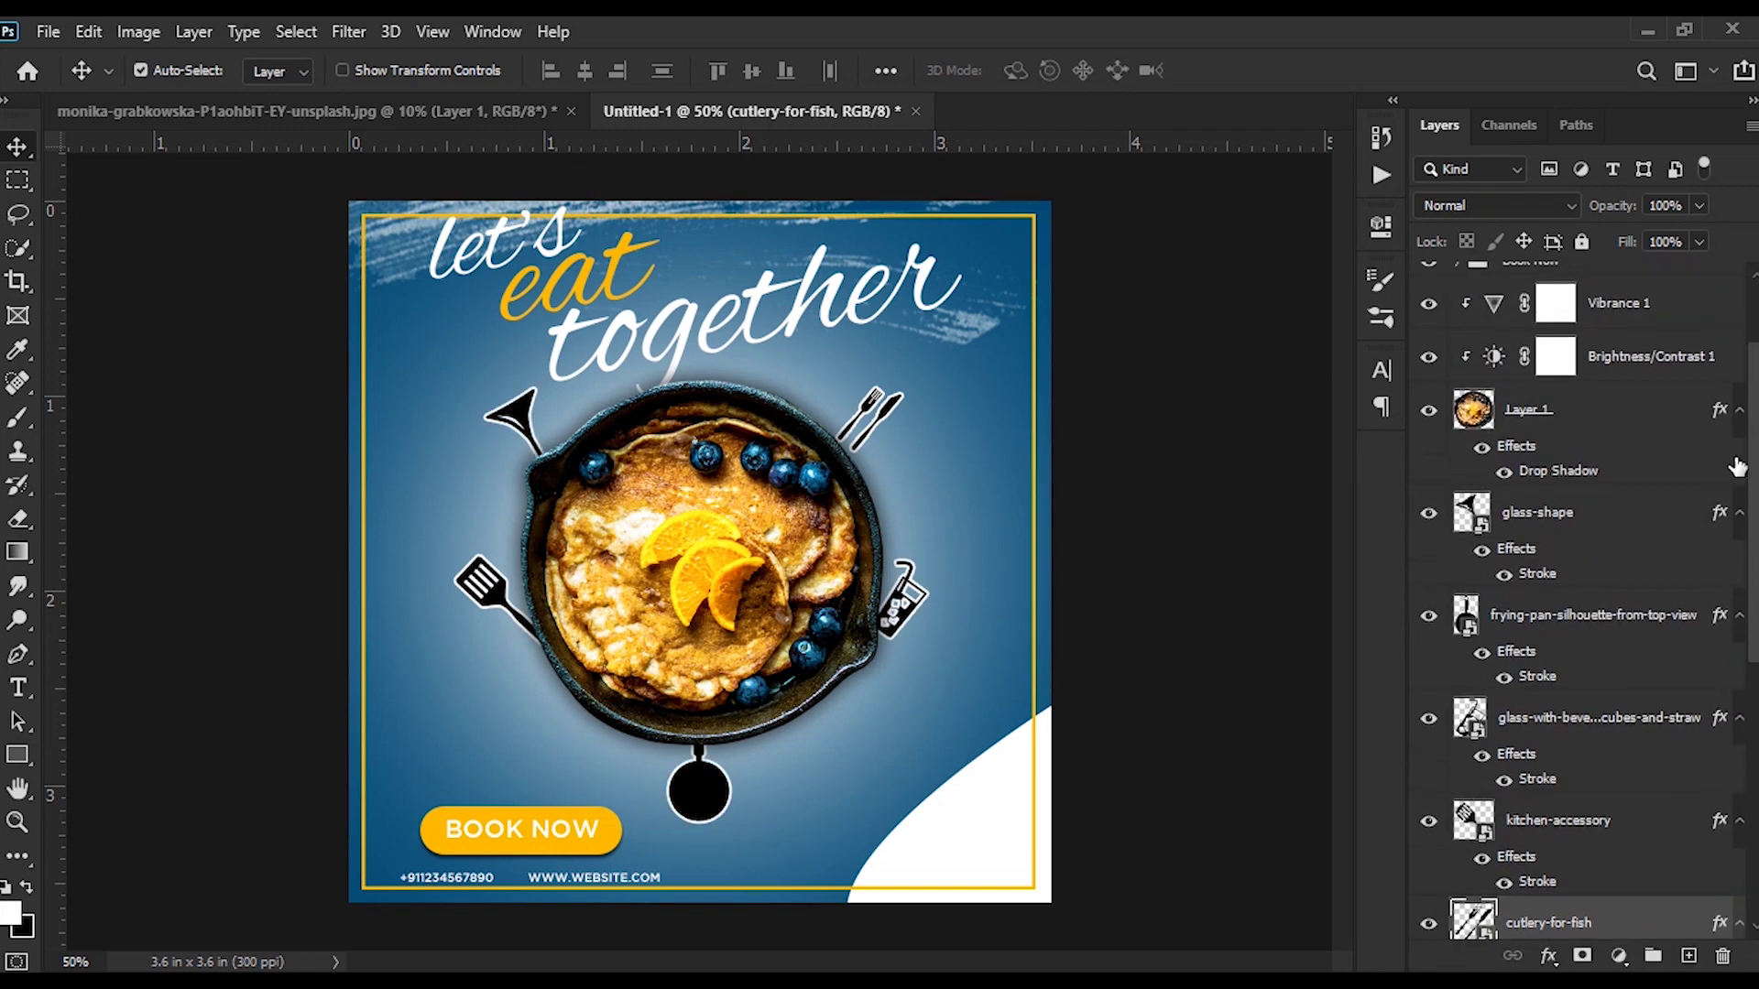
{"action": "scroll", "coordinate": [1720, 476], "scroll_direction": "down", "scroll_amount": 1}
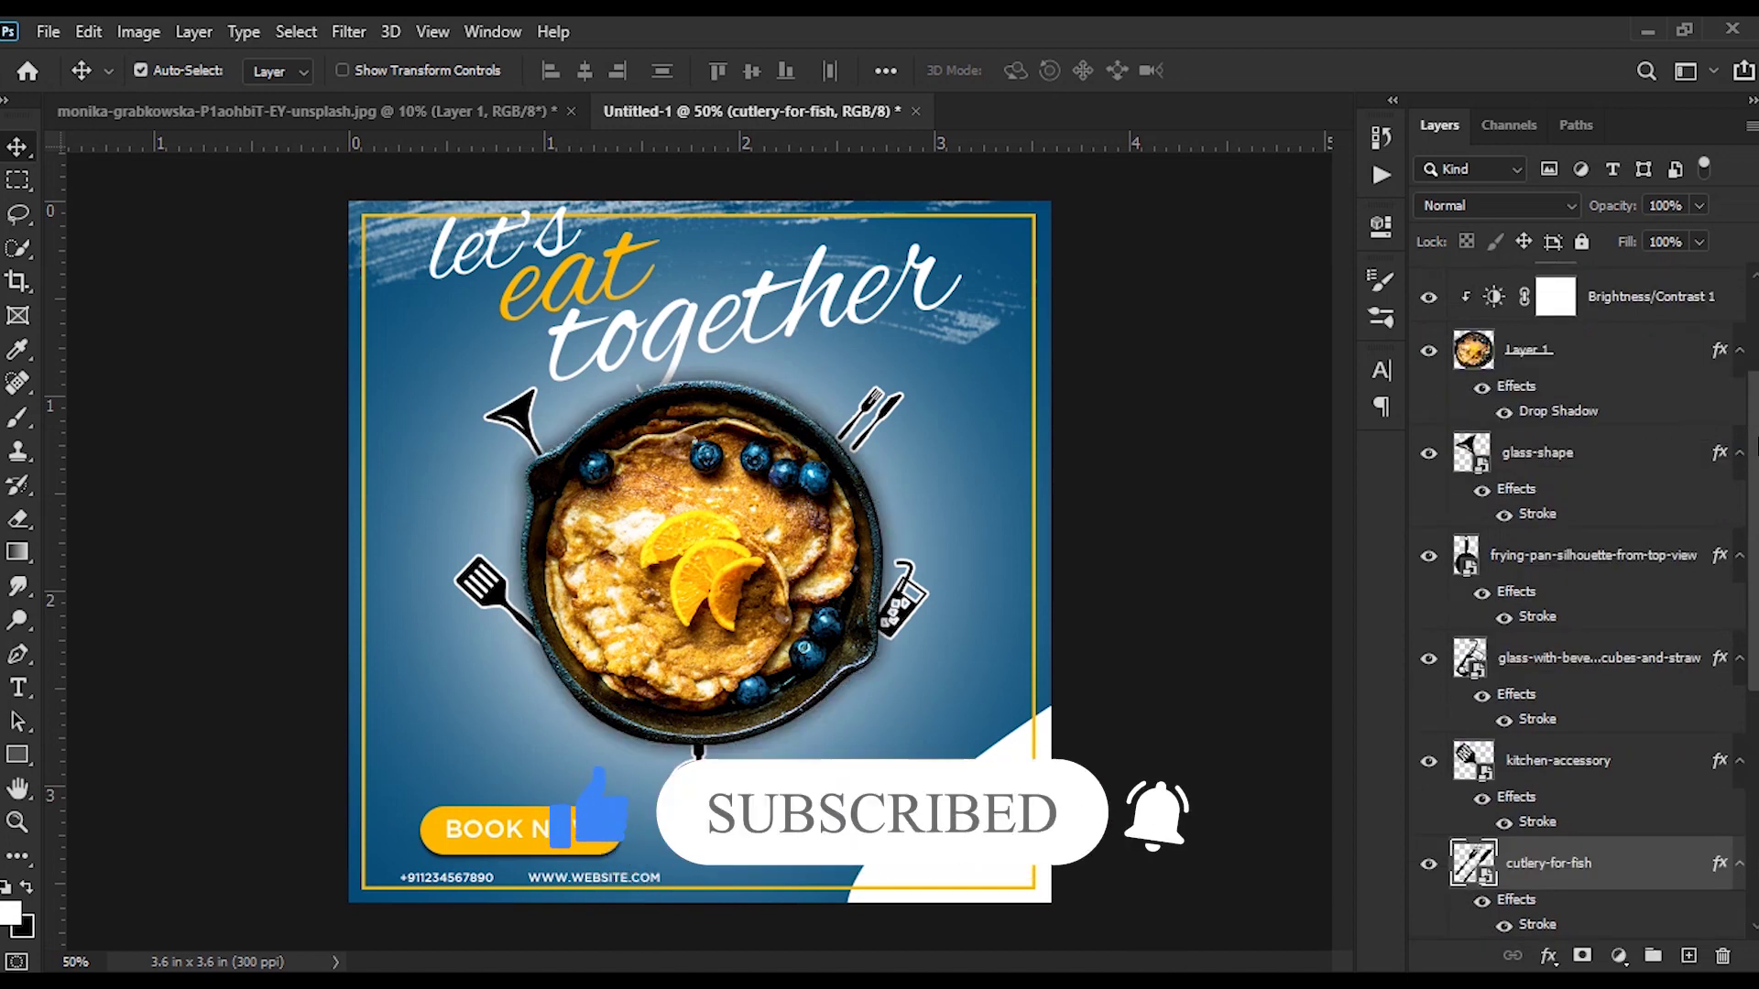
{"action": "scroll", "coordinate": [1701, 430], "scroll_direction": "up", "scroll_amount": 2}
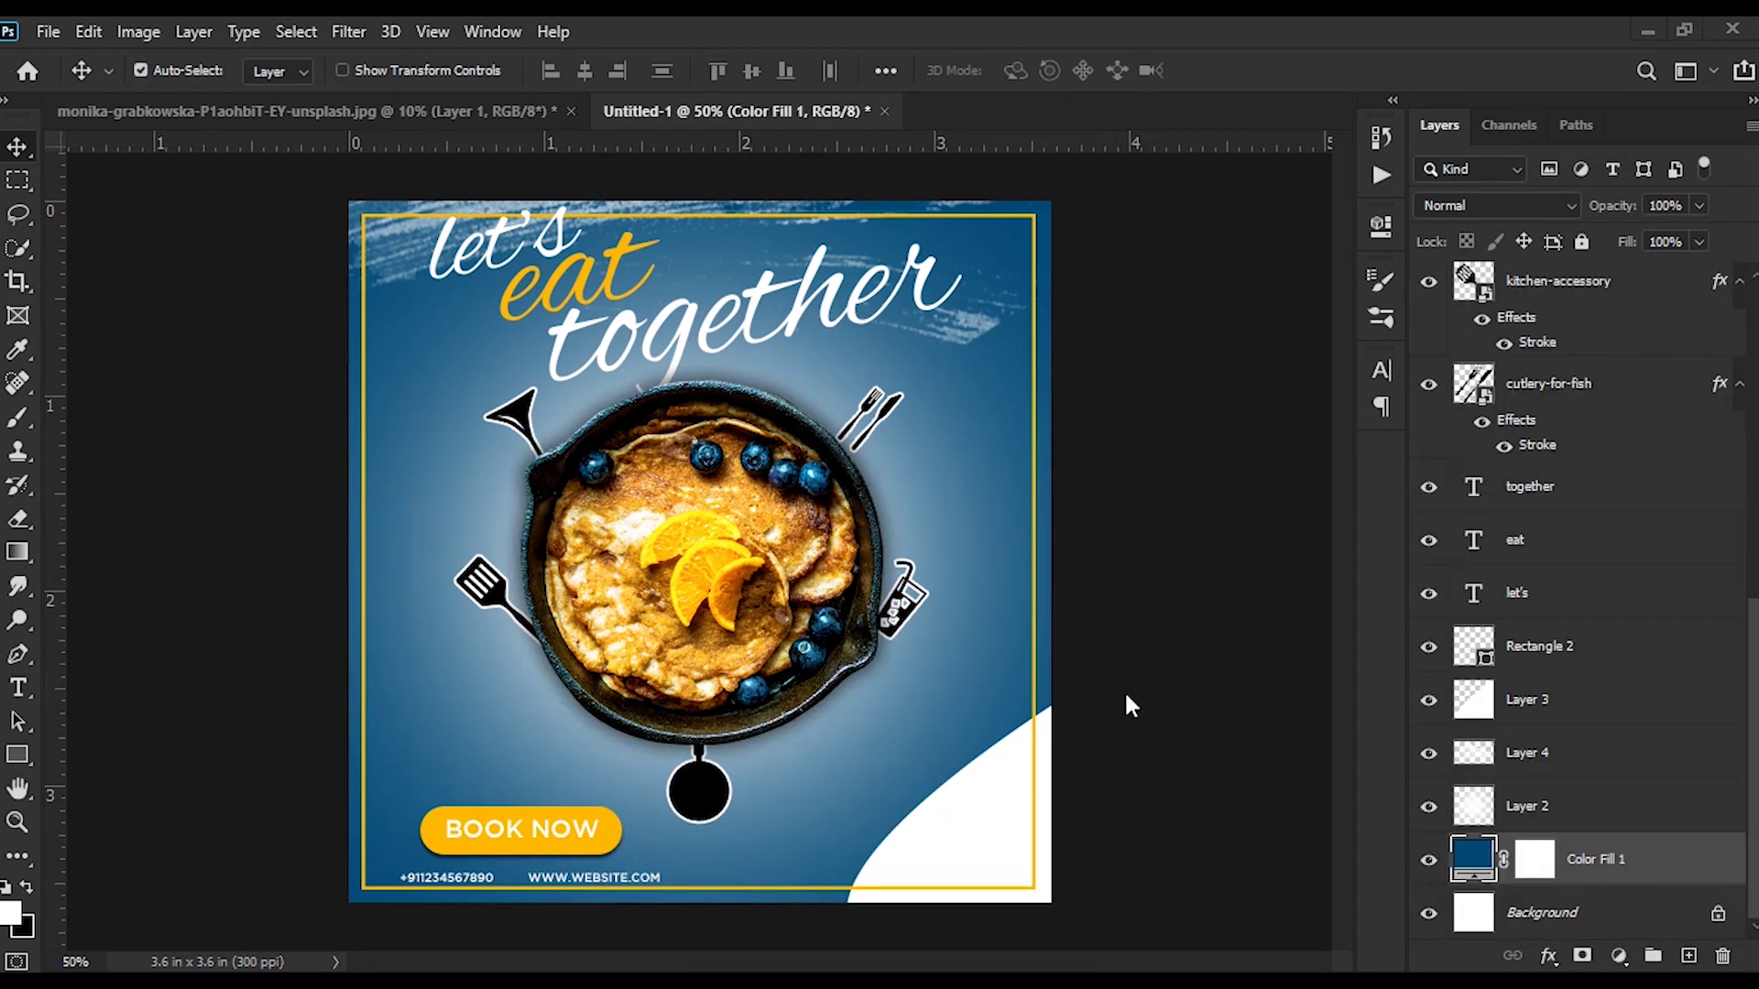
Step: Place the a1.jpg texture into the poster and scale it up to cover the canvas
{"action": "key", "text": "alt+Tab"}
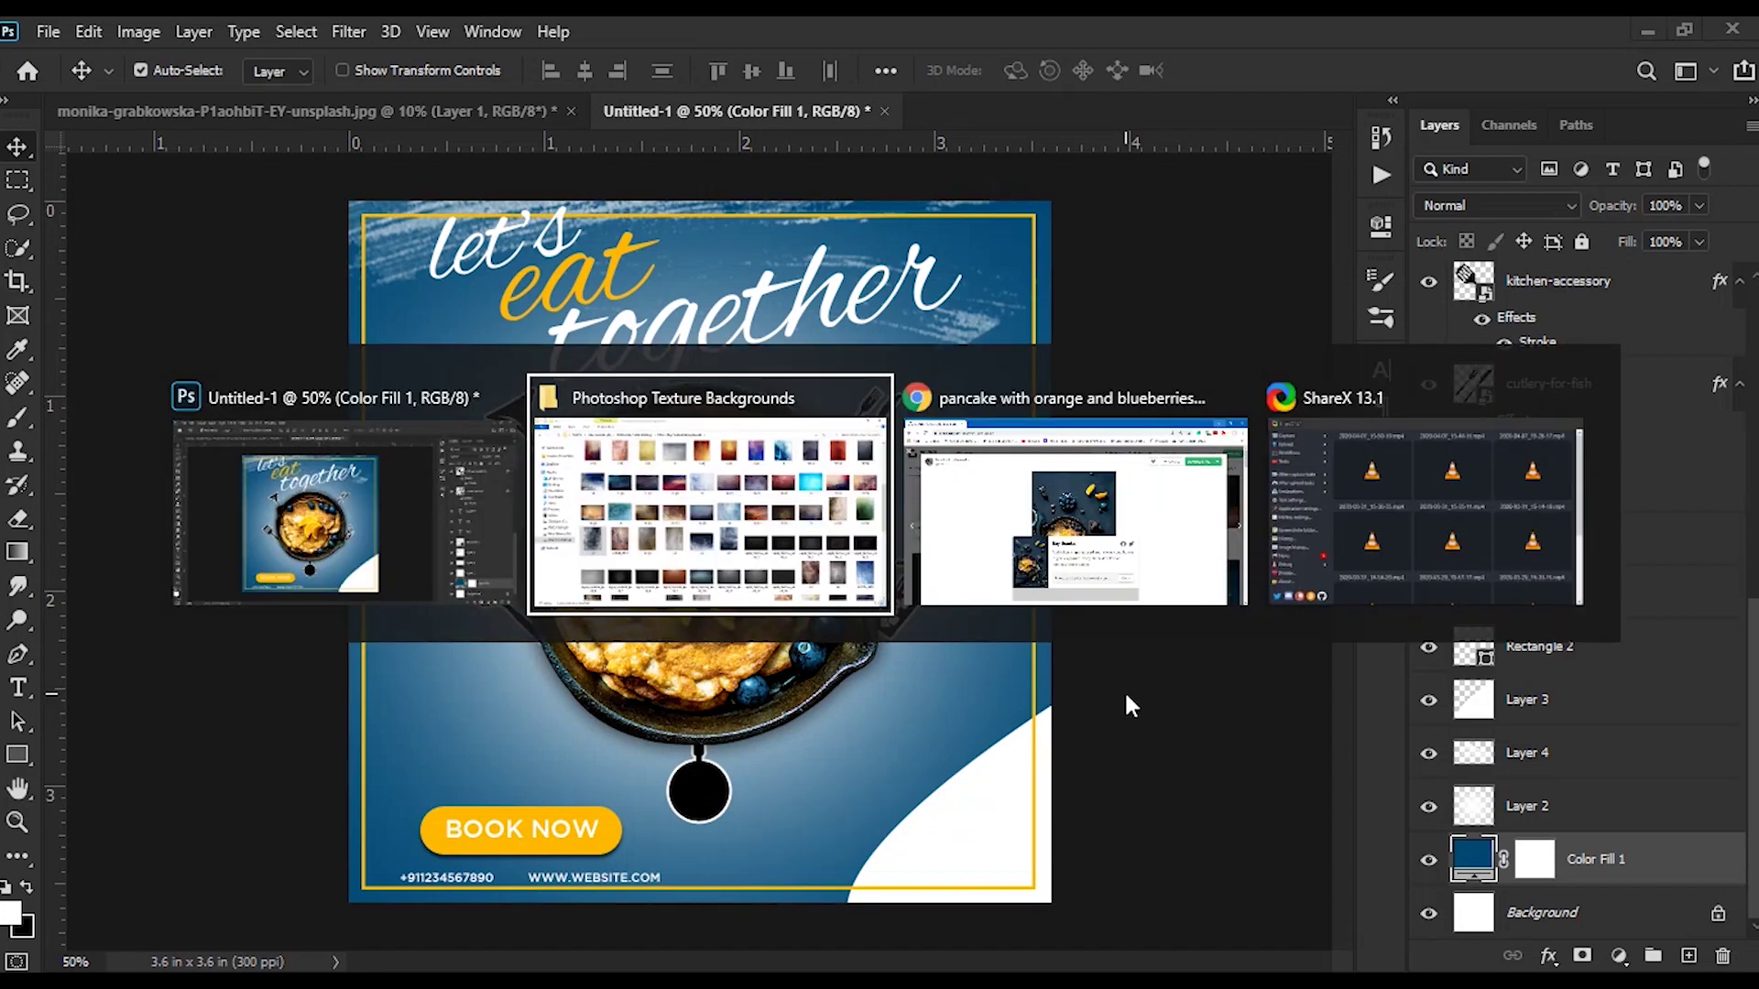
{"action": "left_click_drag", "start_coordinate": [329, 641], "coordinate": [953, 619]}
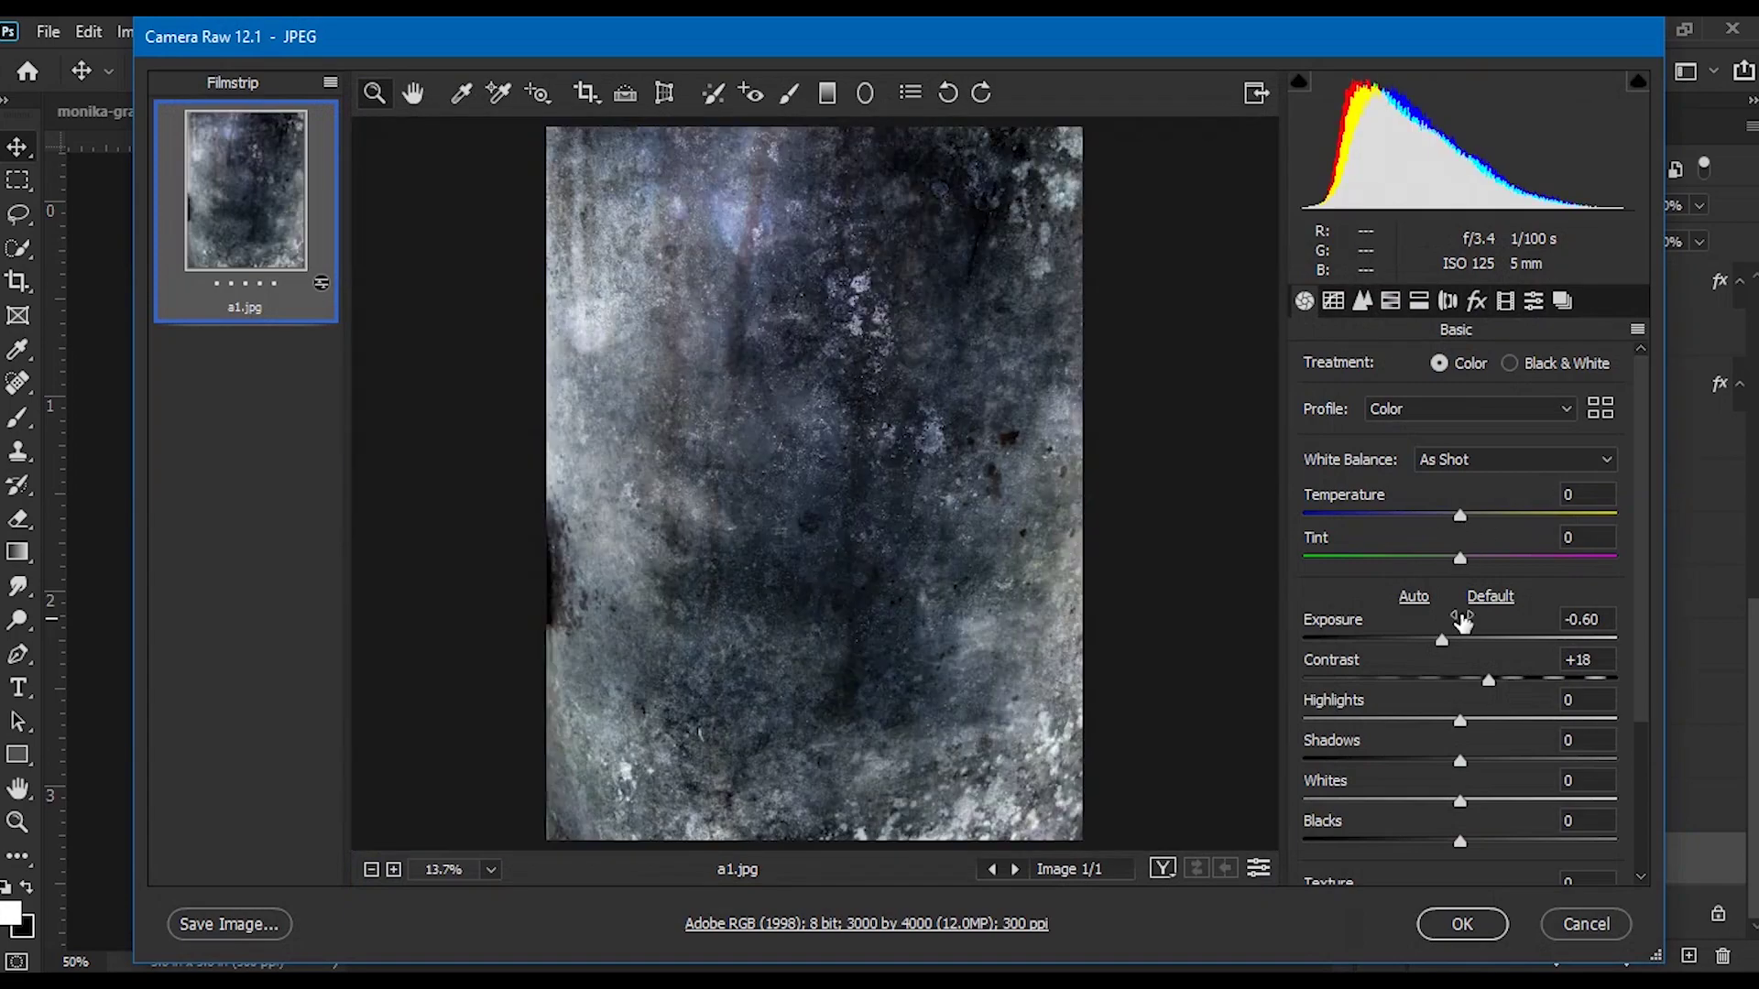
{"action": "left_click", "coordinate": [1461, 925]}
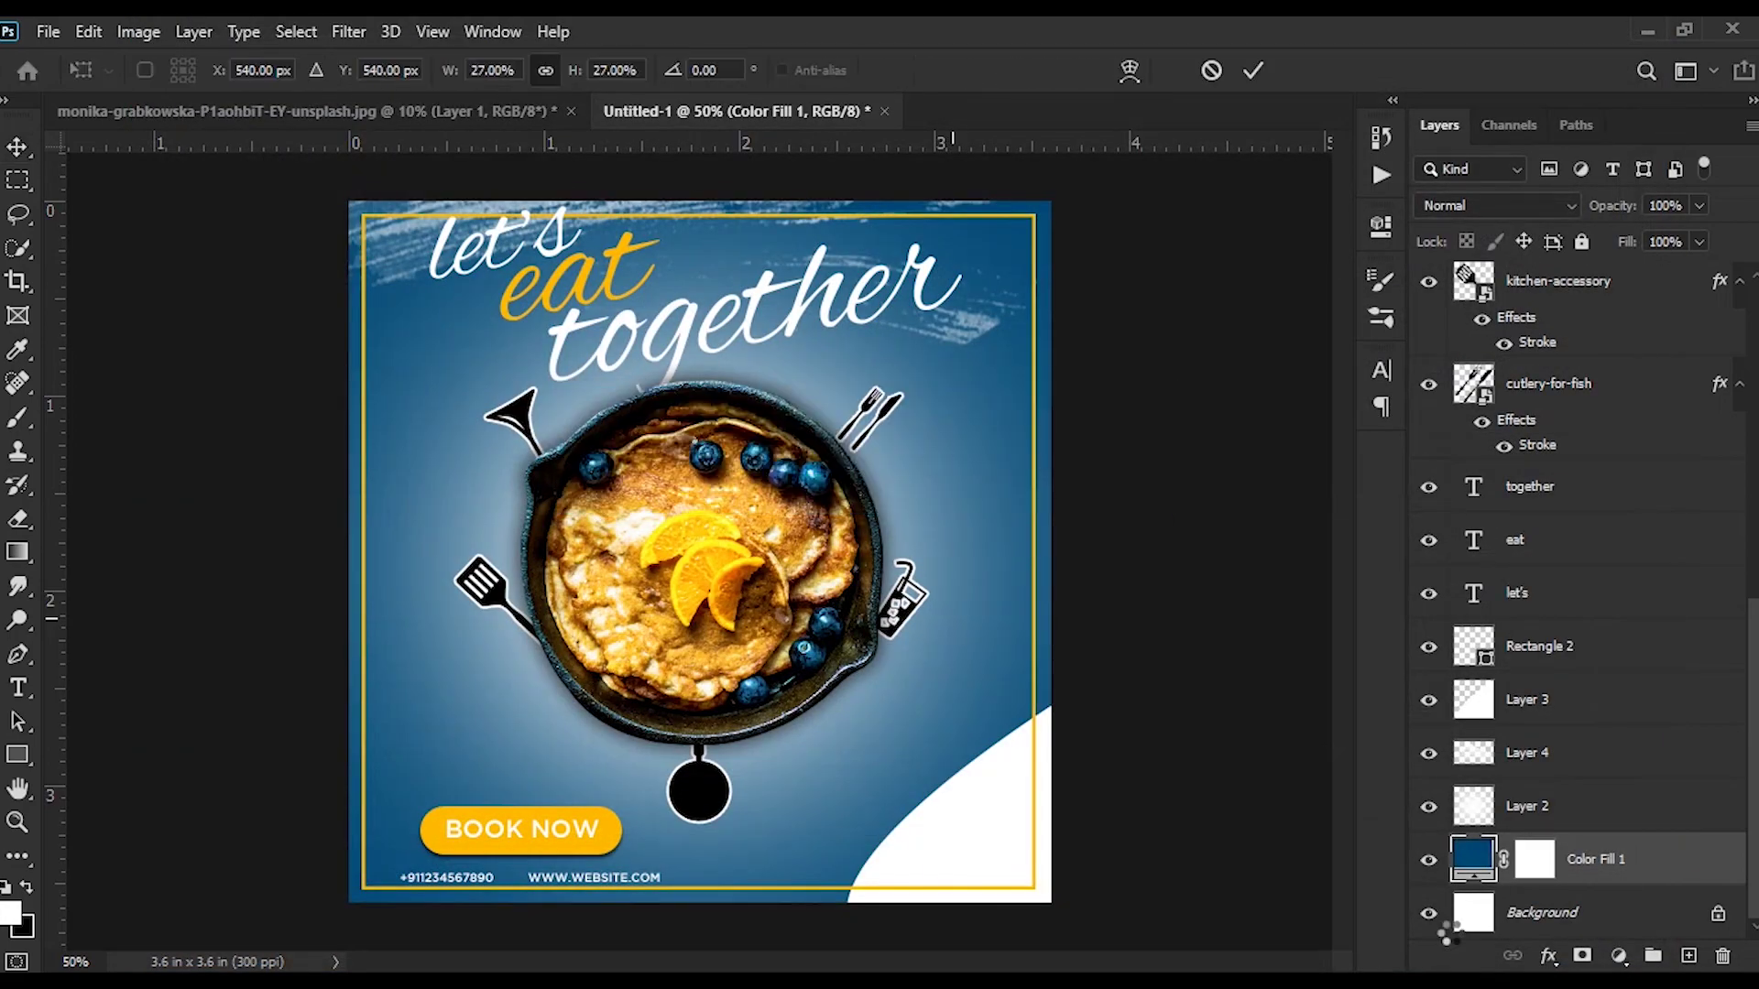
{"action": "left_click_drag", "start_coordinate": [962, 902], "coordinate": [1083, 981]}
{"action": "key", "text": "Return"}
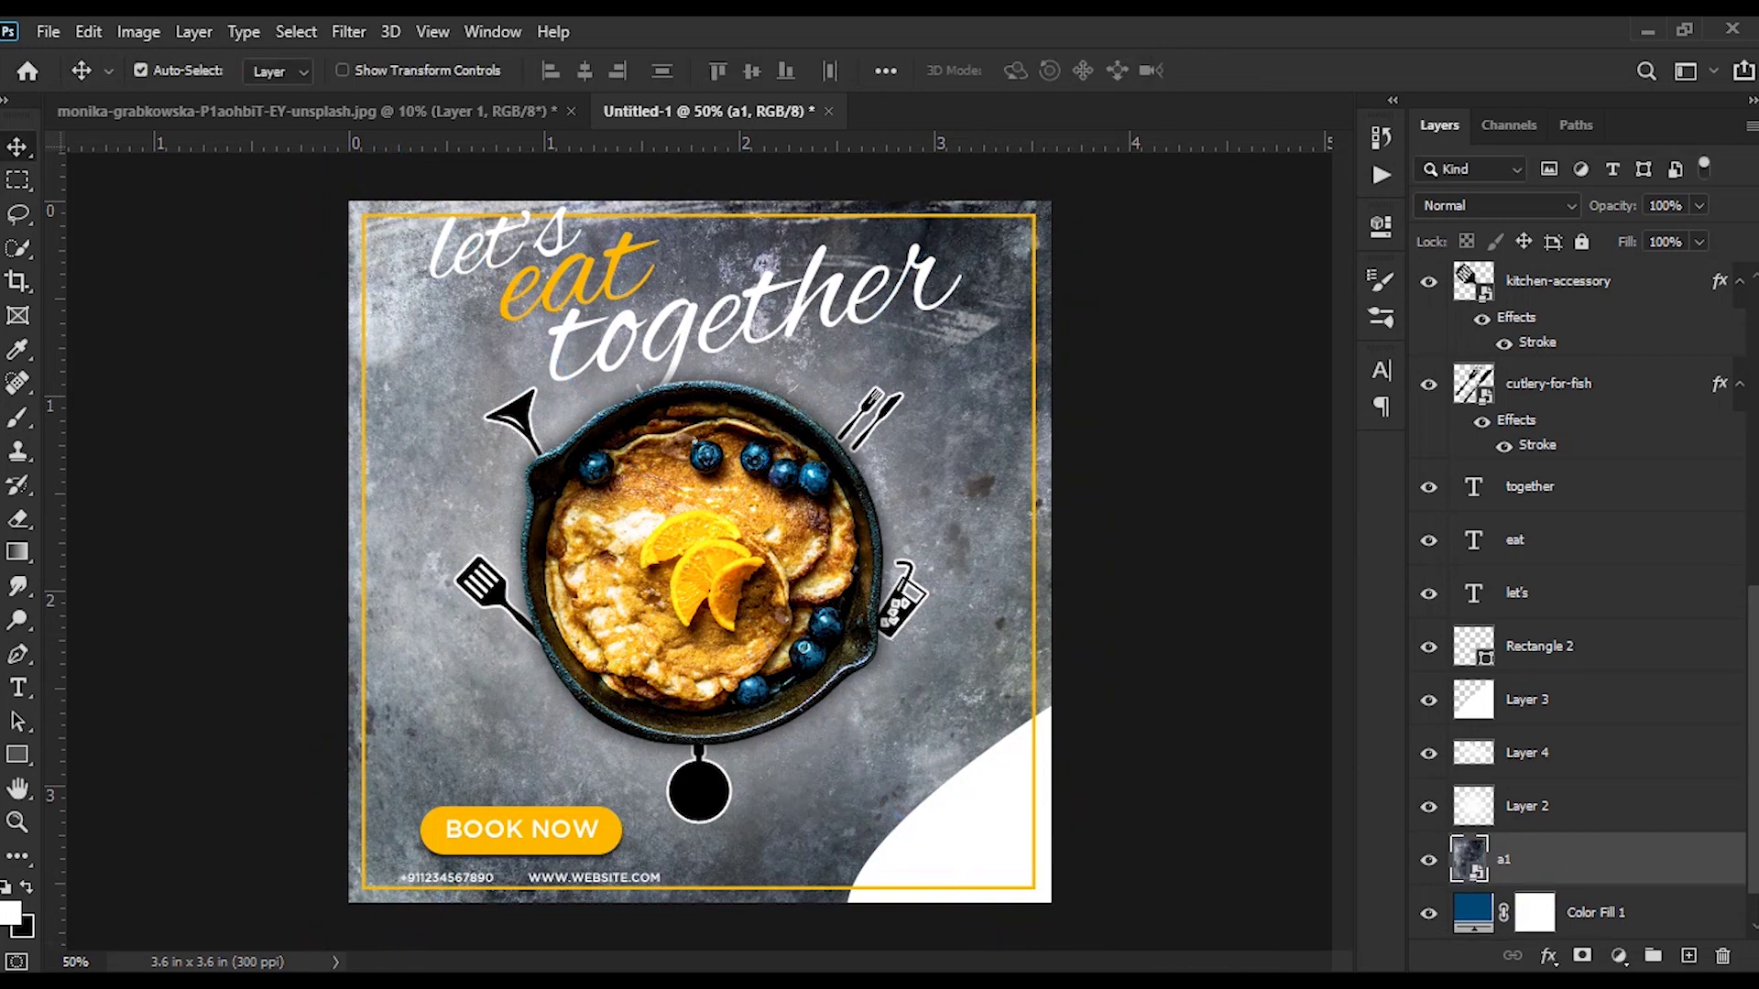
Step: Set the a1 texture layer to Luminosity blend mode at 80% opacity
{"action": "left_click", "coordinate": [1496, 206]}
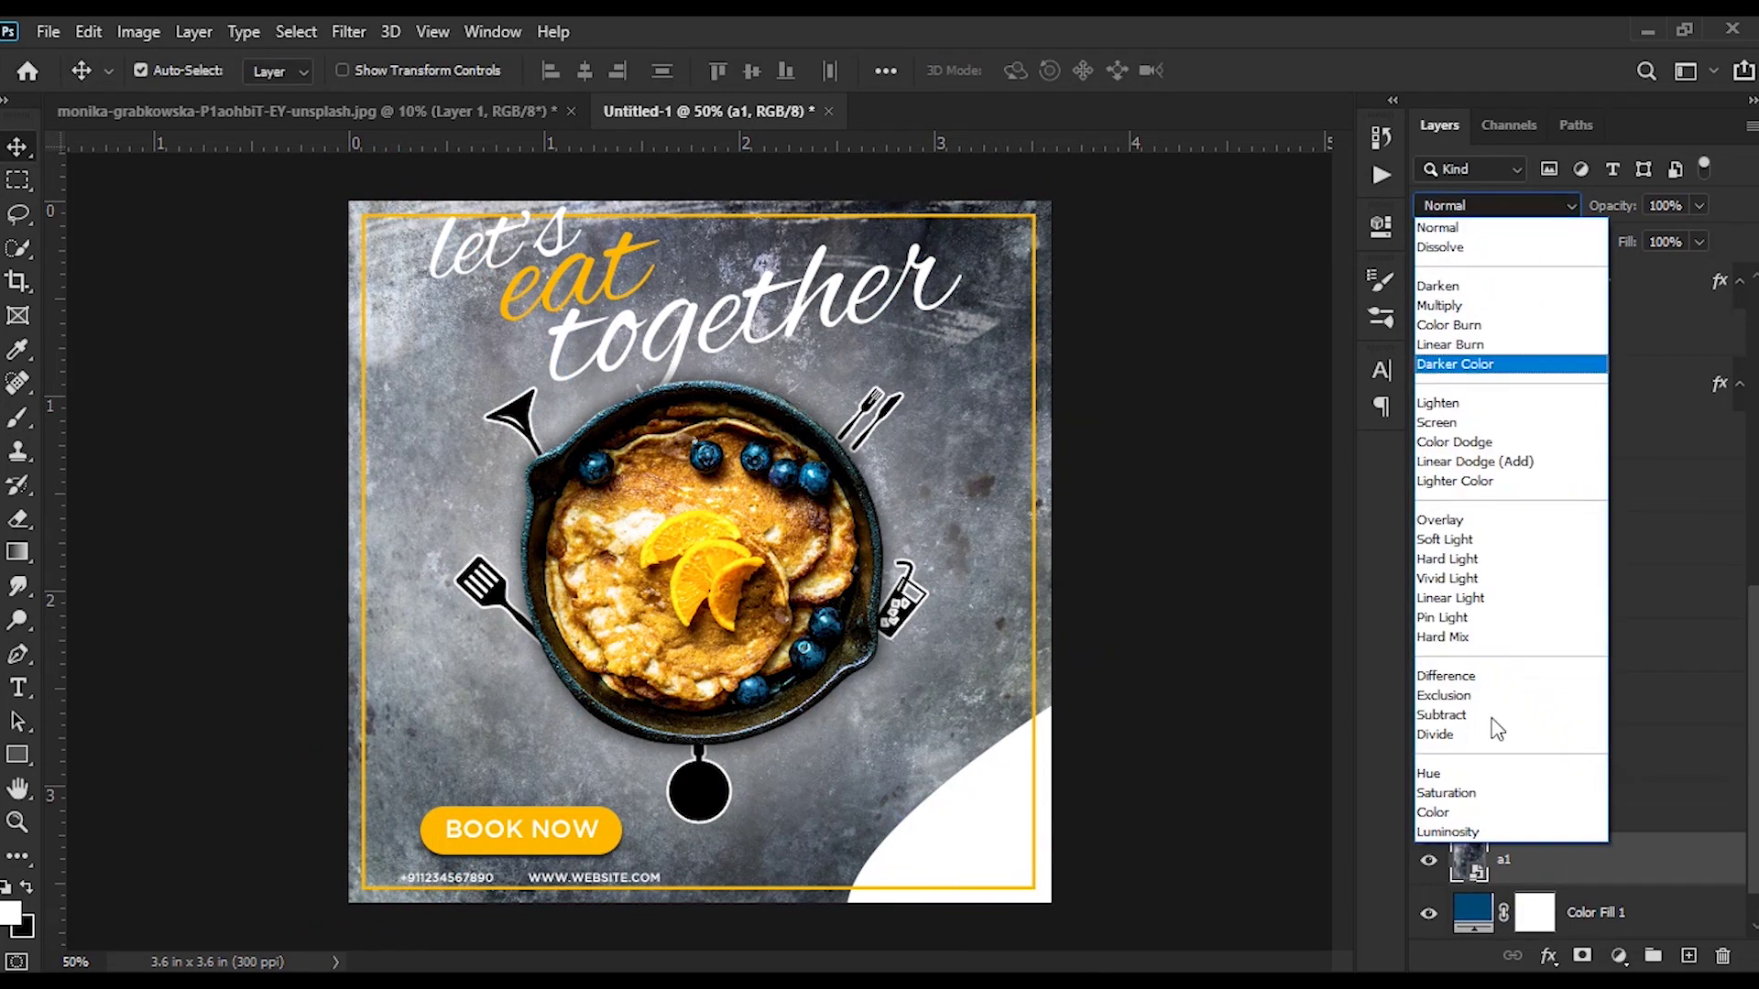
{"action": "left_click", "coordinate": [1465, 833]}
{"action": "left_click_drag", "start_coordinate": [1627, 208], "coordinate": [1595, 215]}
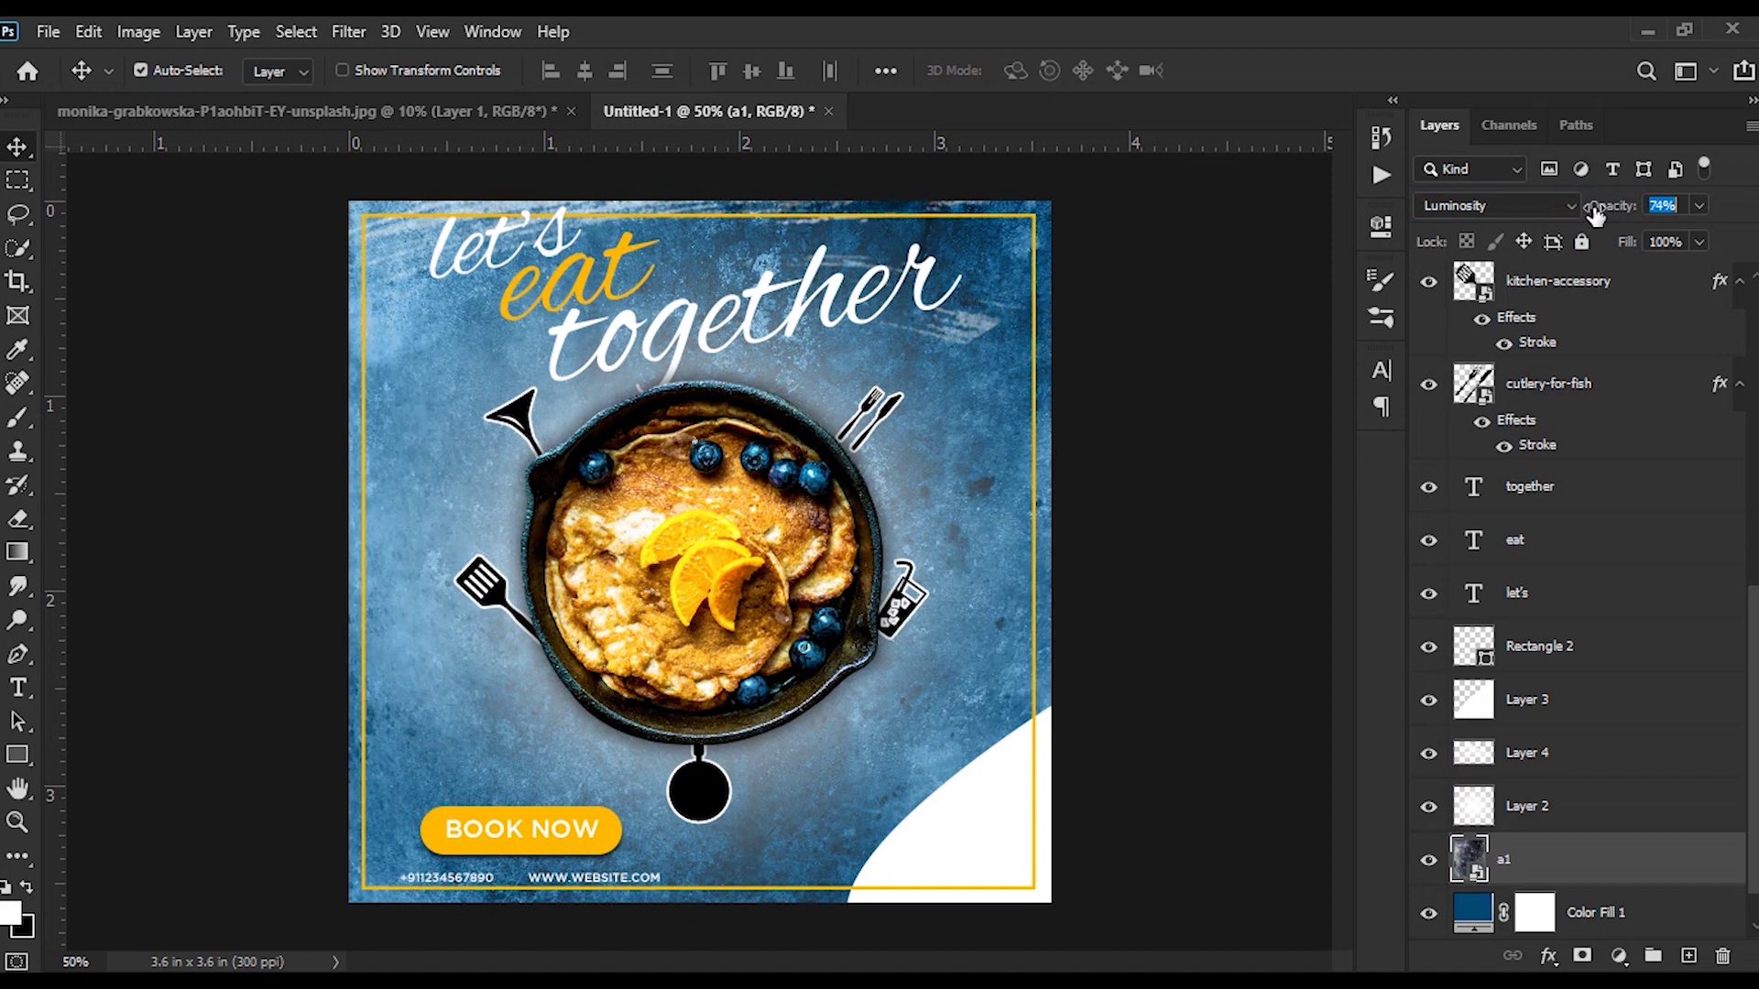
{"action": "type", "text": "80"}
{"action": "key", "text": "Return"}
{"action": "scroll", "coordinate": [1585, 596], "scroll_direction": "down", "scroll_amount": 1}
{"action": "left_click", "coordinate": [1429, 810]}
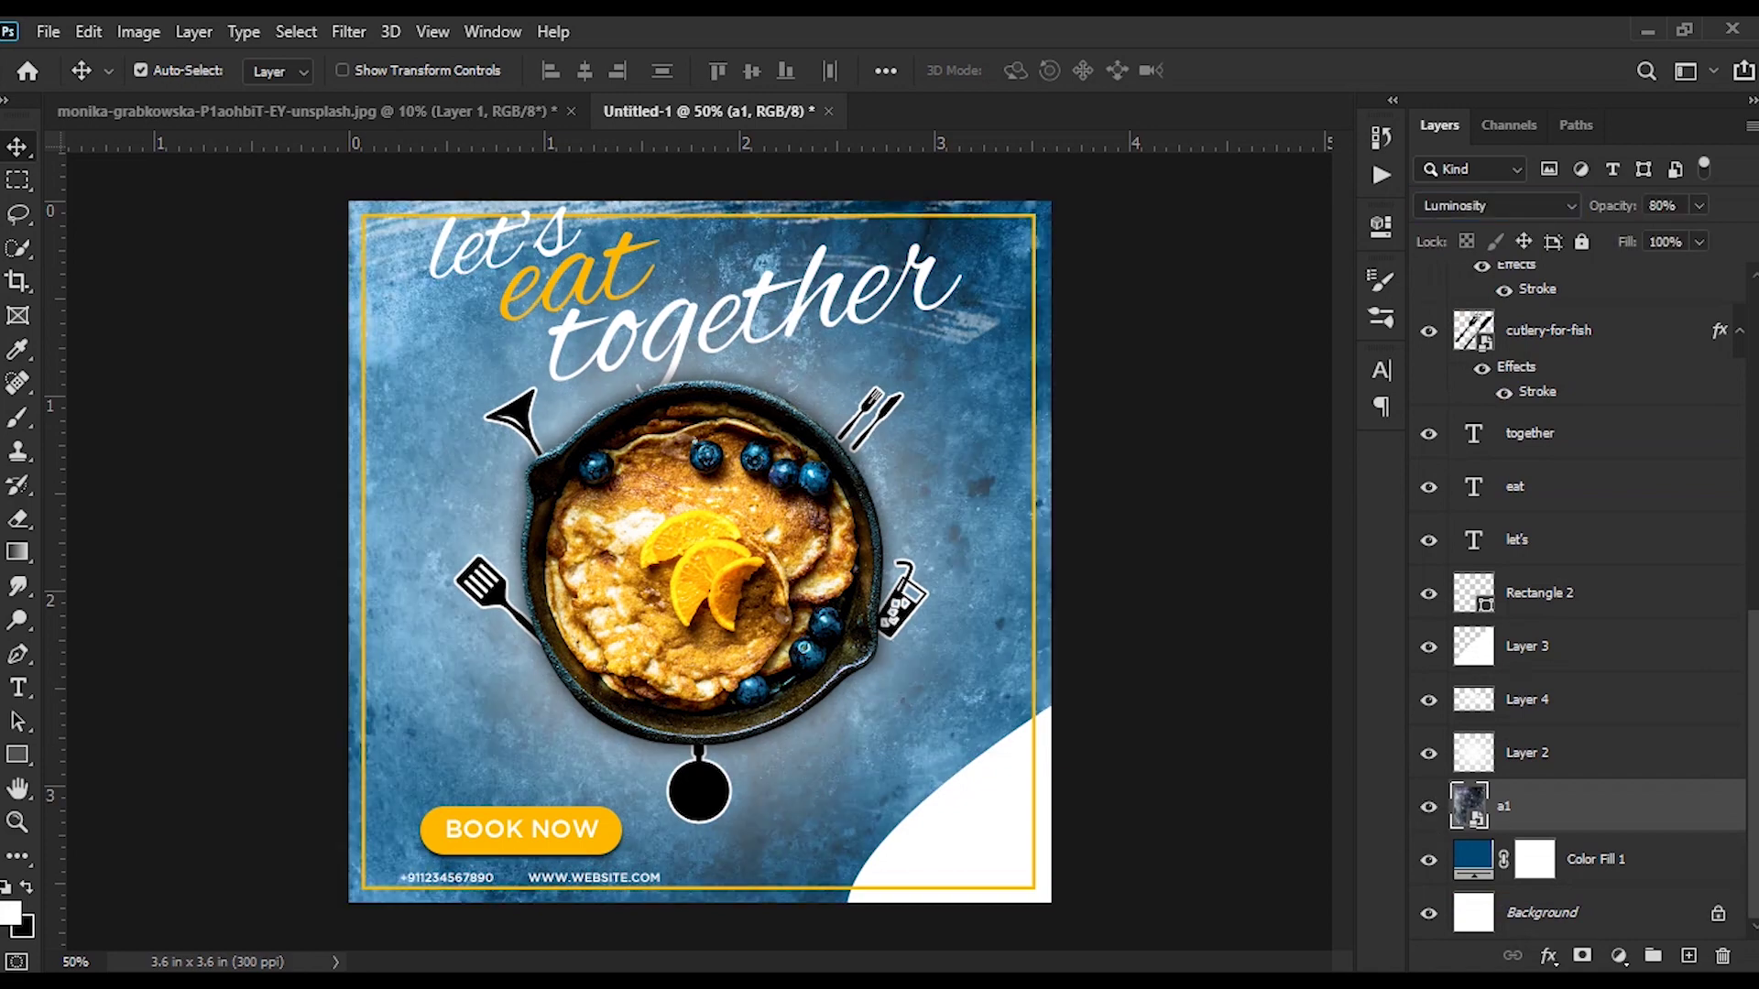
{"action": "scroll", "coordinate": [1576, 586], "scroll_direction": "up", "scroll_amount": 10}
{"action": "left_click", "coordinate": [608, 877]}
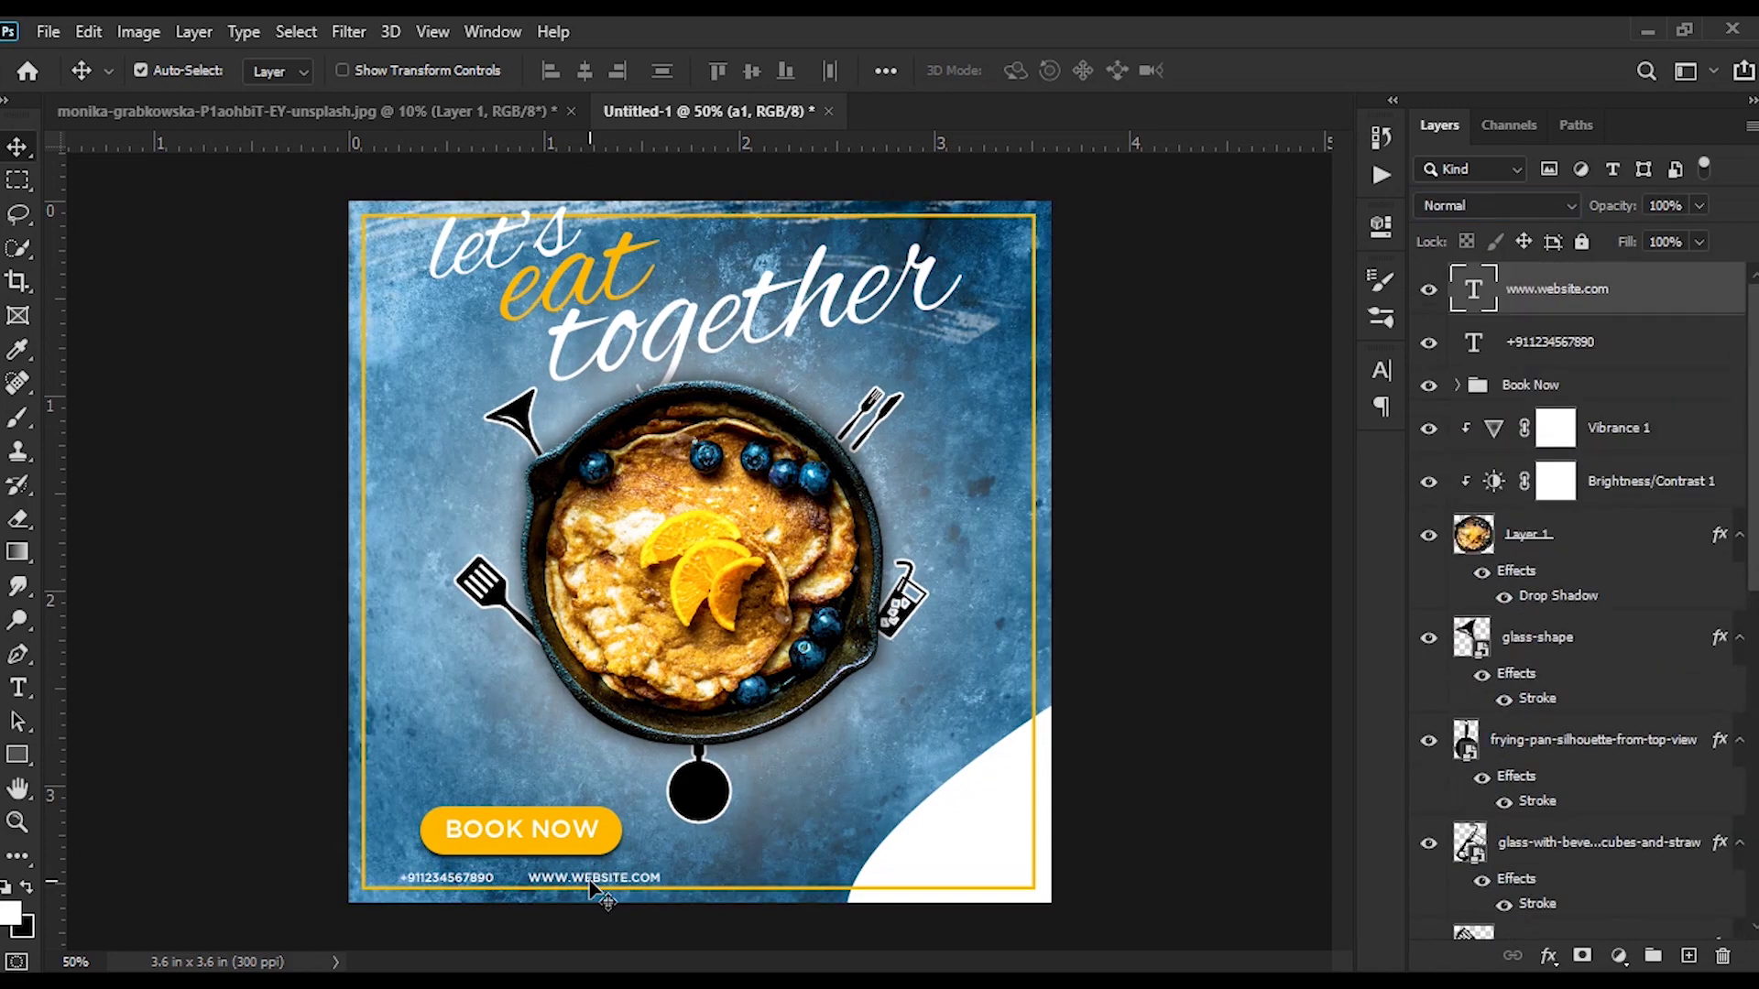
{"action": "left_click", "coordinate": [1582, 357], "text": "shift"}
{"action": "key", "text": "shift+Left"}
{"action": "key", "text": "shift+Left"}
{"action": "key", "text": "shift+Left"}
{"action": "key", "text": "shift+Left"}
{"action": "key", "text": "shift+Left"}
{"action": "key", "text": "Left"}
{"action": "key", "text": "Left"}
{"action": "key", "text": "Up"}
{"action": "key", "text": "Up"}
{"action": "left_click", "coordinate": [1590, 293]}
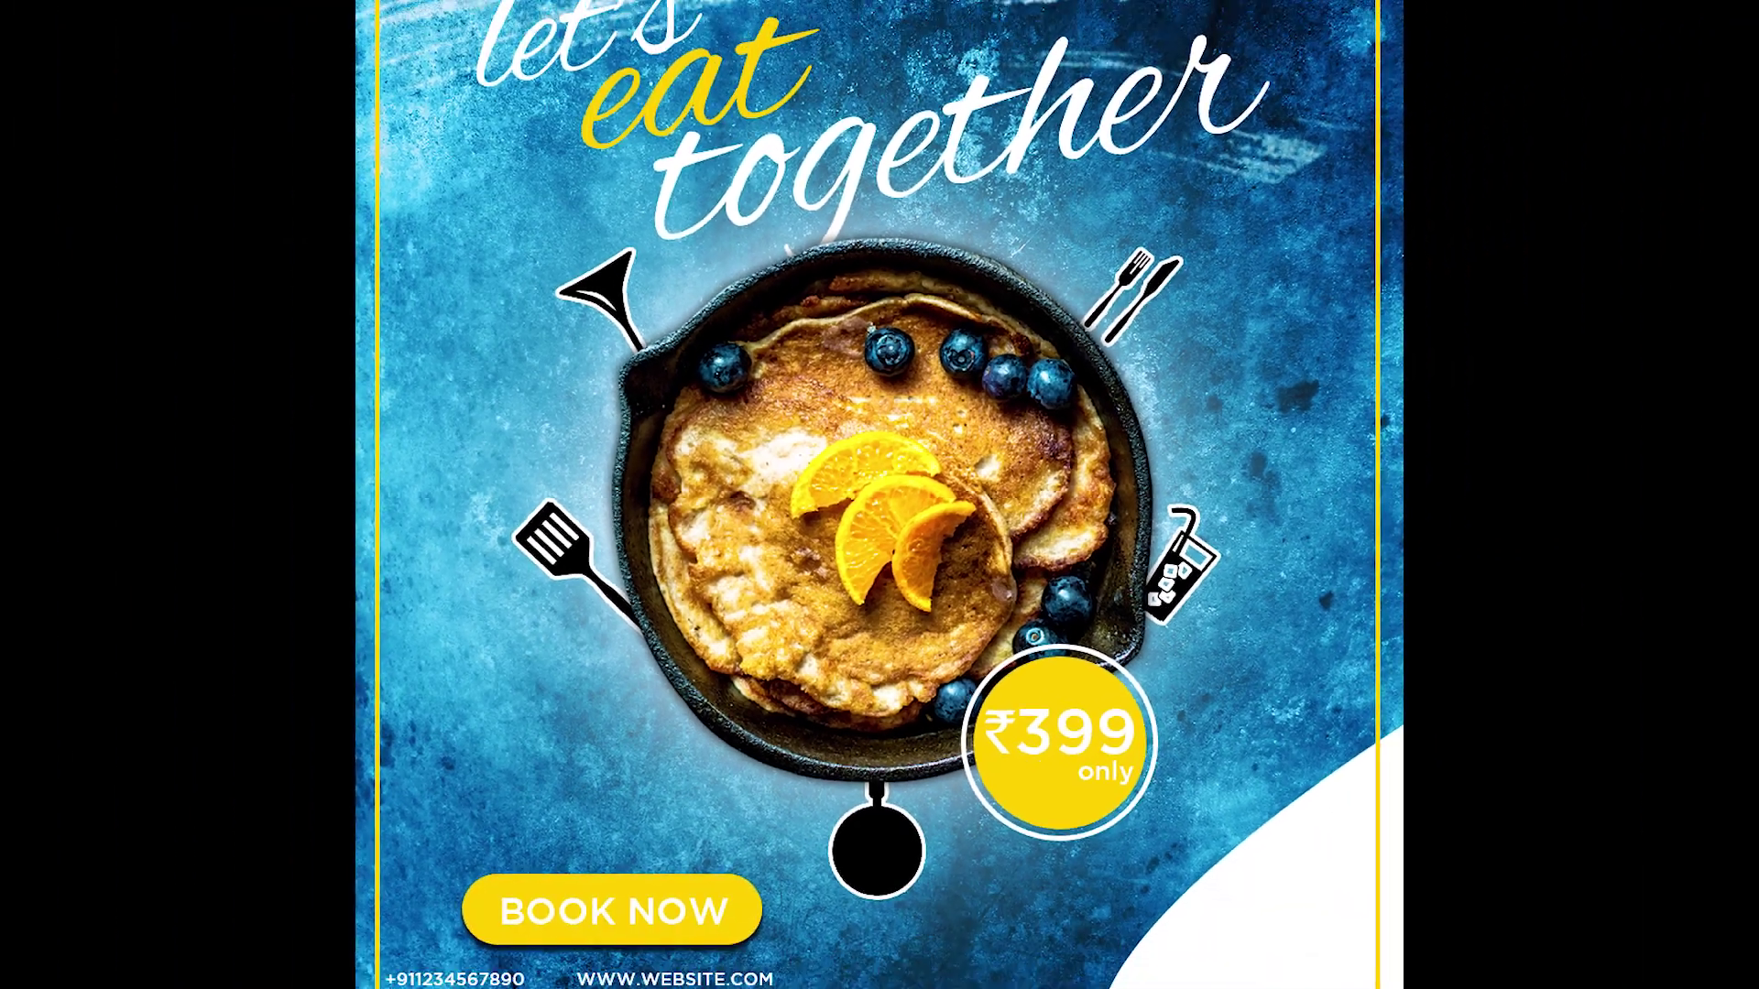